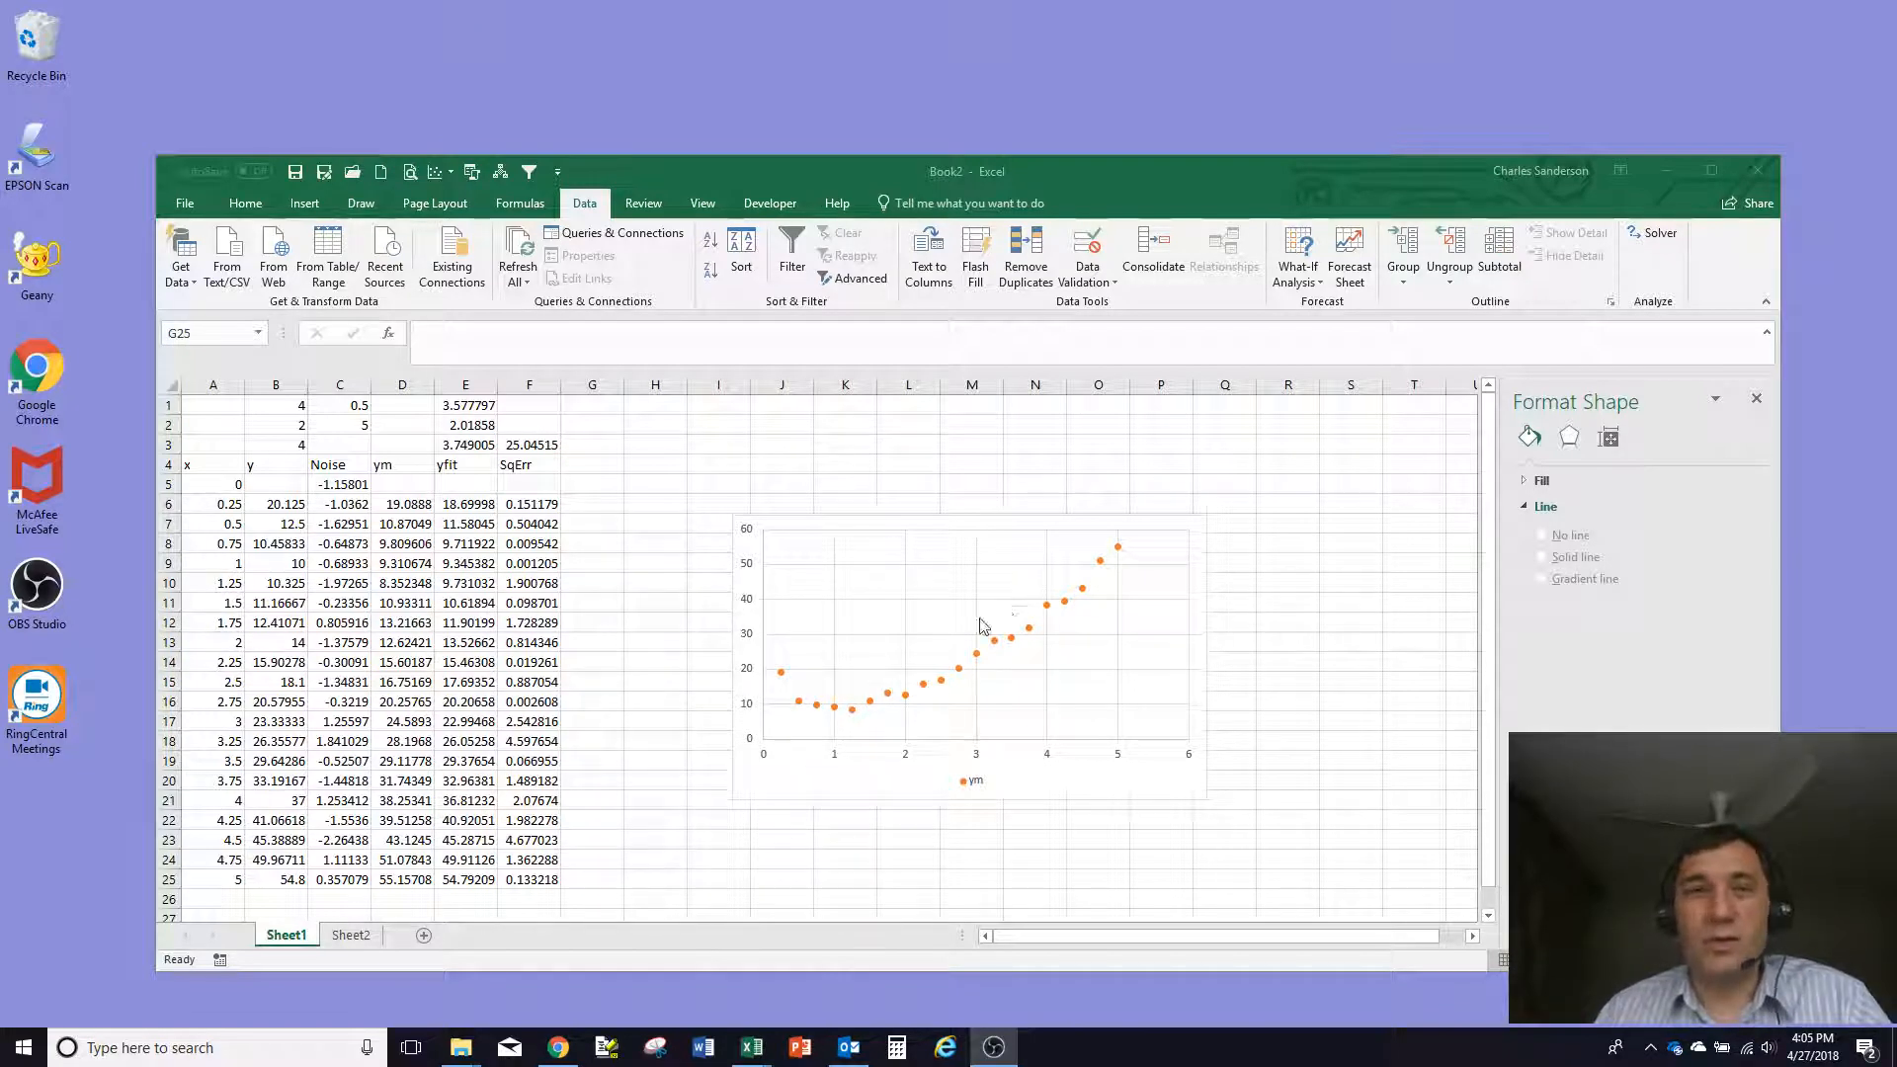
Extend the scatter chart's data range to include the yfit column alongside ym
left_click(1158, 774)
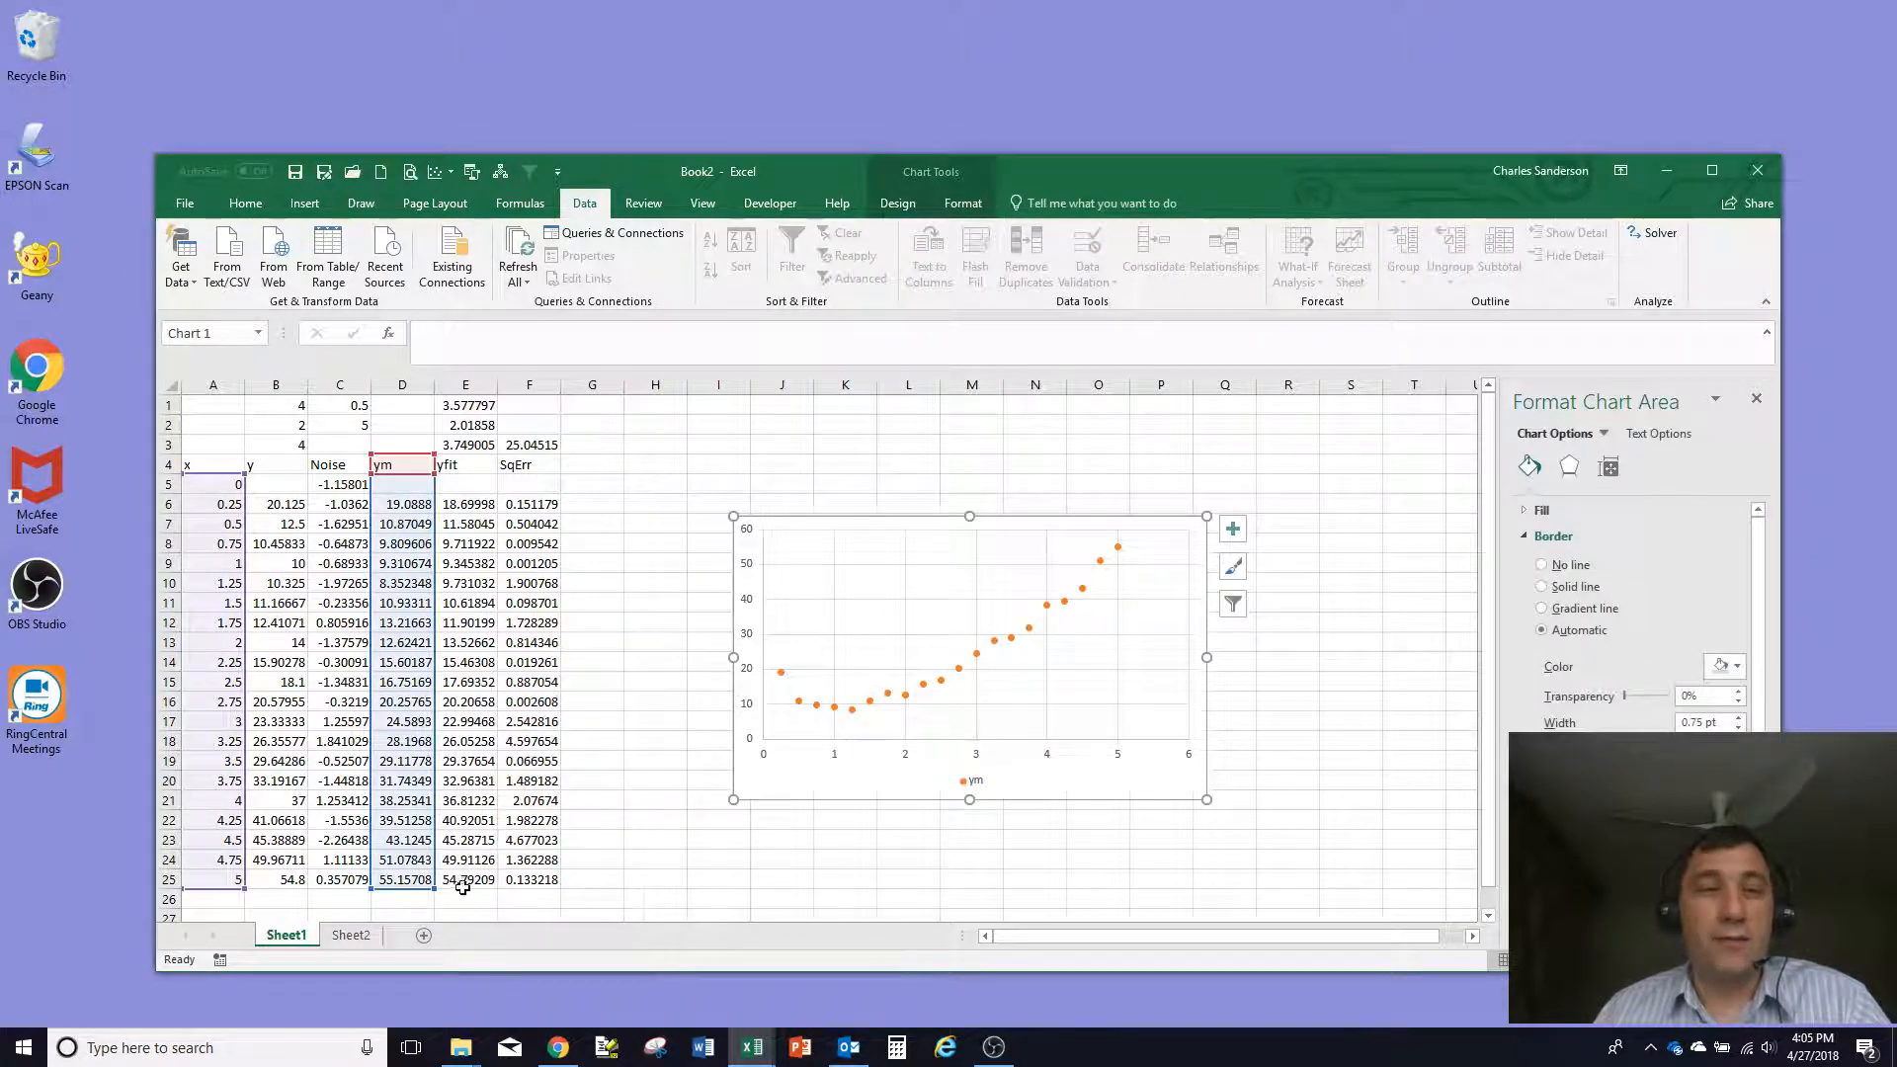
left_click_drag(435, 888, 479, 886)
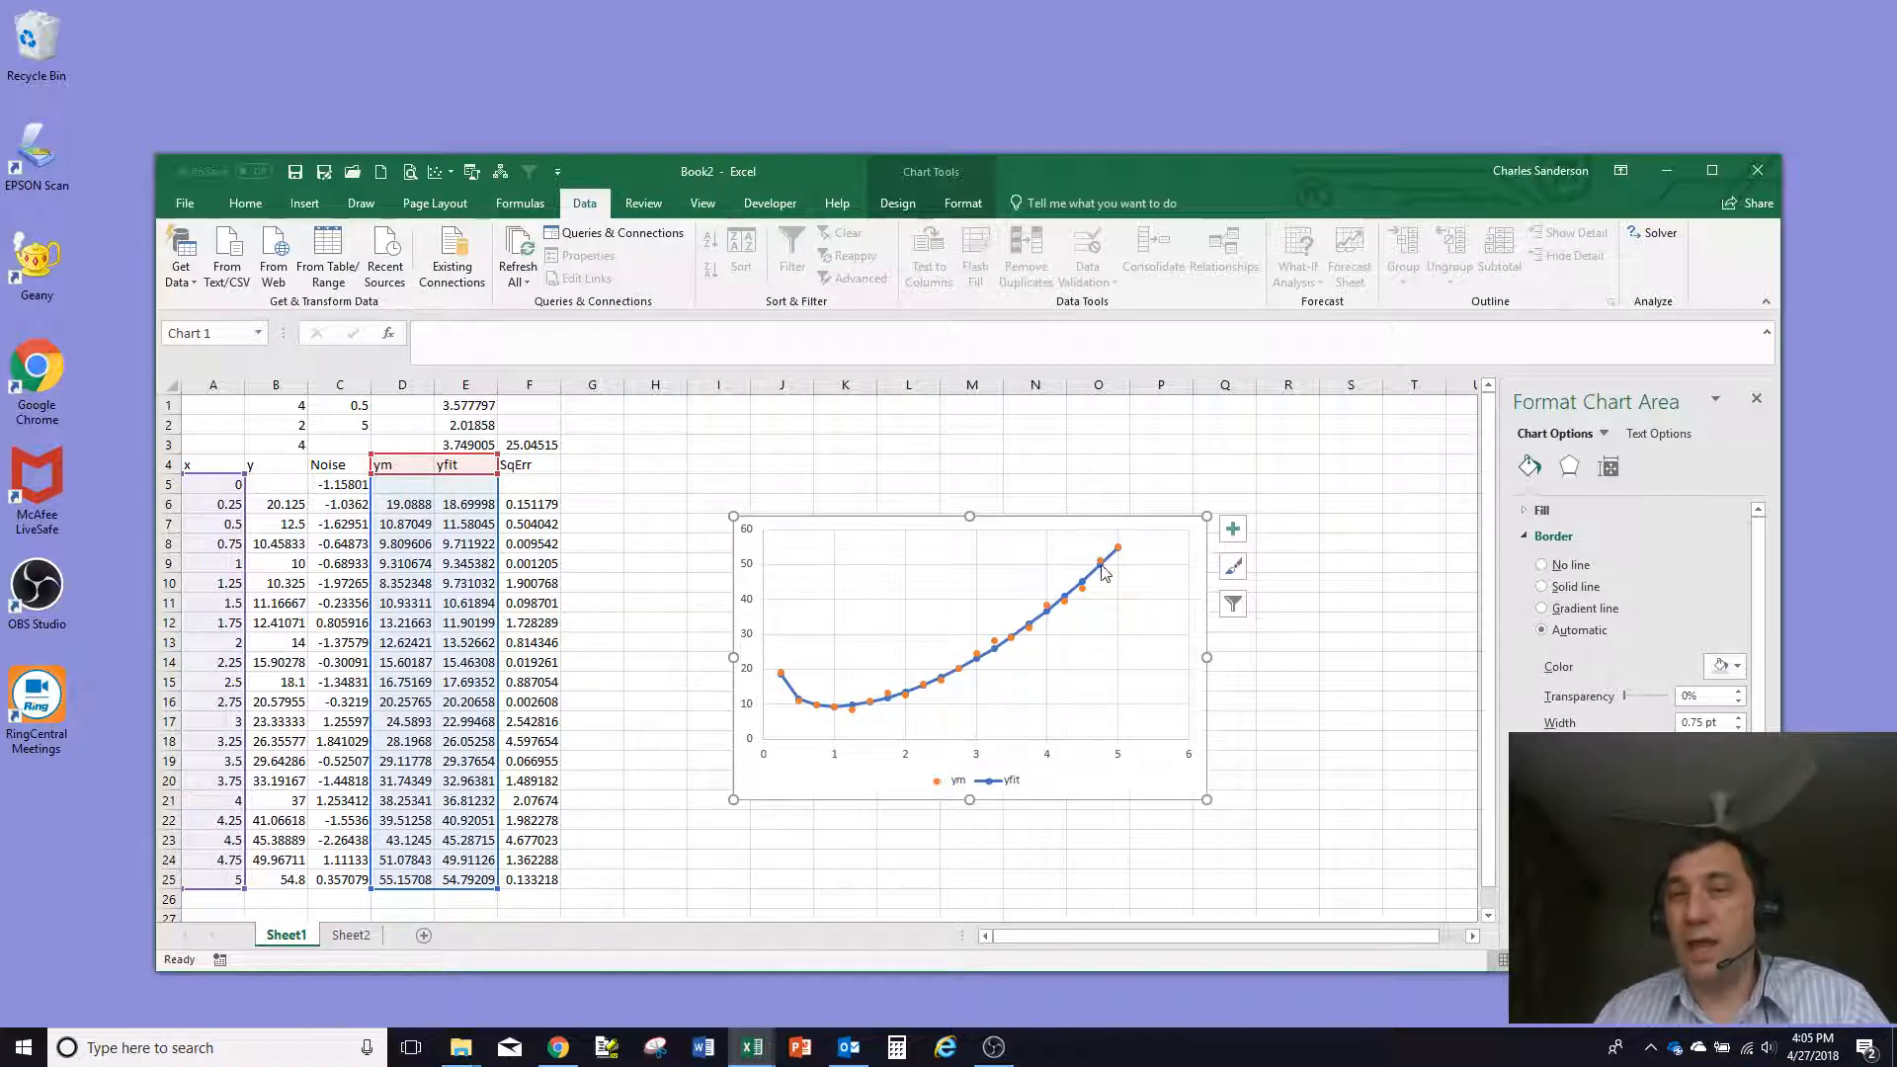
mouse_move(1104, 567)
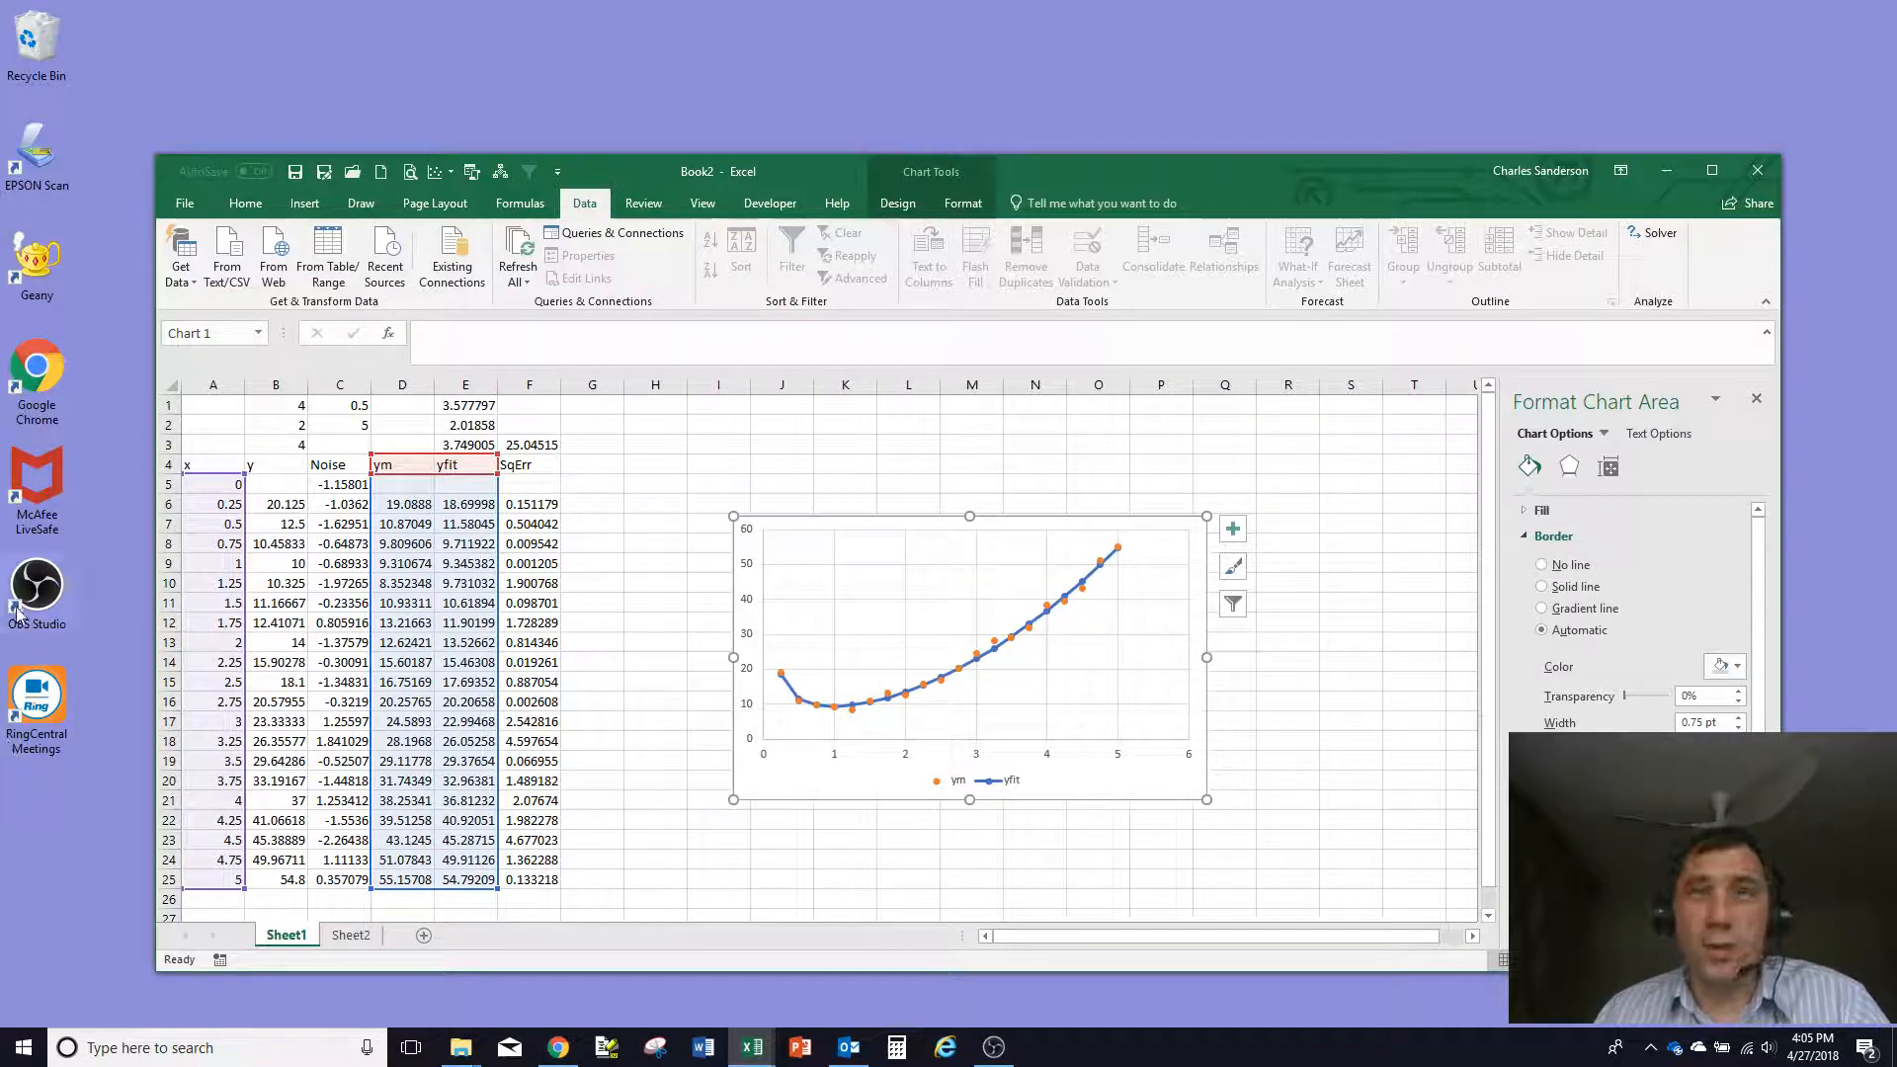
On Sheet2, enter the column headers x in A5 and y in B5
left_click(351, 934)
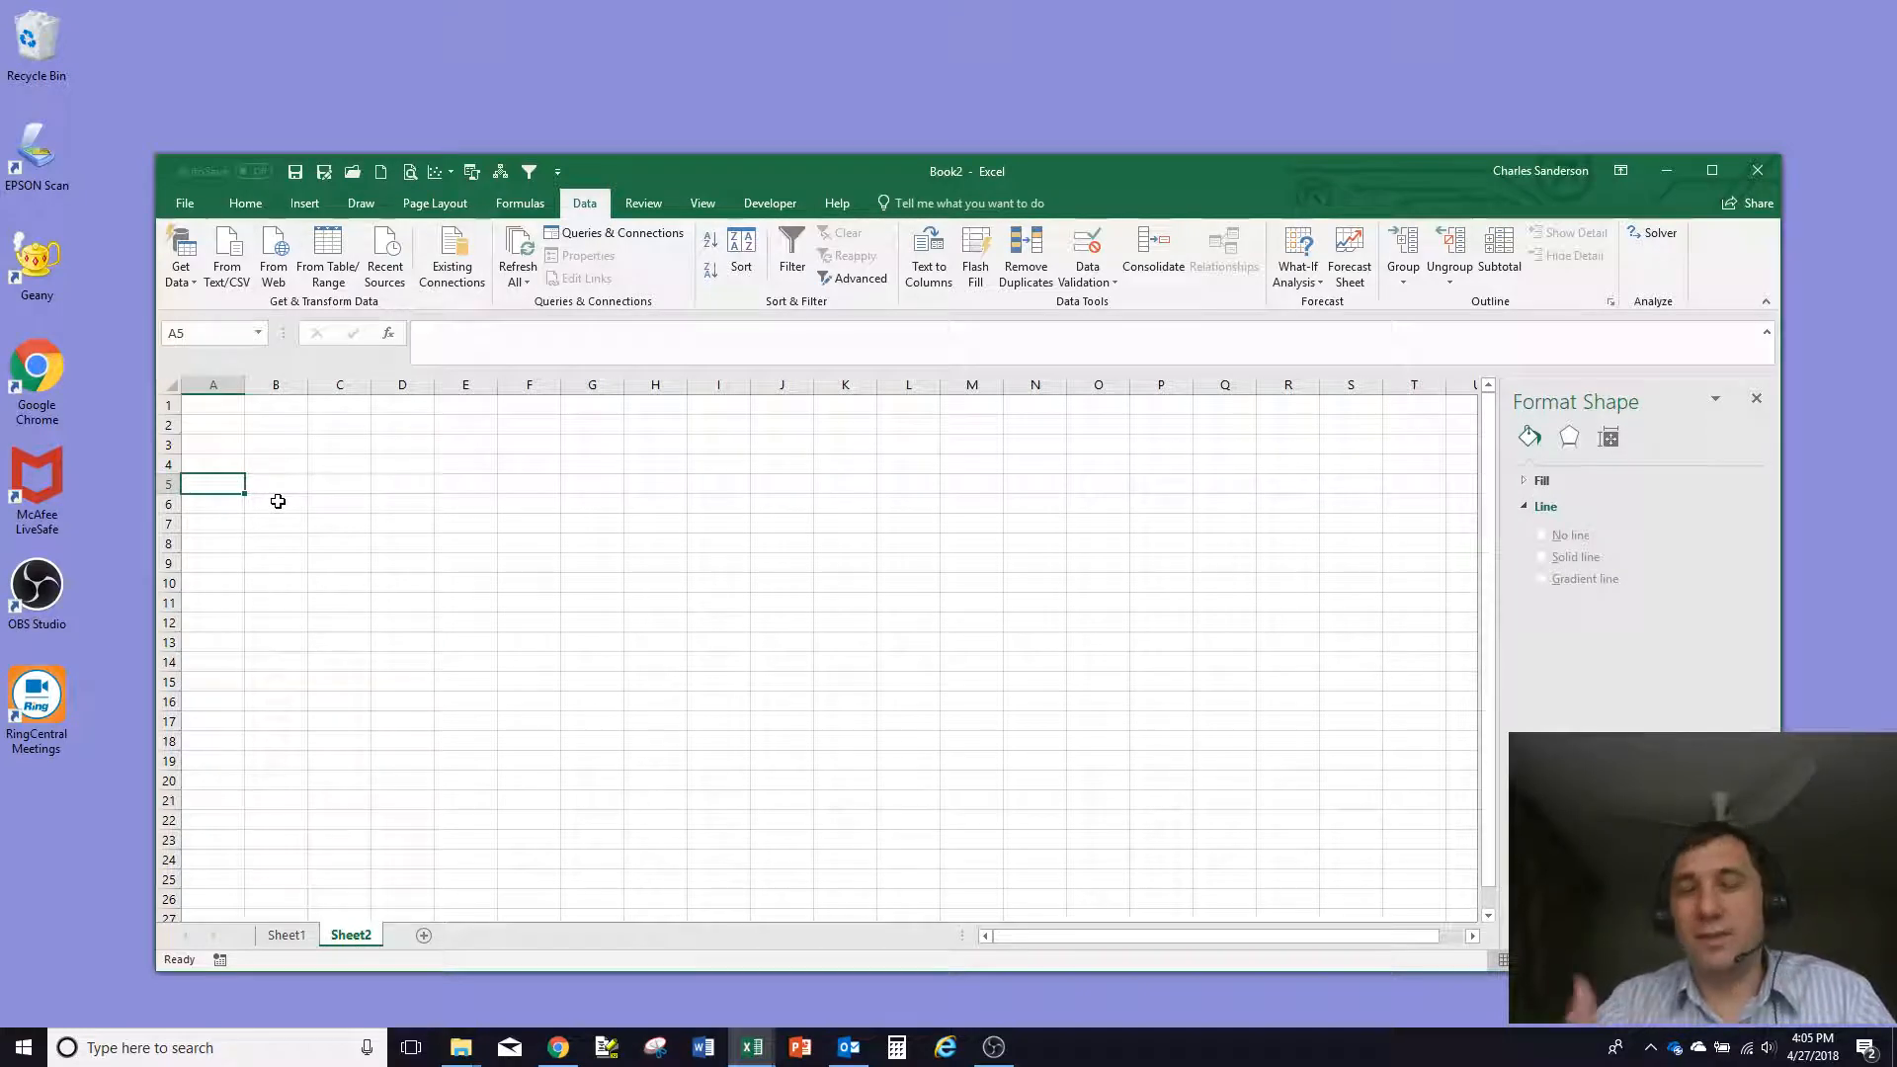
type("x")
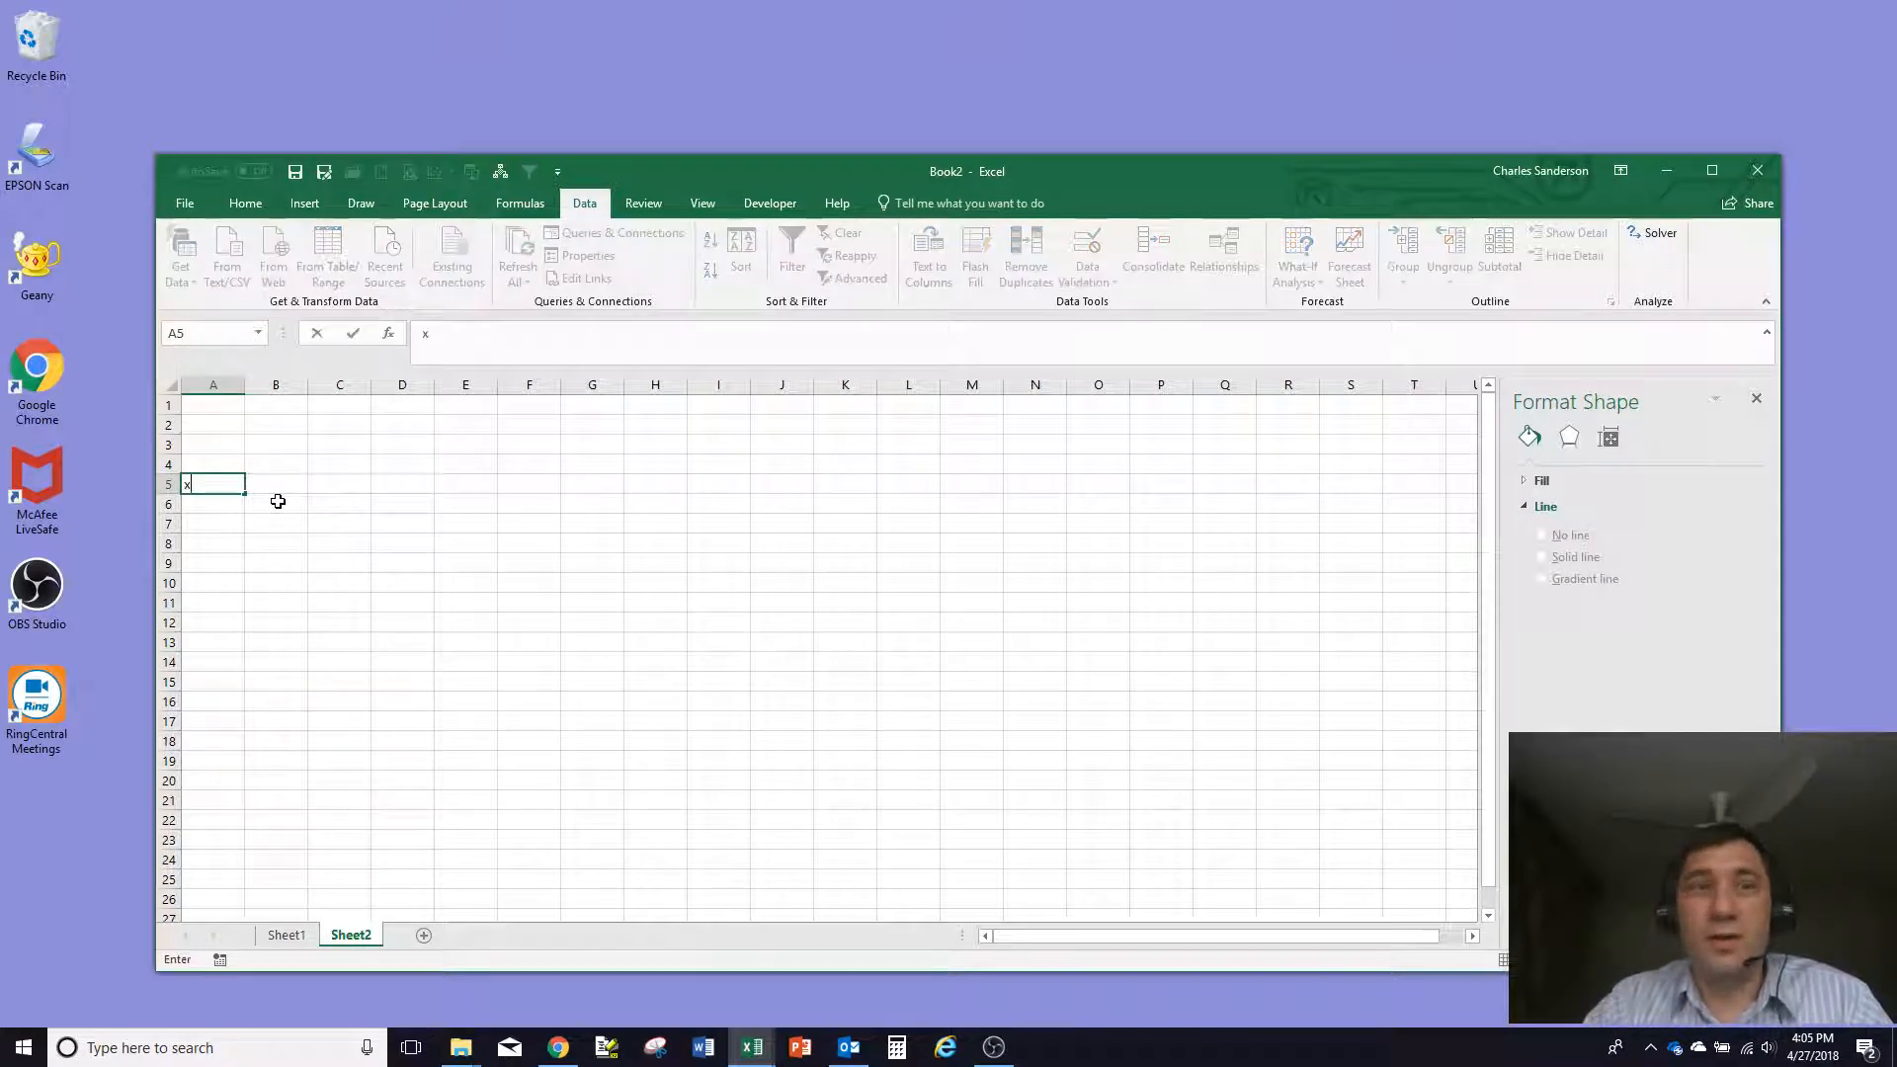
key("Tab")
type("y")
key("Return")
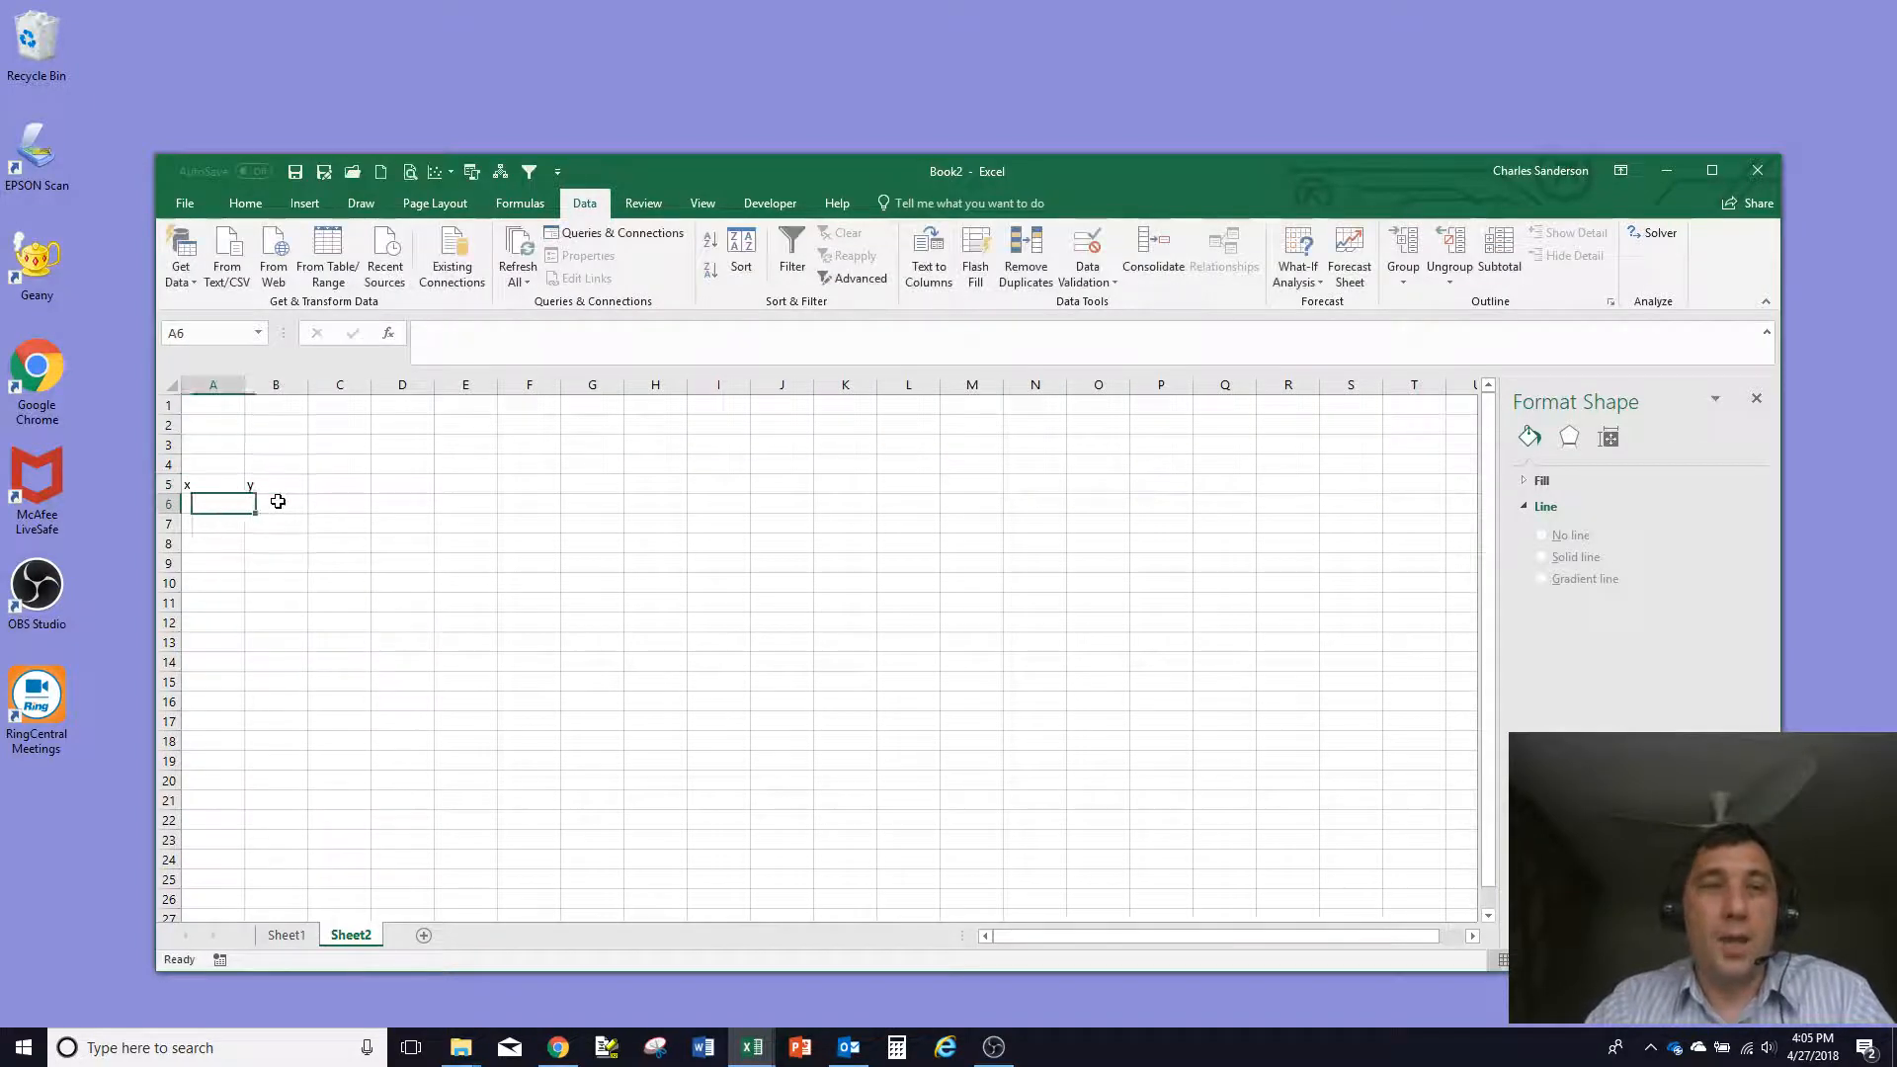
Enter 0 and 0.1 in A6 and A7, and extend the series down to 2 in A26
type("0")
key("Return")
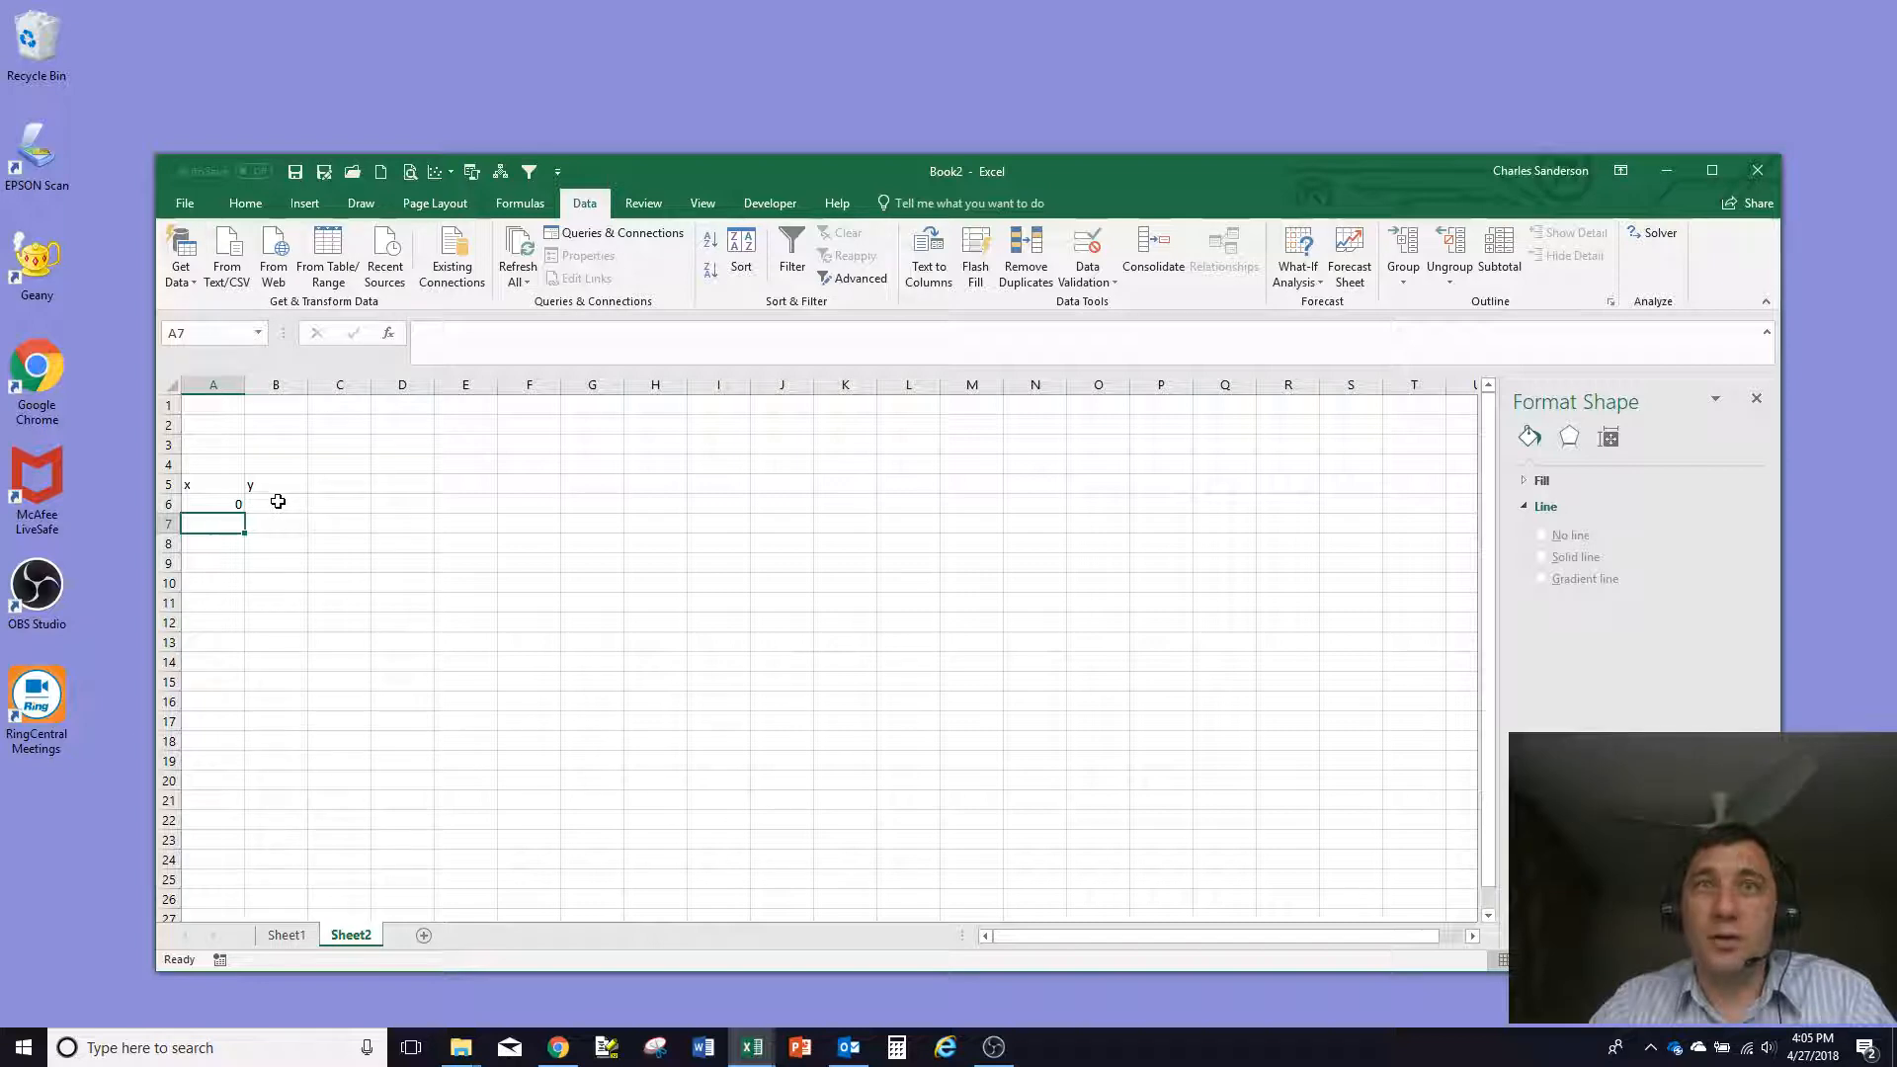
type("0.1")
key("Return")
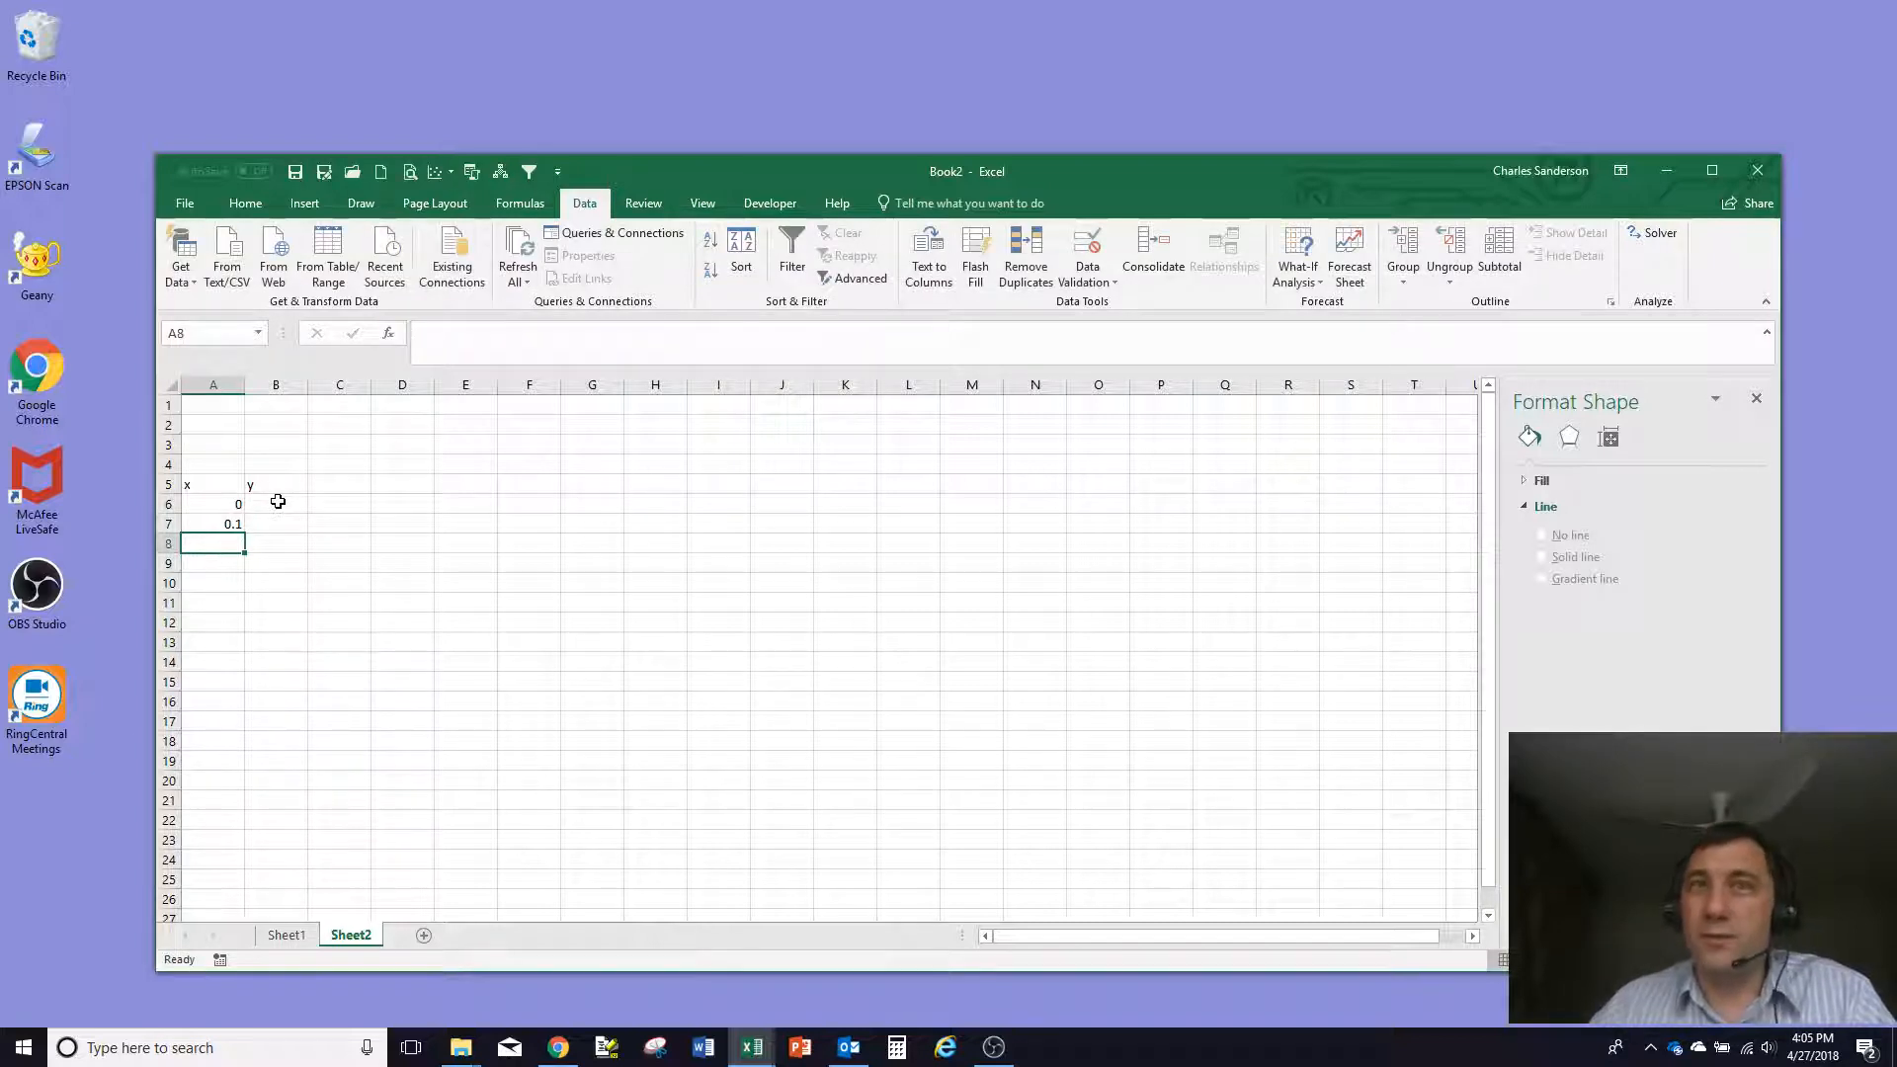
left_click_drag(237, 502, 256, 901)
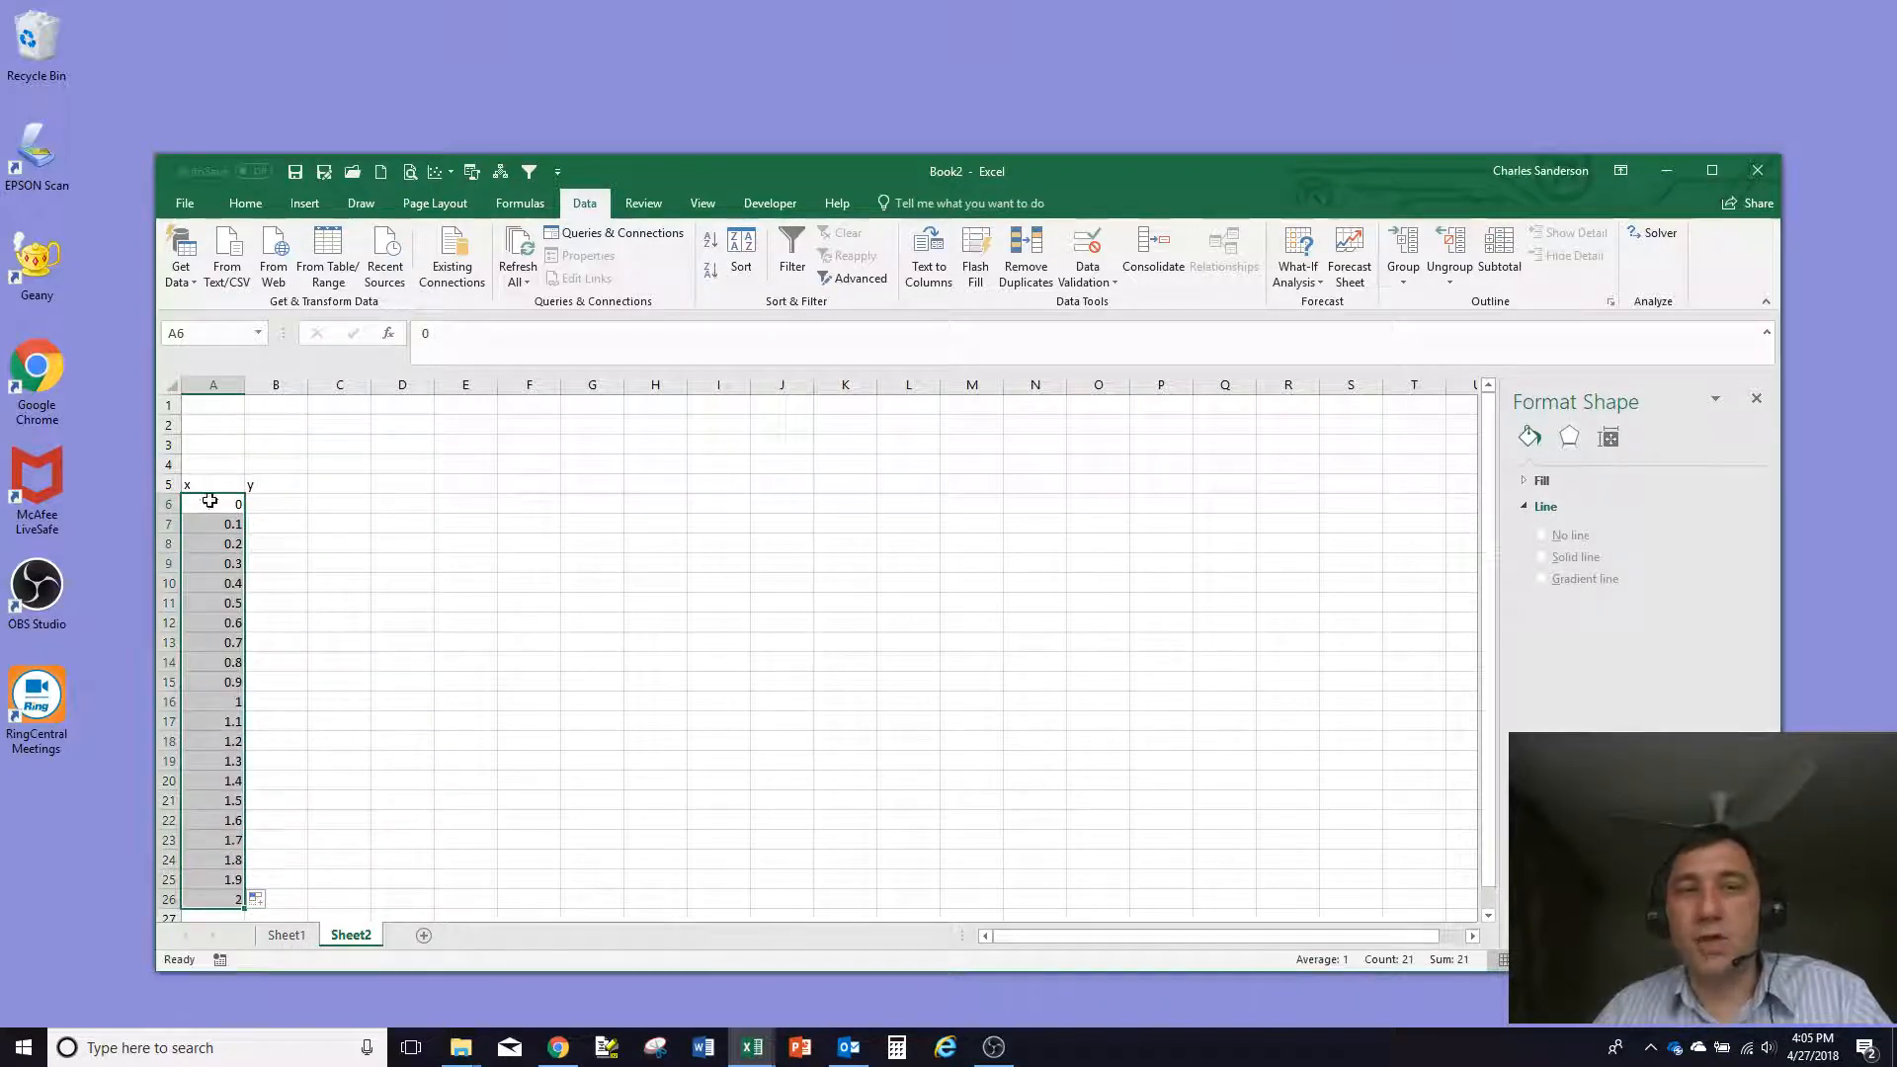
Change the fill option of the x values to Copy Cells and return it to Fill Series
left_click(257, 901)
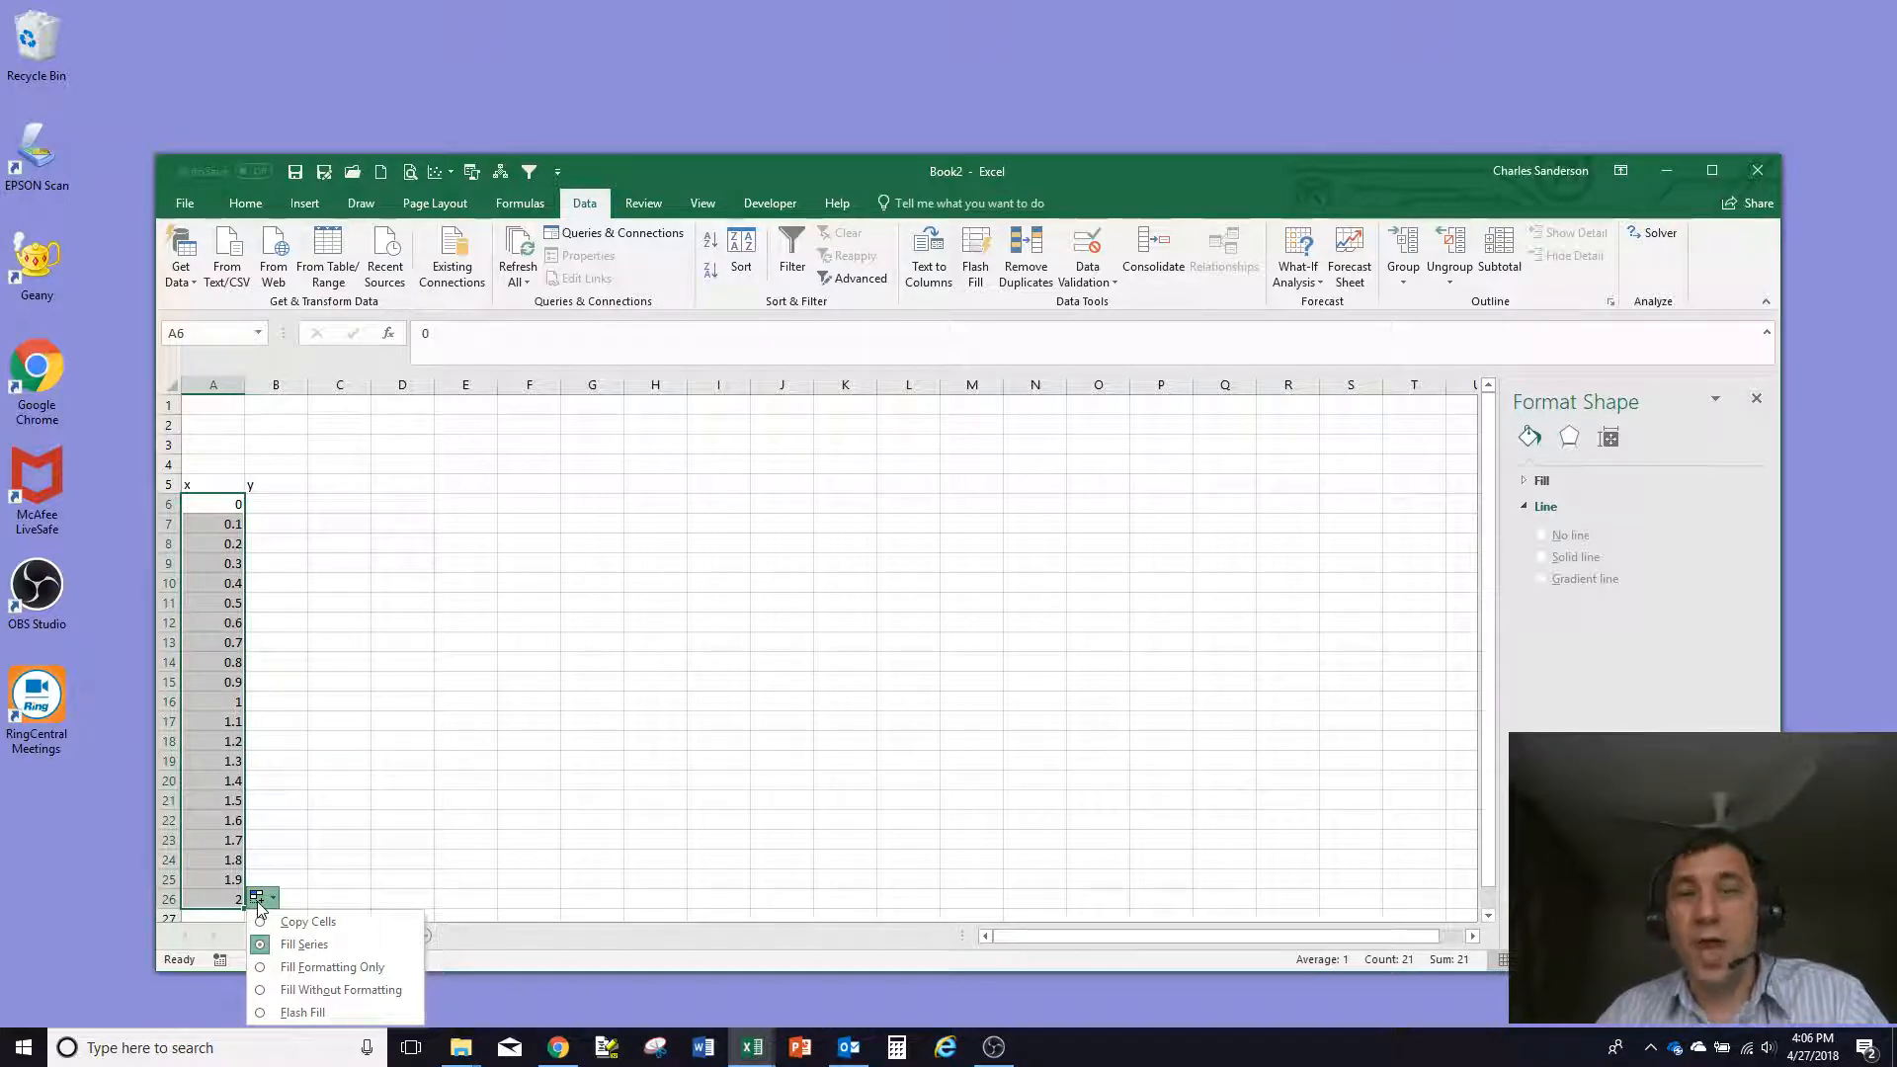
left_click(306, 922)
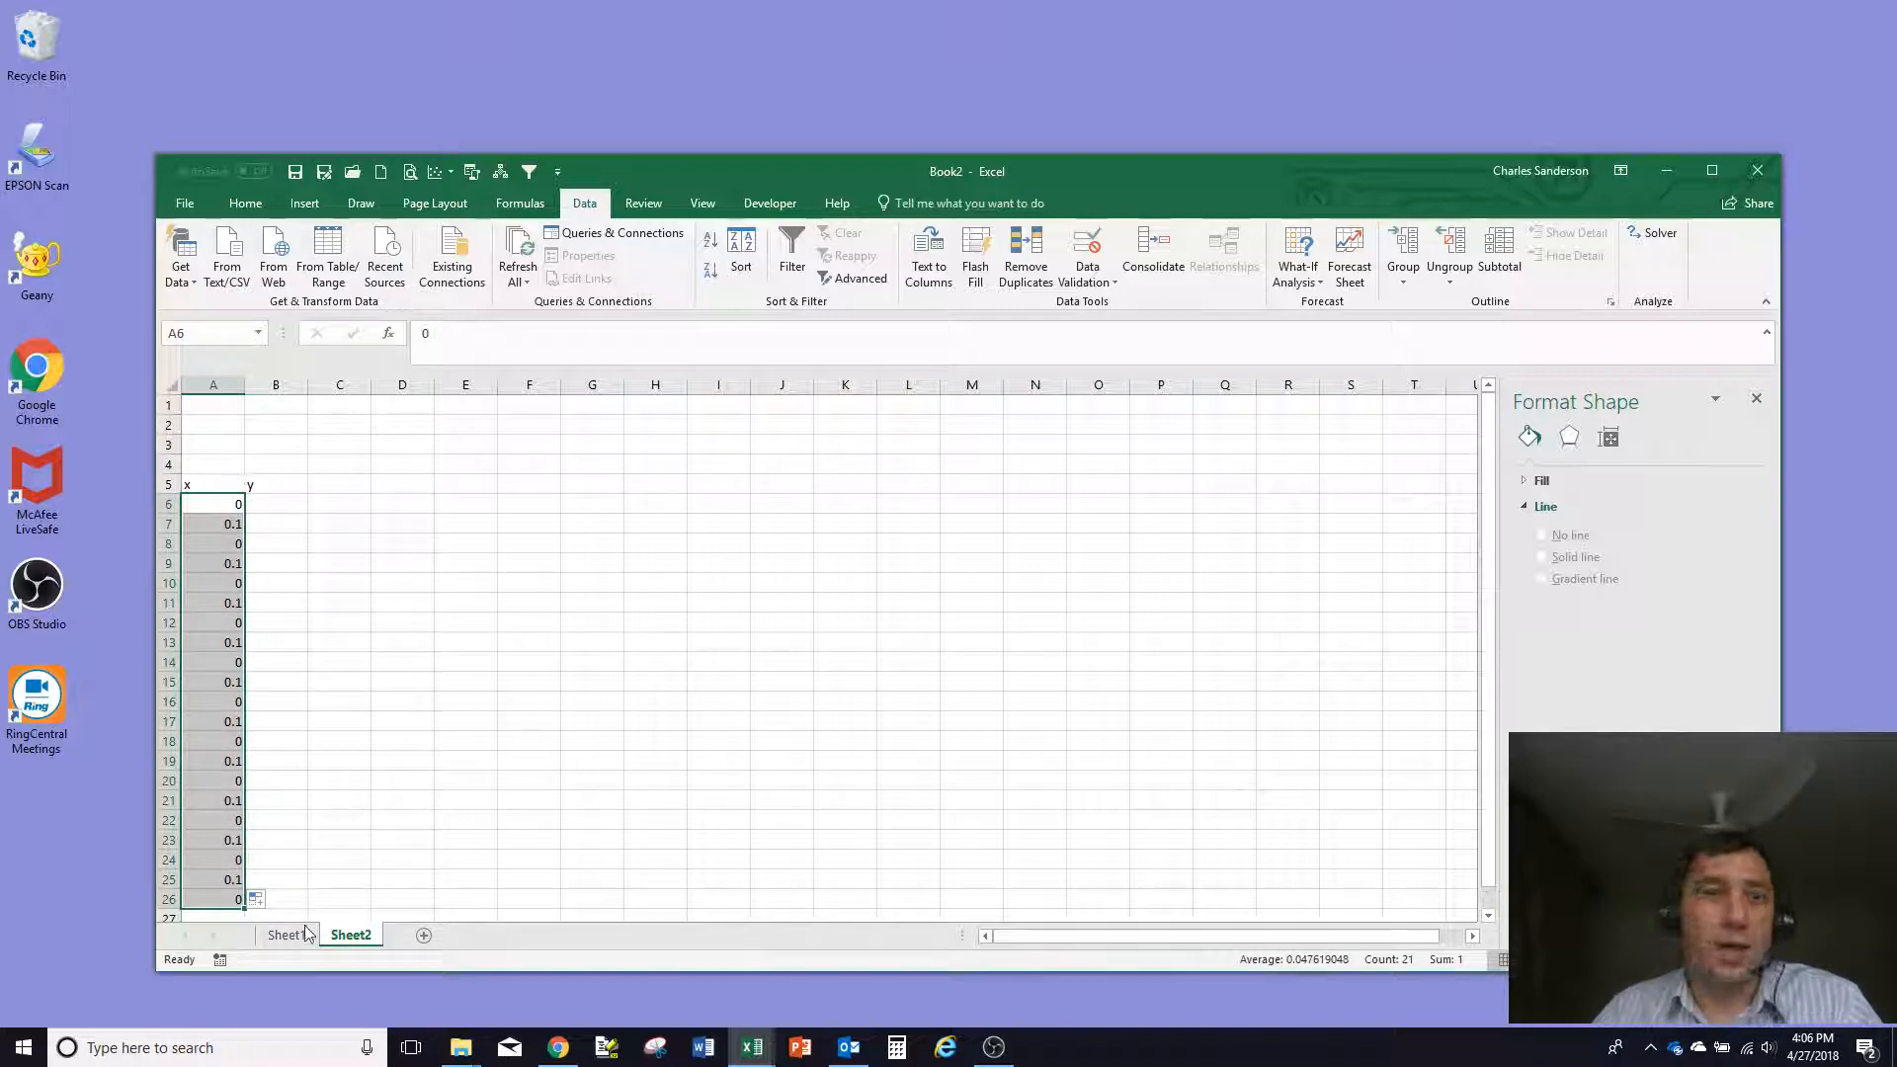
left_click(255, 899)
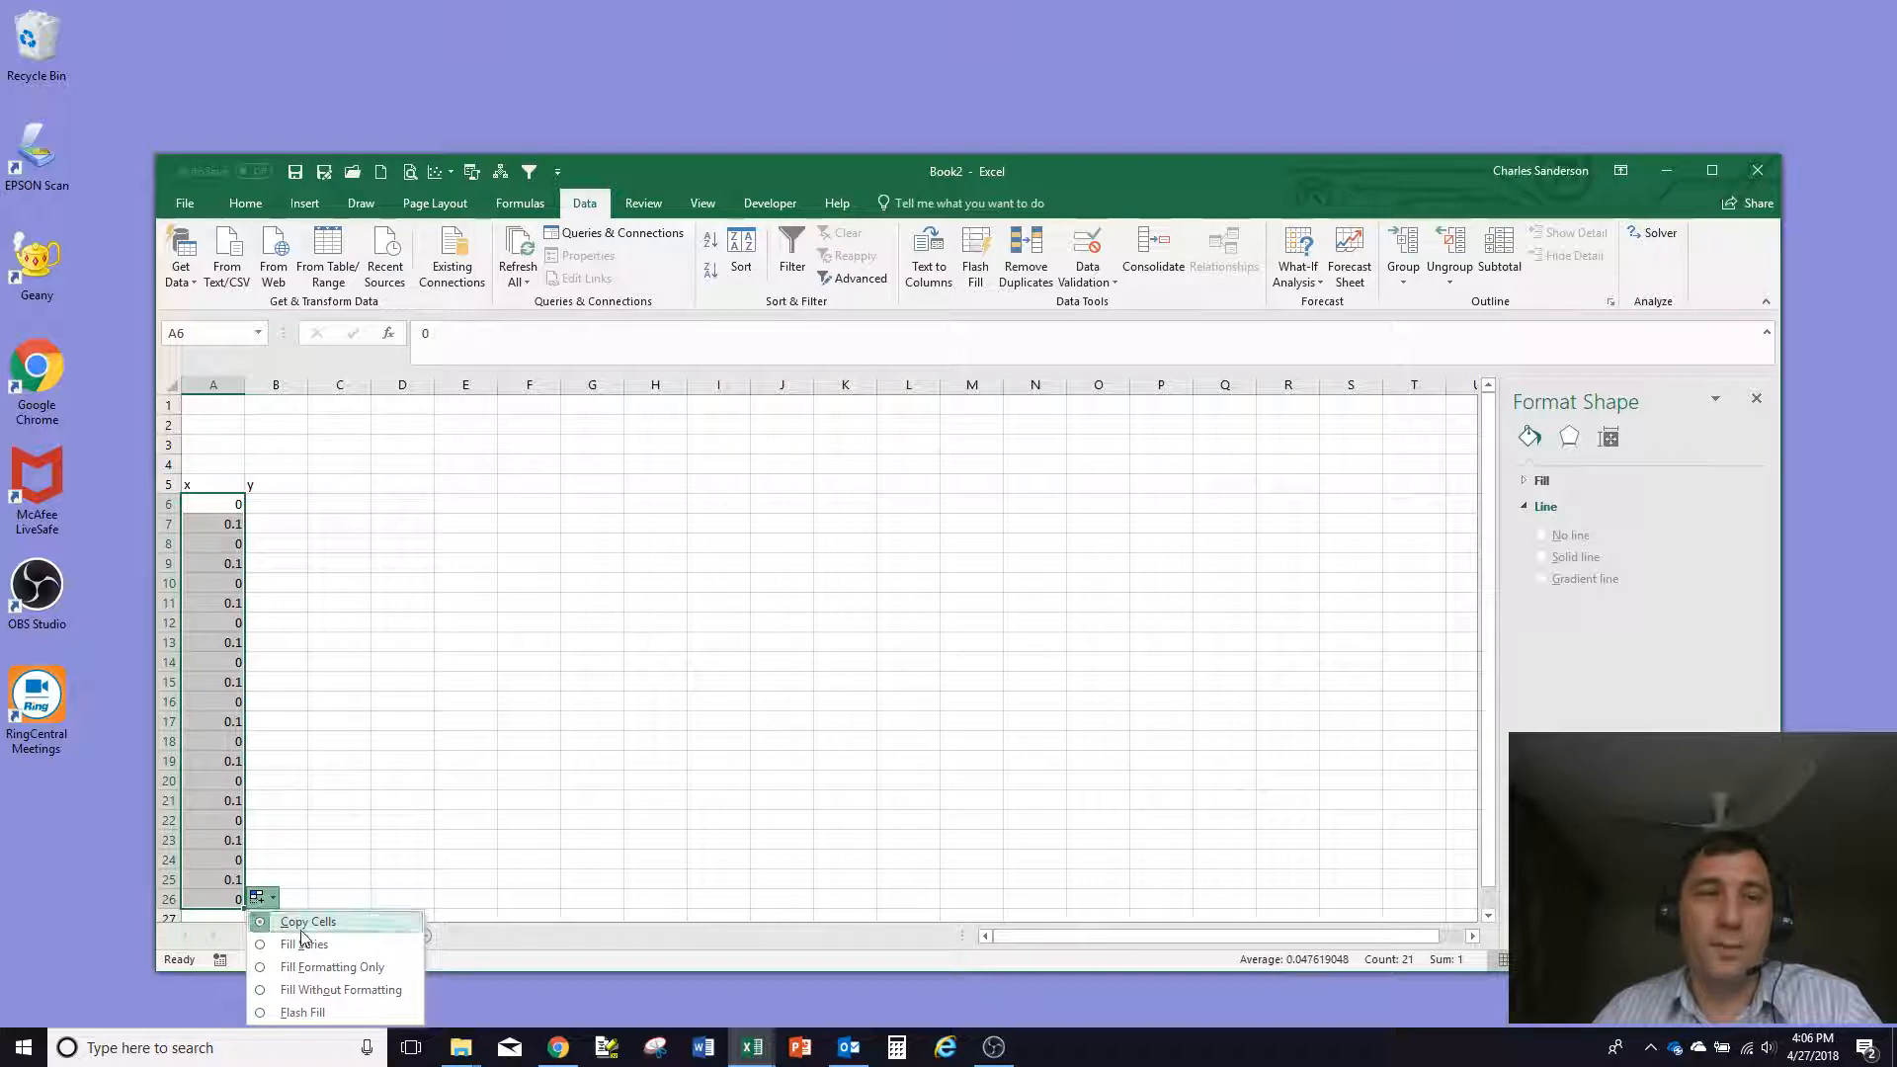
left_click(306, 943)
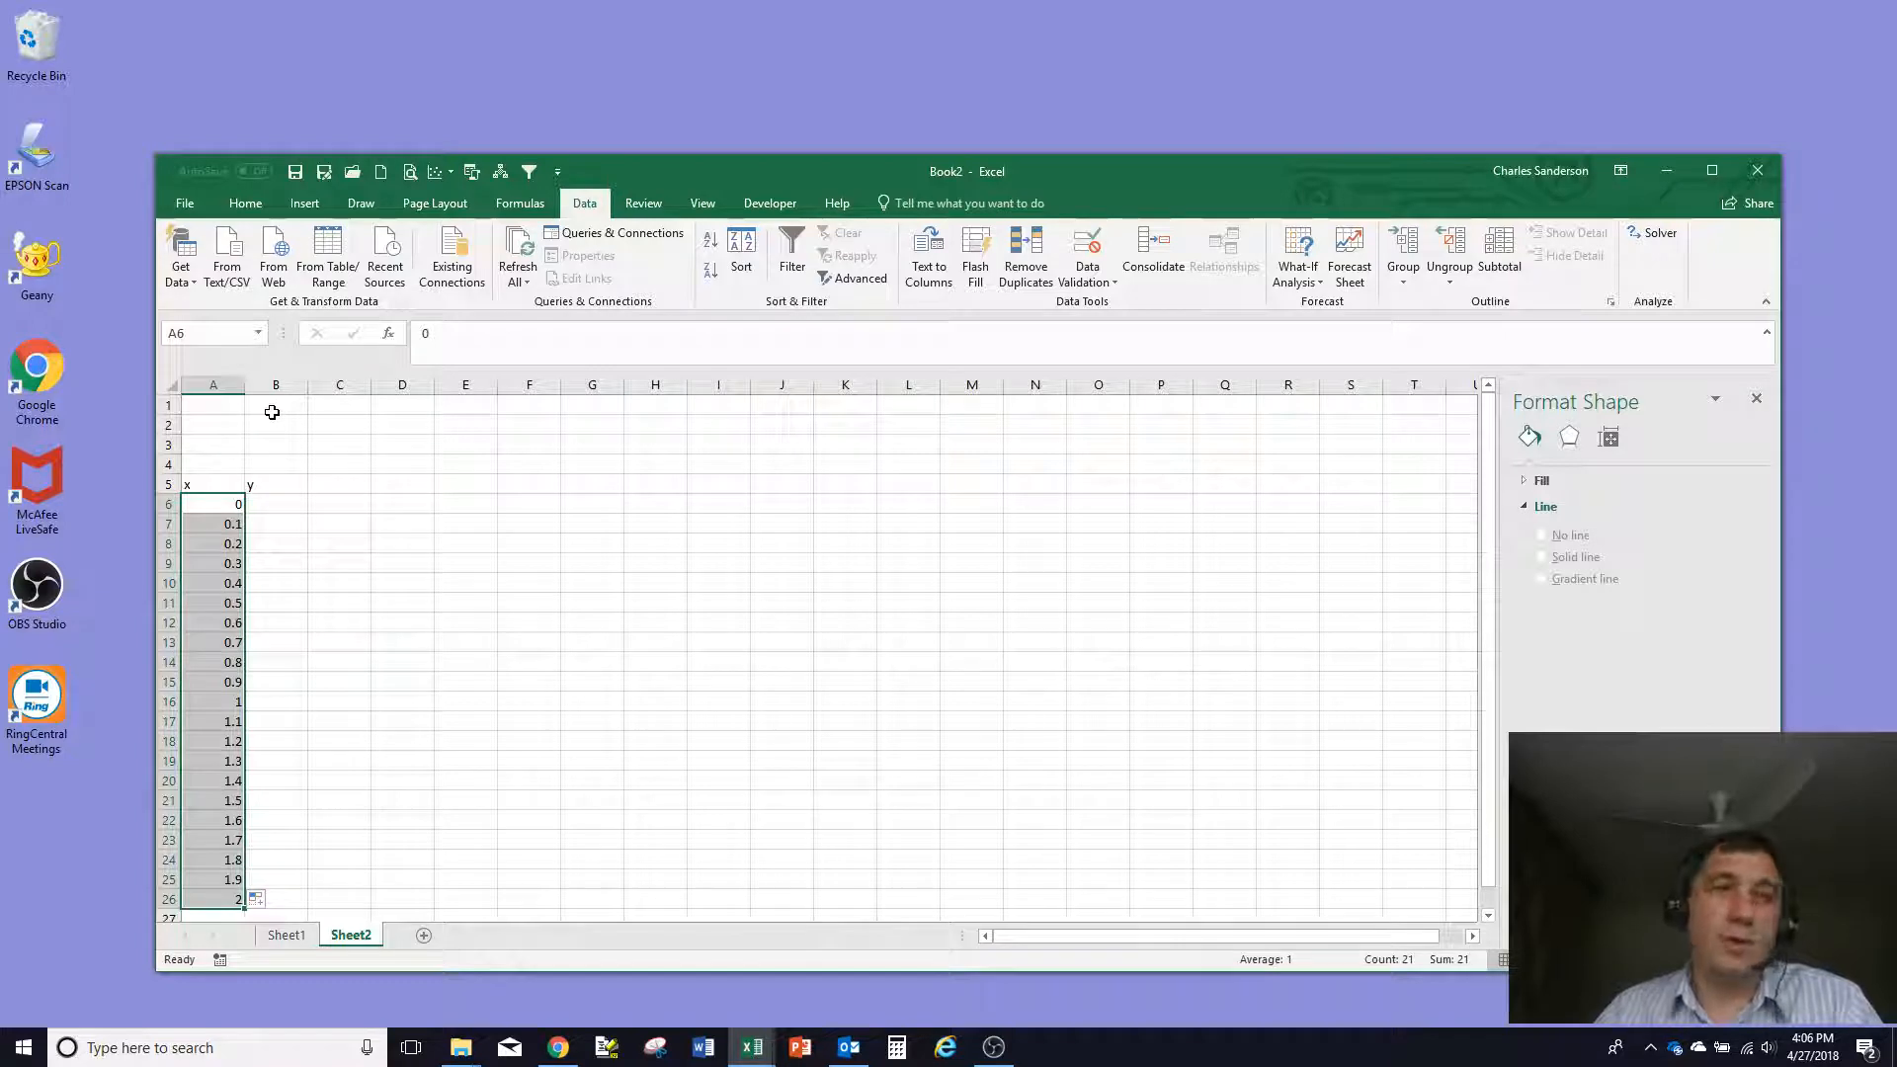
Enter the coefficients 4, 2 and 4 in cells B1, B2 and B3
left_click(273, 413)
type("4")
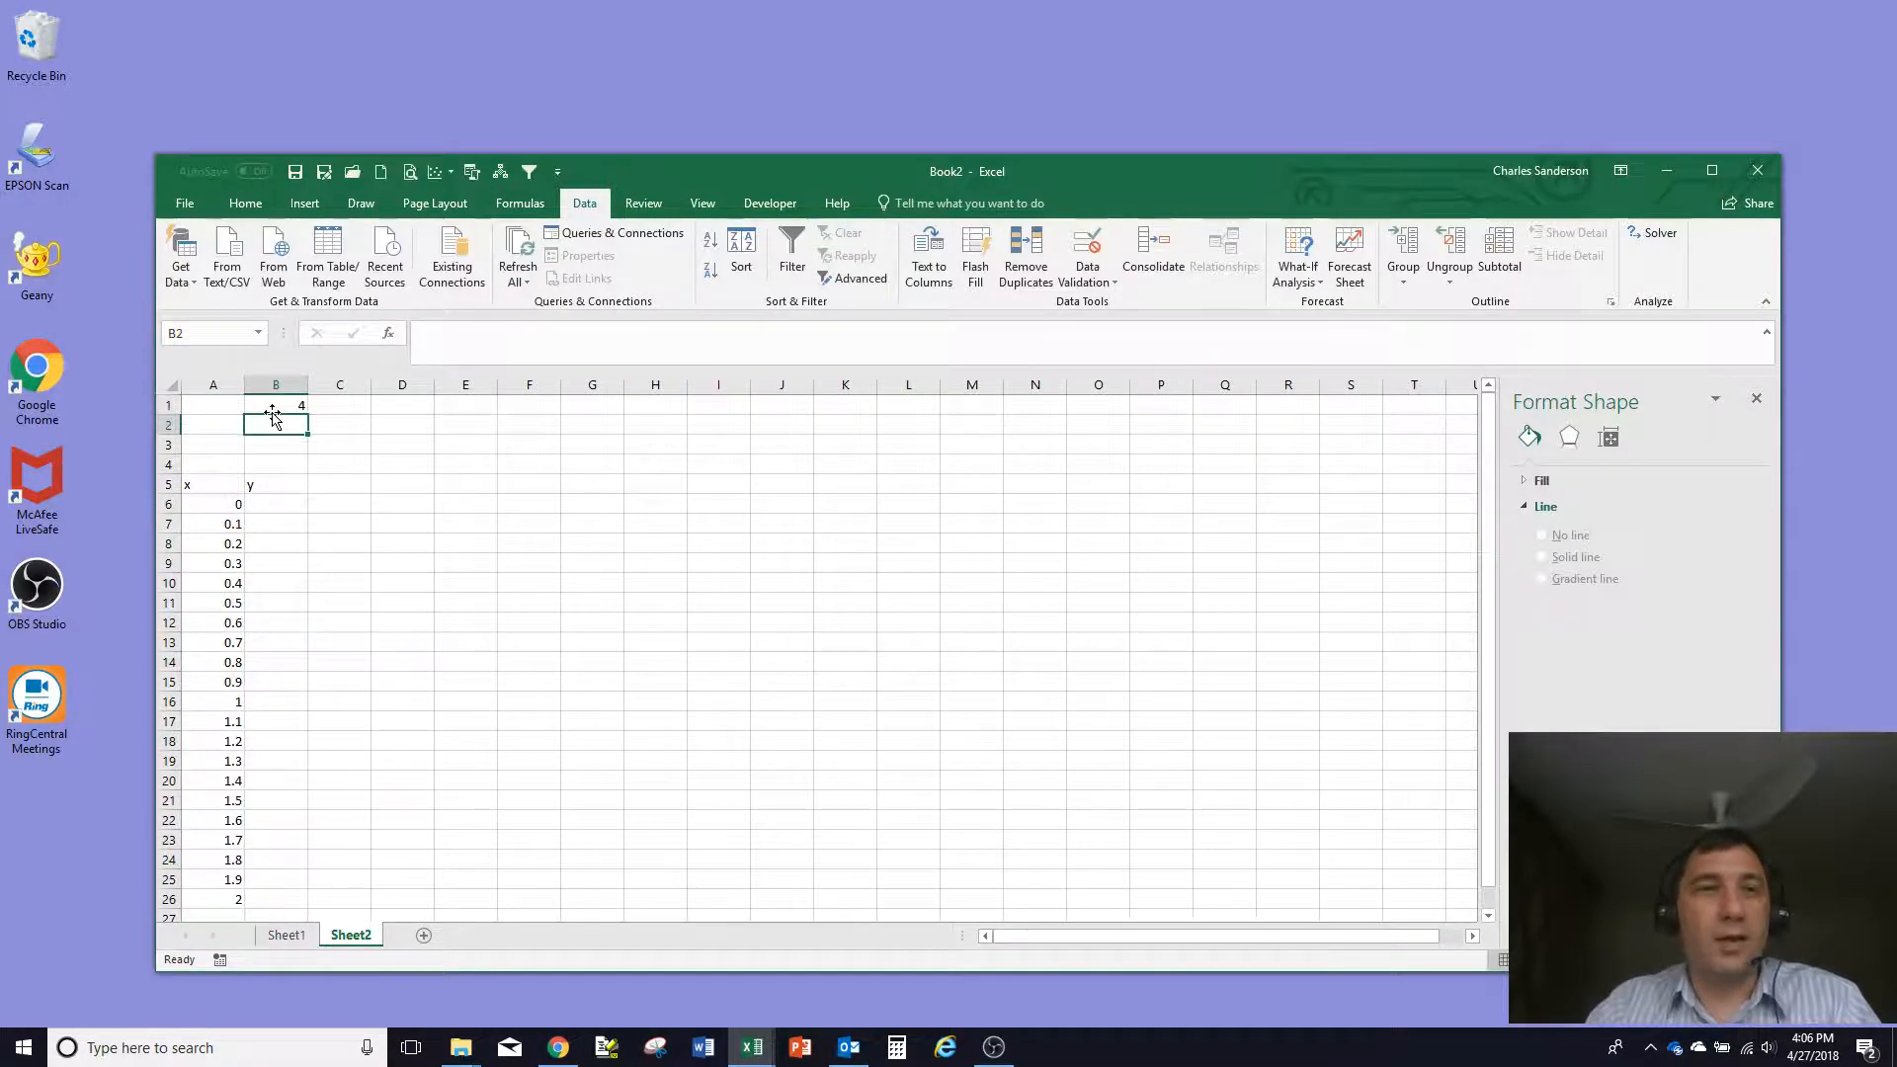
key("Return")
type("5")
type("2")
key("Return")
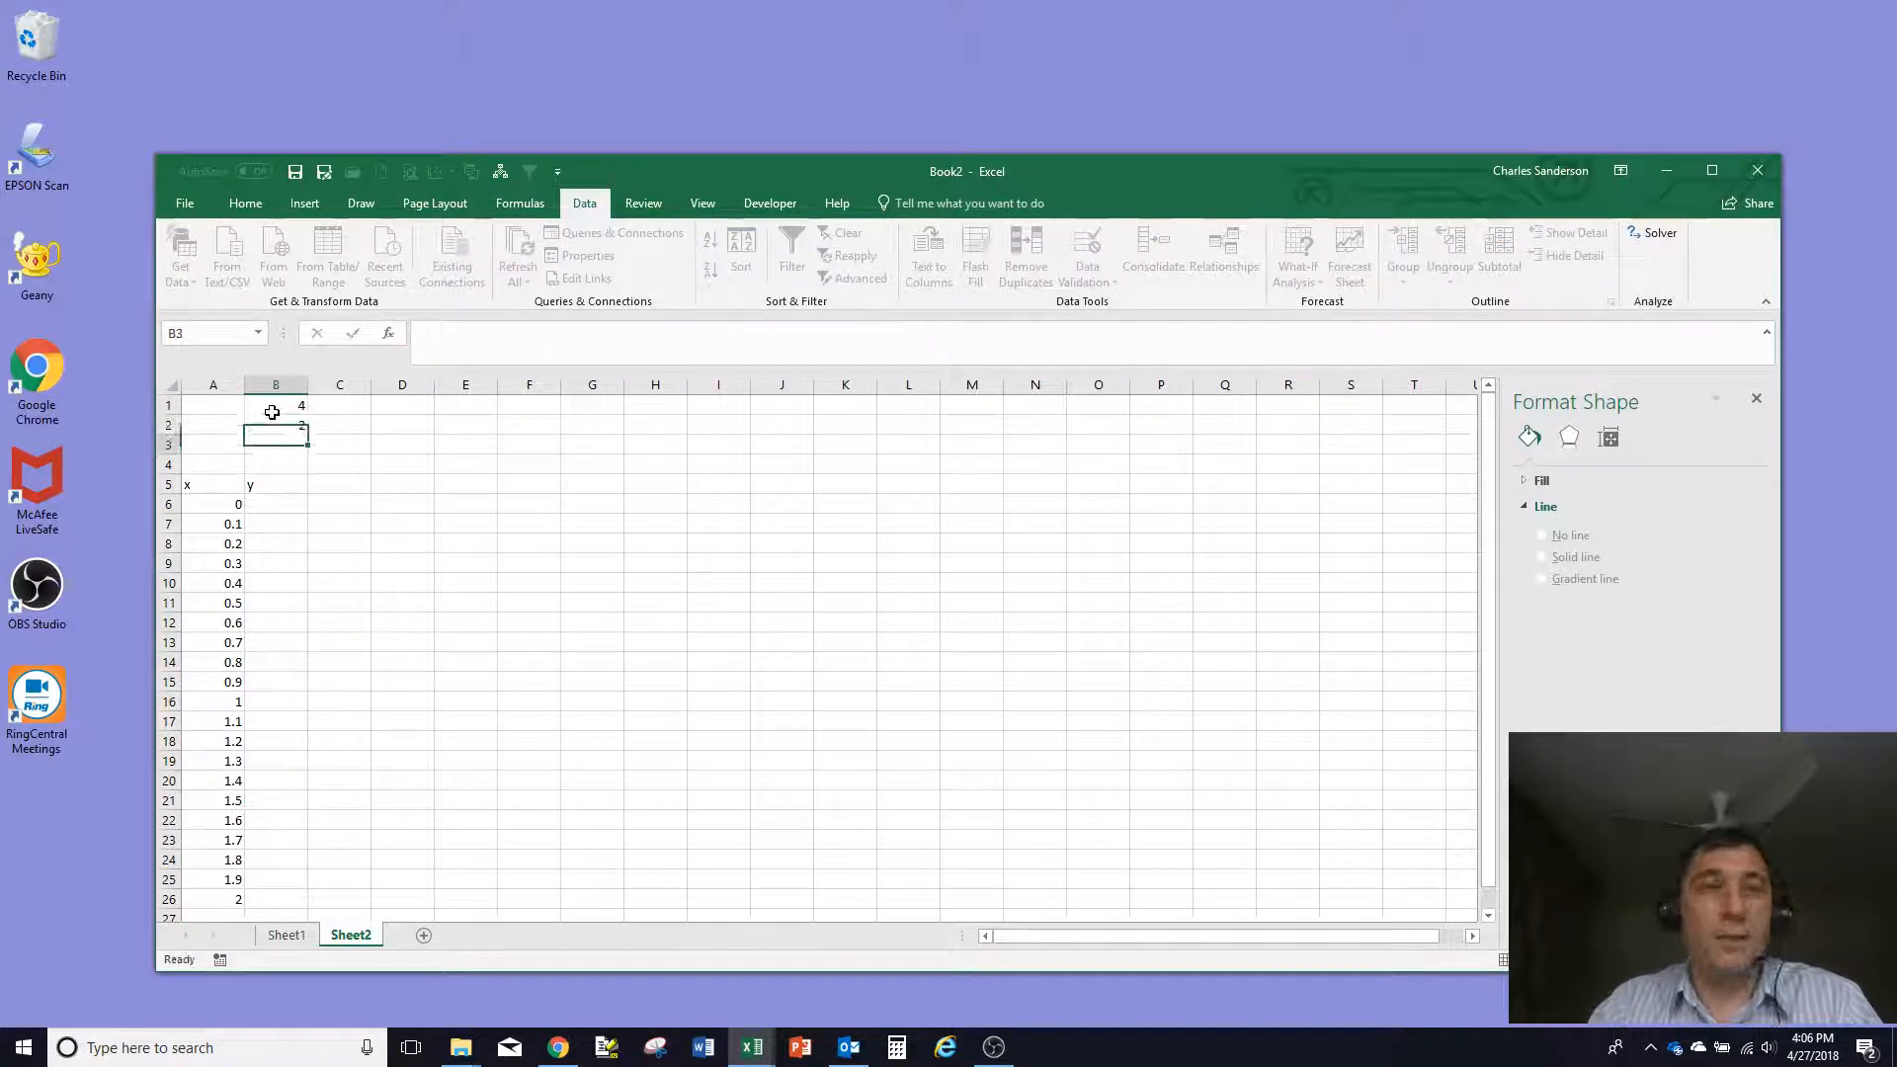
type("4")
key("Return")
Enter the formula =B1+B2*A6^2+B3/A6 in cell B6 for the first y value
key("Return")
key("Return")
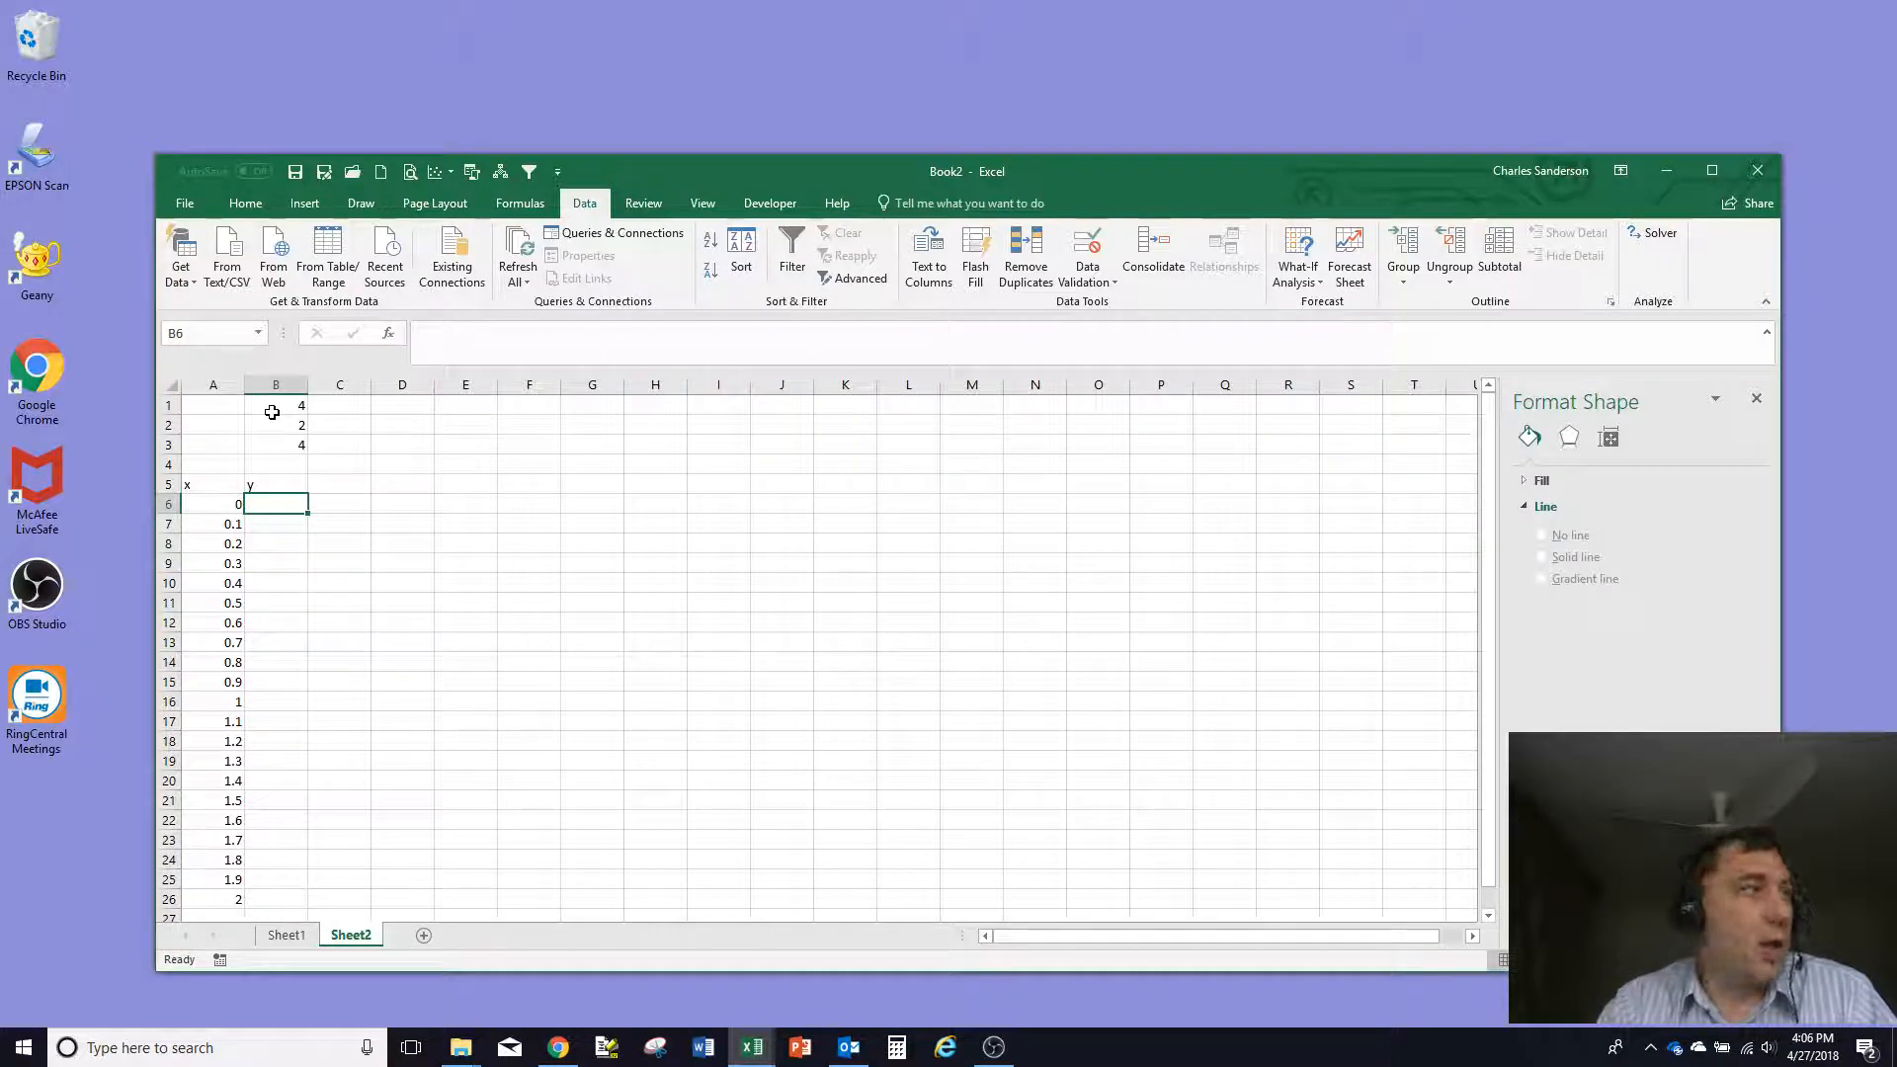
type("=")
left_click(272, 412)
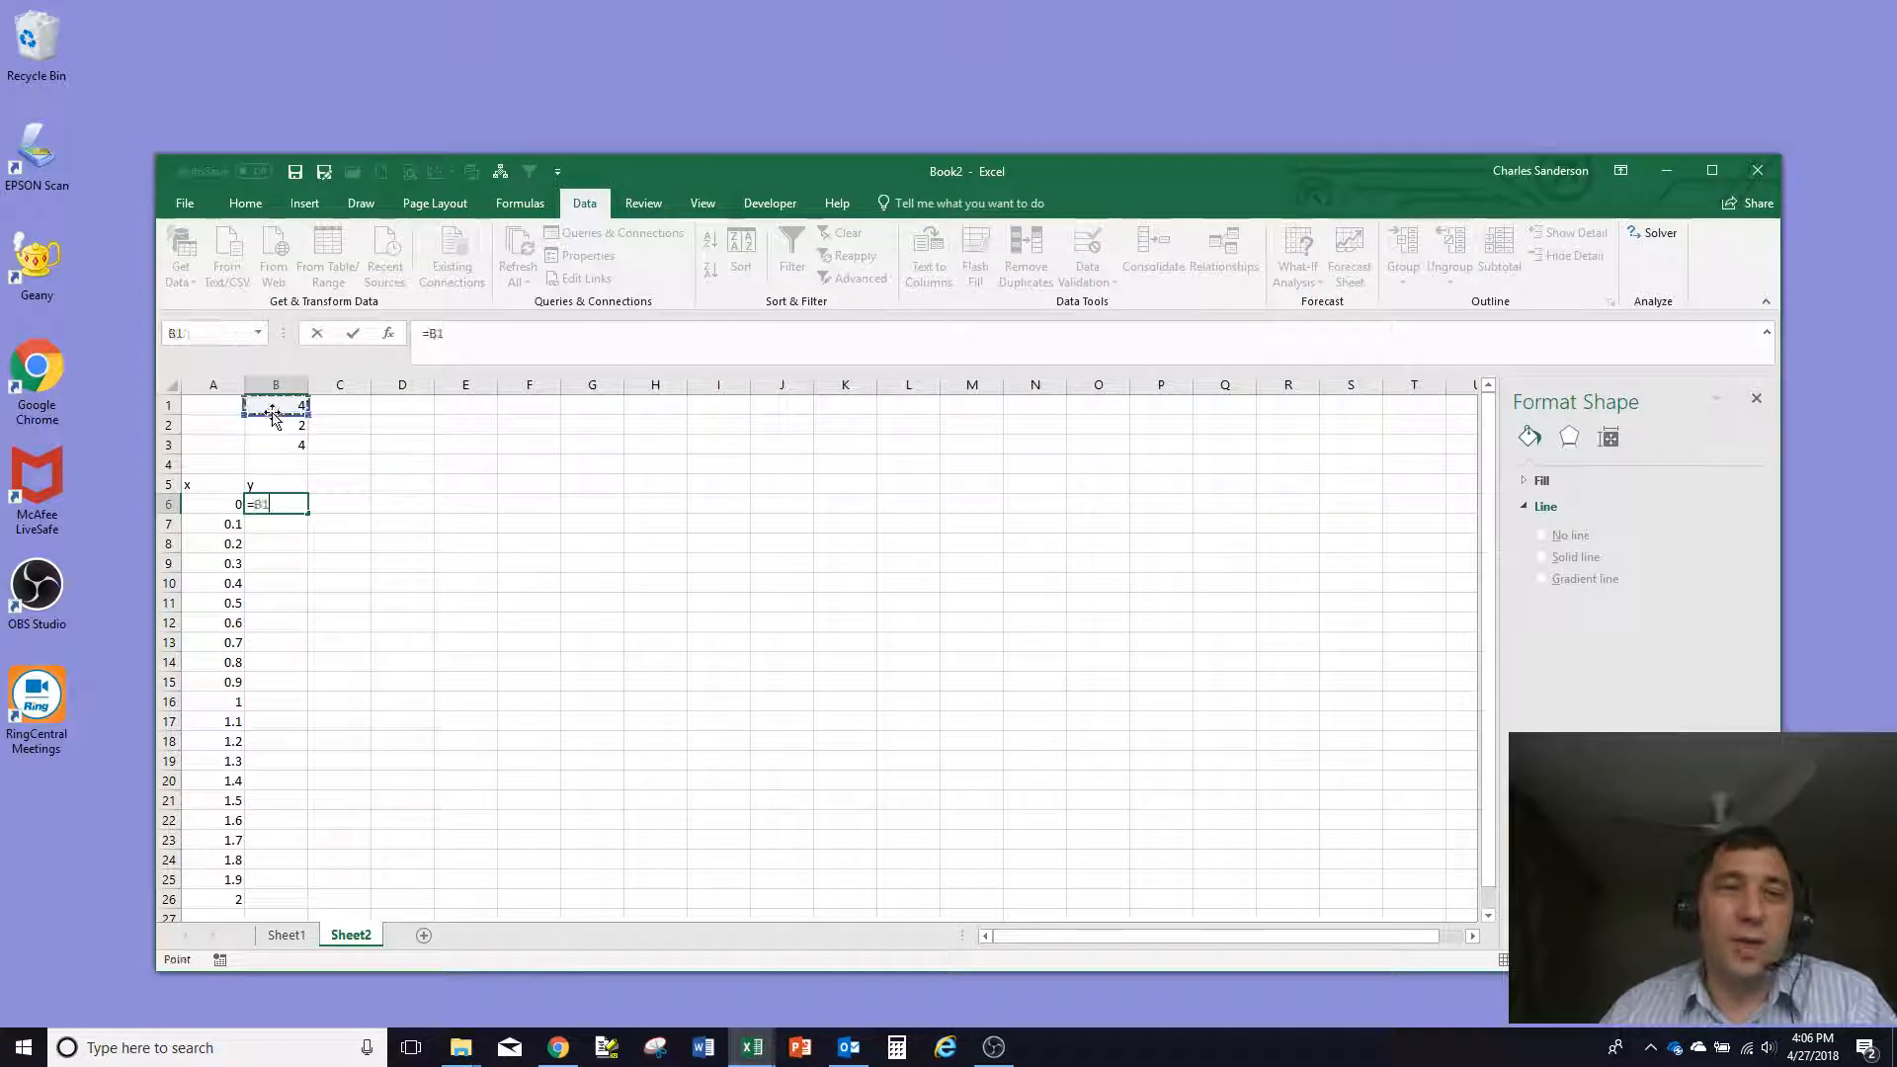
type("+")
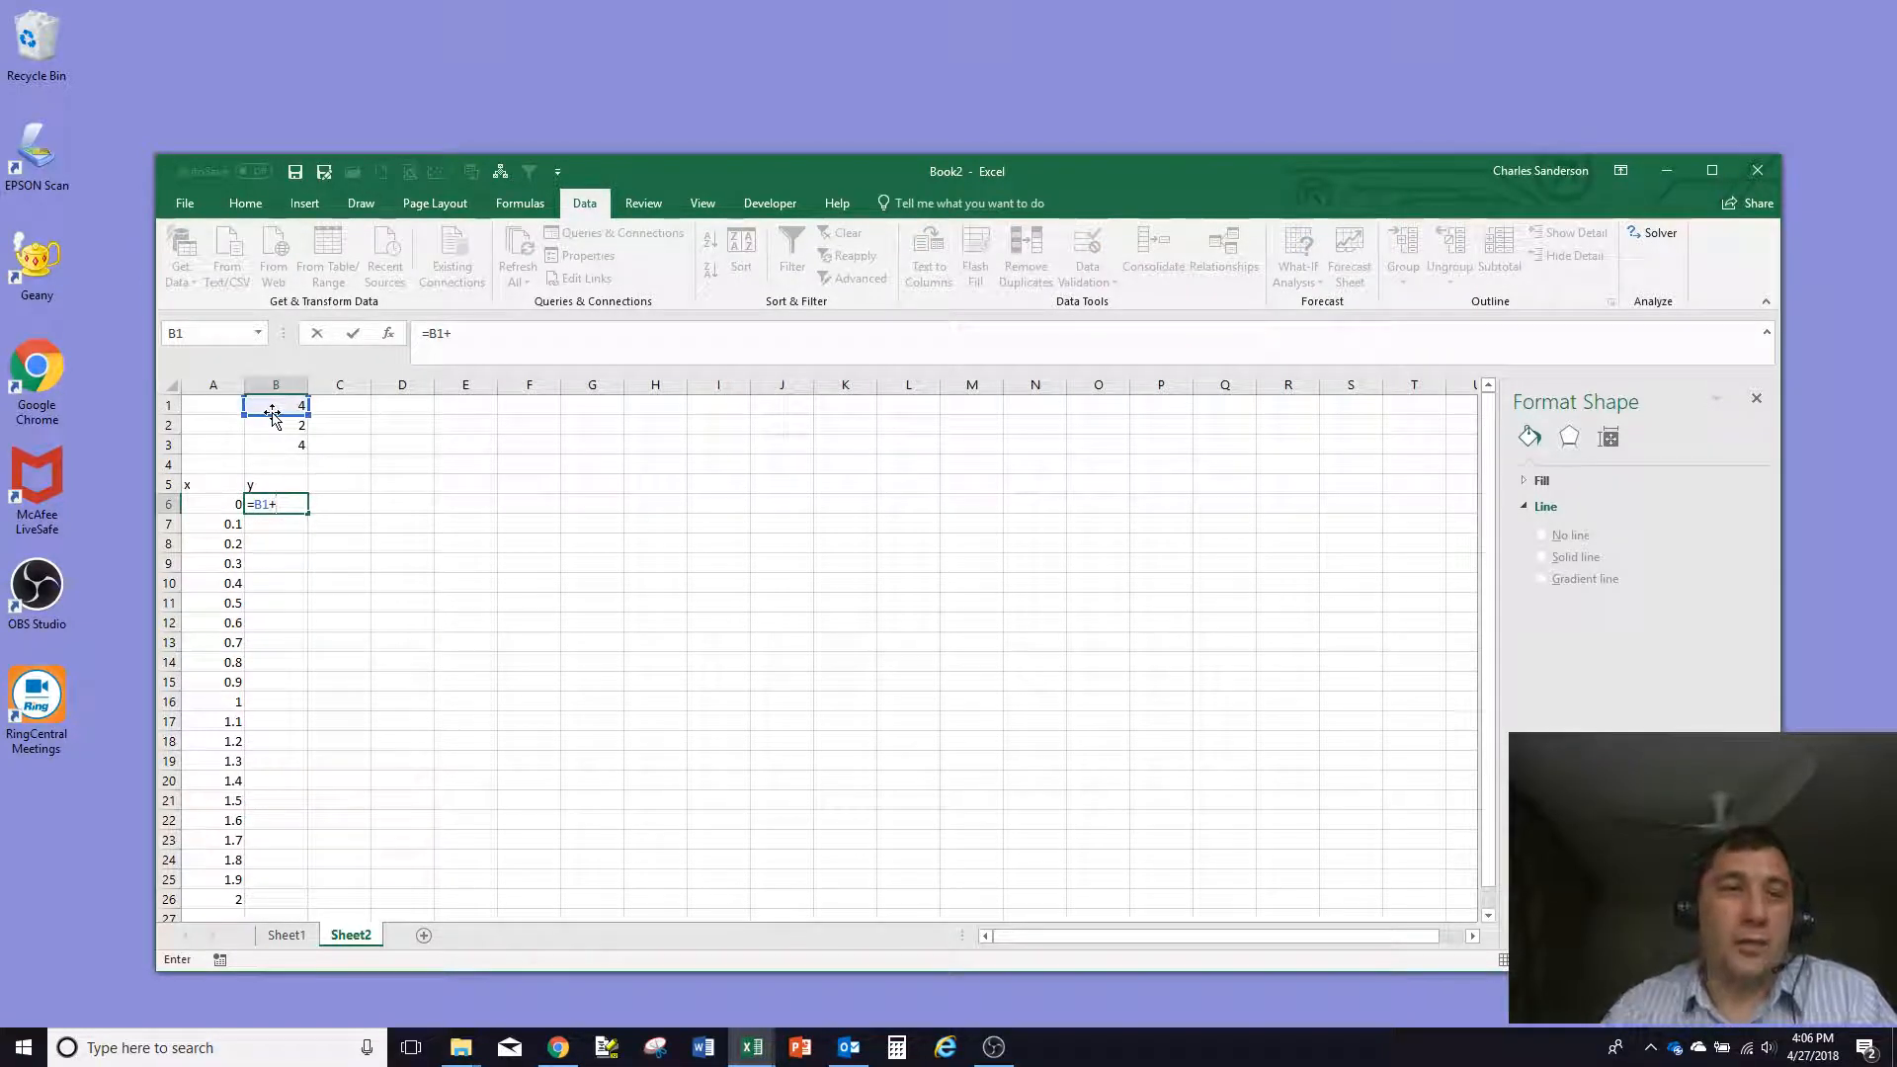
left_click(269, 427)
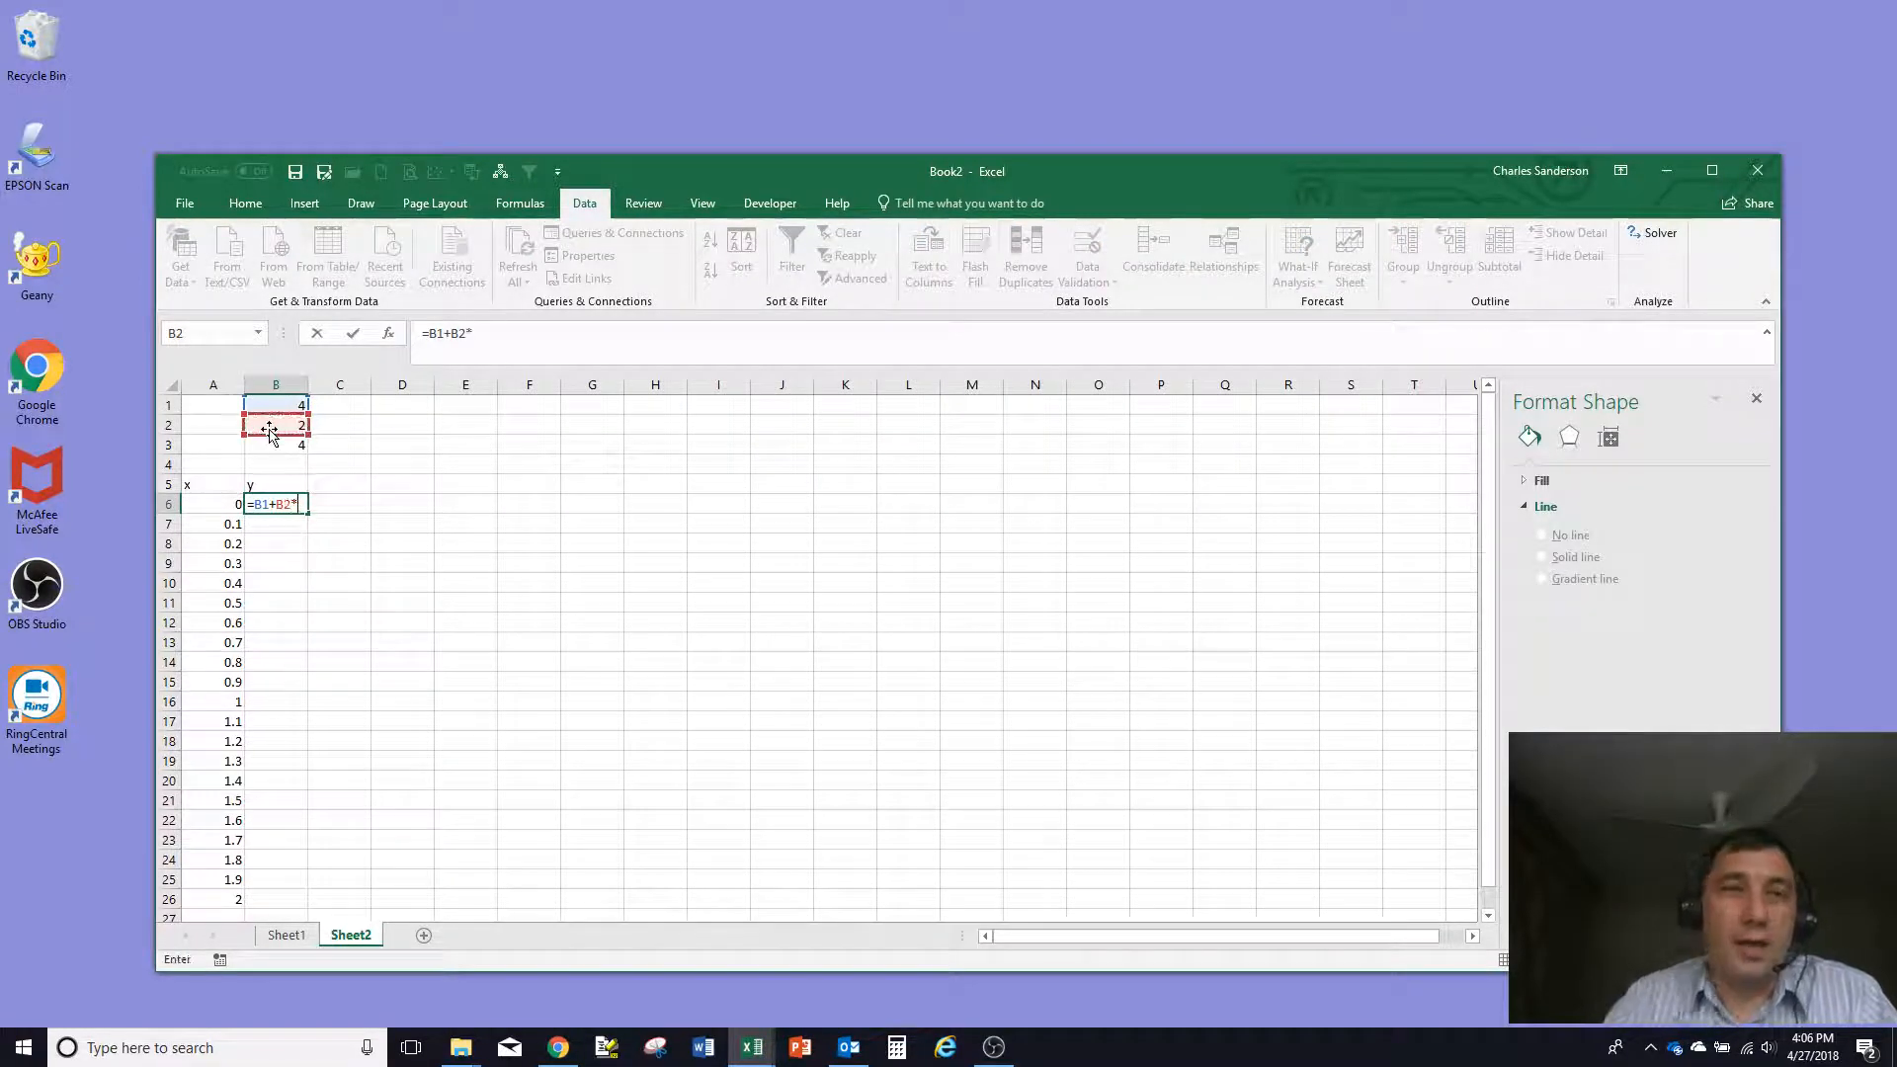
type("*")
left_click(223, 500)
type("^2")
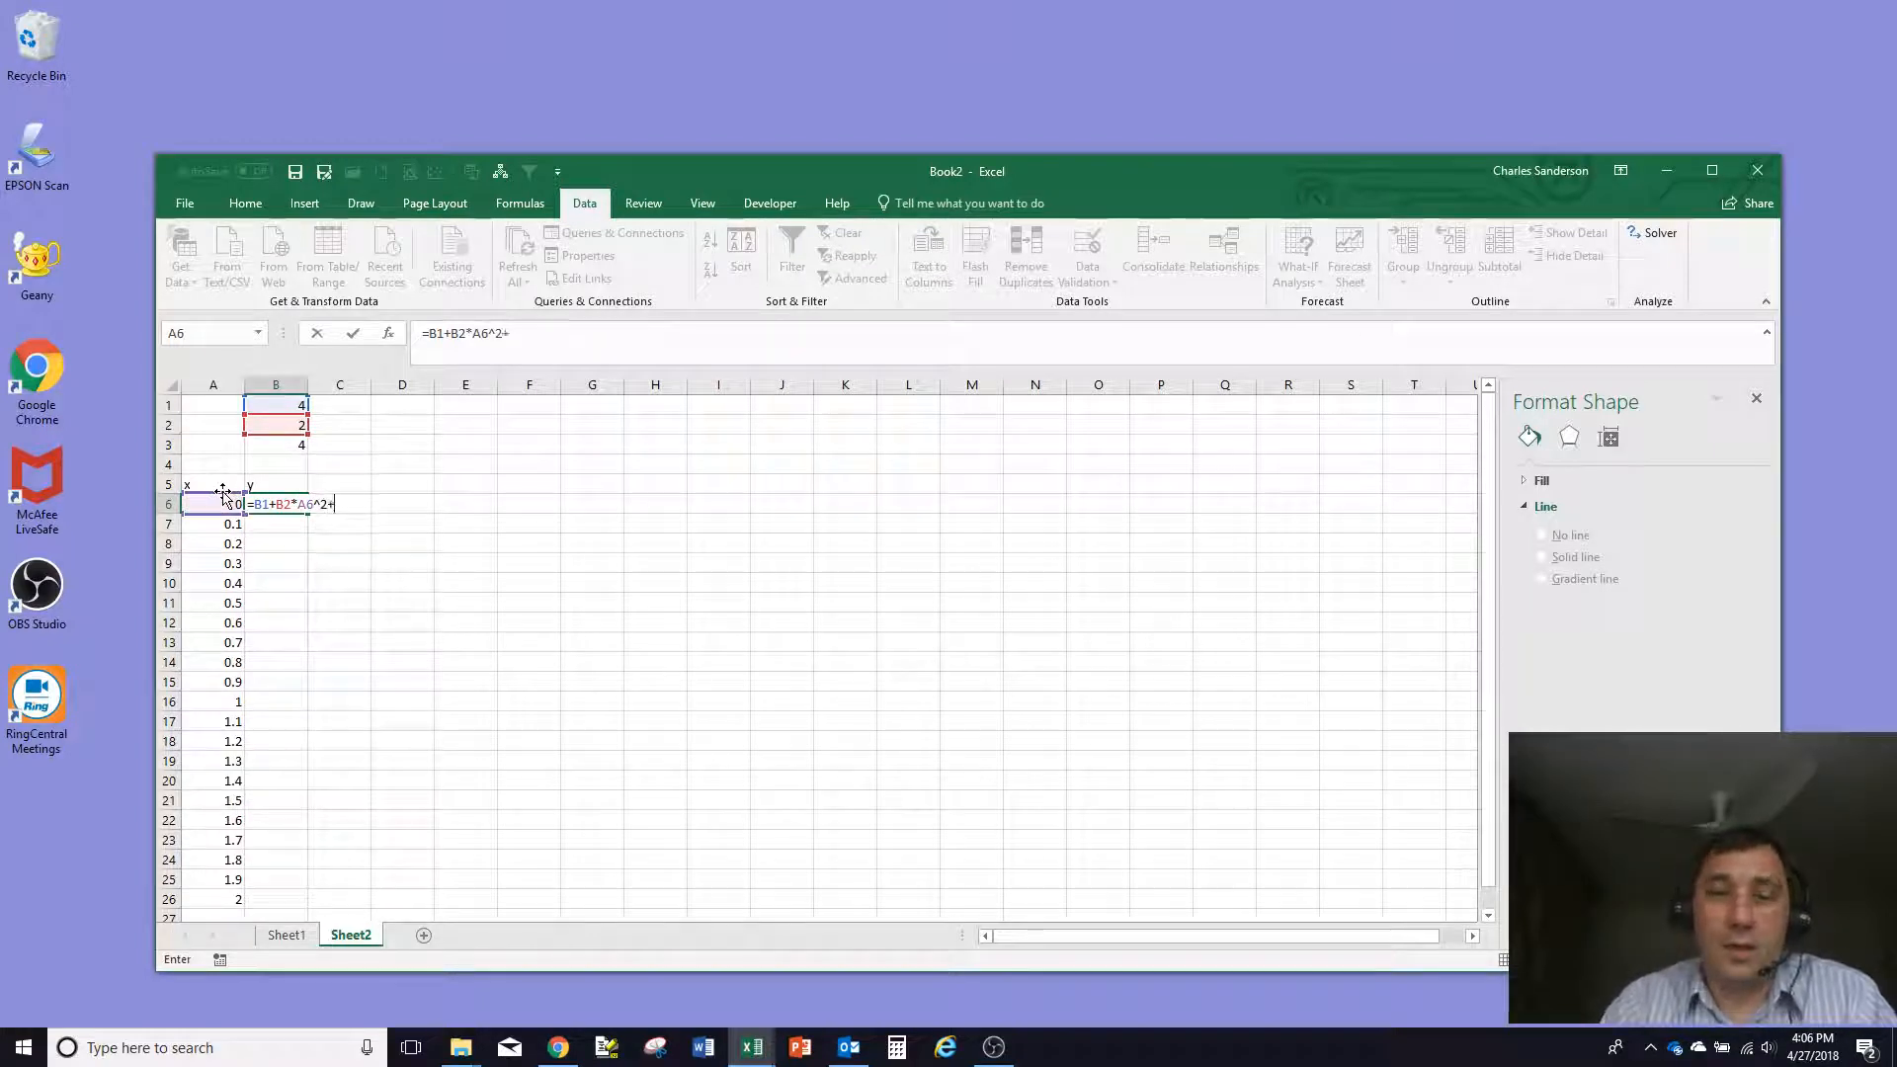
type("+")
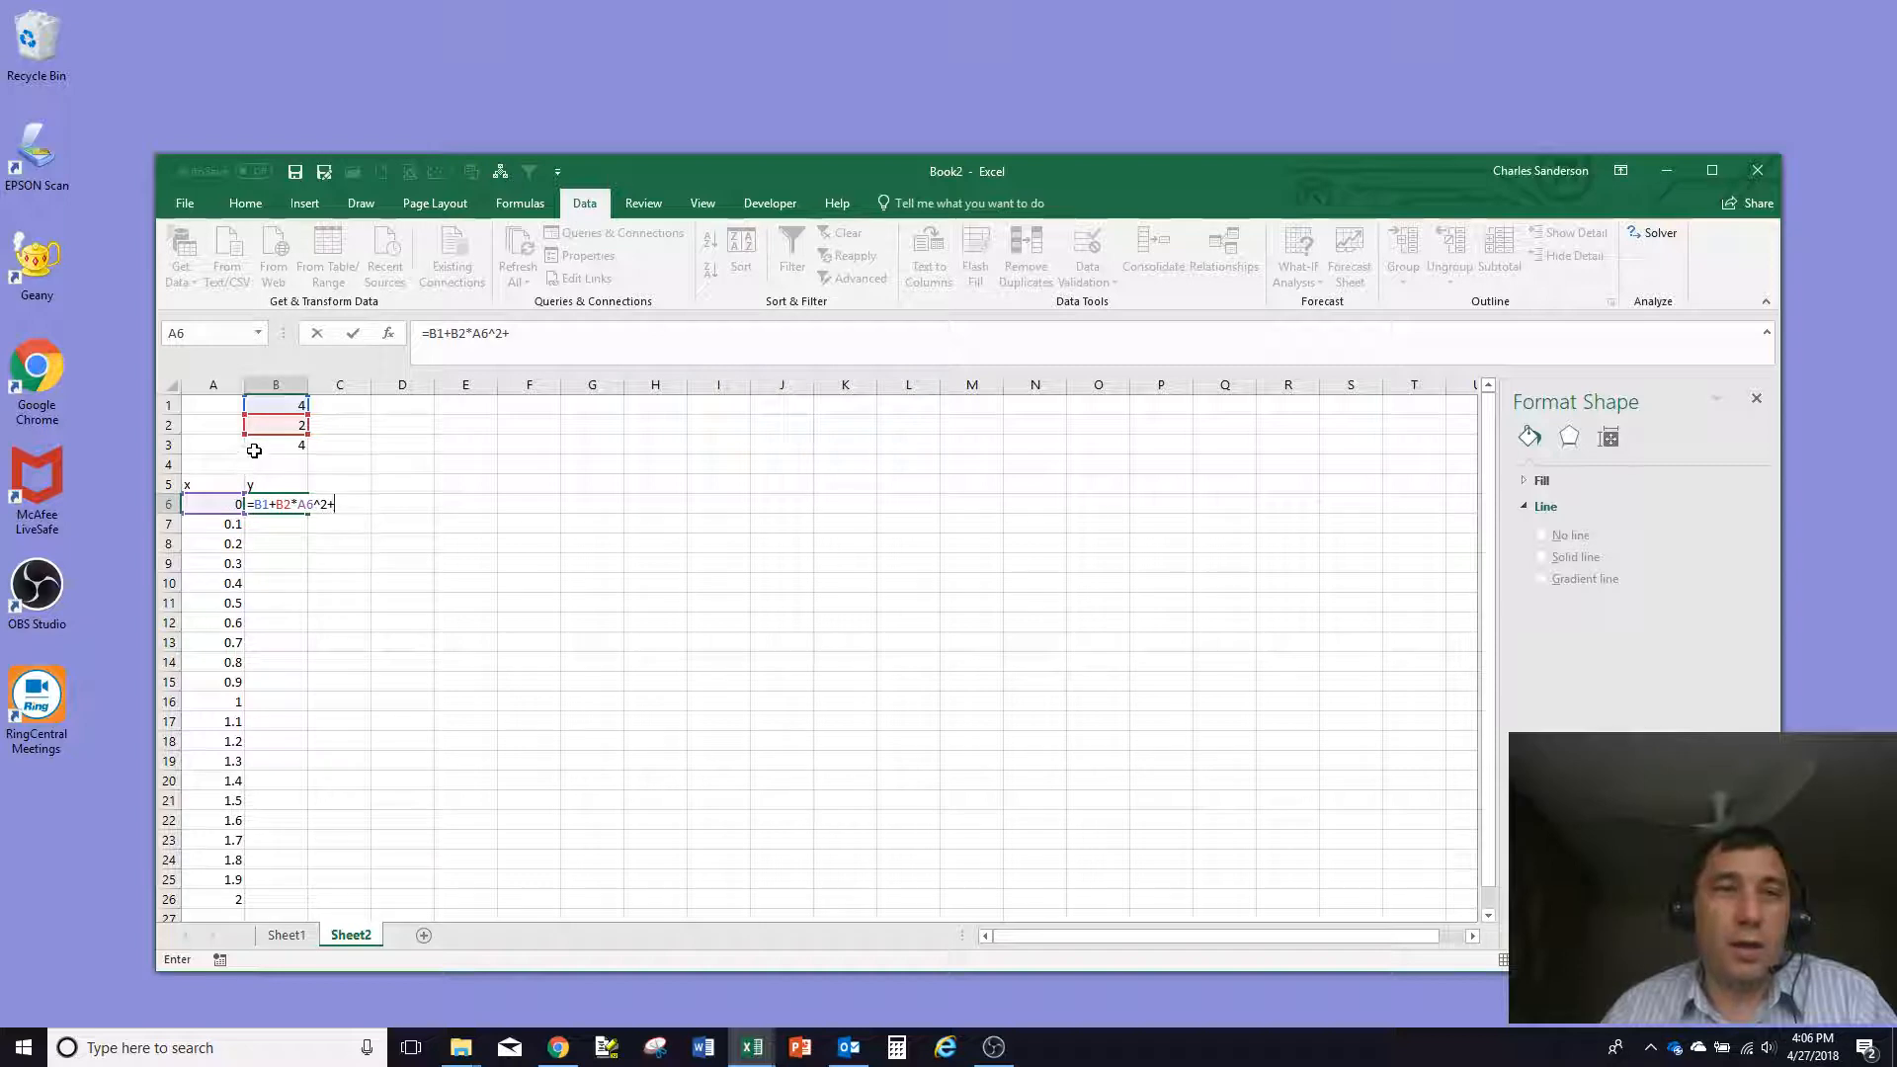
left_click(255, 450)
type("/x")
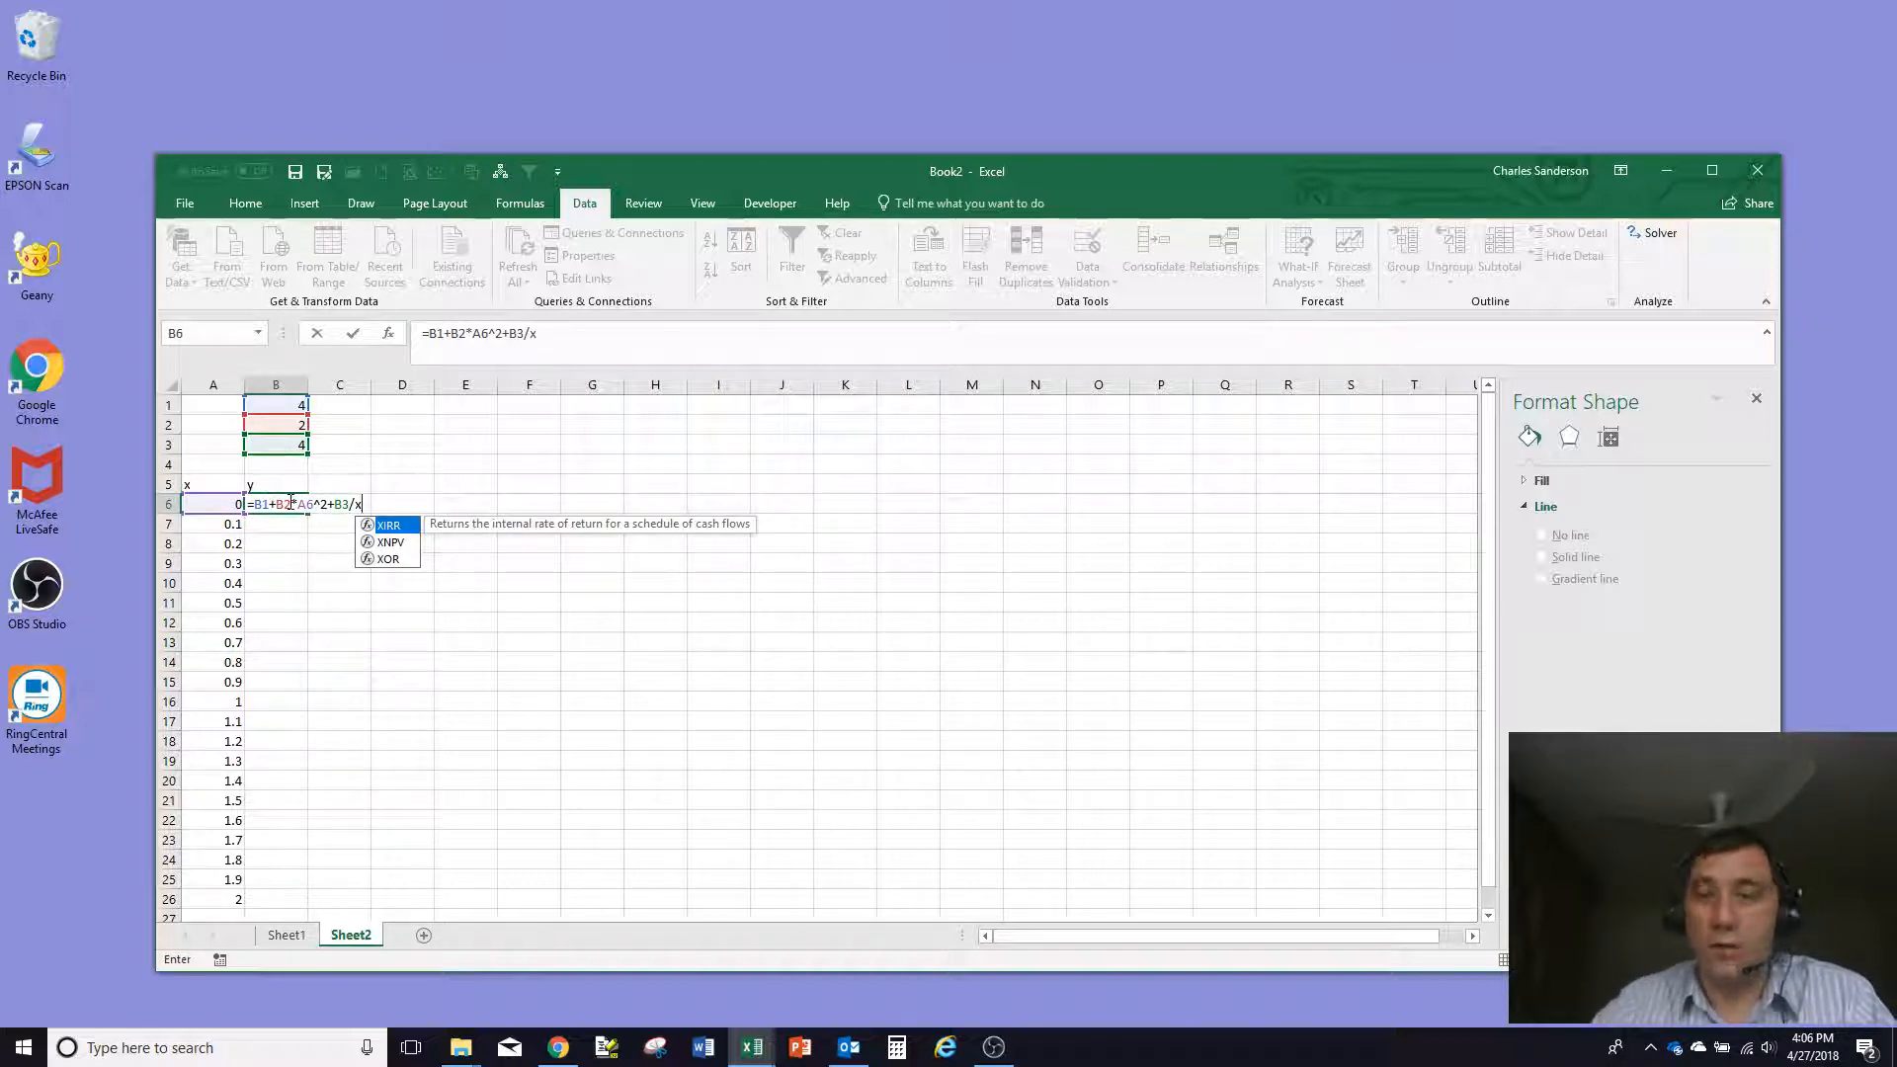
key("BackSpace")
left_click(215, 506)
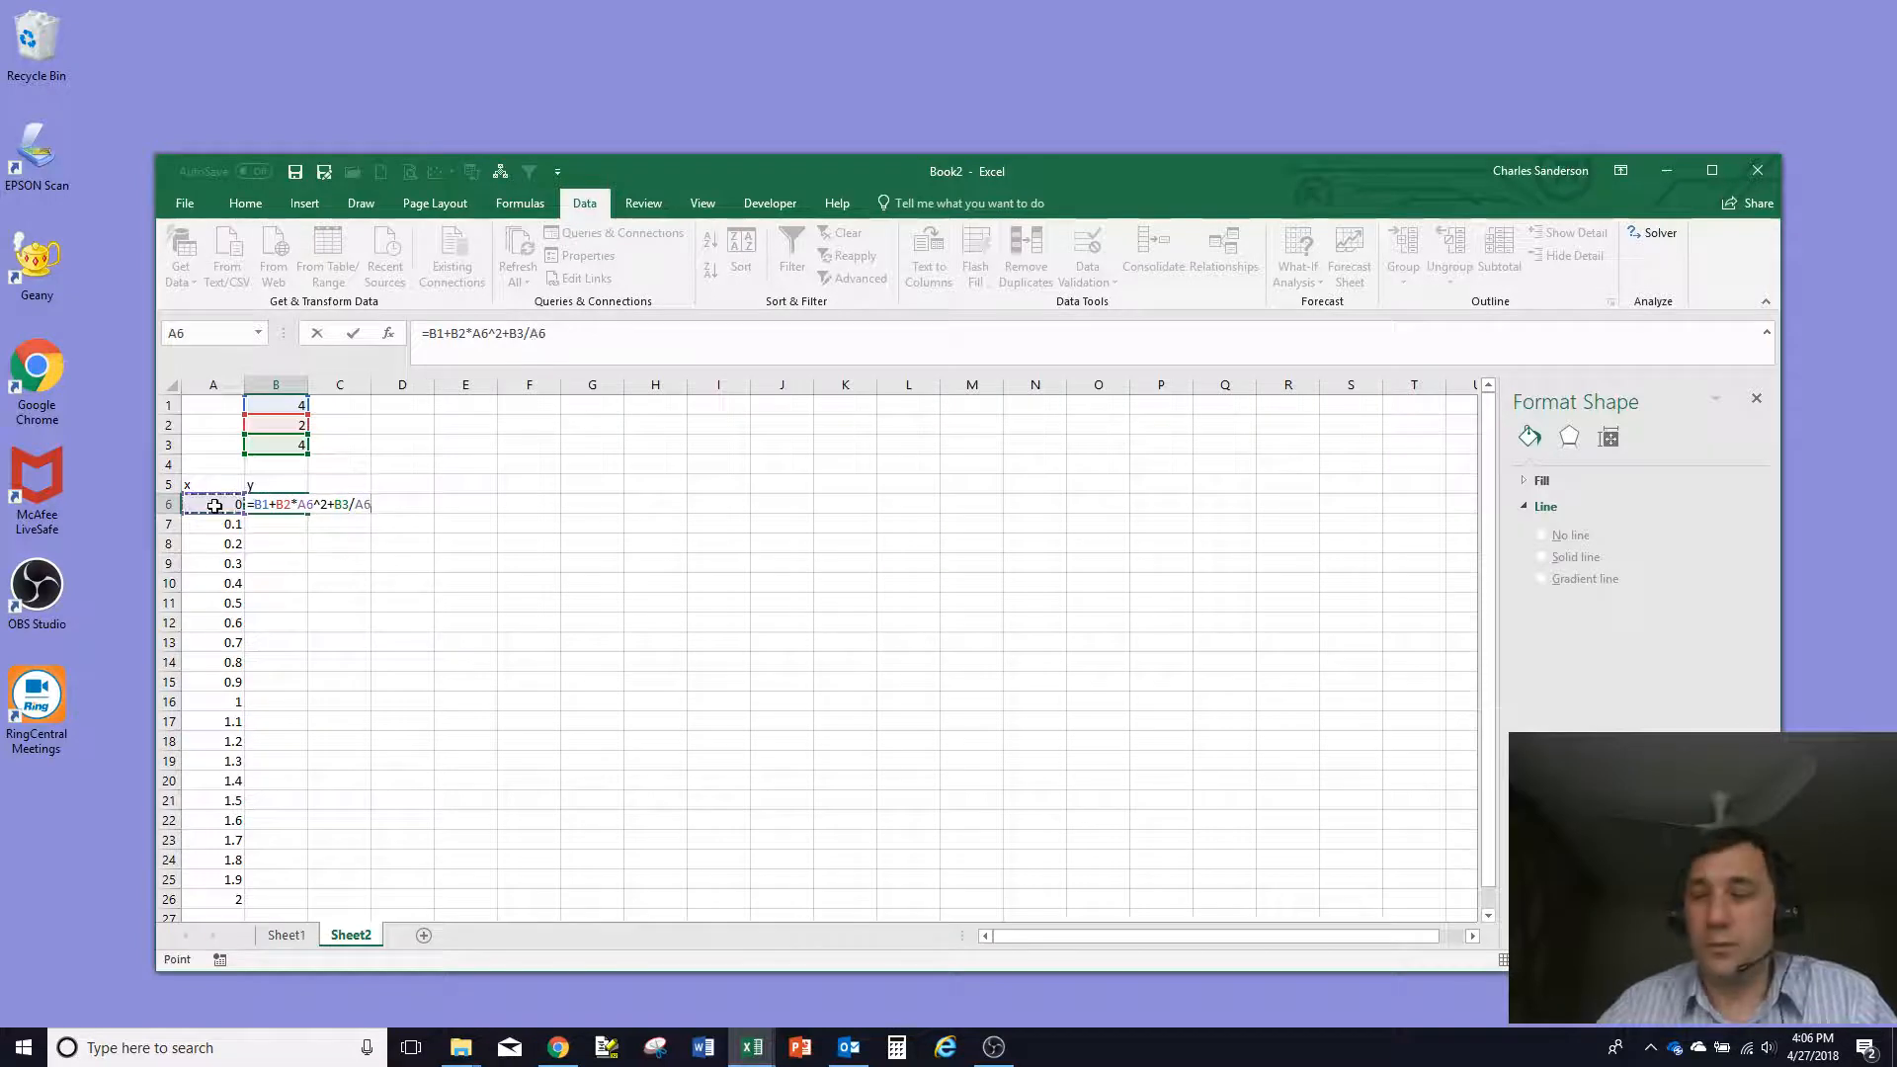
key("Return")
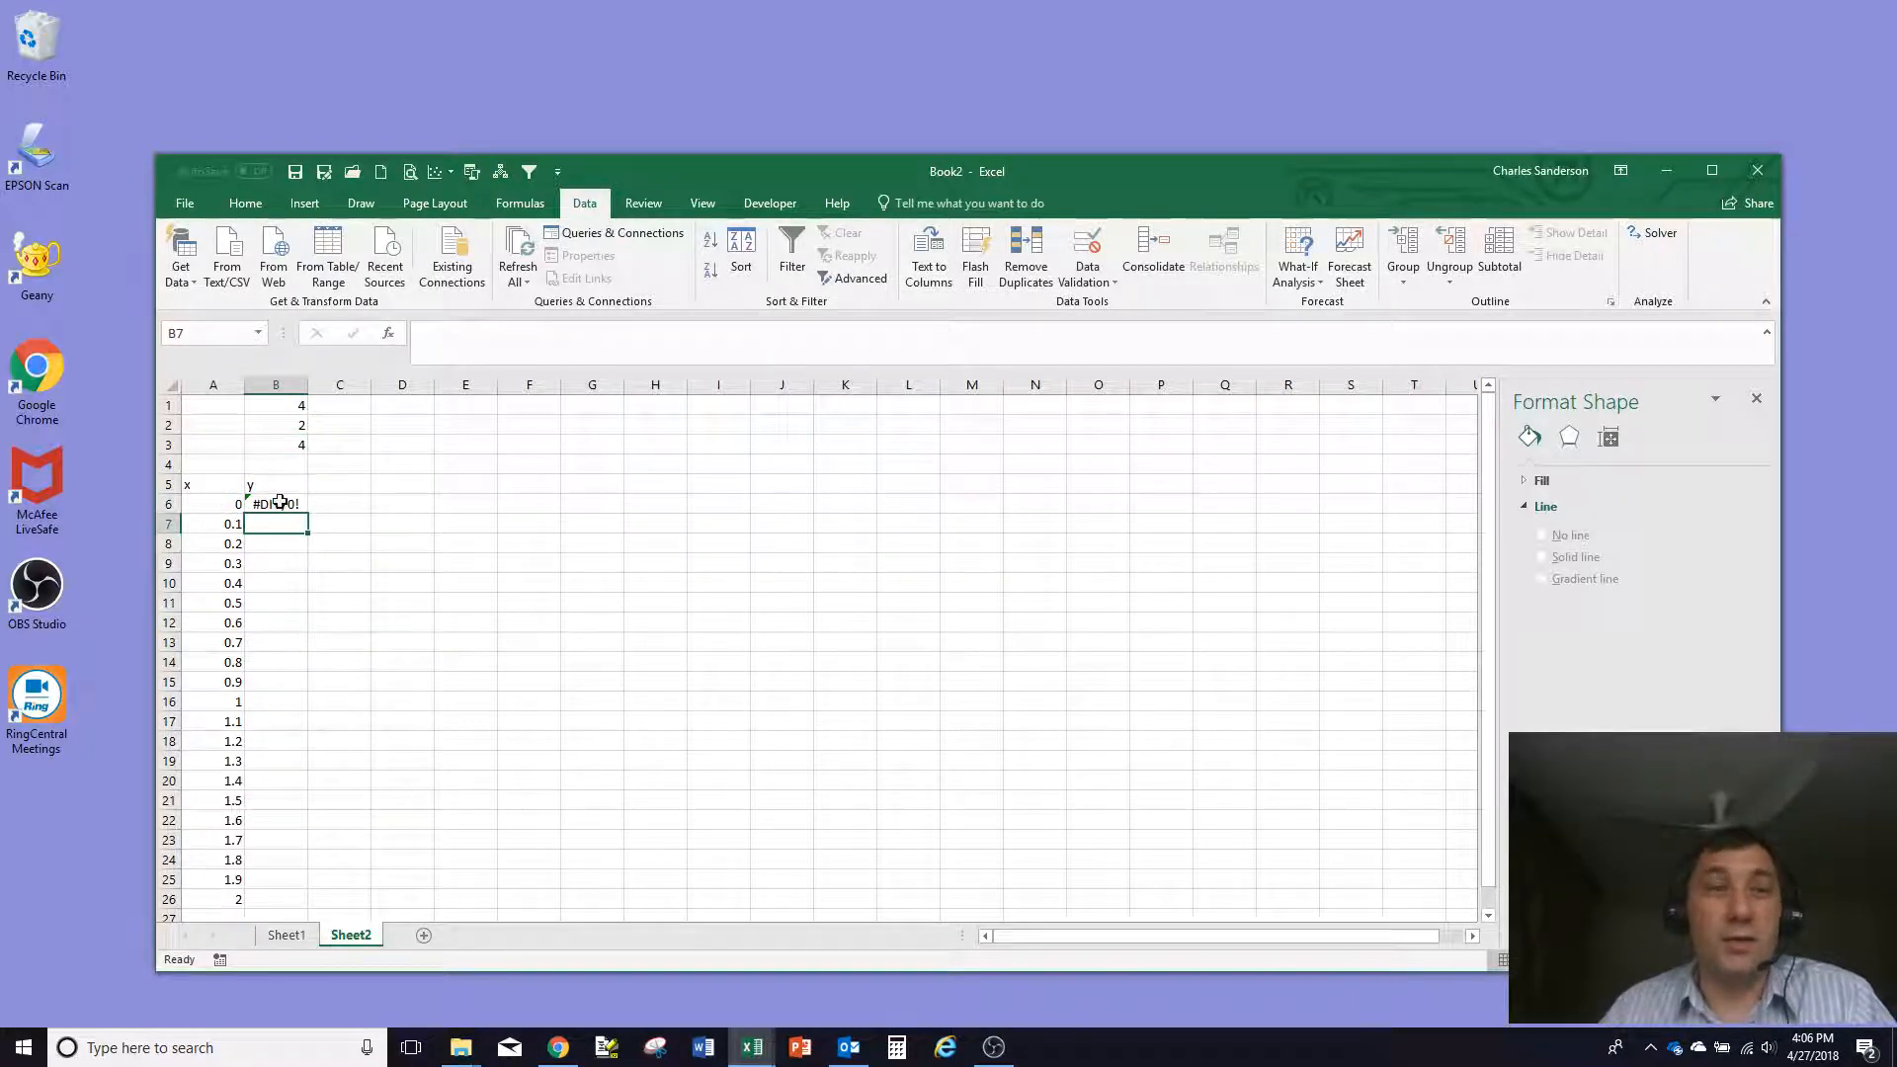
Fill the B6 formula down the y column to B26 and inspect the cell references in B7's formula
left_click(281, 502)
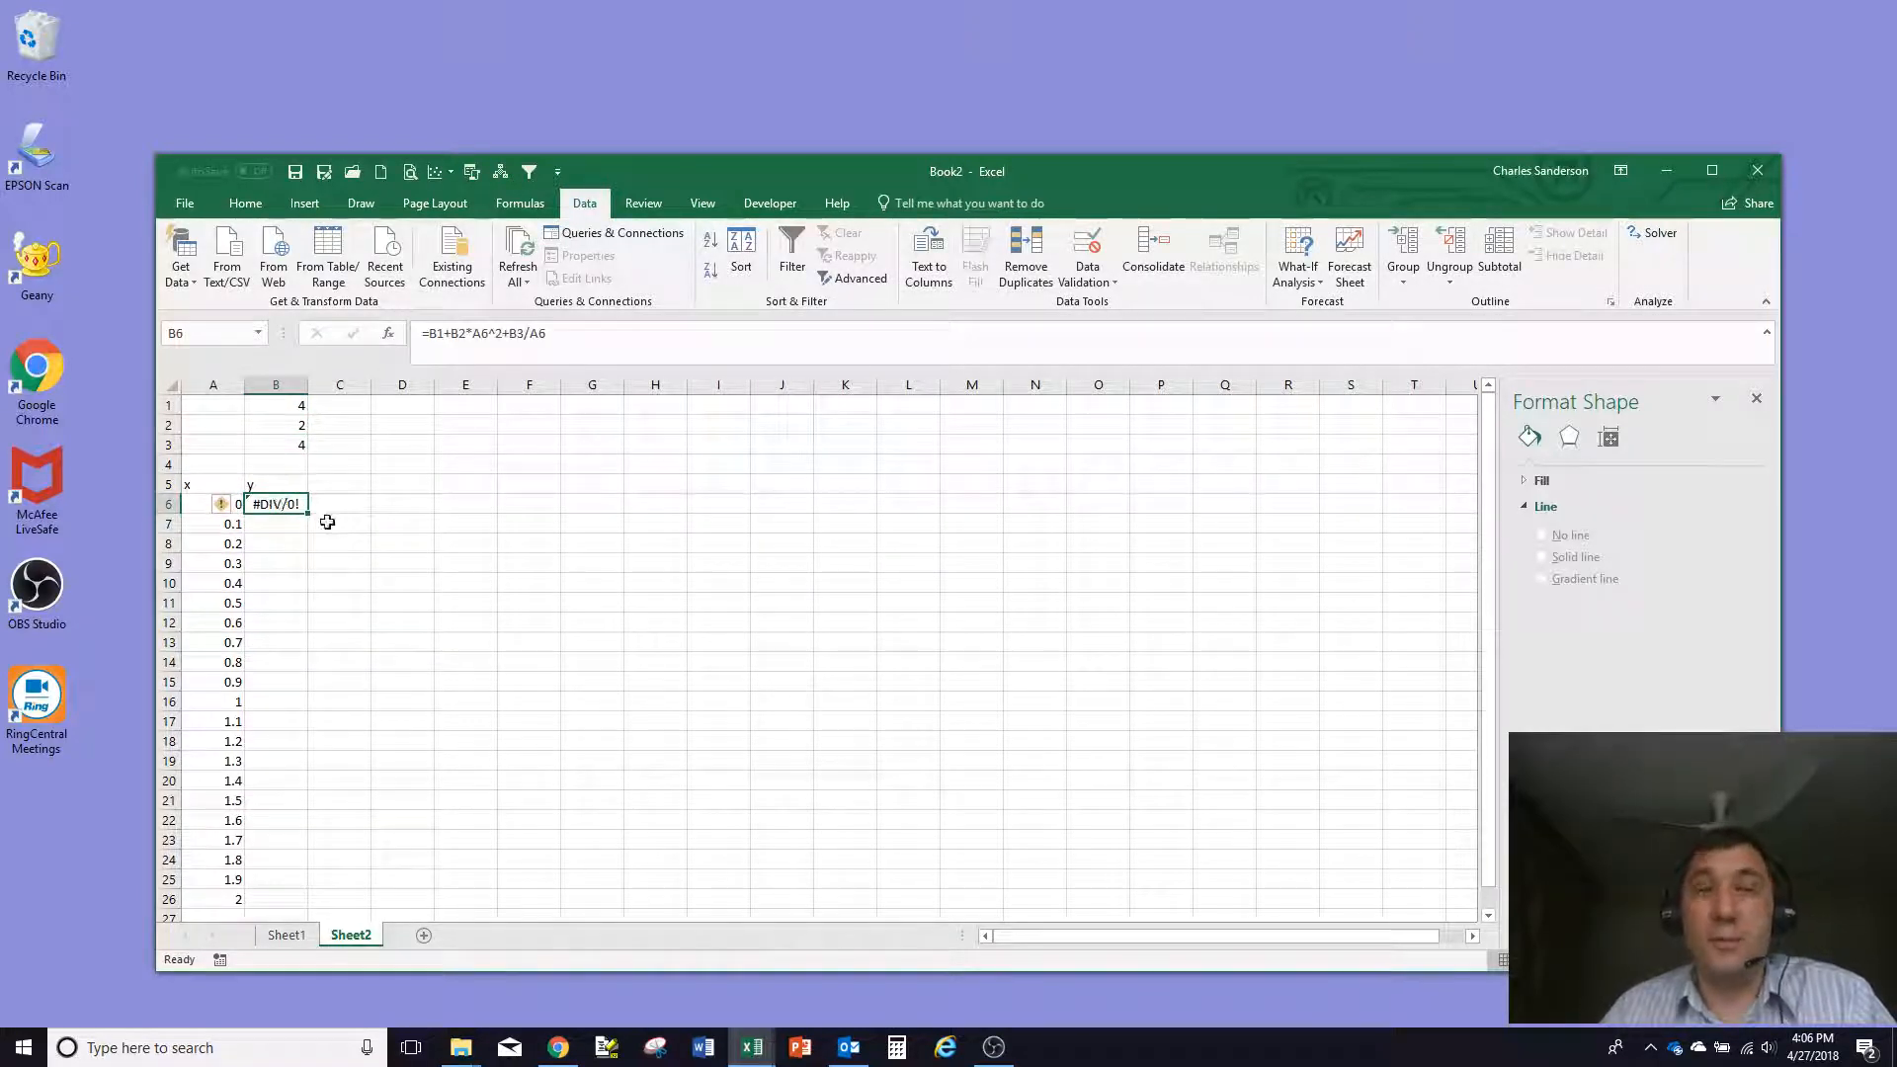
double_click(307, 514)
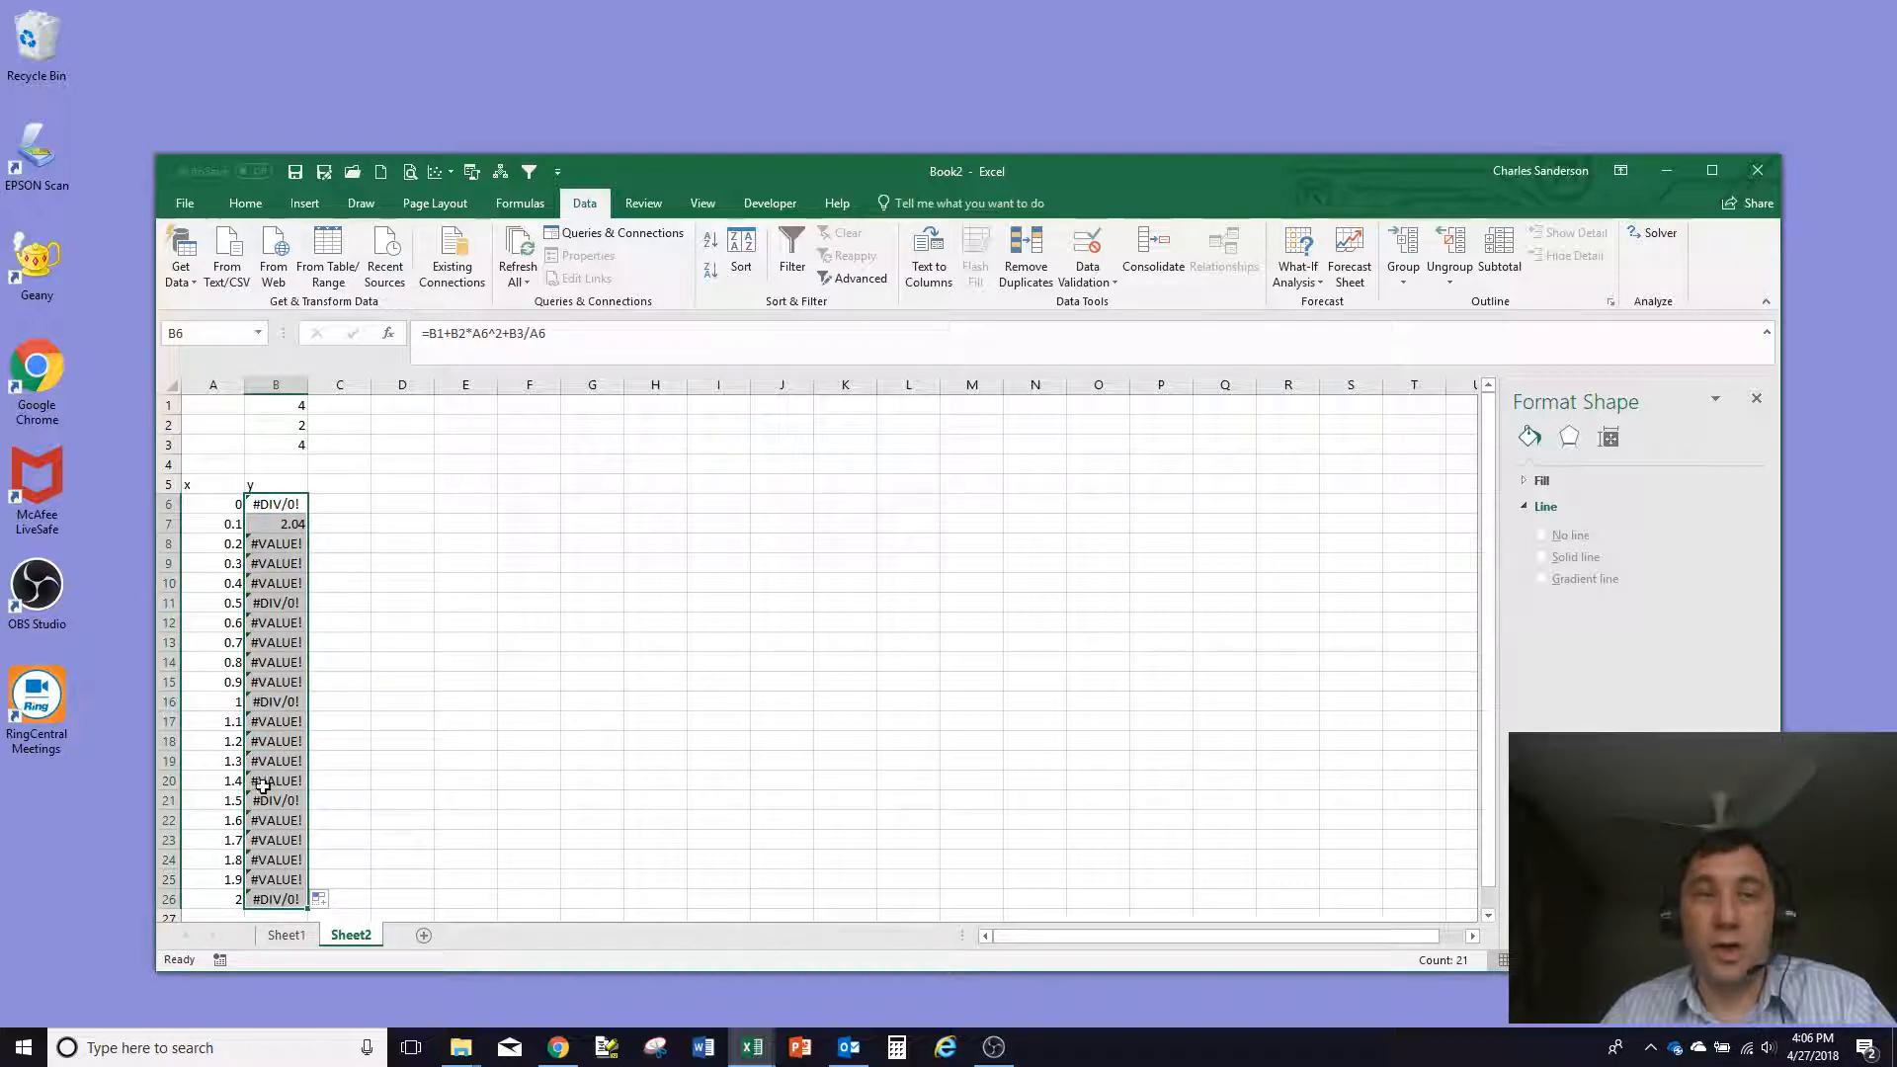
left_click(279, 504)
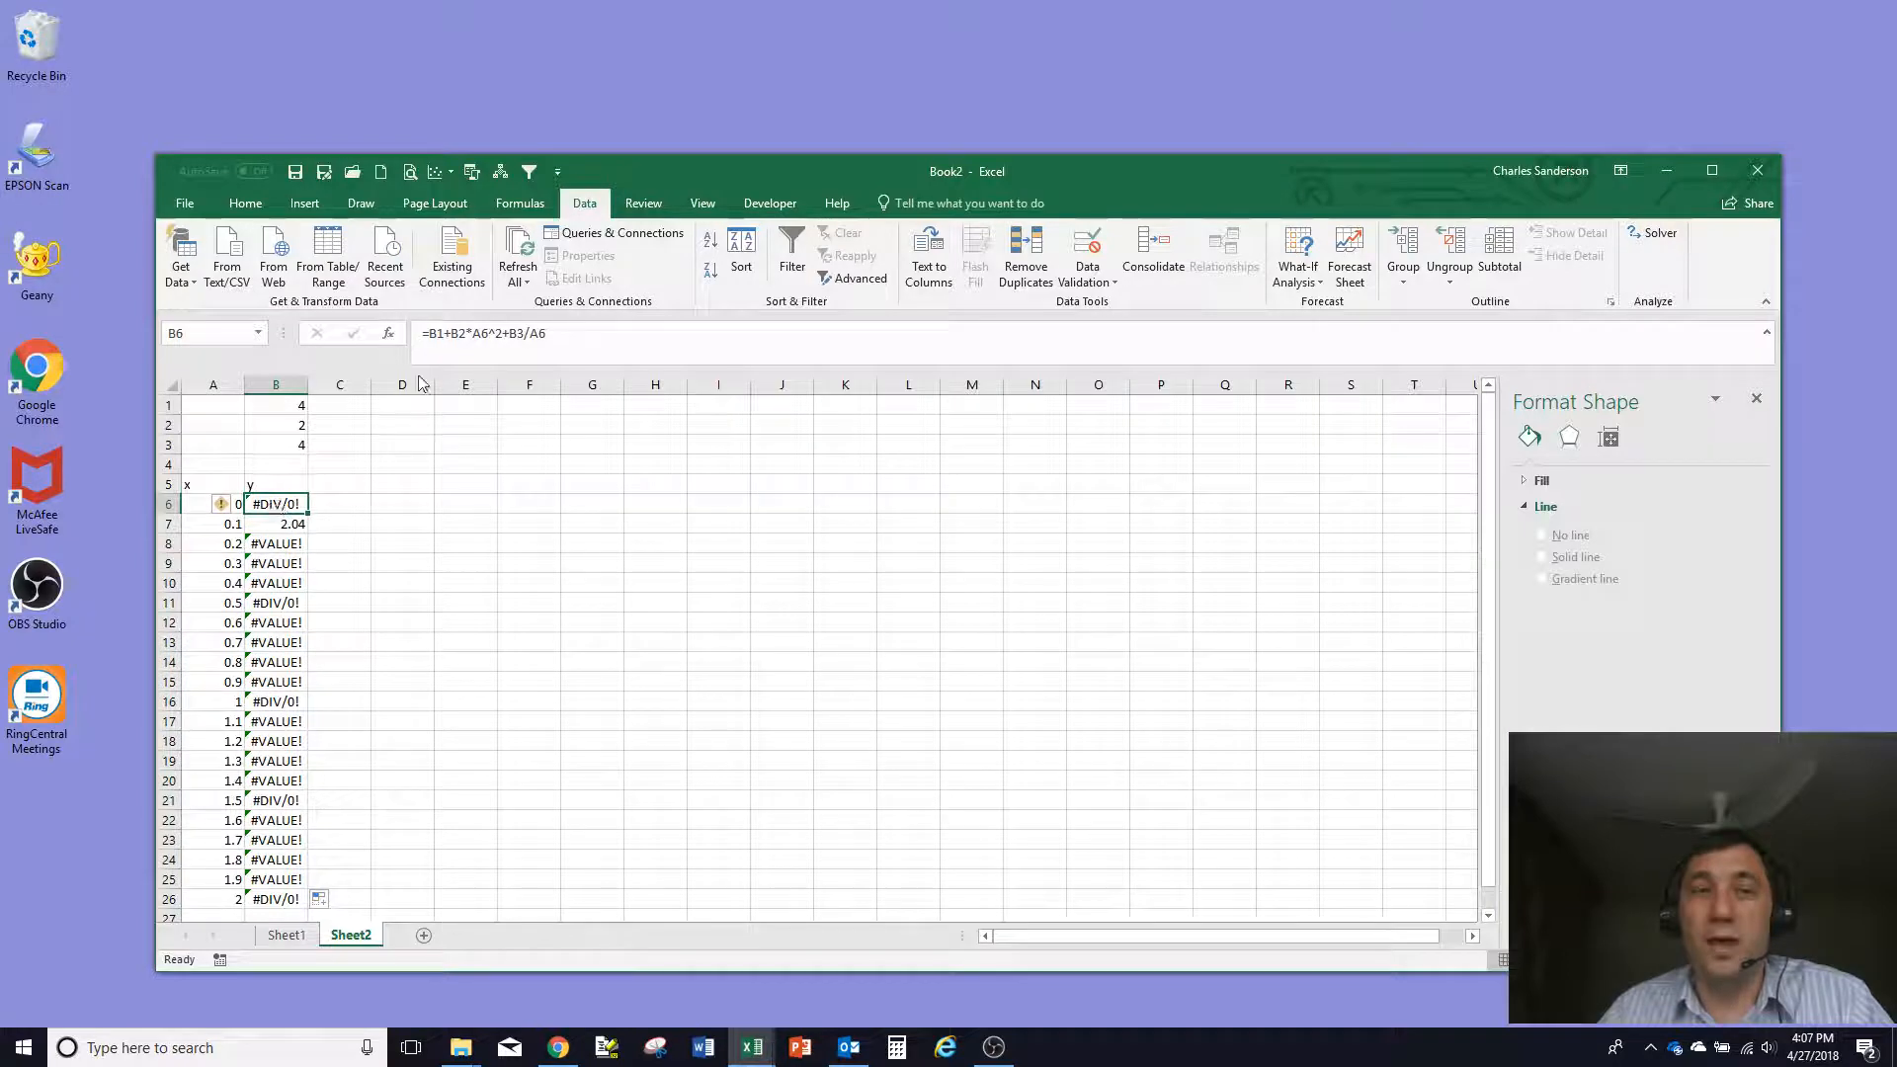
left_click(276, 524)
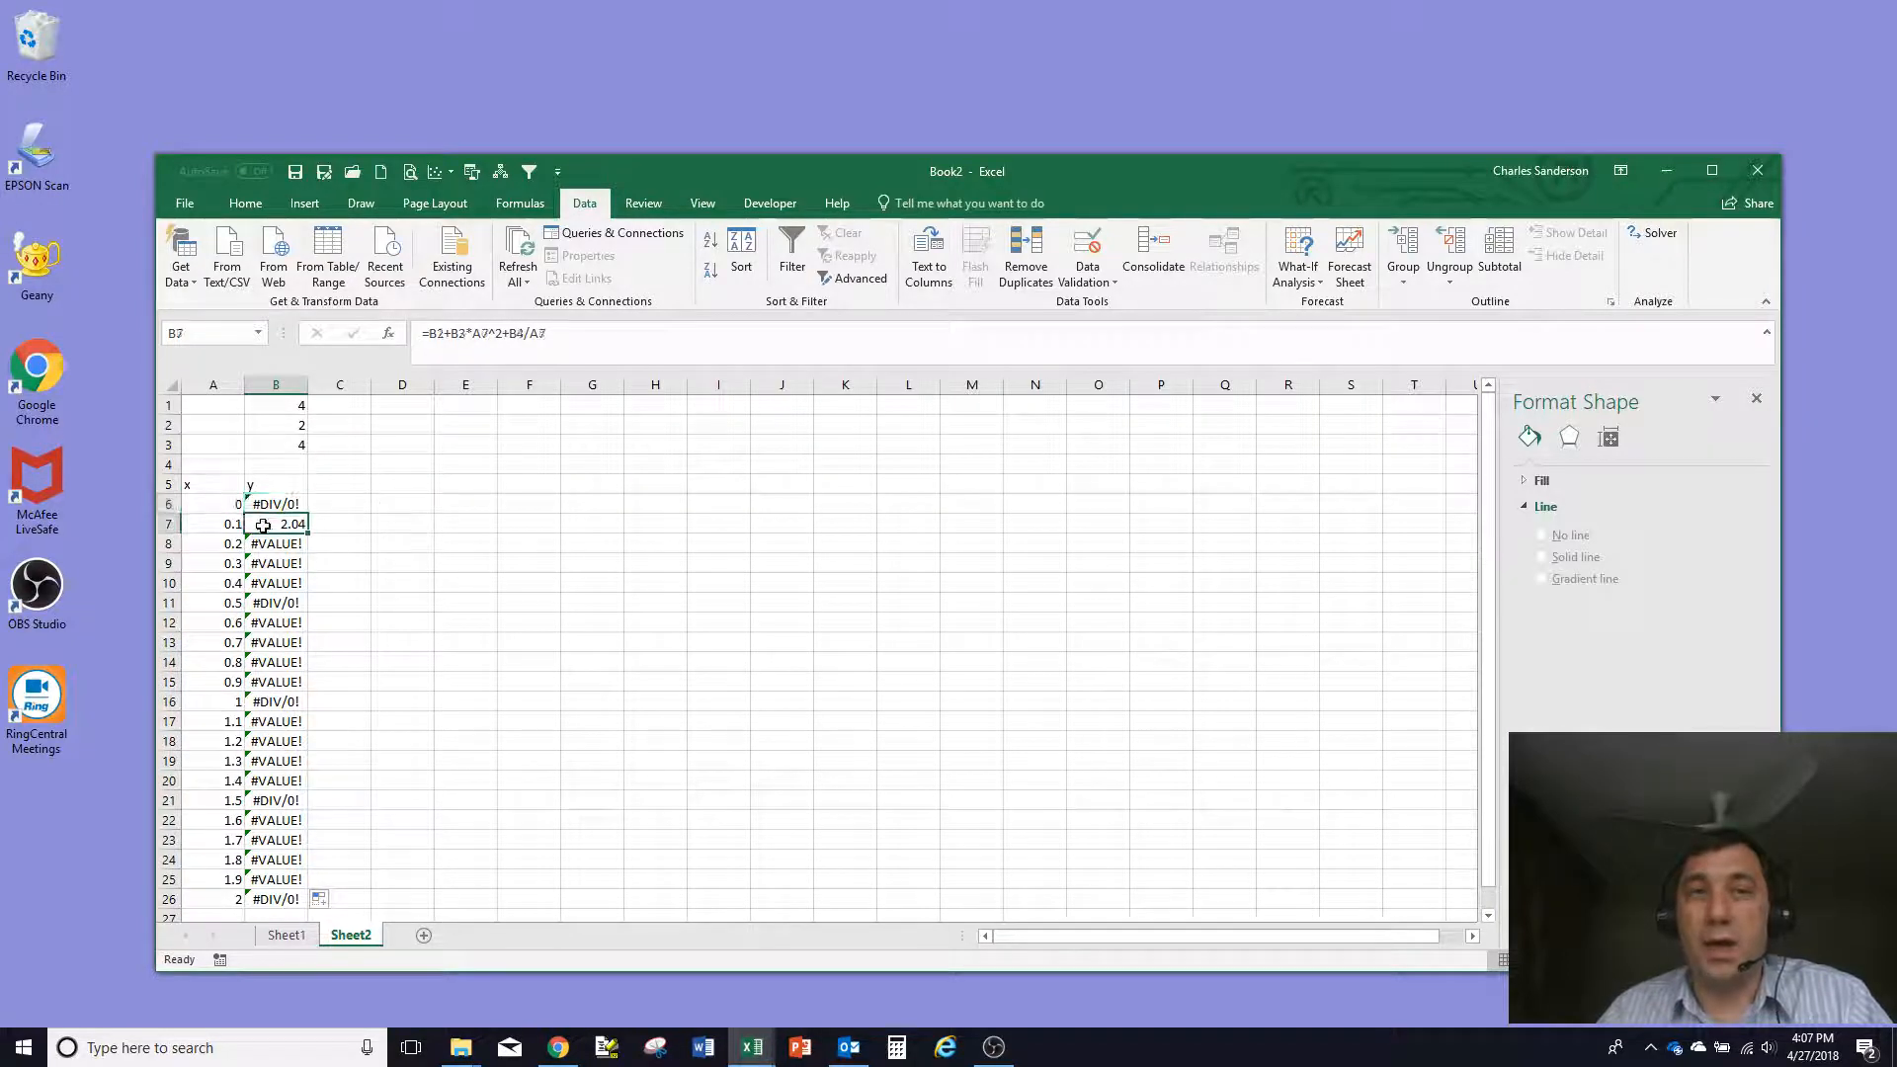
left_click(522, 335)
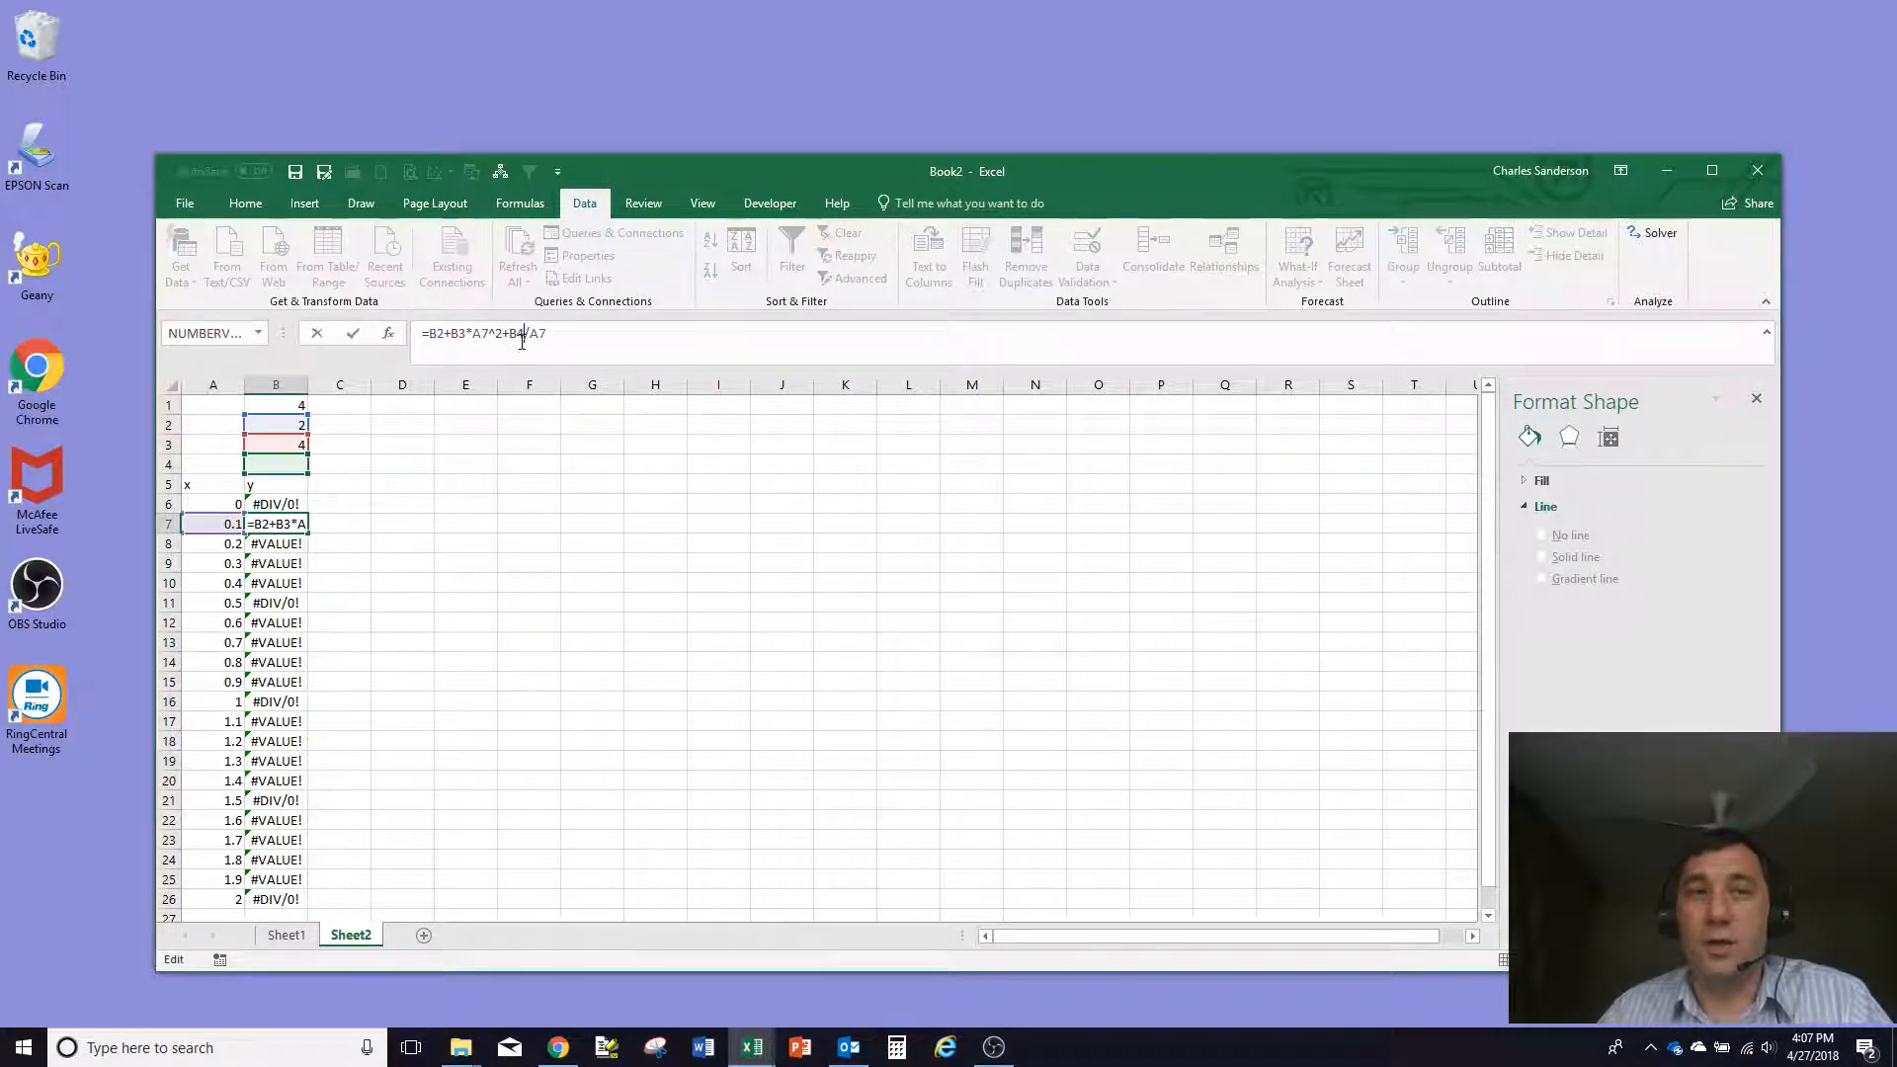
Anchor the rows of the three coefficient references in cell B6's formula as B$1, B$2 and B$3
left_click(265, 505)
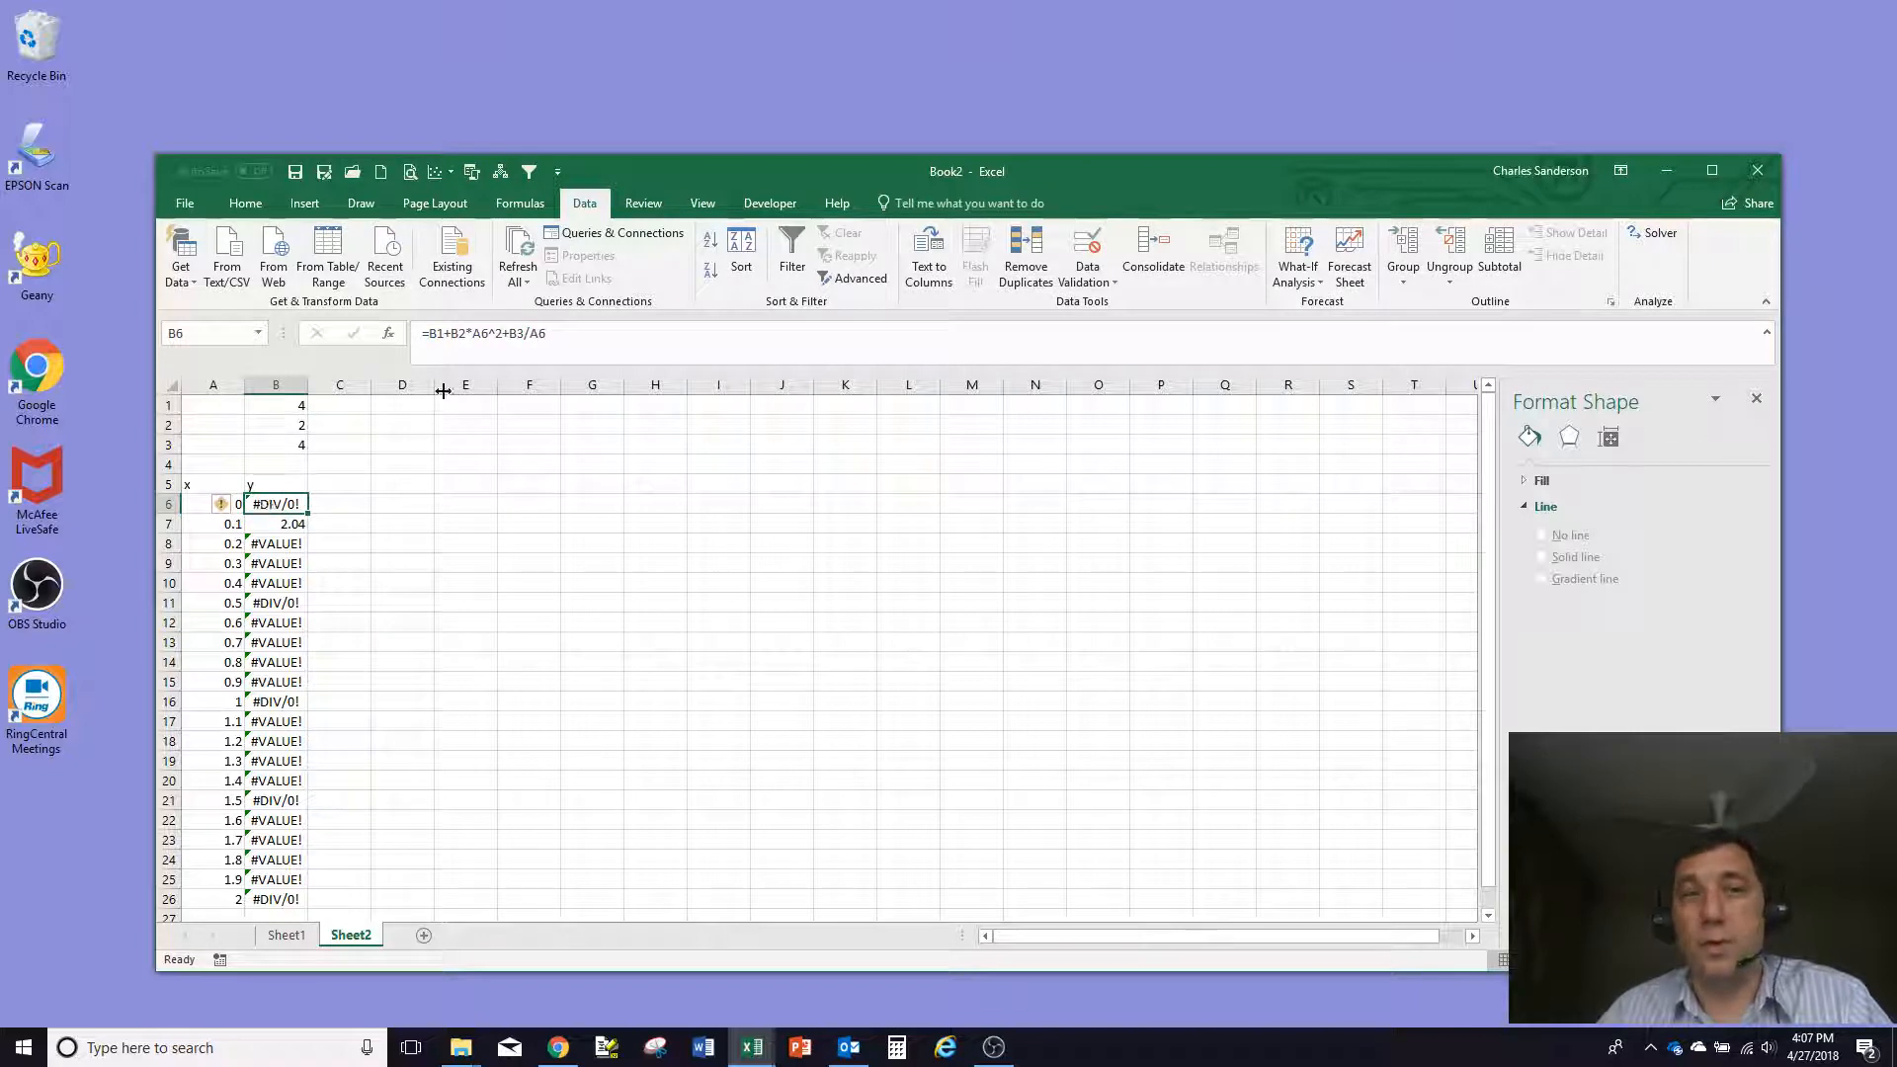
left_click(436, 335)
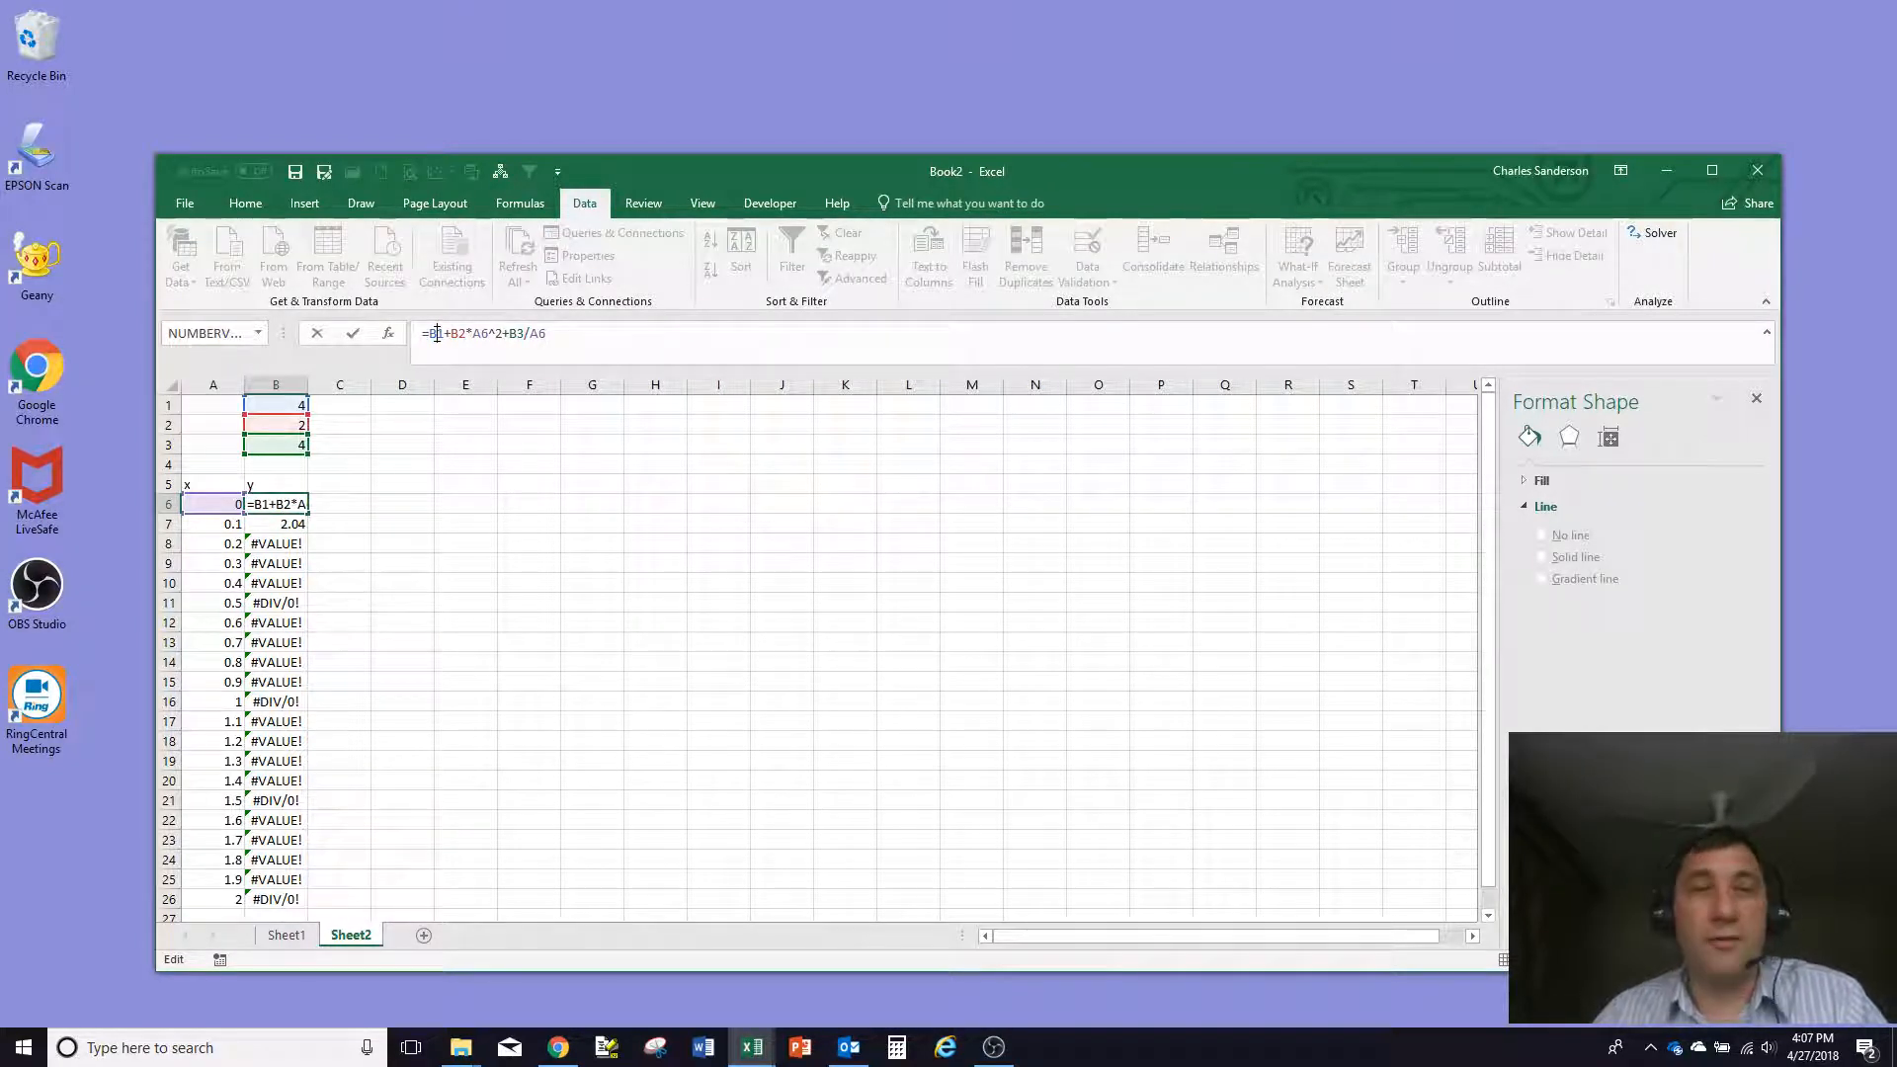
key("F4")
key("F4")
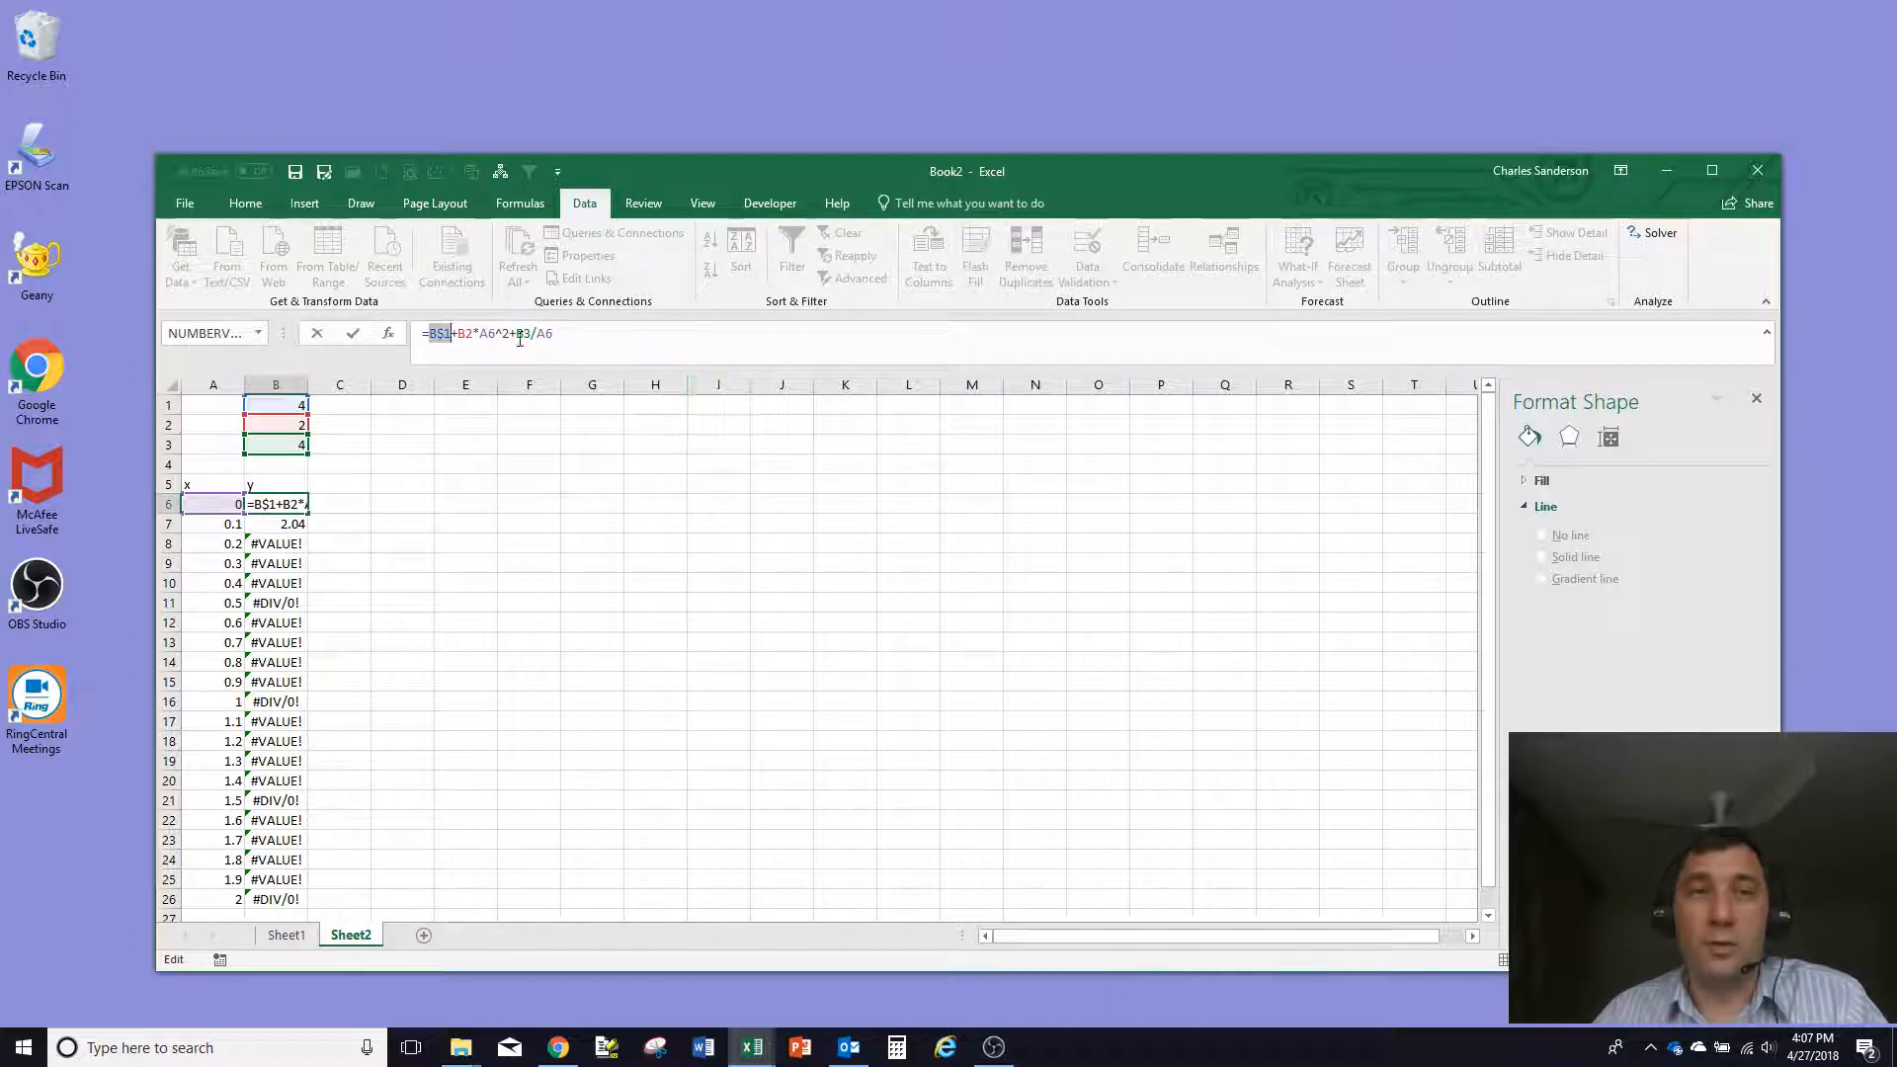
left_click(467, 334)
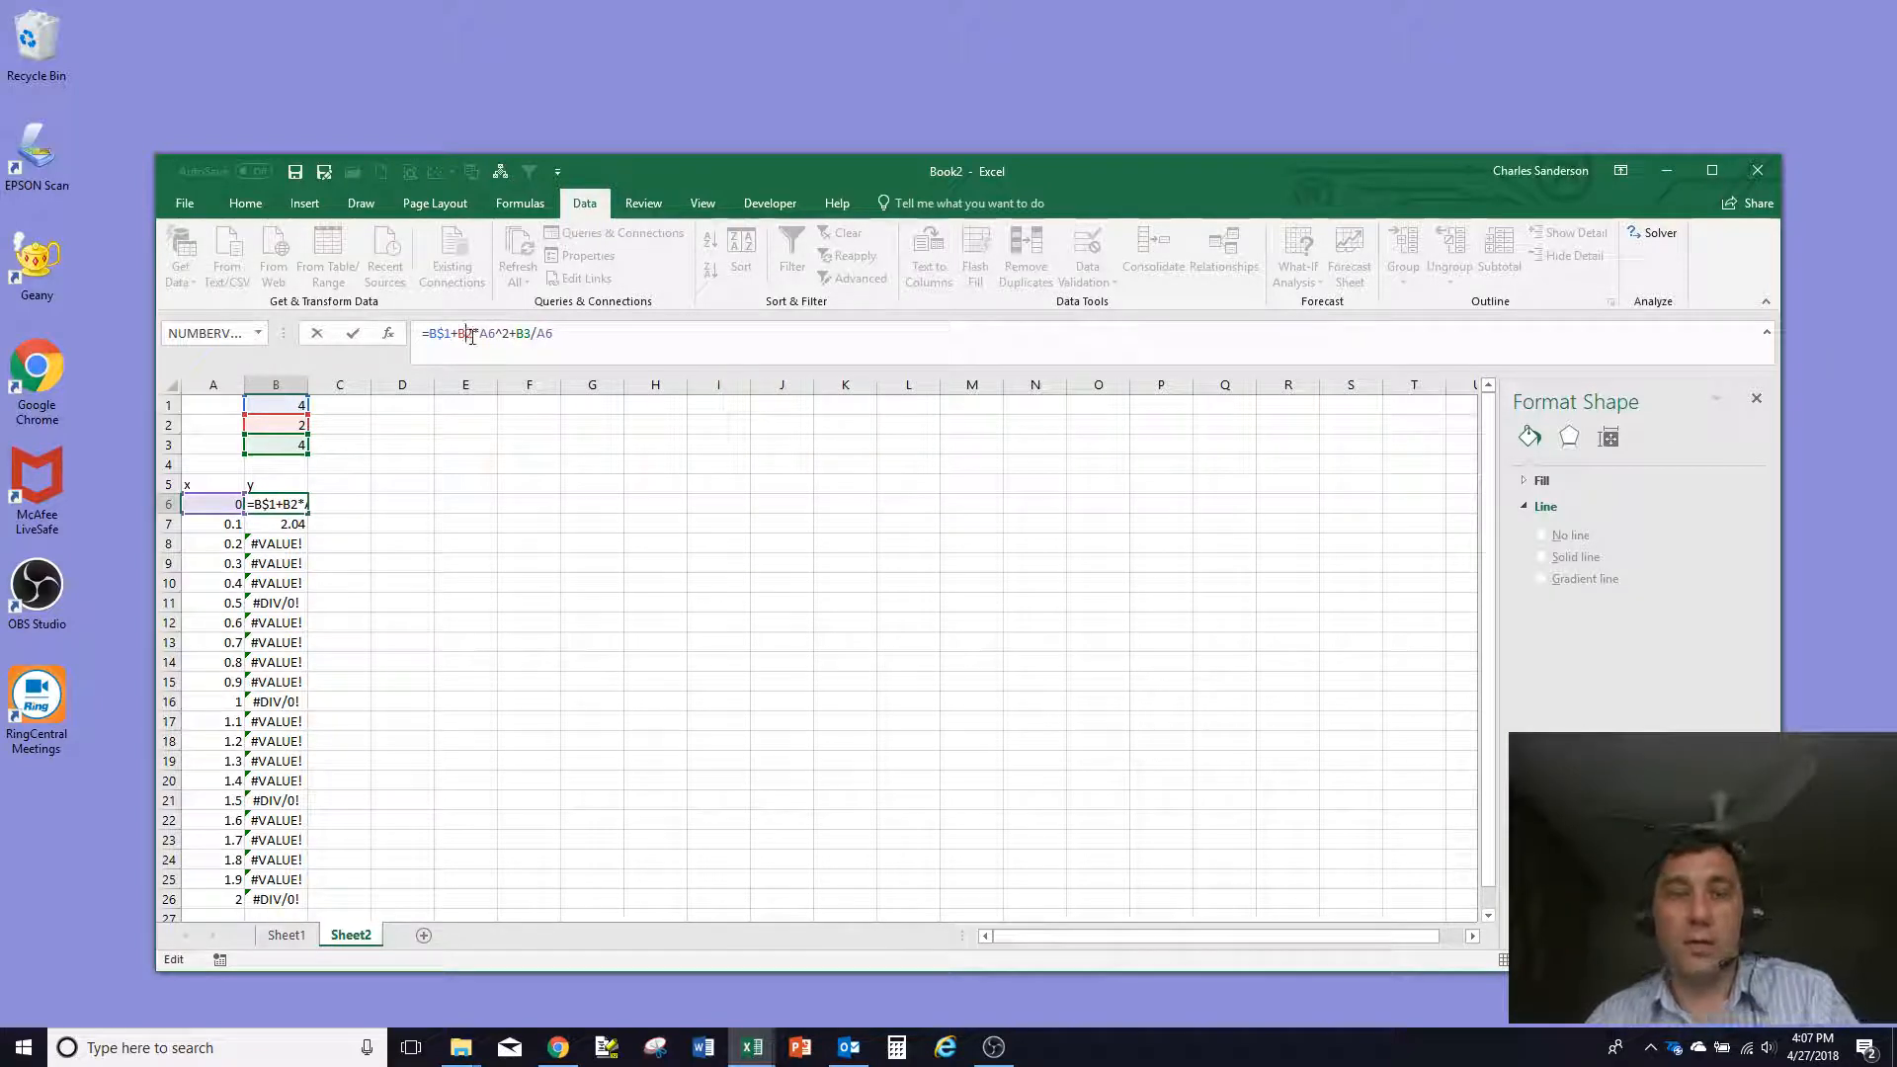
key("F4")
key("F4")
left_click(524, 333)
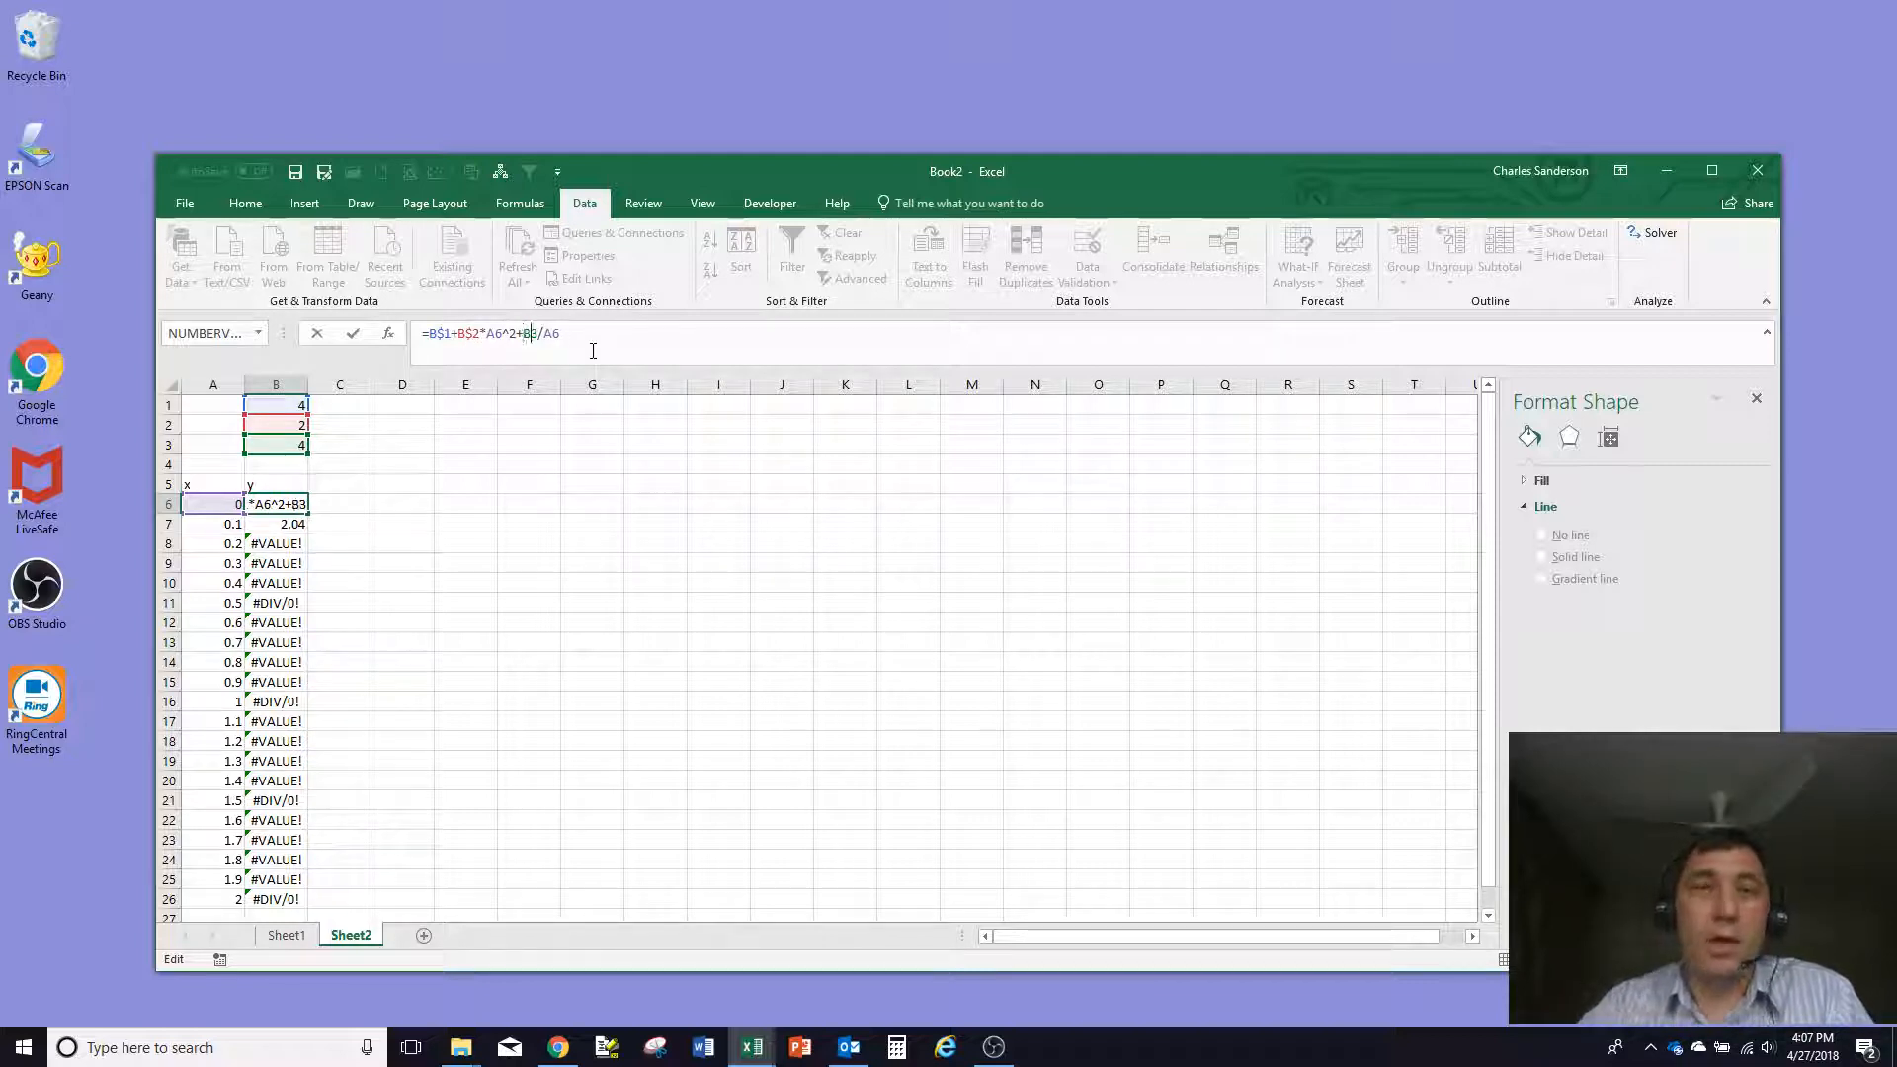
type("$2*")
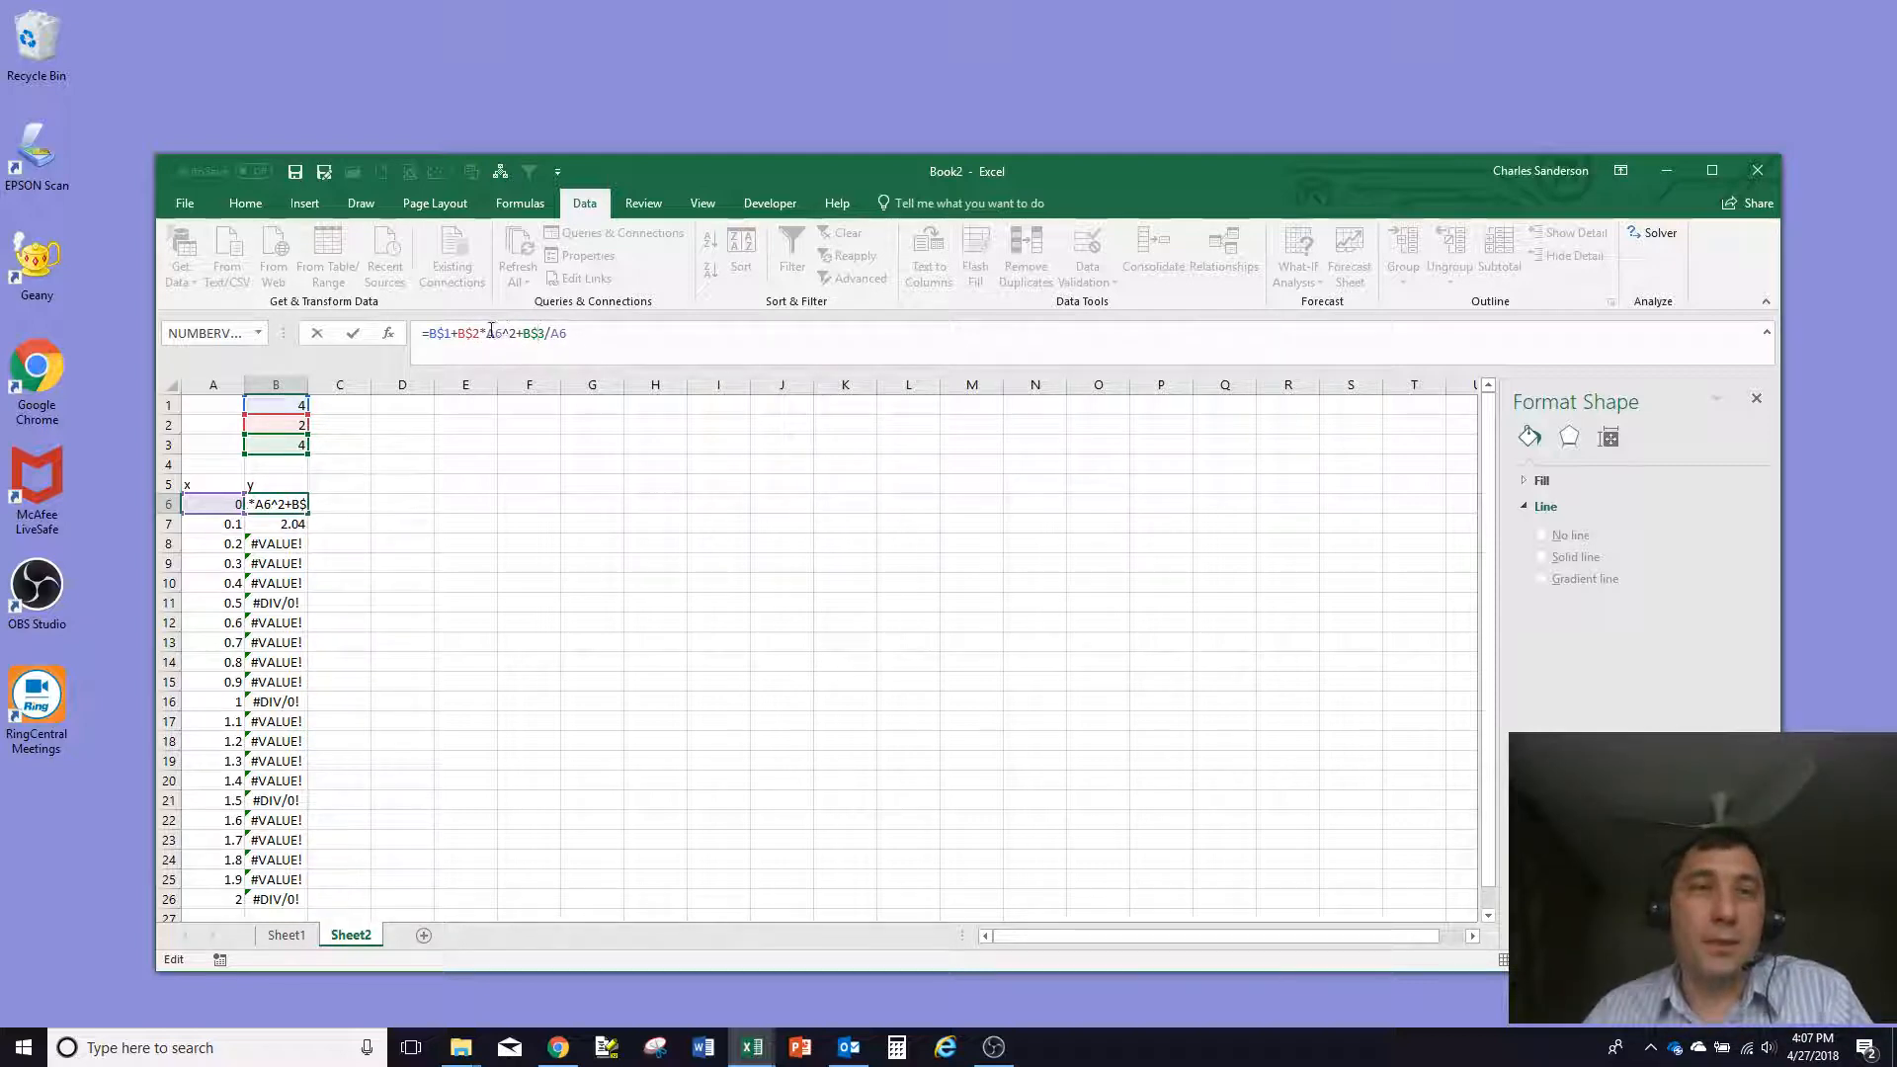
Anchor the column of both x references in B6's formula, making it =B$1+B$2*$A6^2+B$3/$A6
type("$")
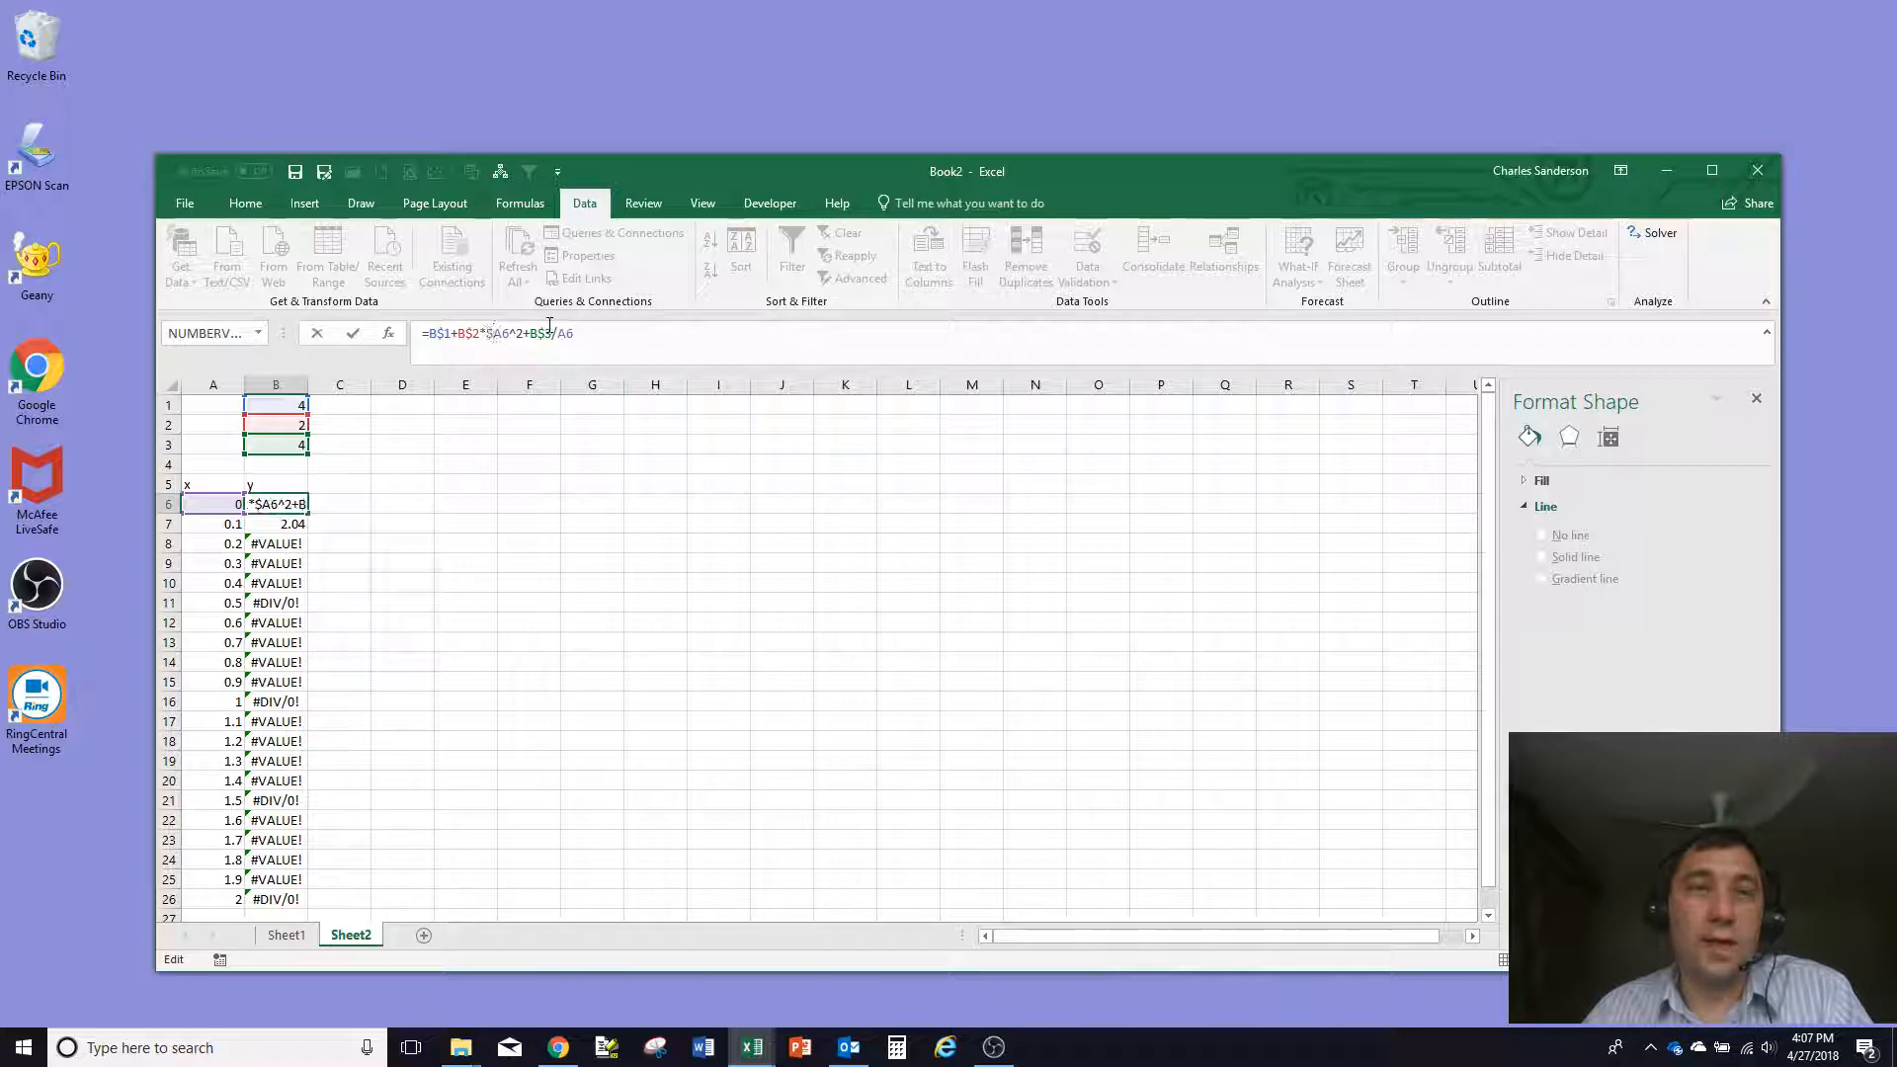
left_click(558, 333)
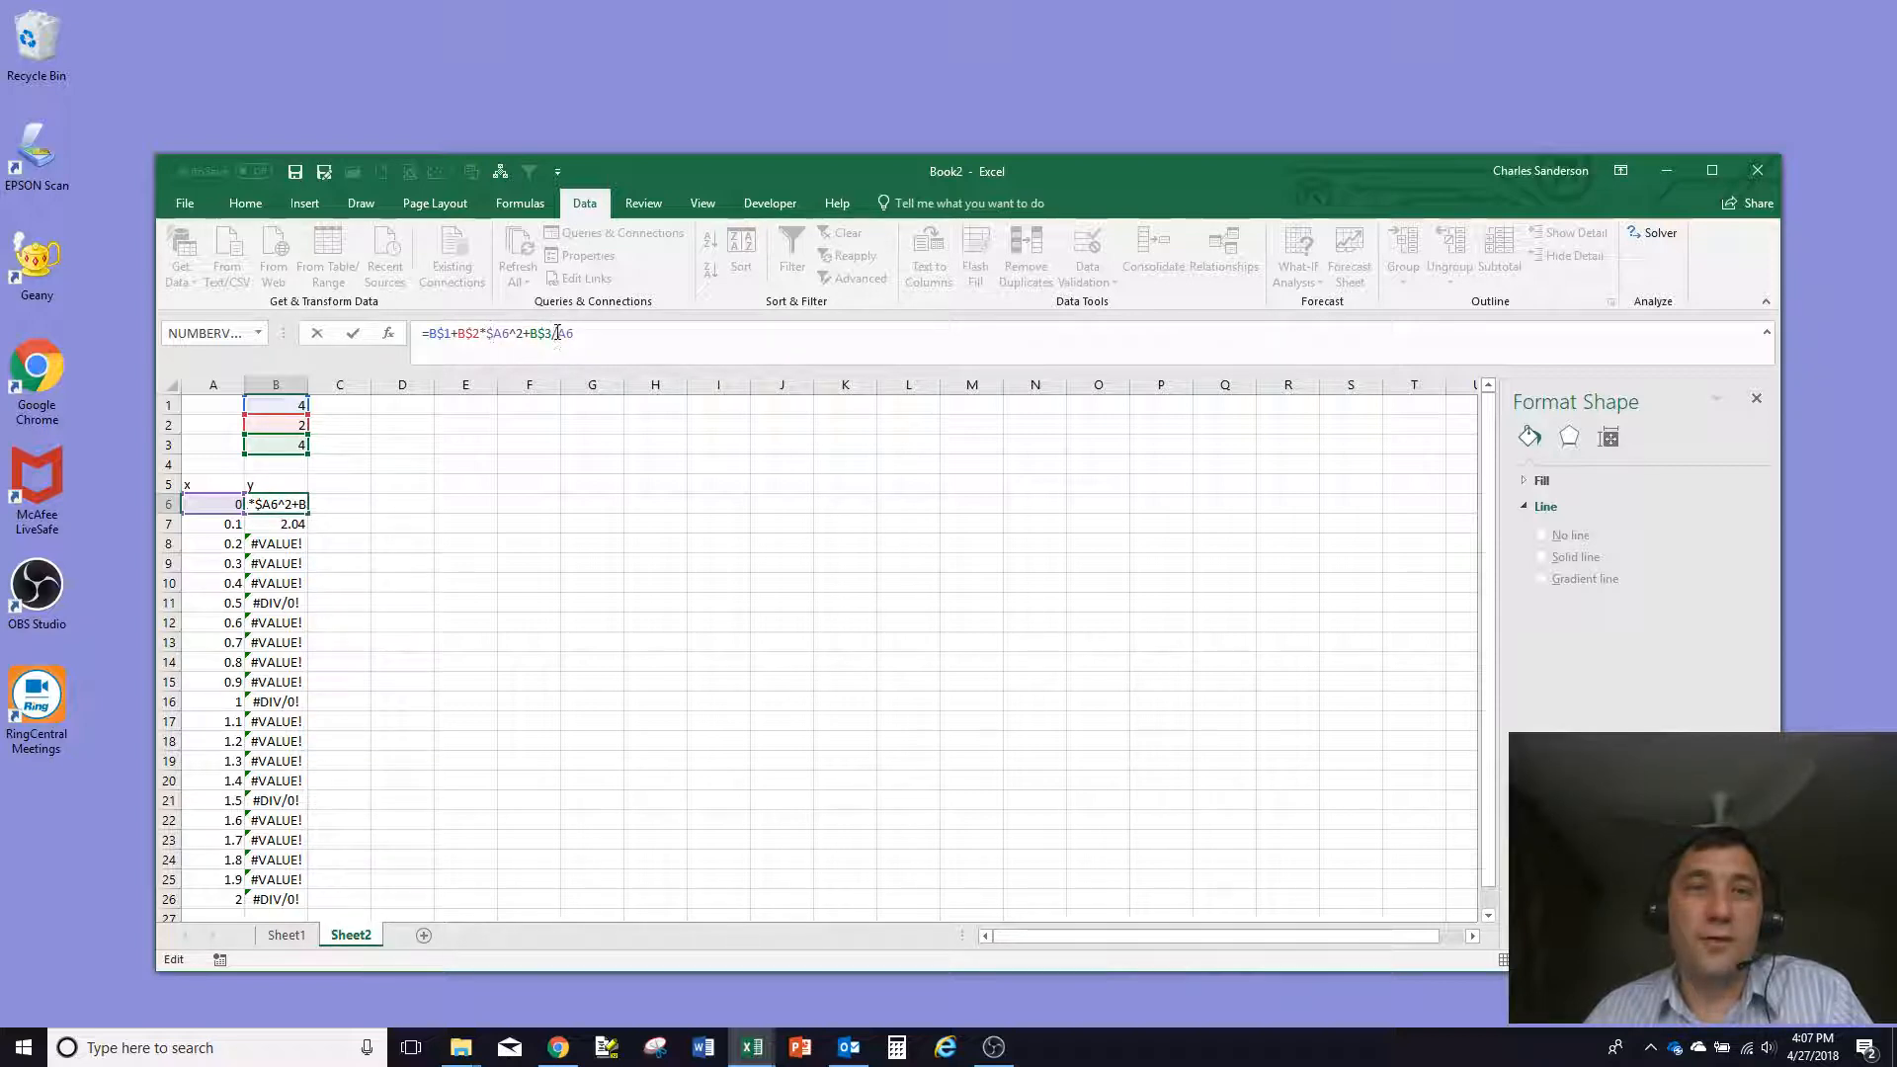
type("$")
key("Return")
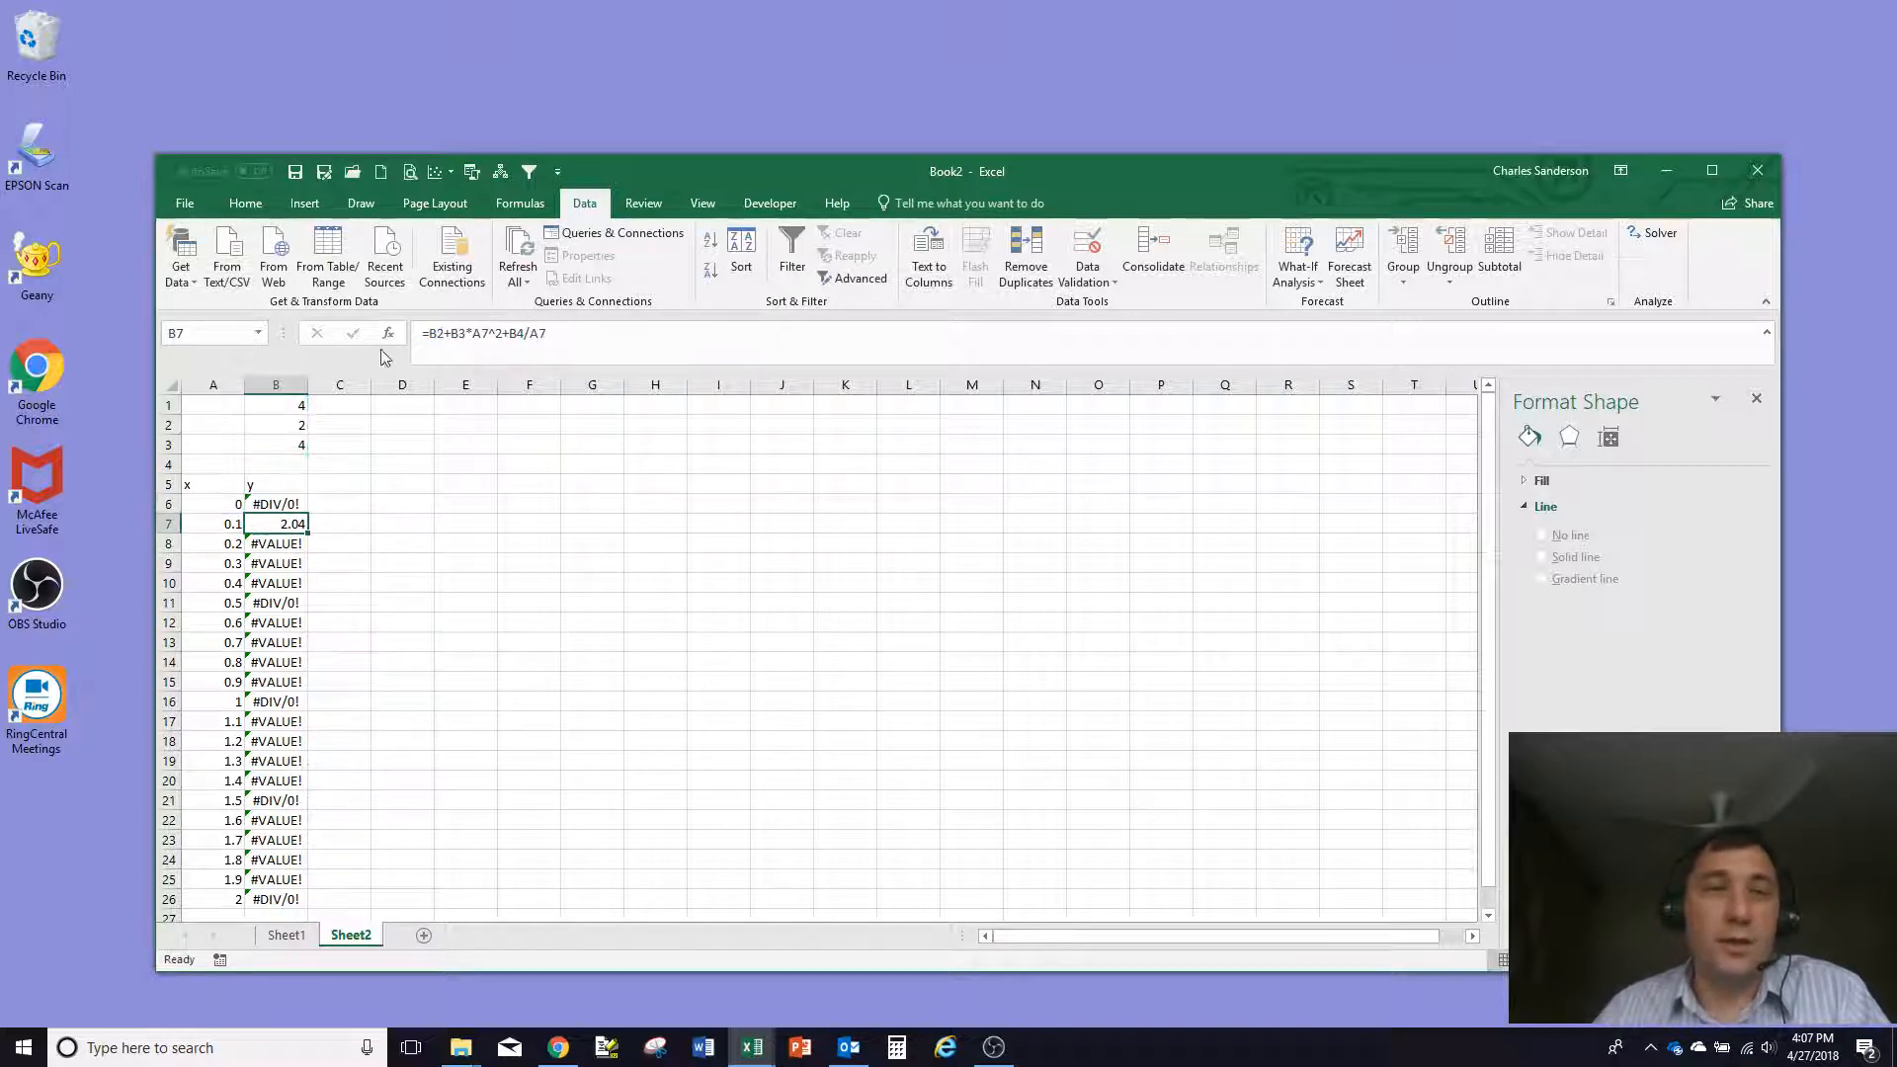
Fill the corrected B6 formula down the y column to B26 and inspect the cell references in B26's formula
left_click(298, 503)
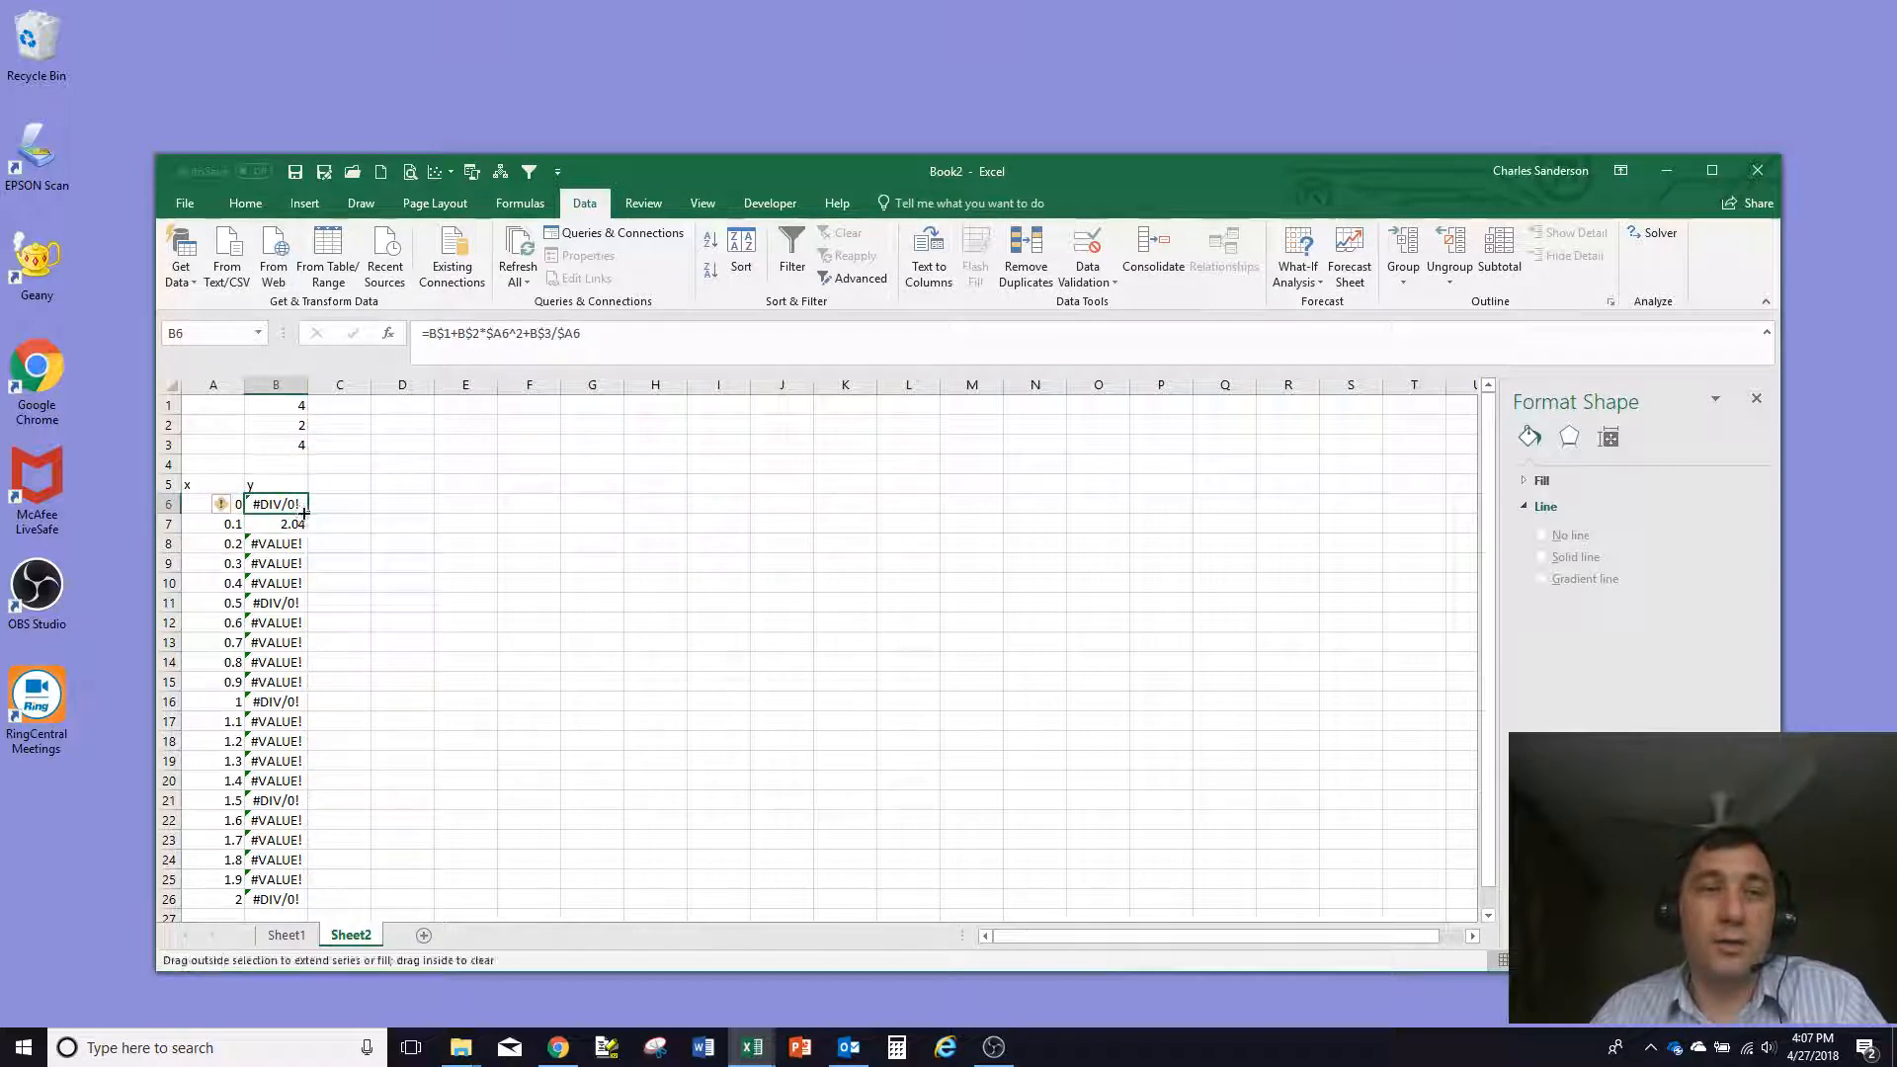
double_click(307, 514)
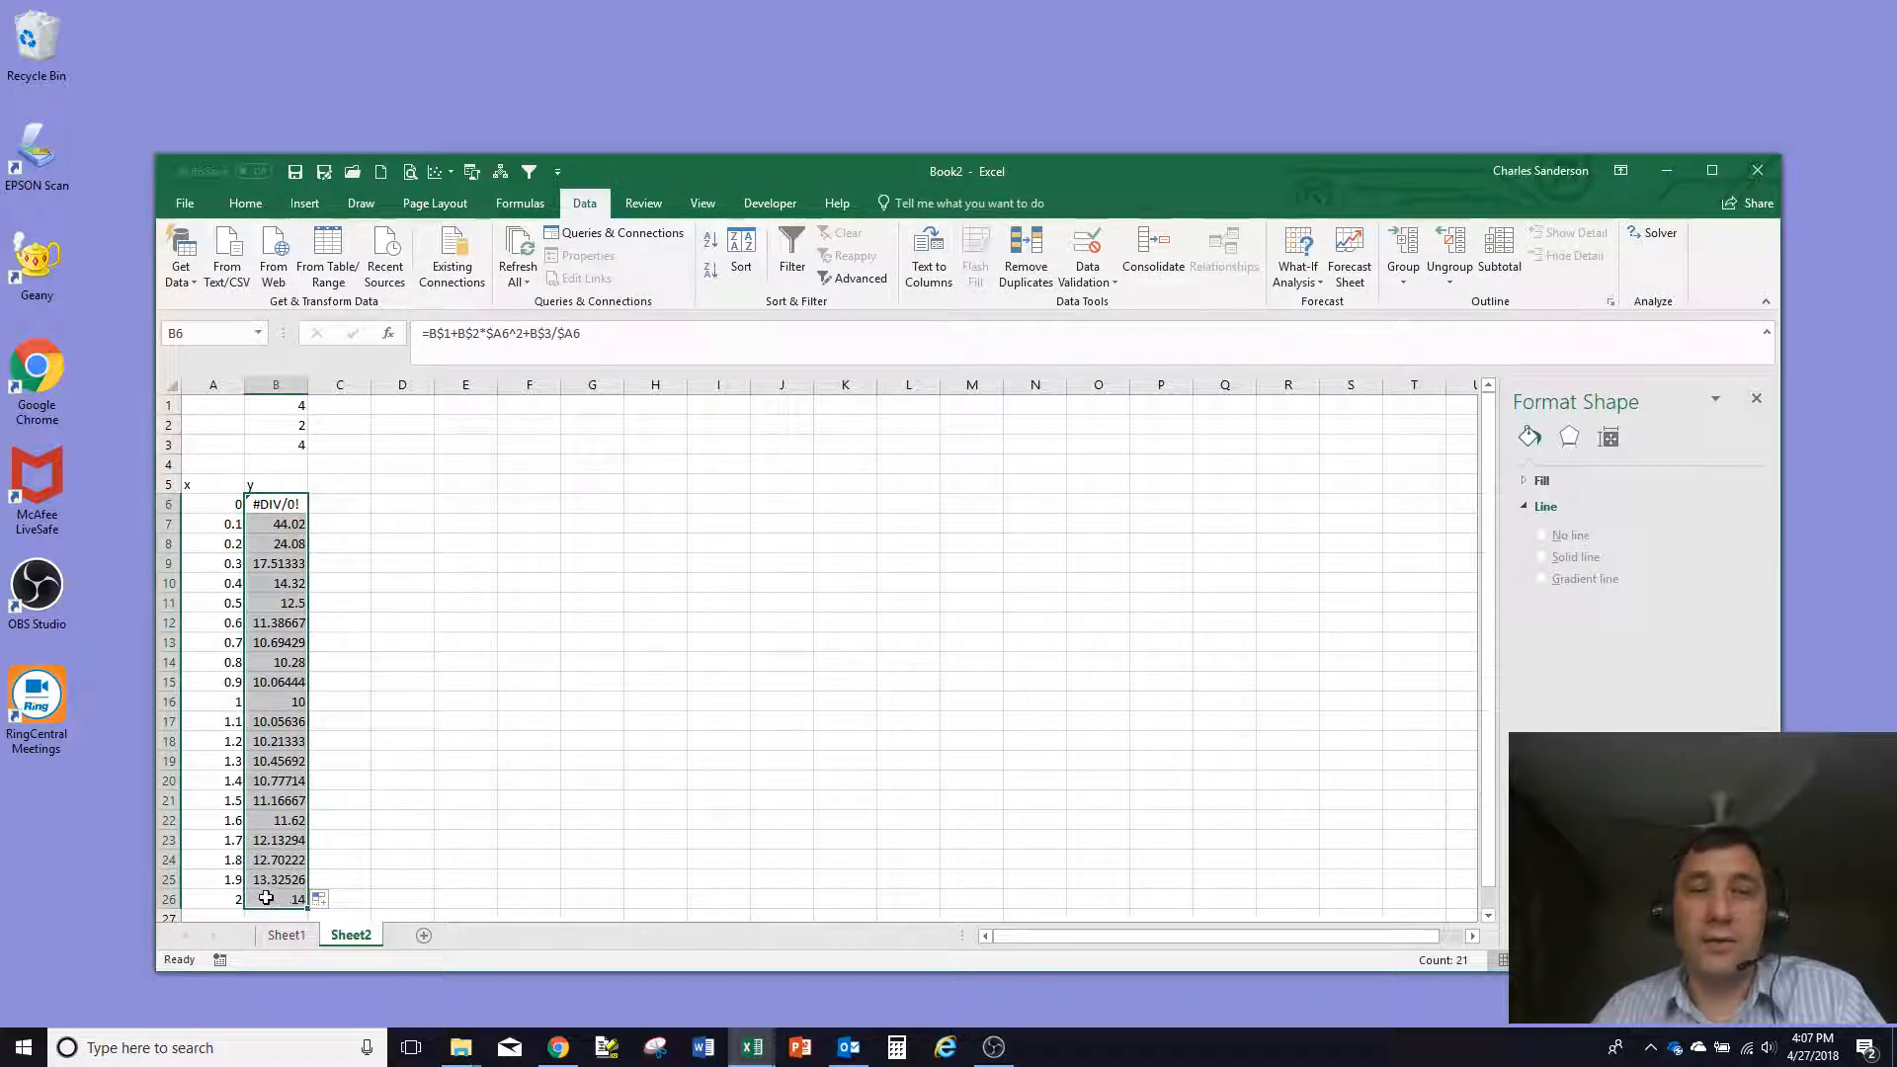
left_click(265, 898)
left_click(605, 344)
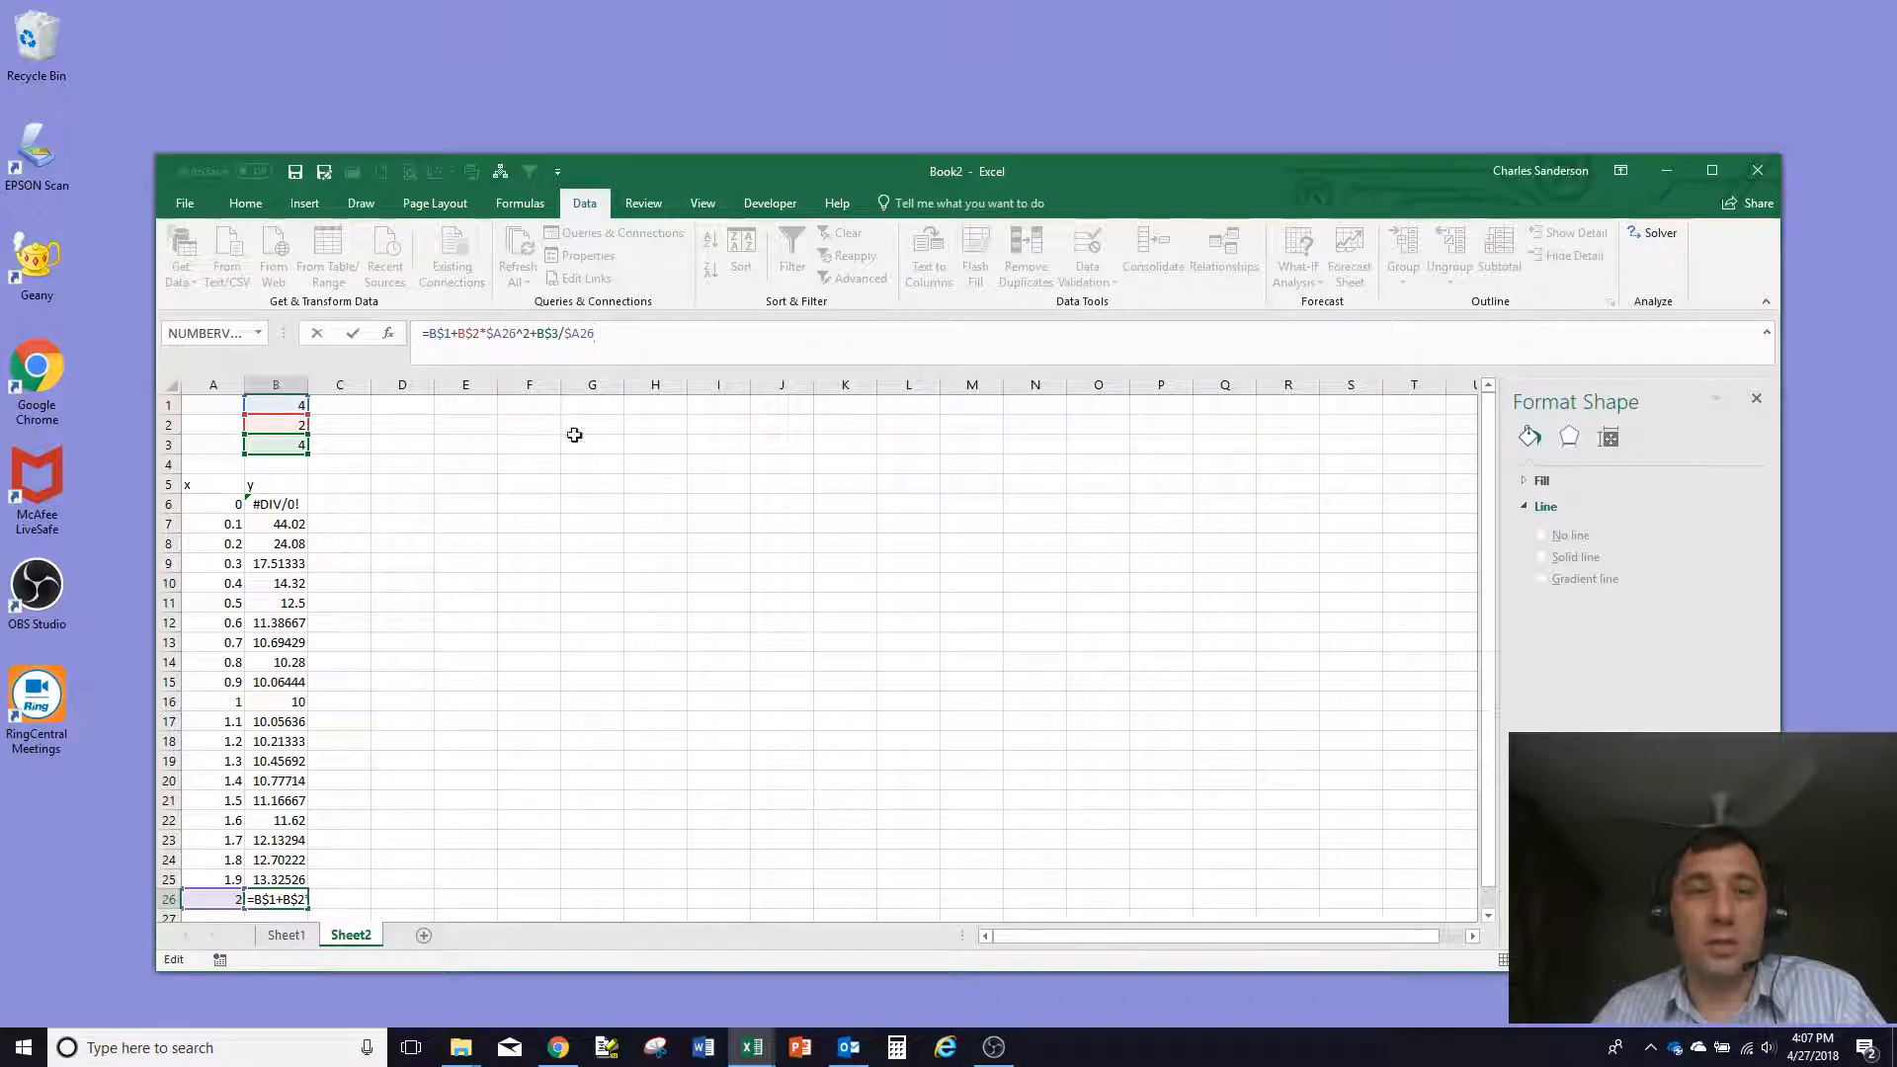
key("Escape")
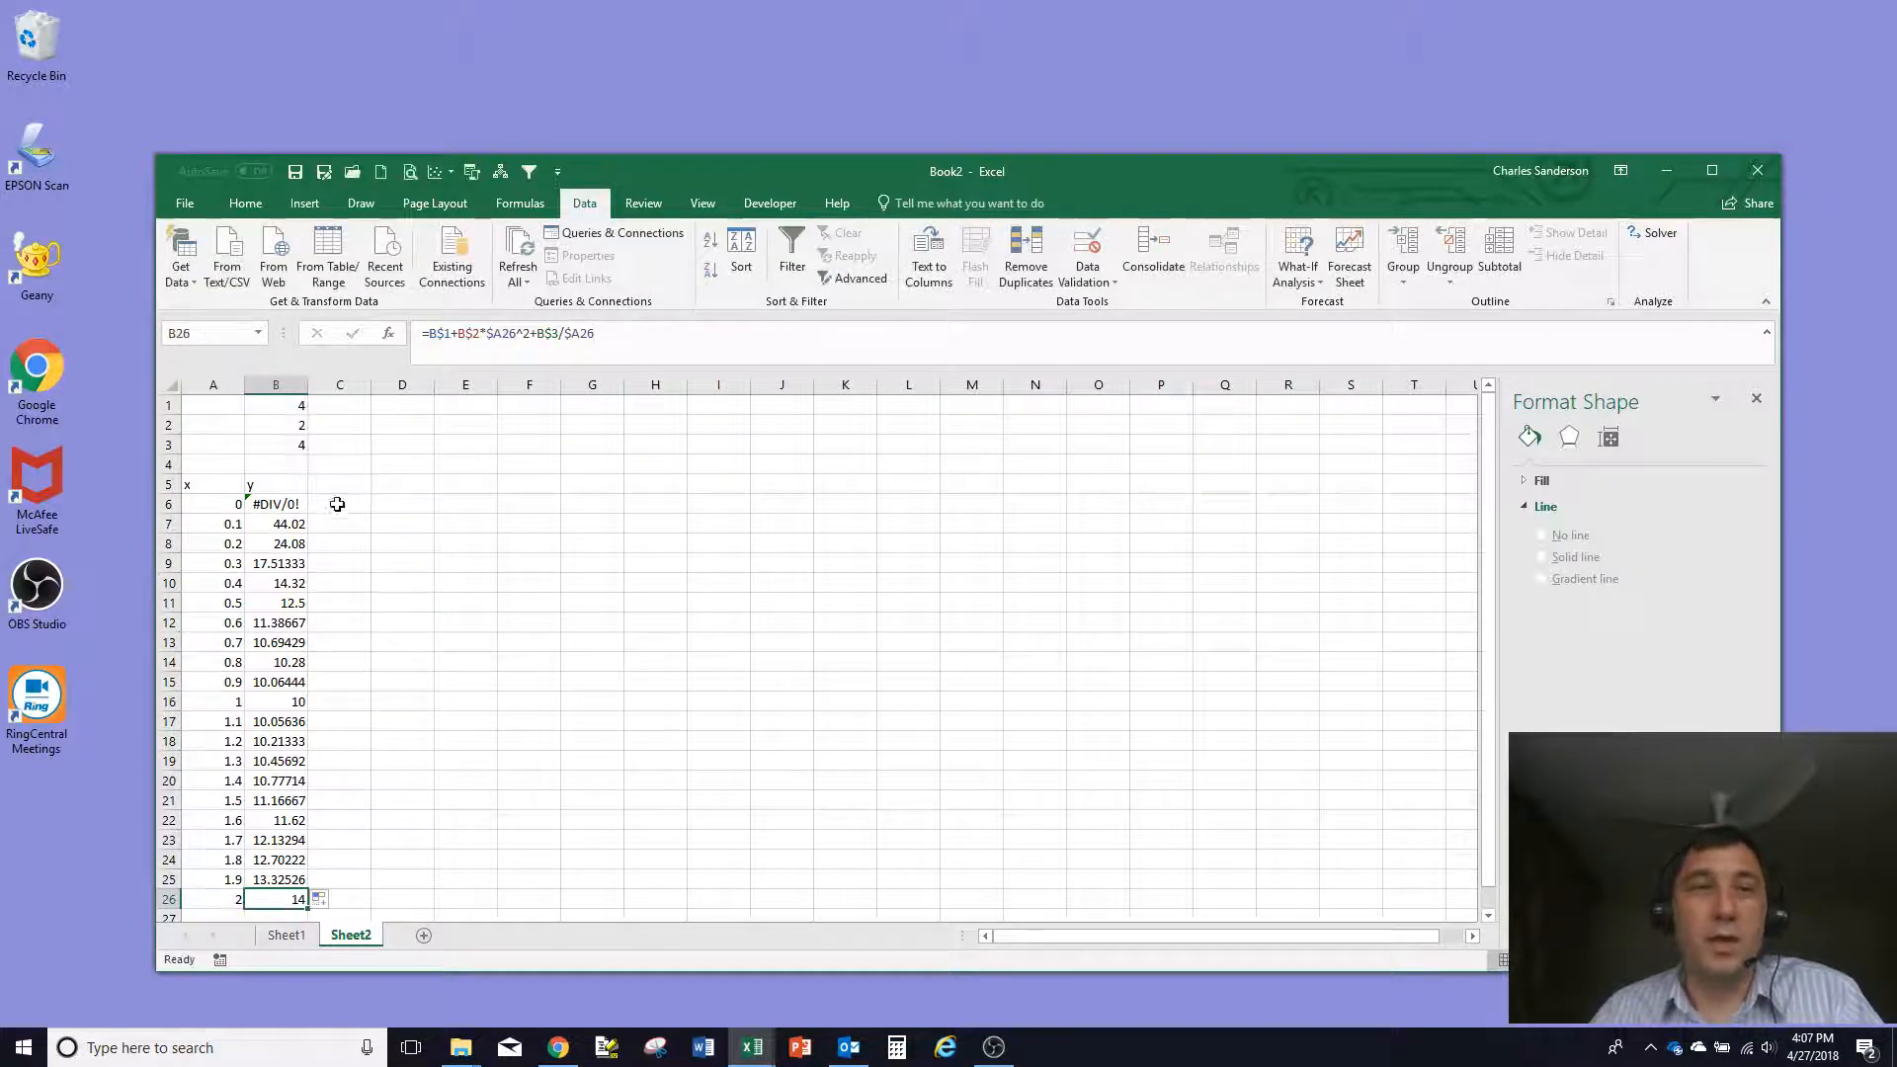
Enter the column header Noise in cell C5
left_click(346, 490)
type("Noise")
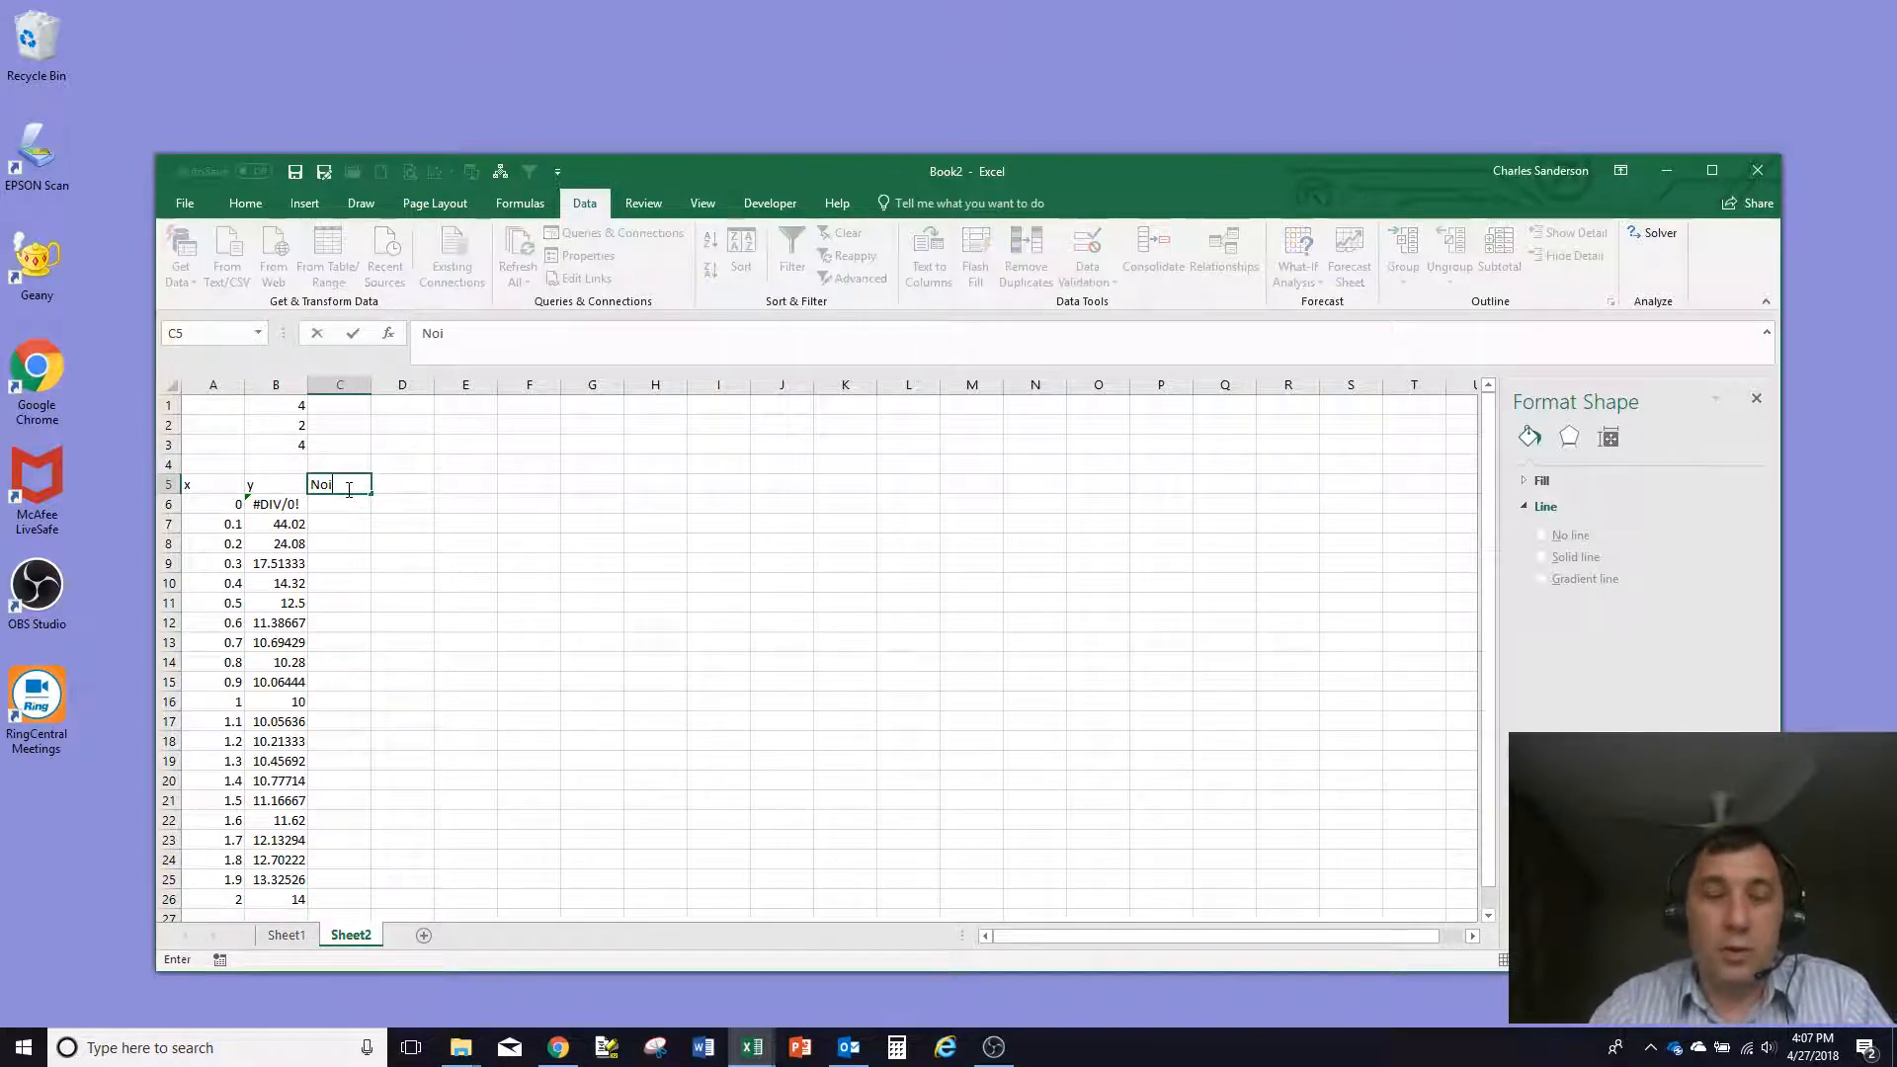
key("Return")
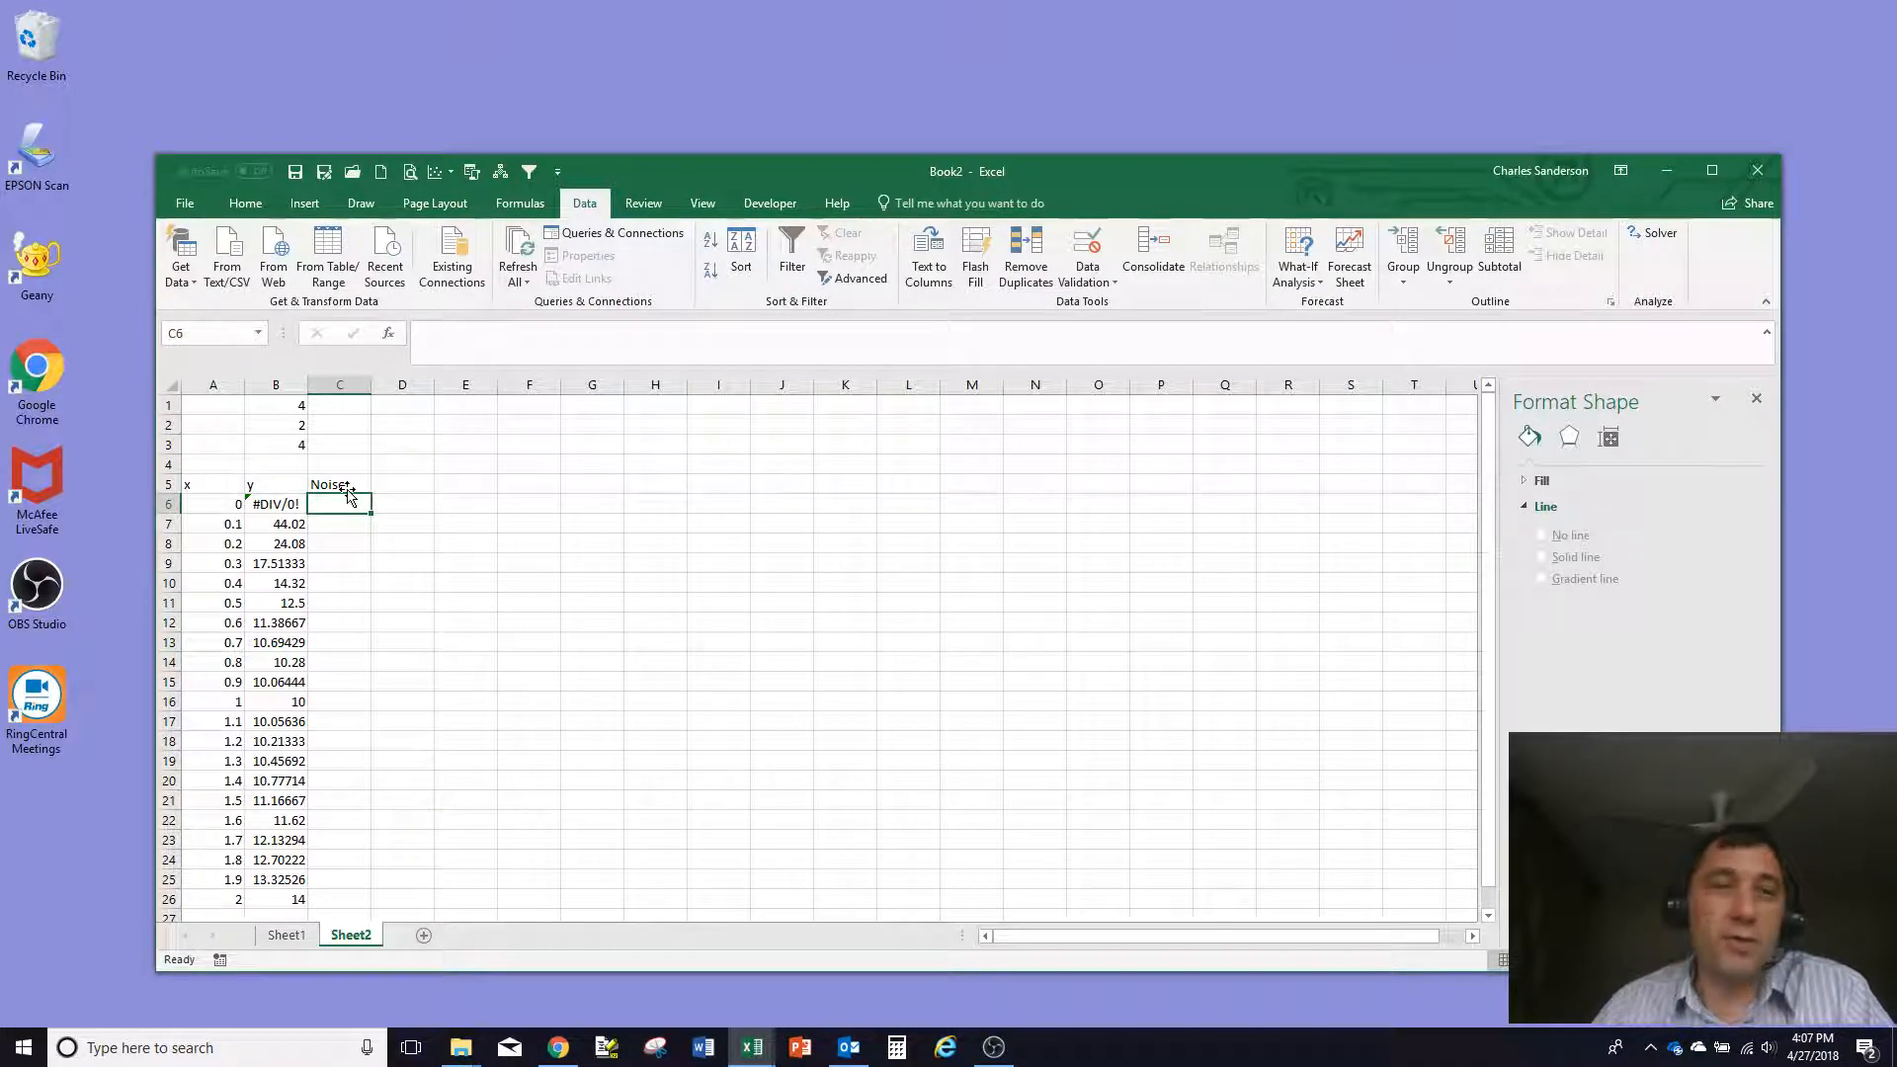
Enter the noise parameters 0.5 in cell C1 and 5 in cell C2
left_click(338, 407)
type(".5")
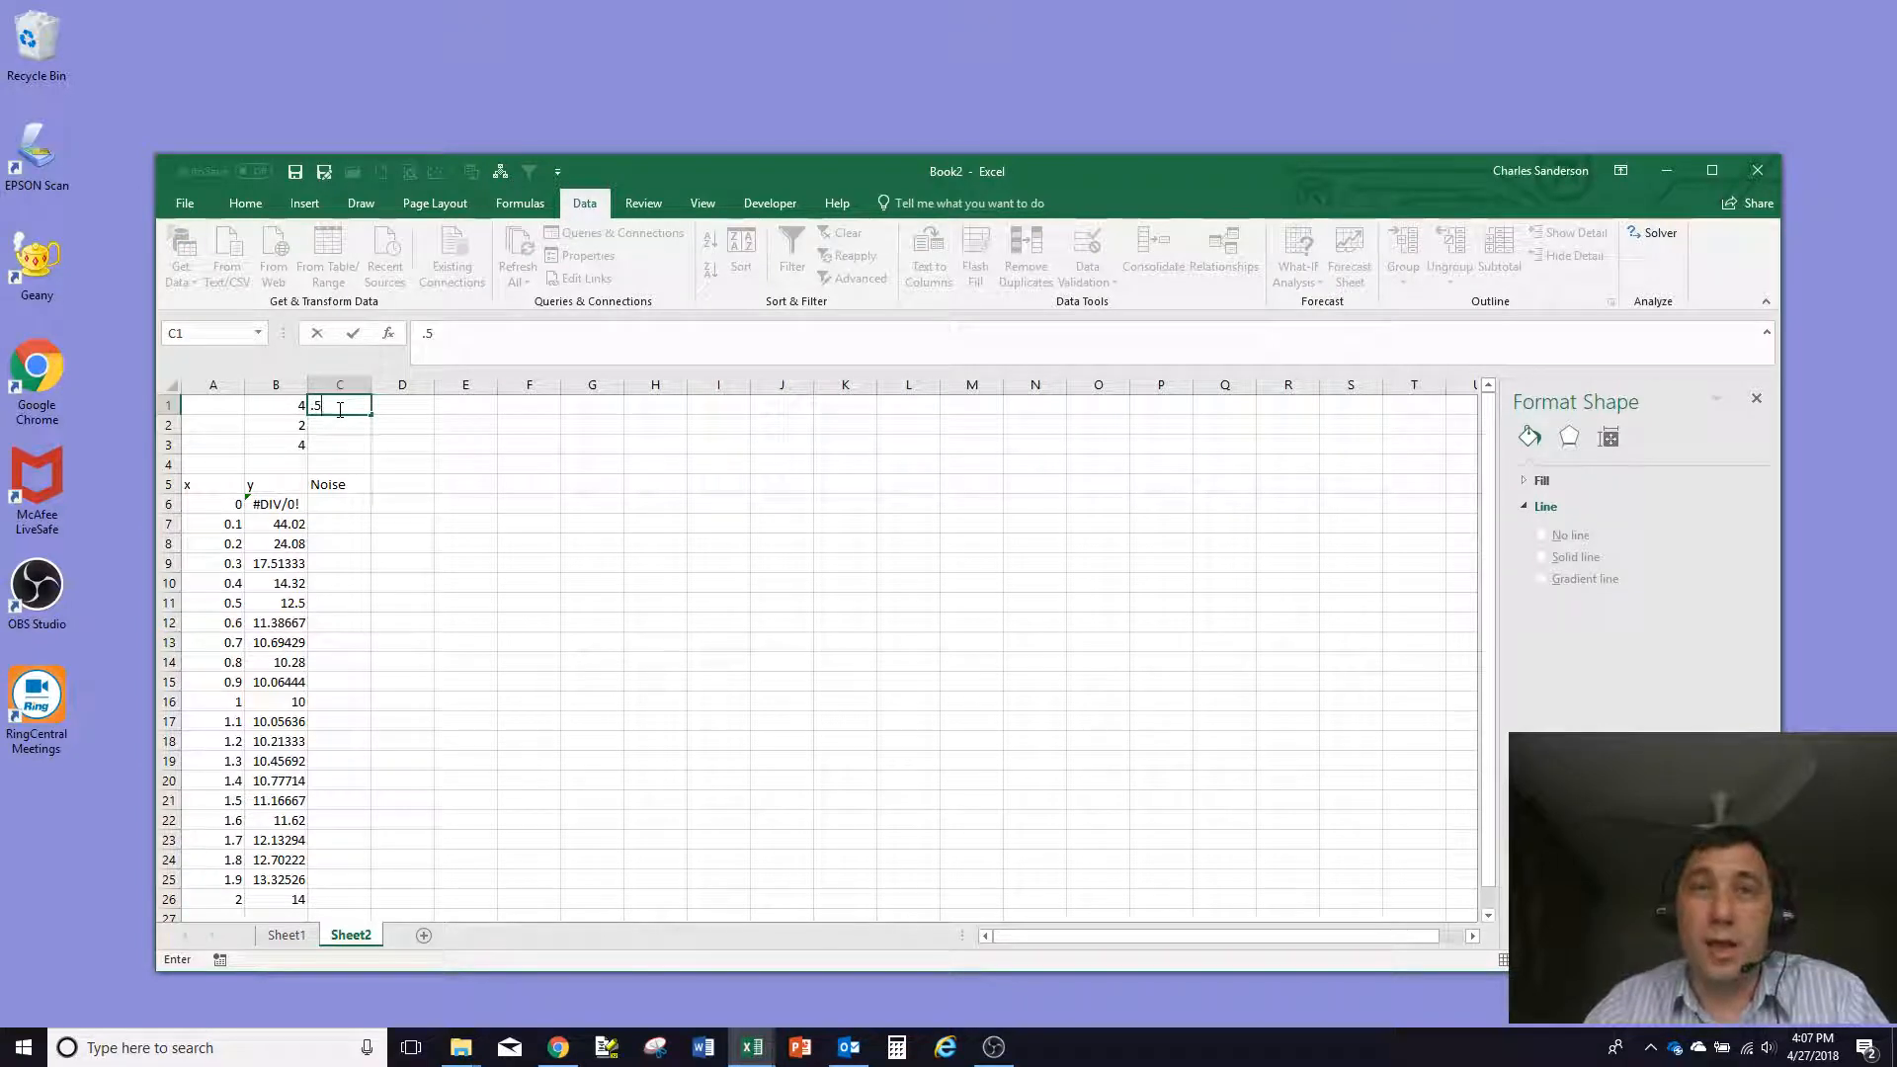
key("Return")
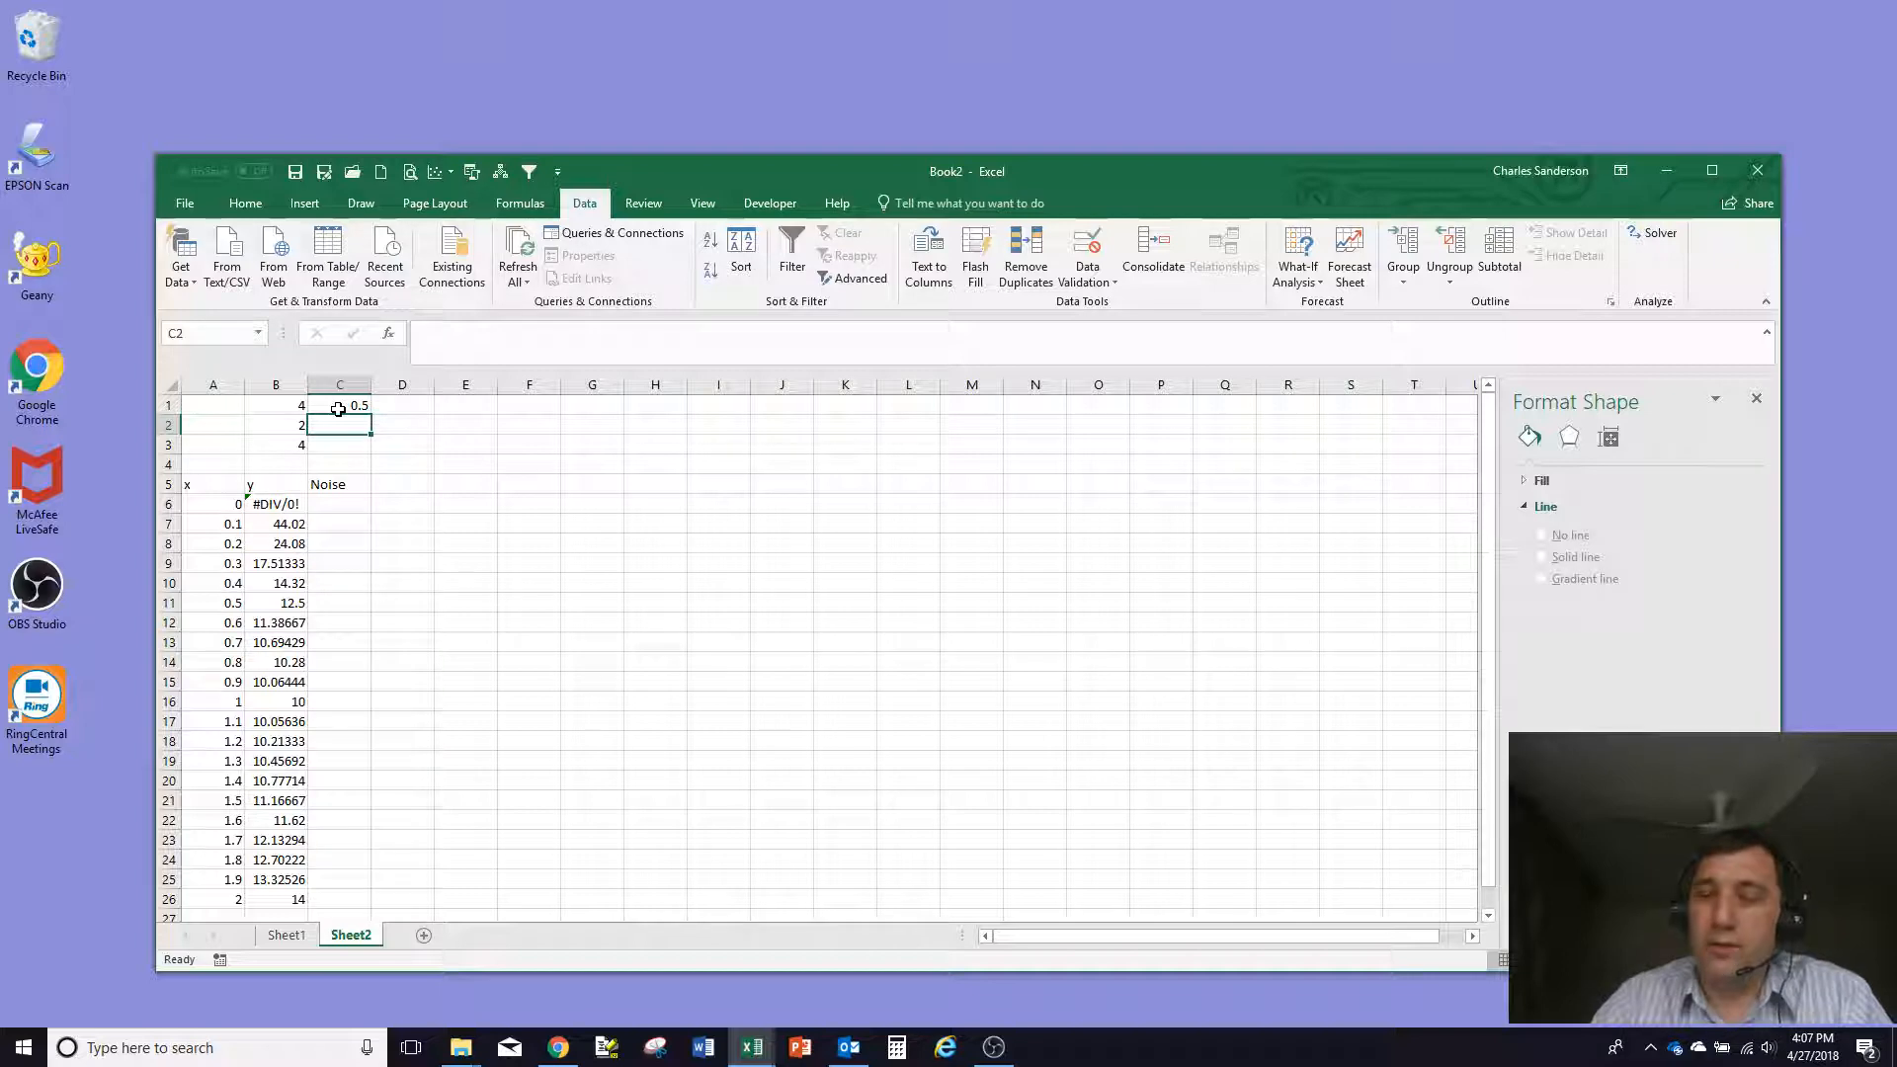
type("5")
key("Return")
Enter the formula =(RAND()-$C$1)*$C$2 in cell C6 for the first noise value
key("Down")
key("Down")
key("Down")
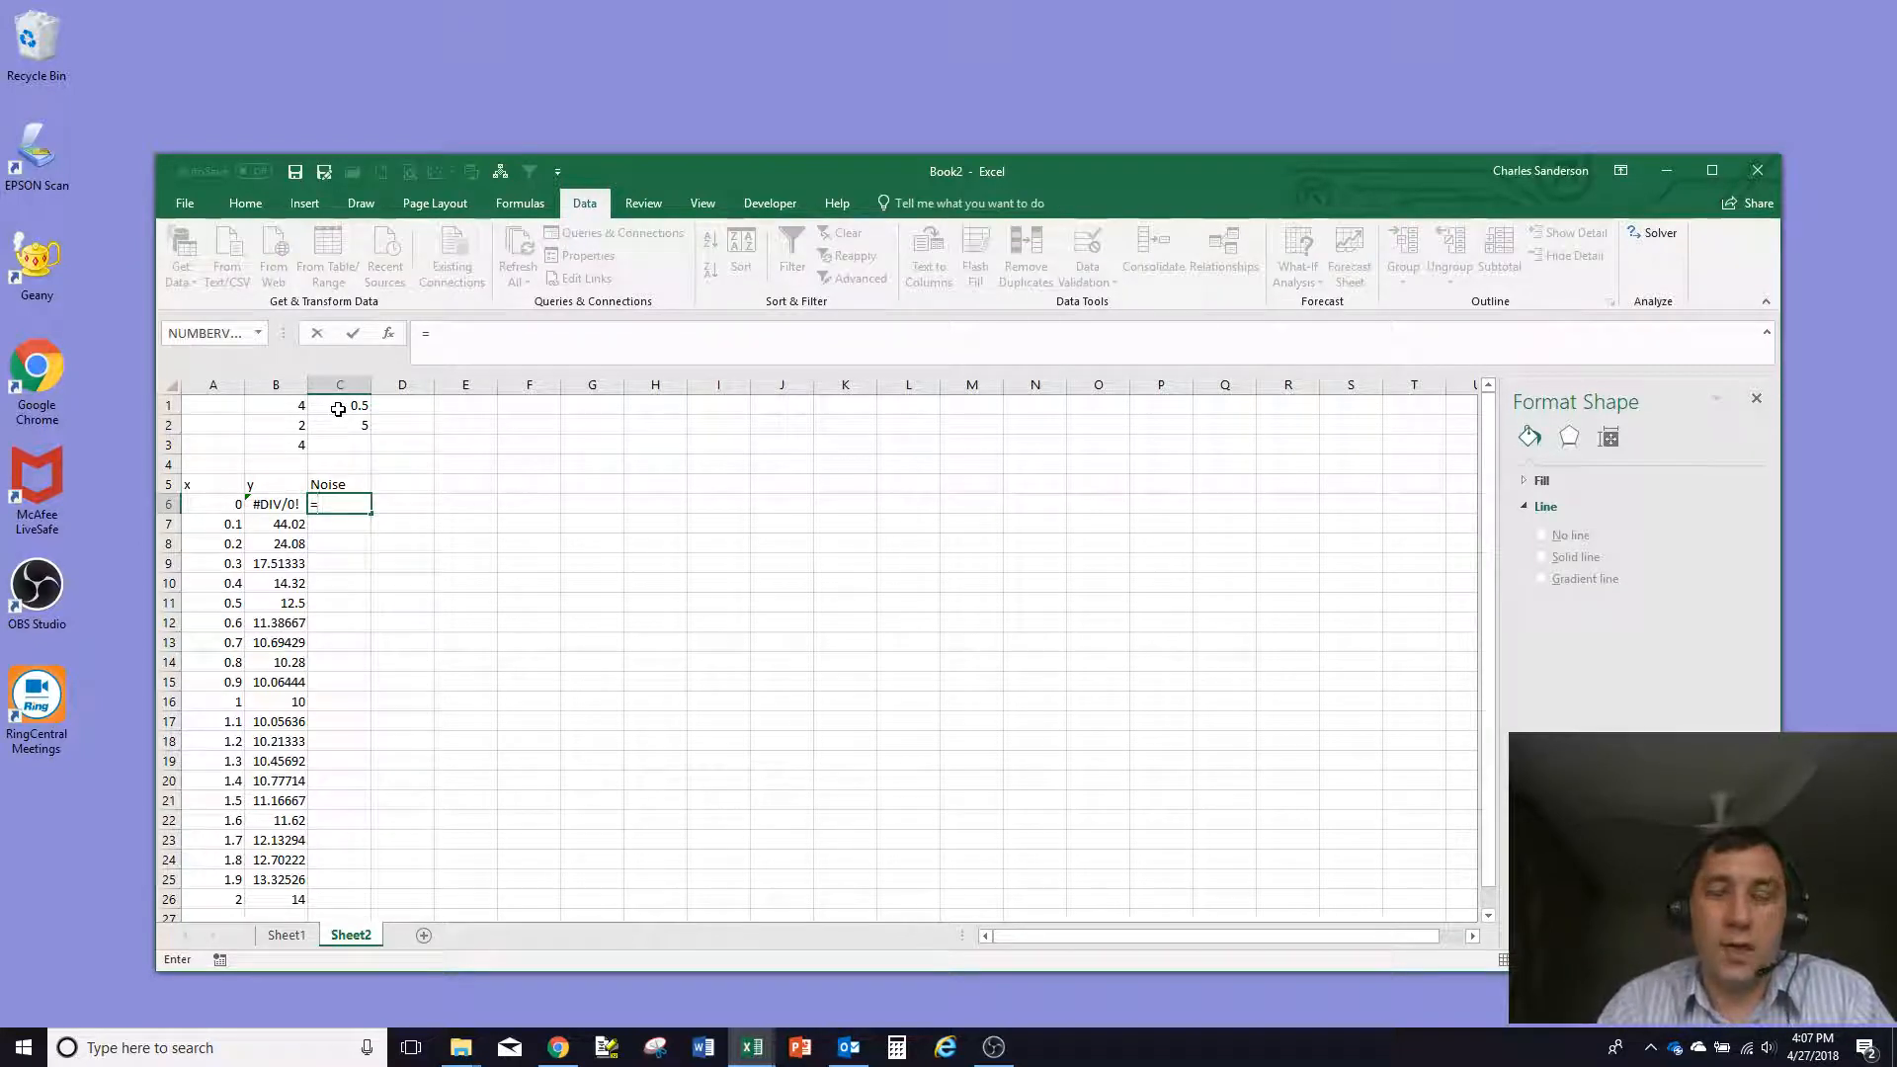
type("(ran")
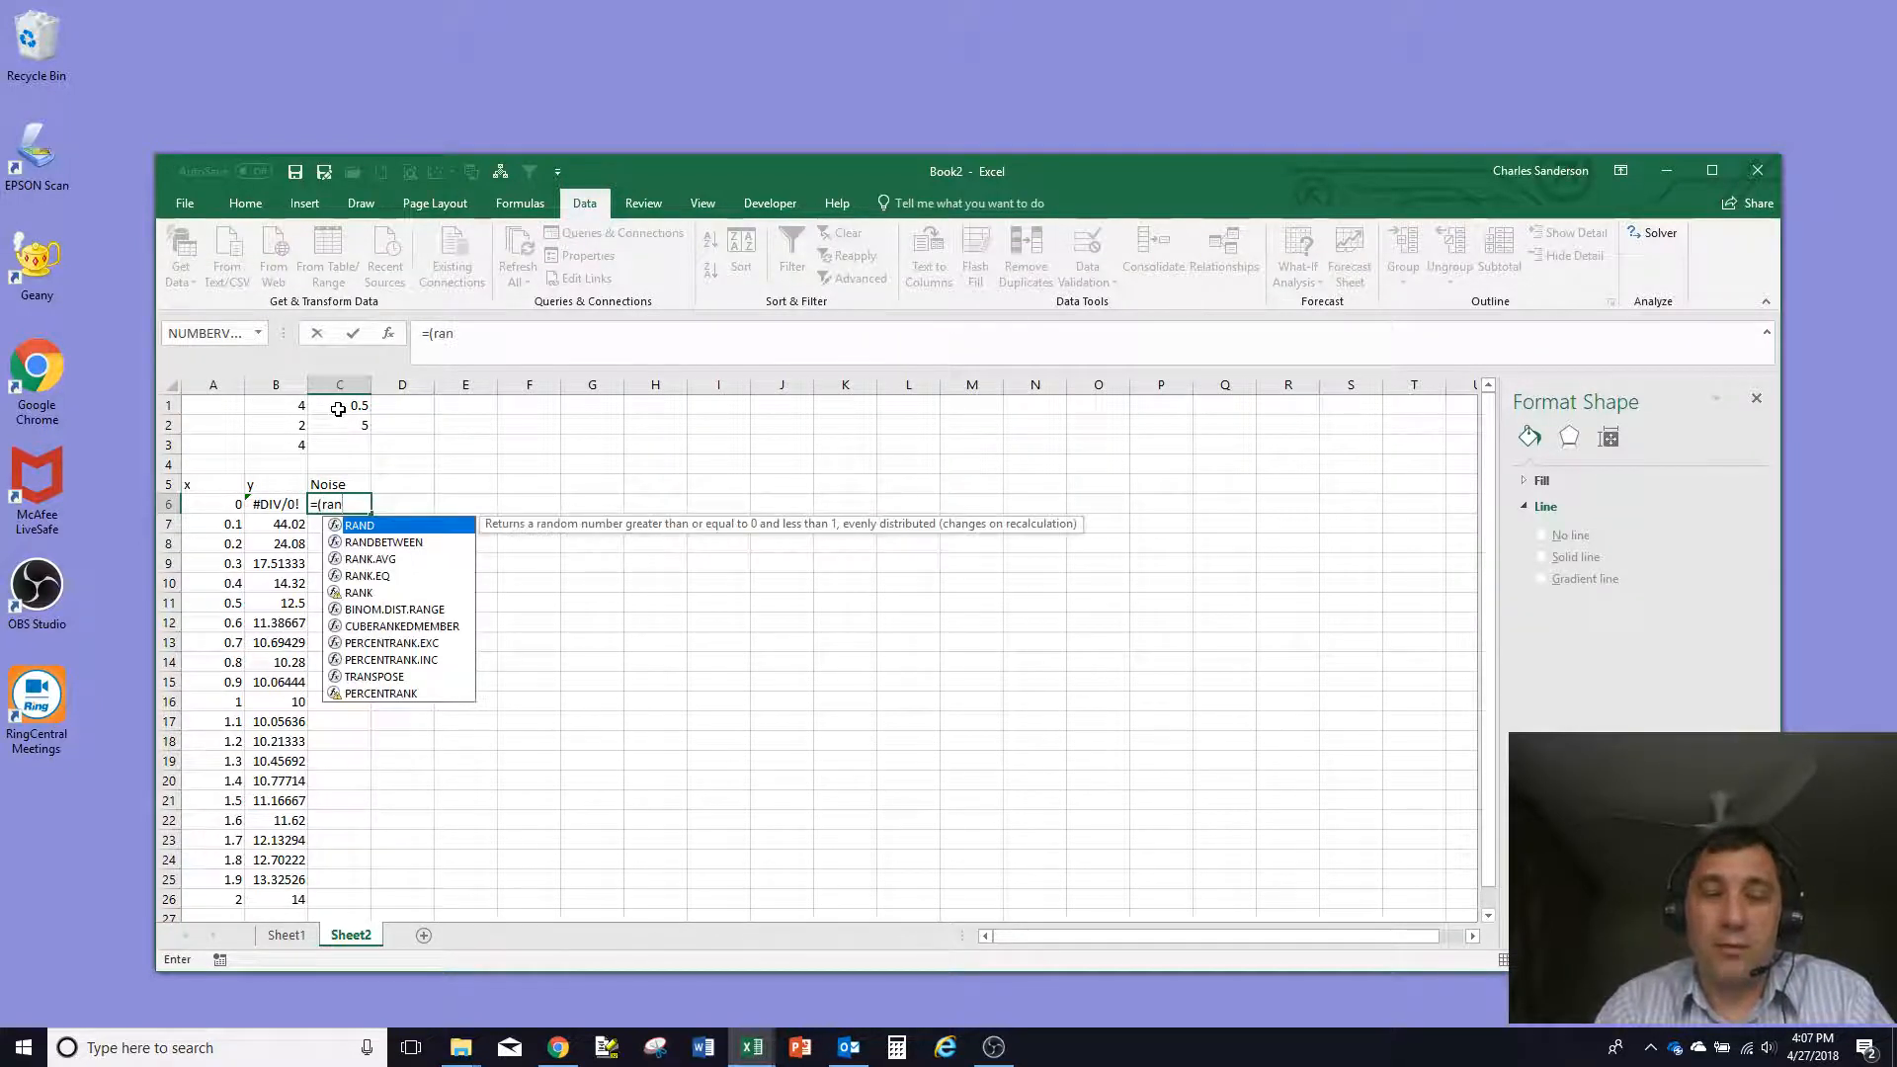
type("d()")
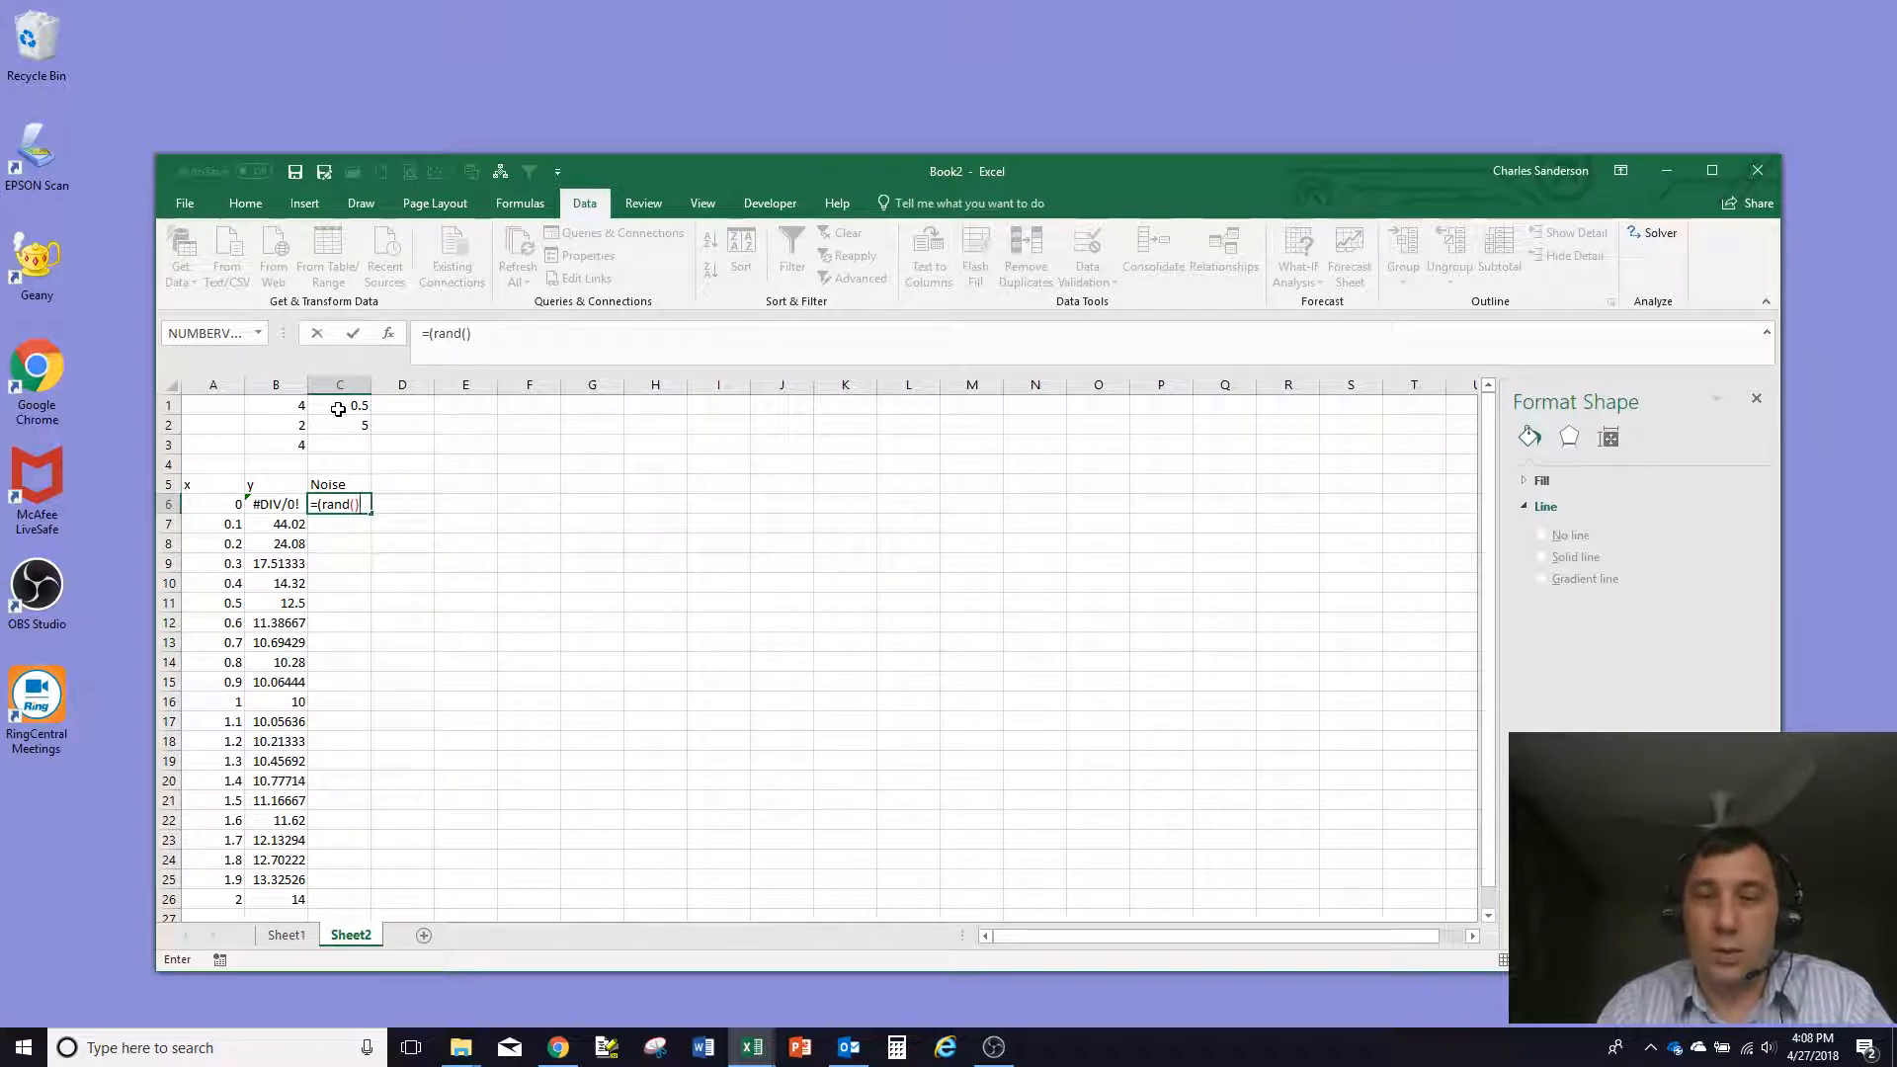
type("-")
left_click(339, 410)
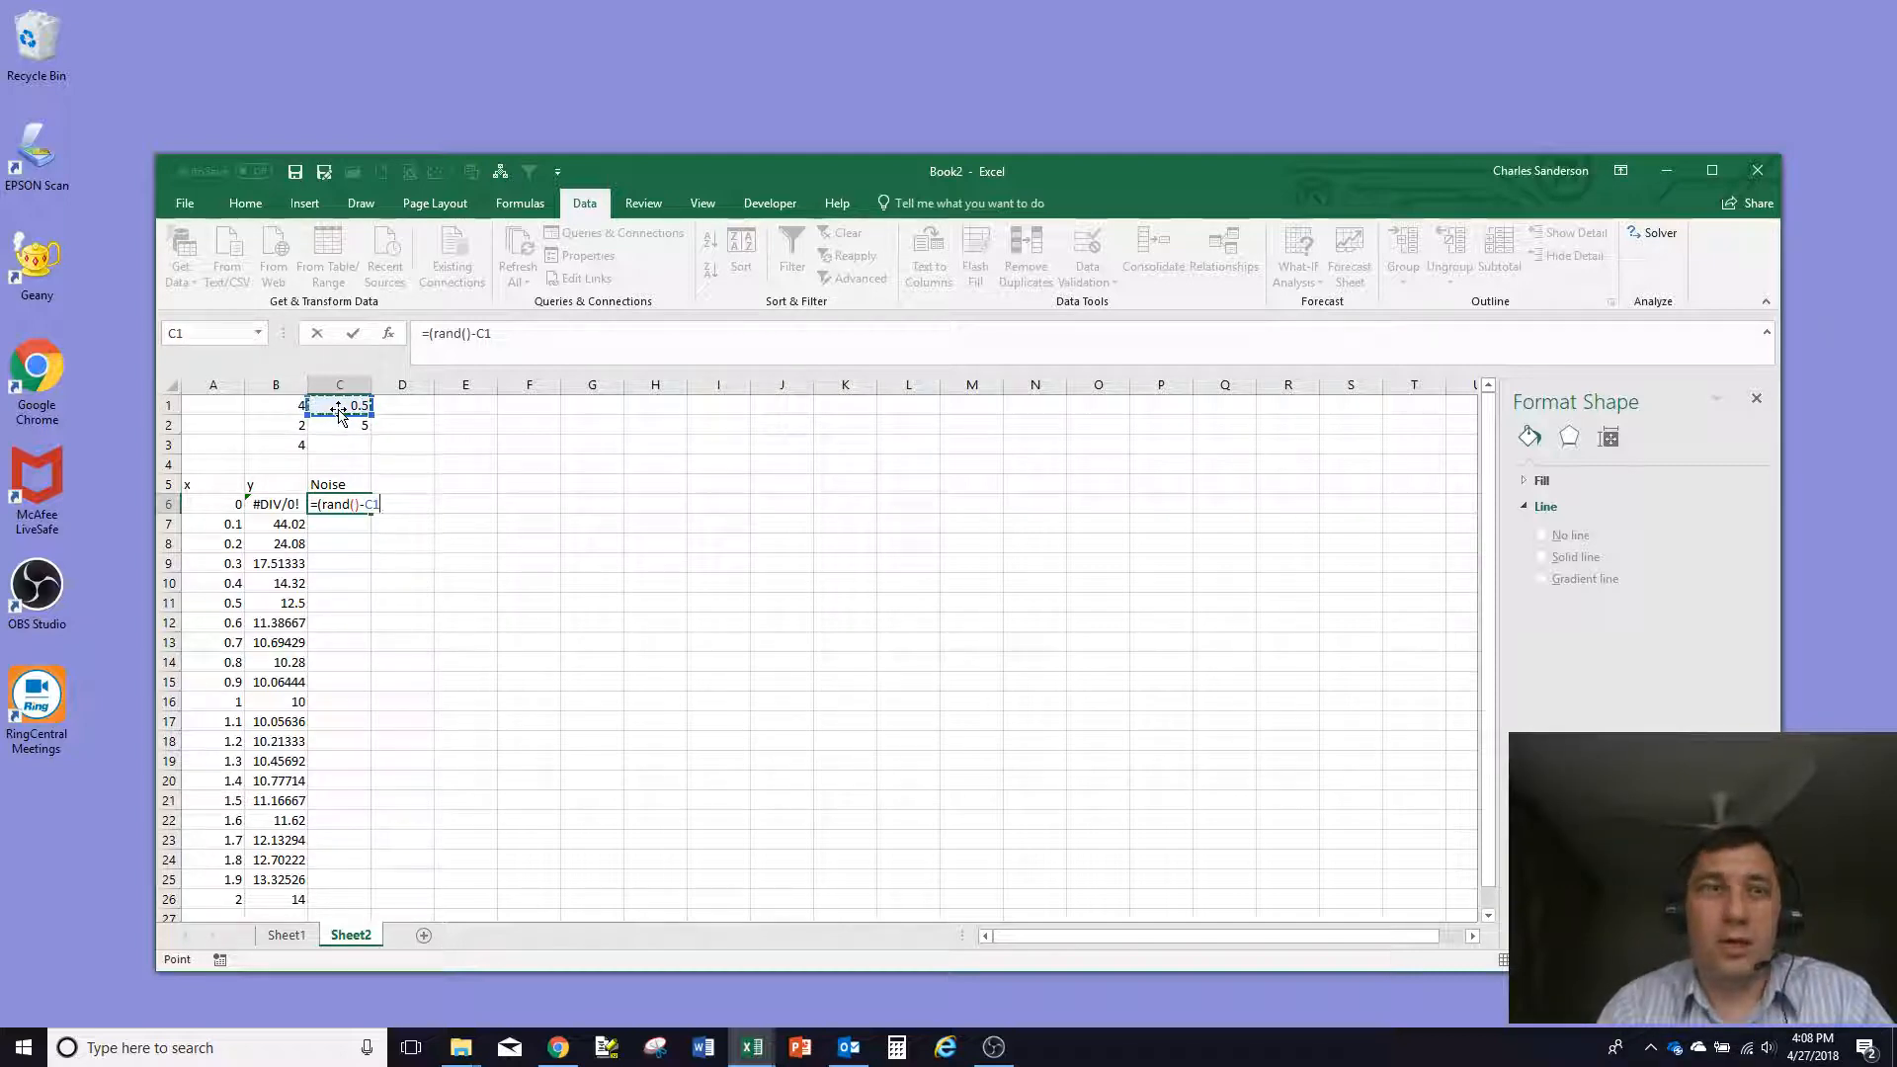
type(")")
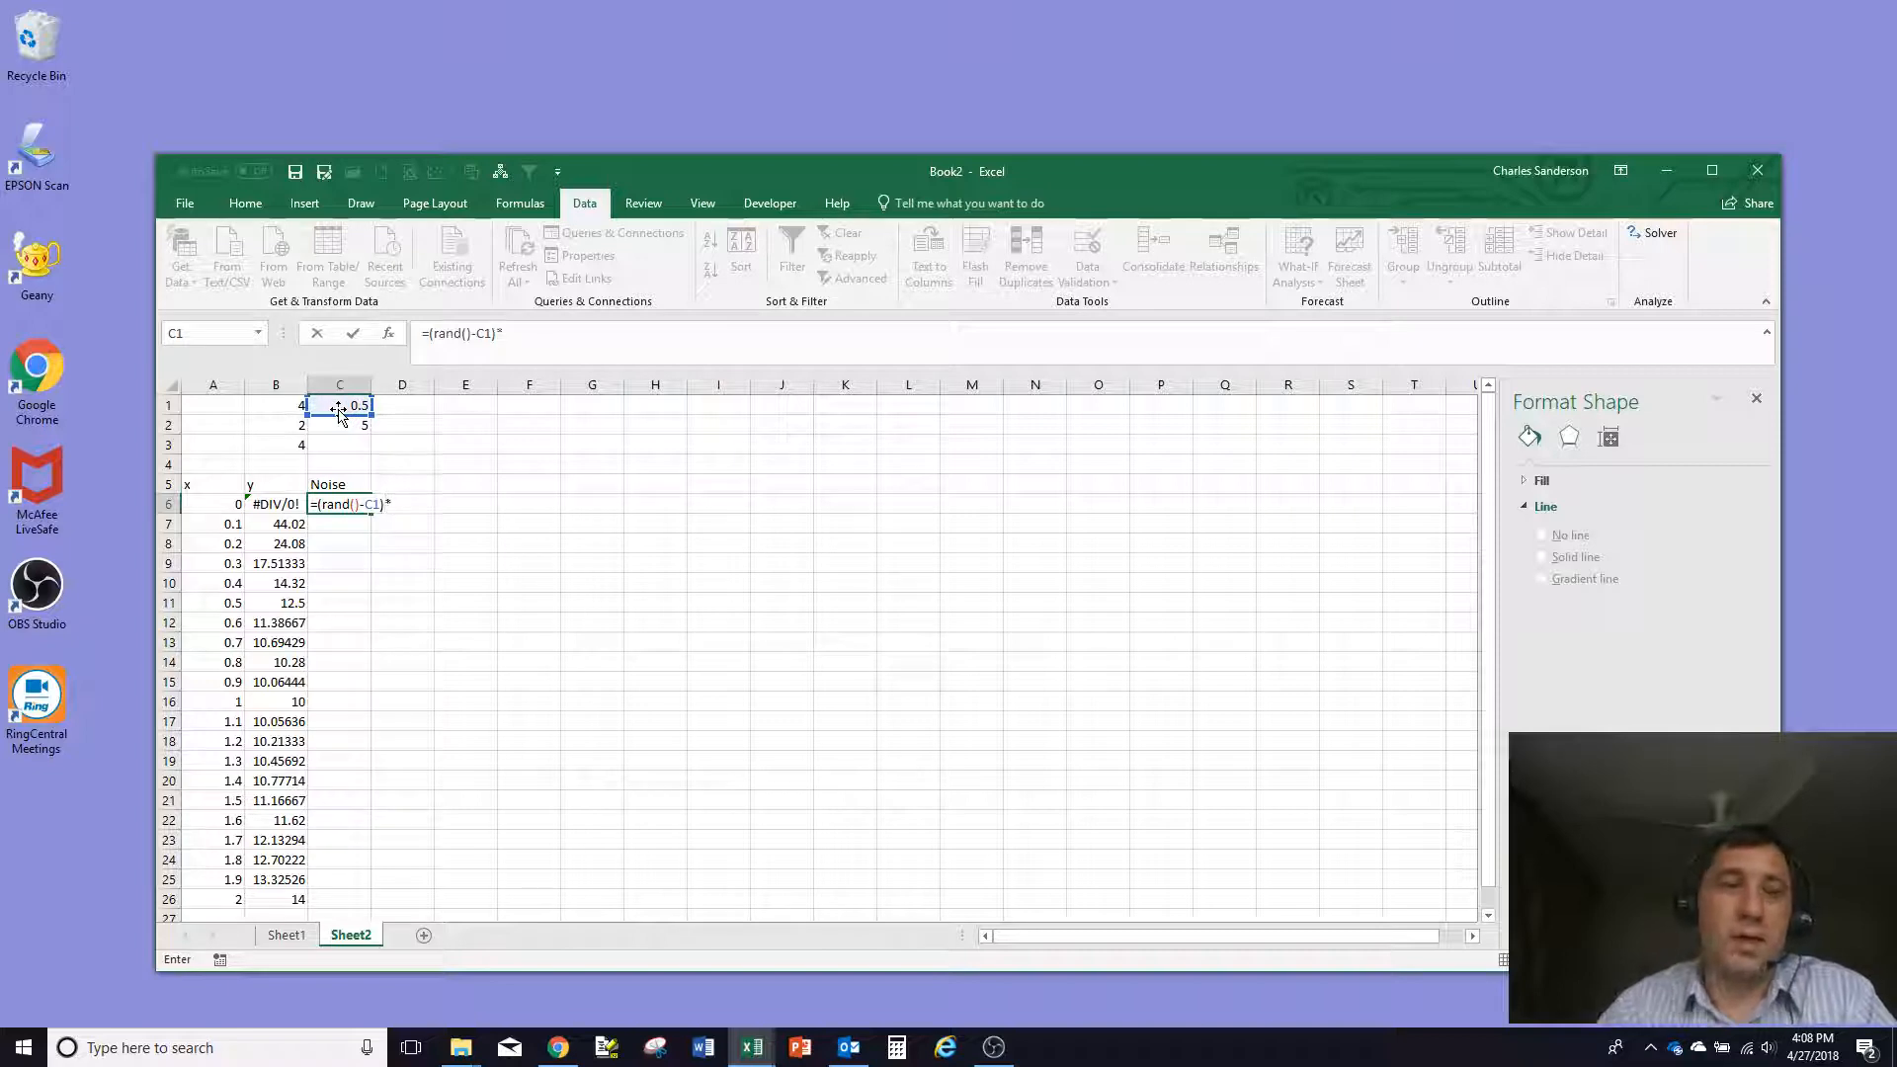
type("*")
left_click(338, 422)
key("F4")
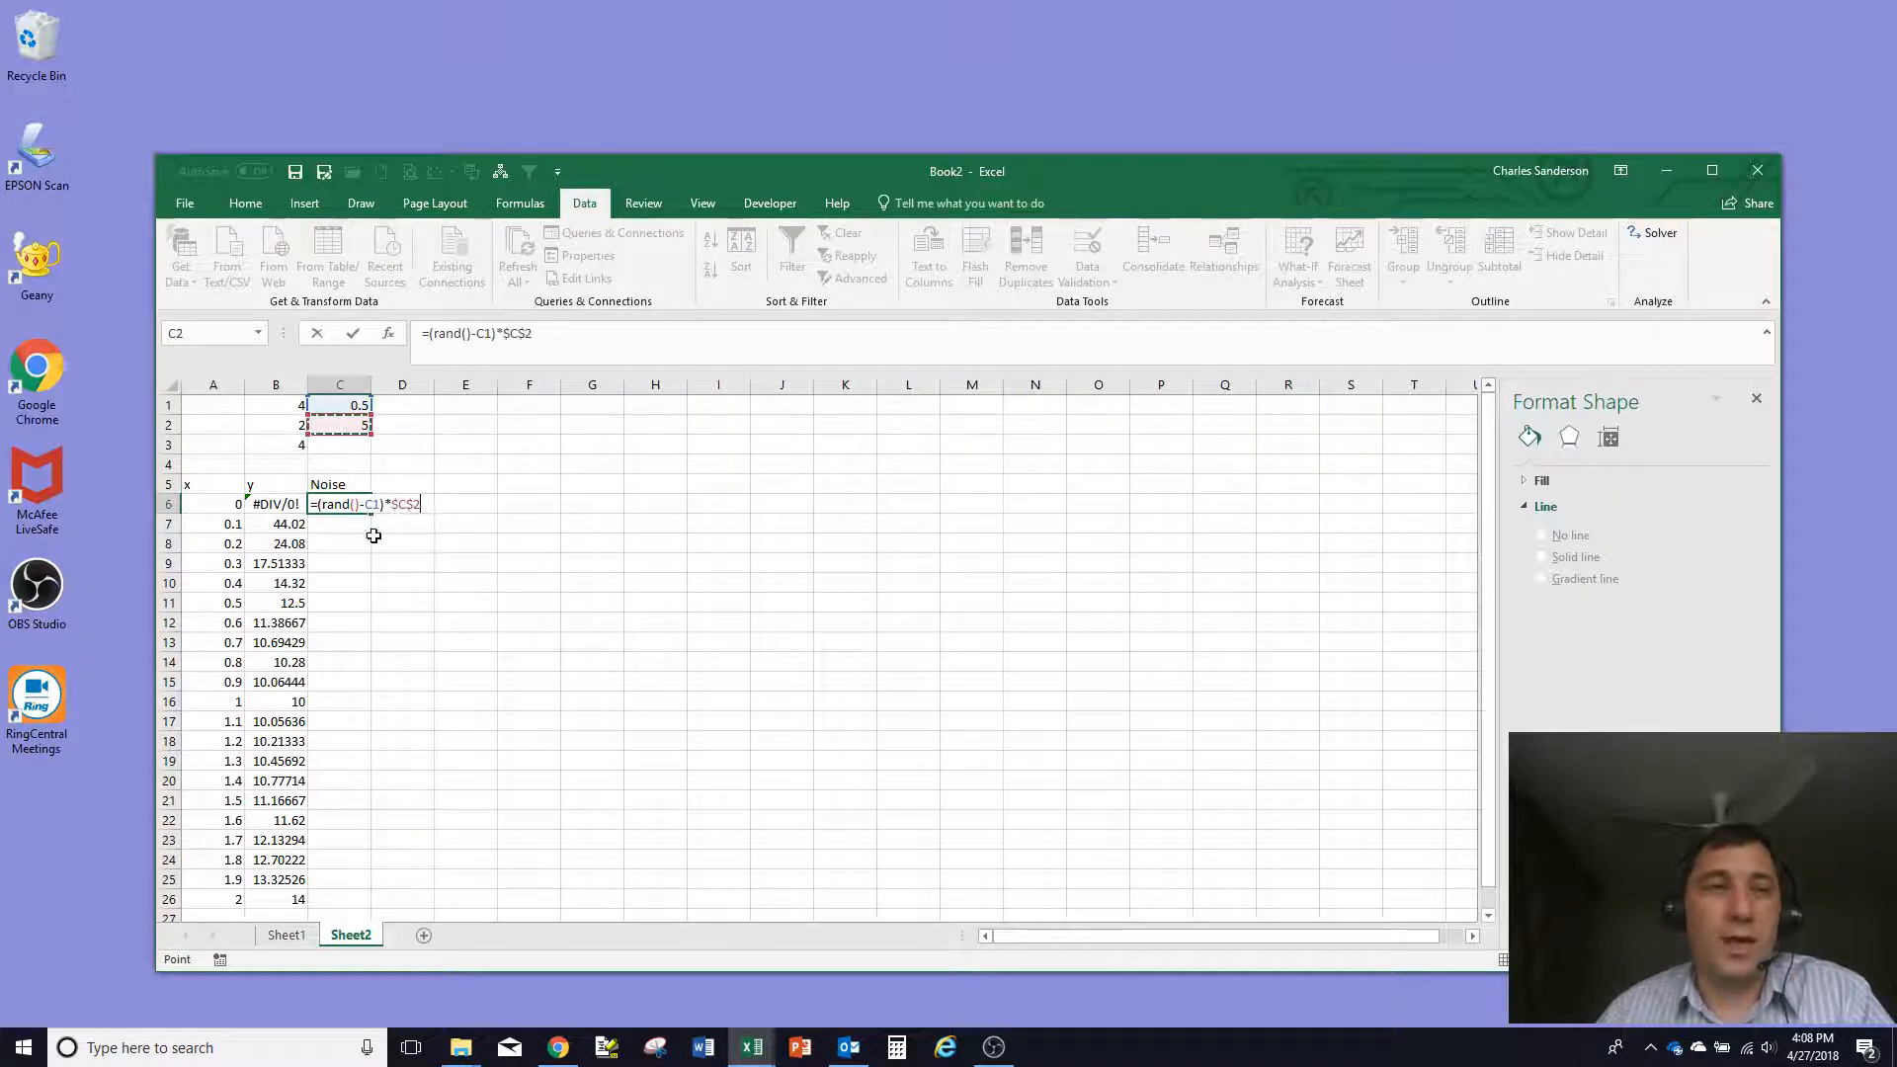
left_click(375, 504)
key("F4")
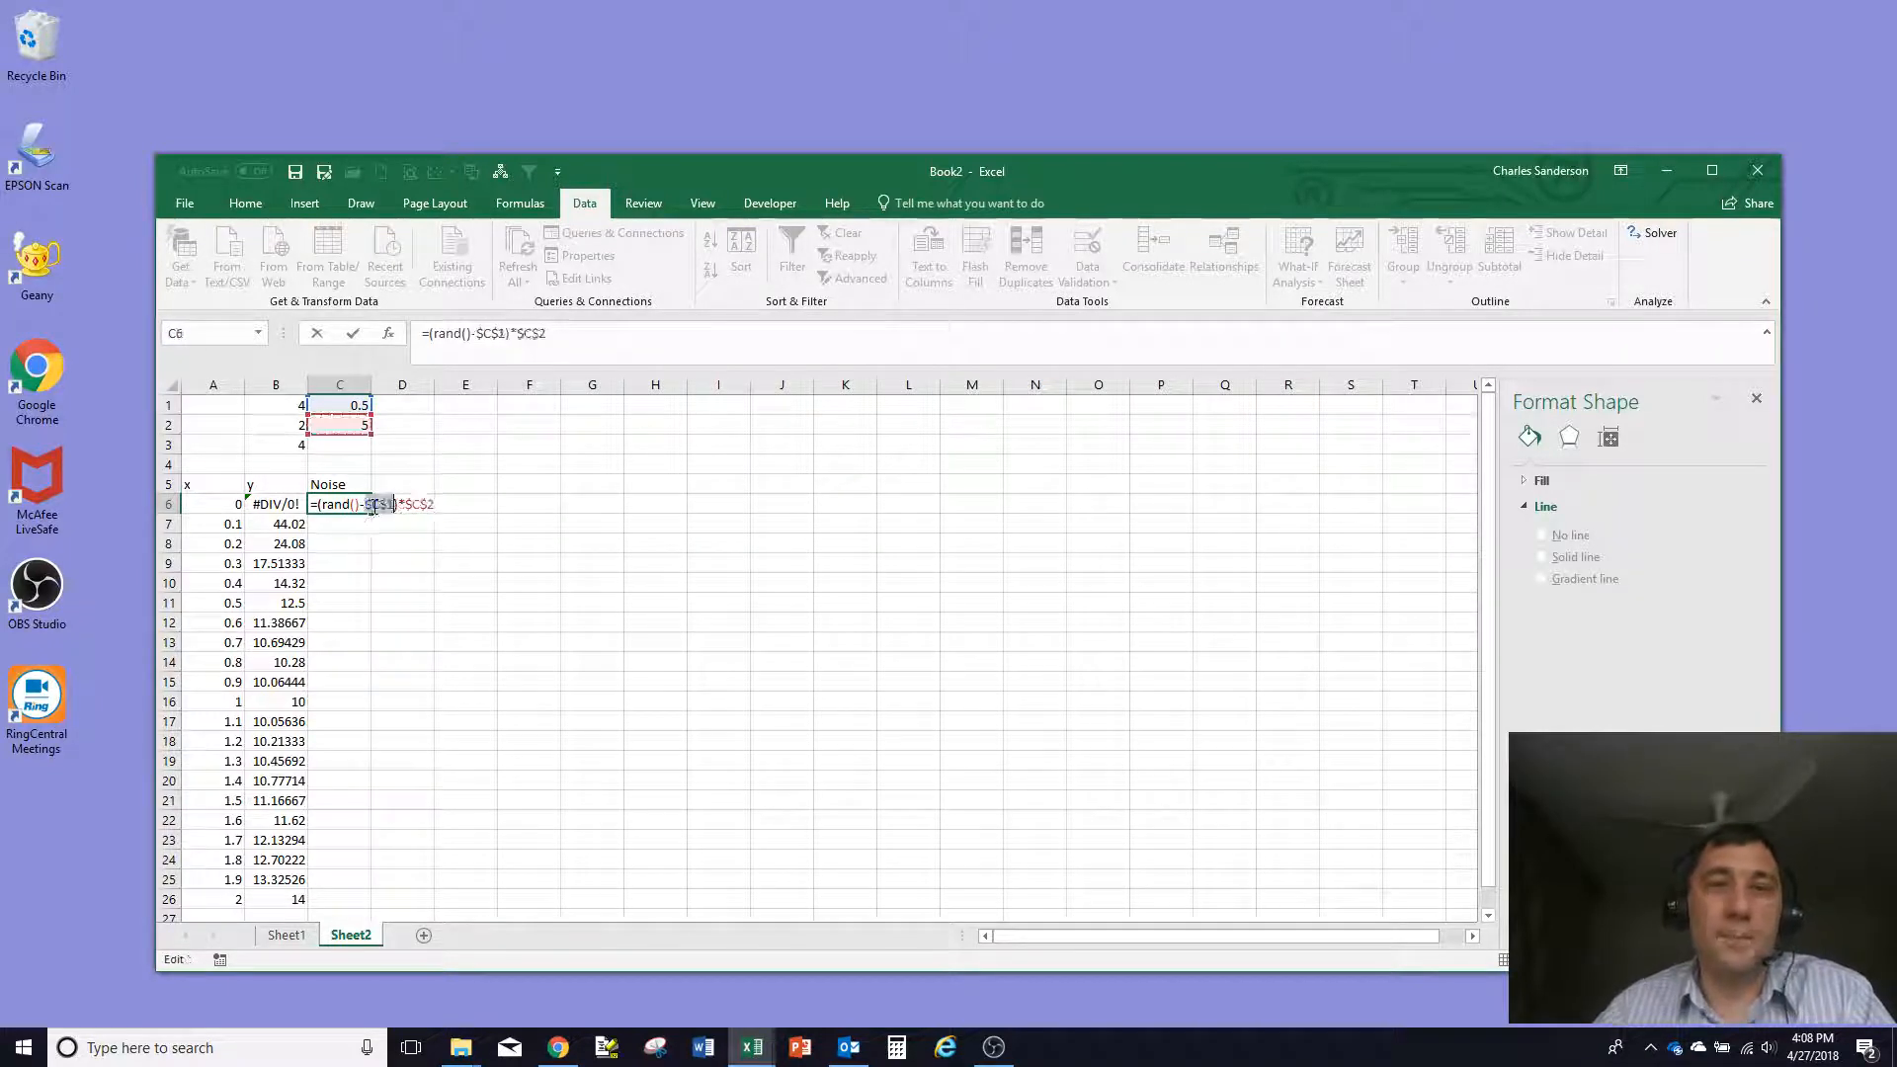
key("Return")
Fill the C6 noise formula down to C26 and re-enter C6 unchanged to recalculate the random values
left_click(362, 504)
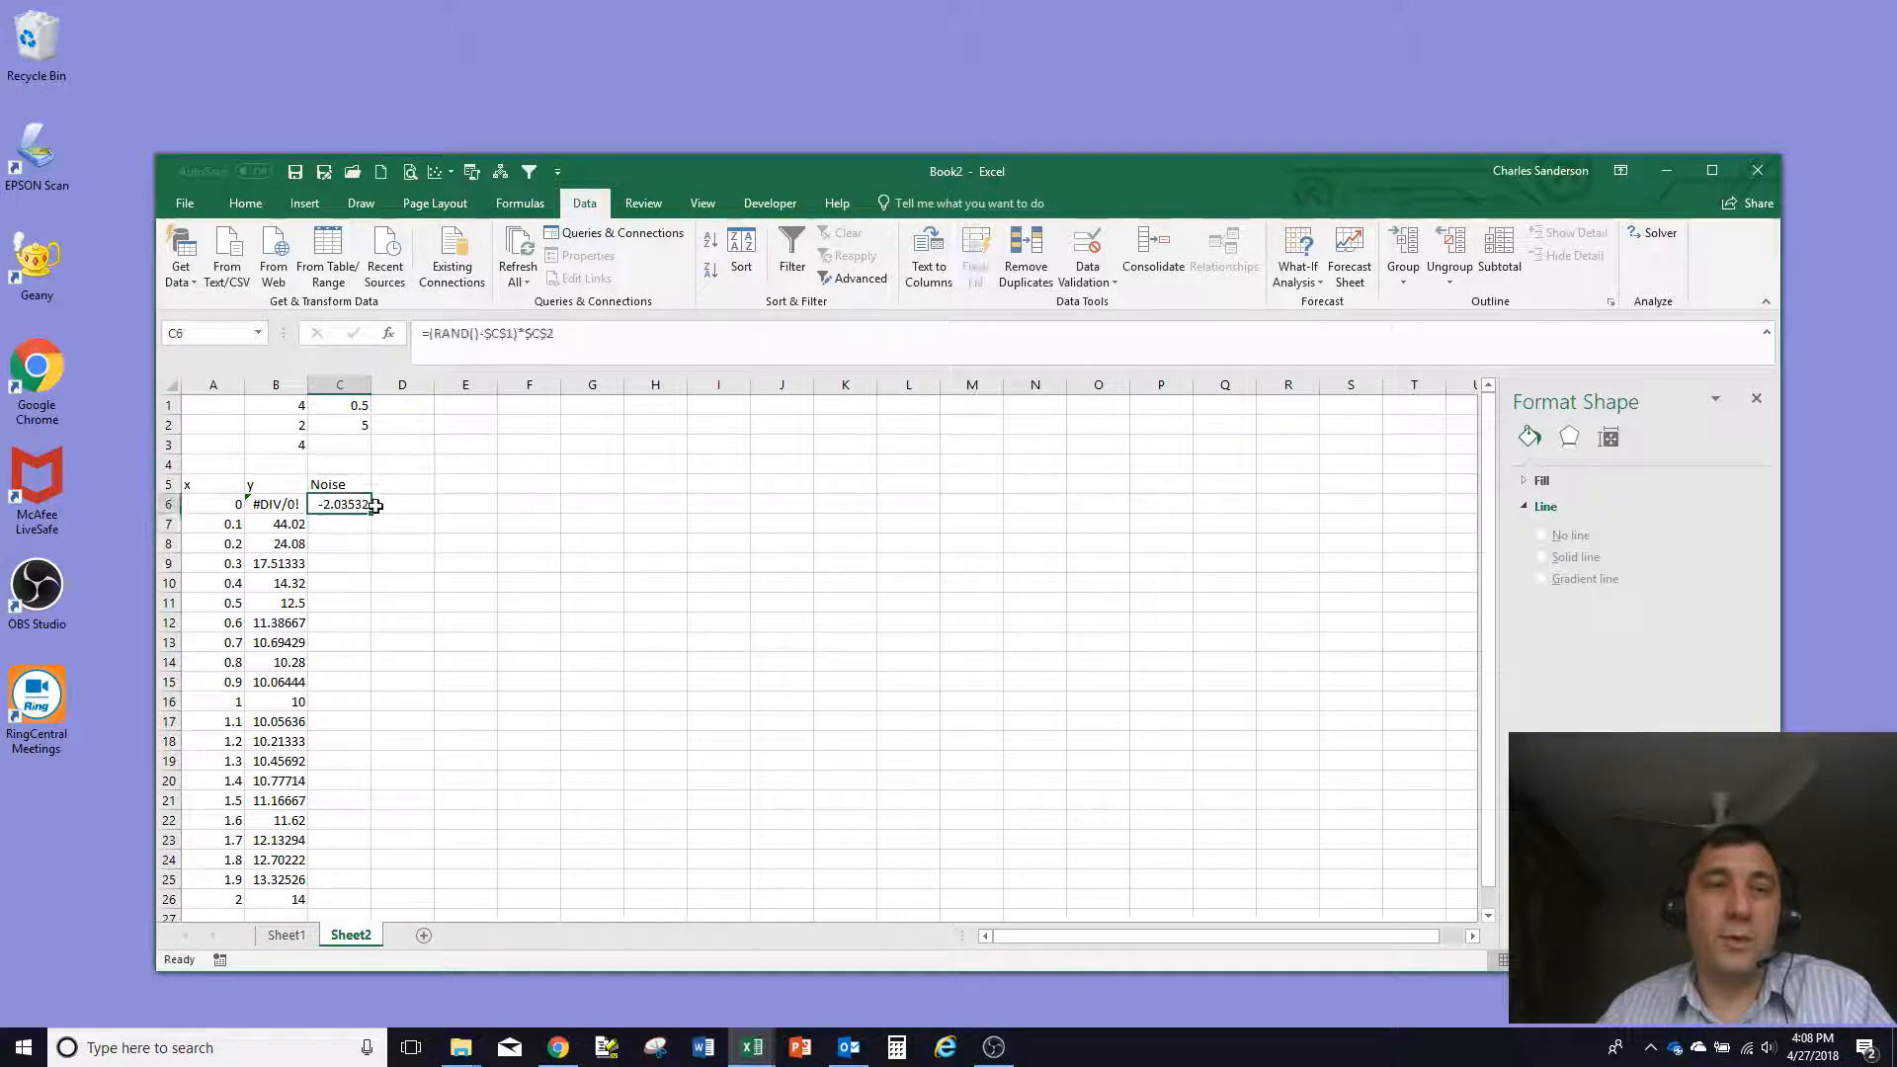
double_click(370, 513)
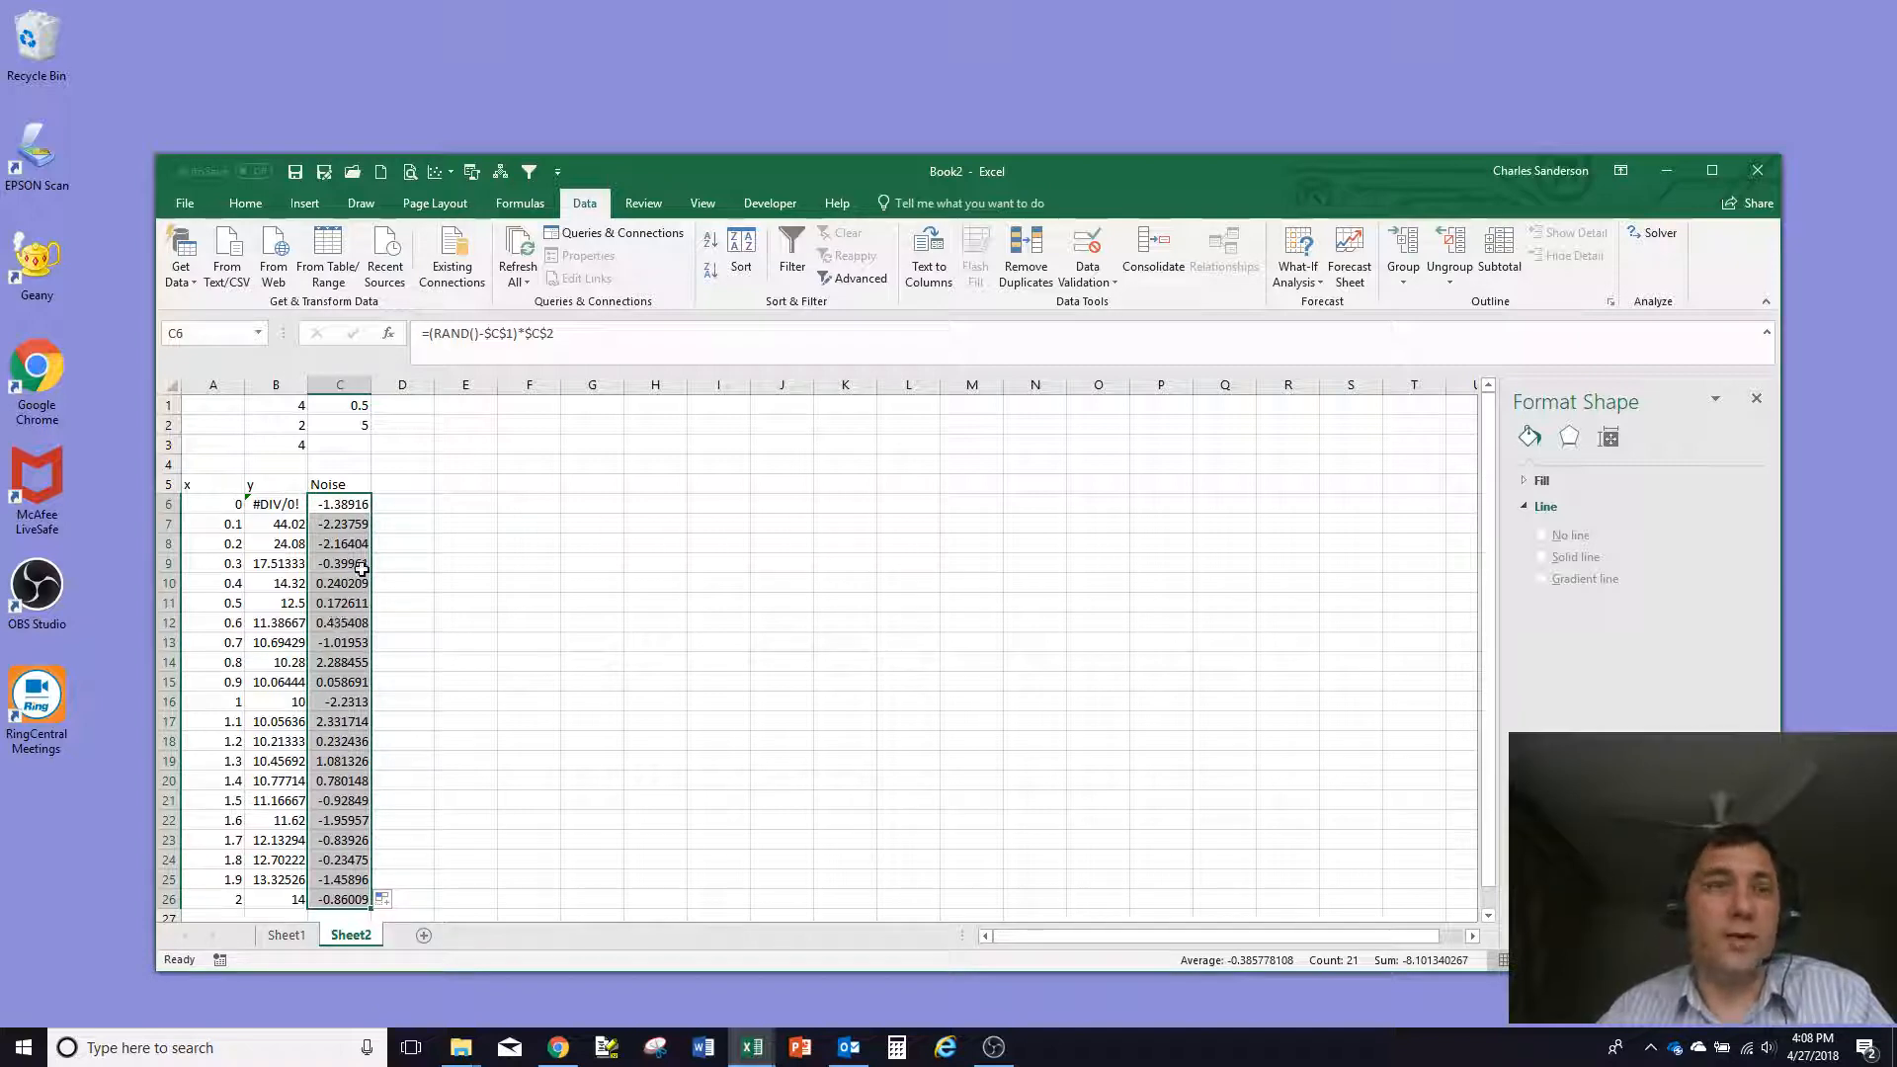
left_click(351, 509)
double_click(350, 504)
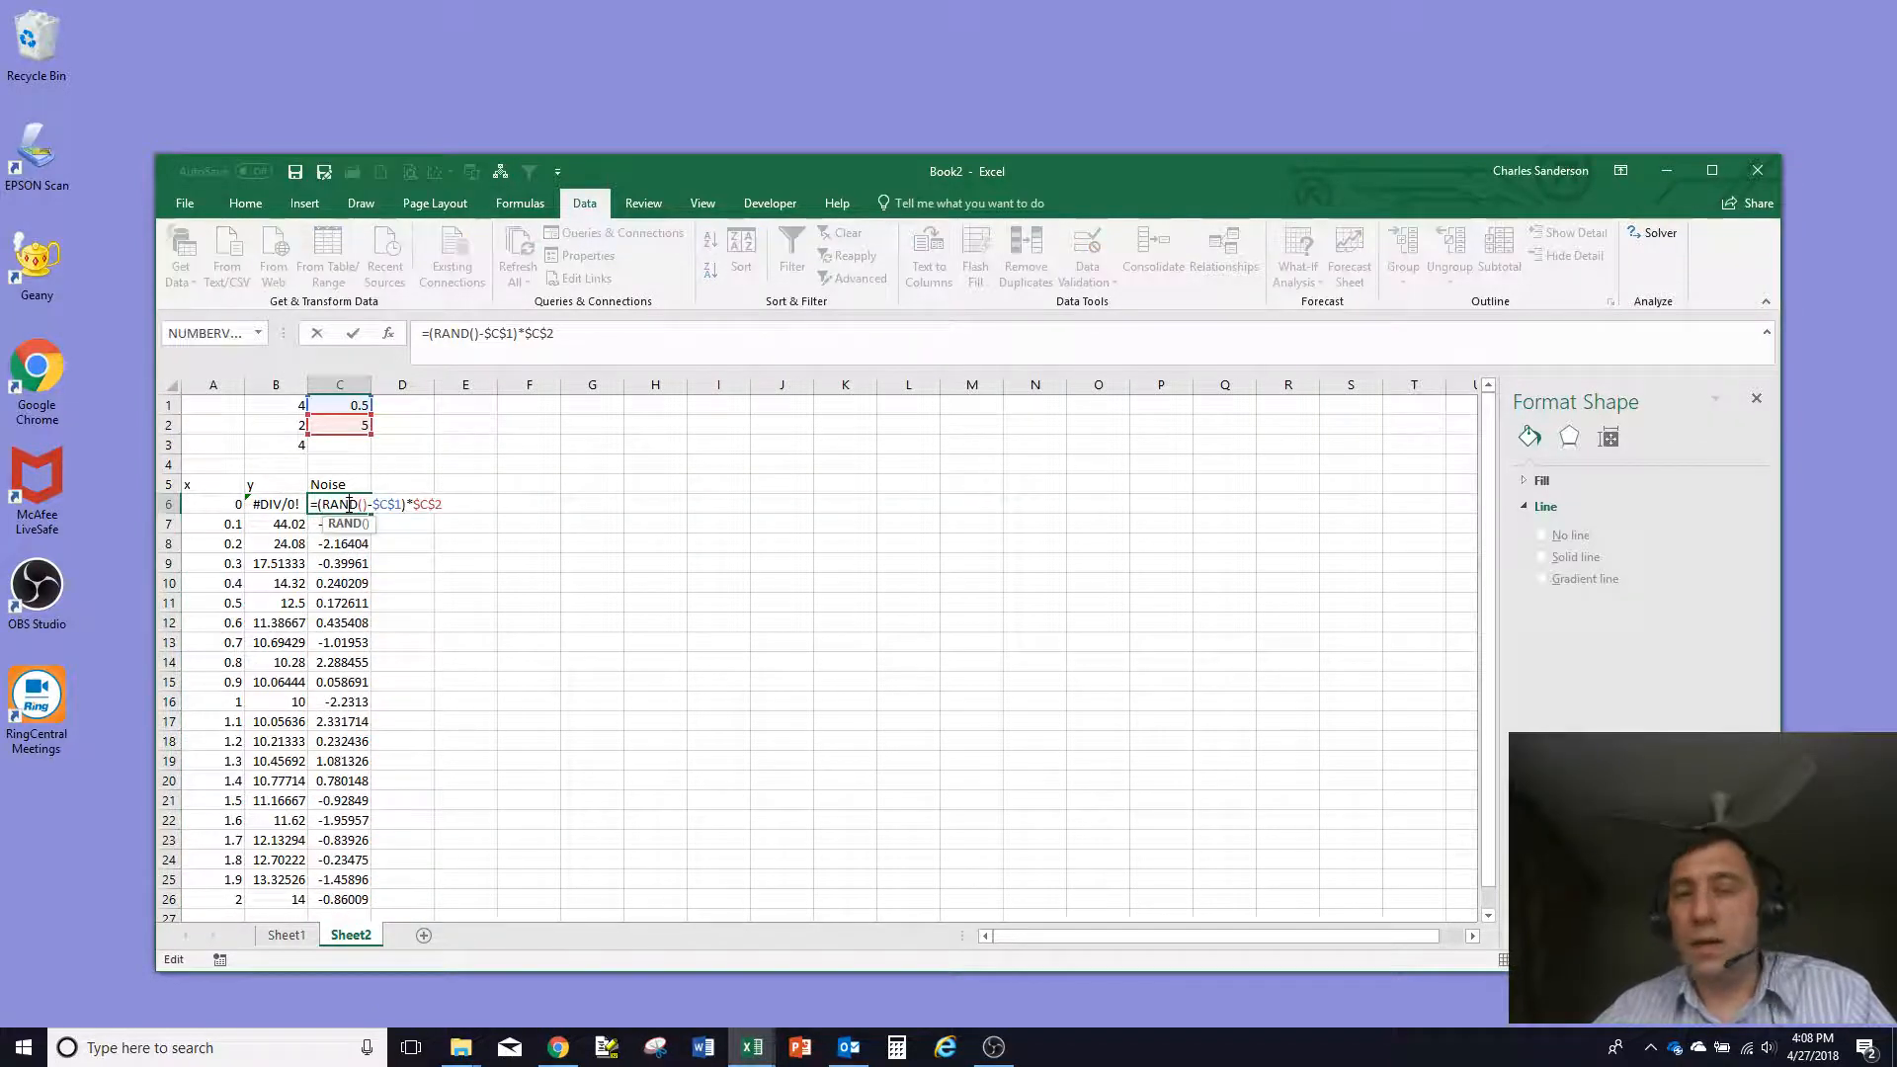
key("Return")
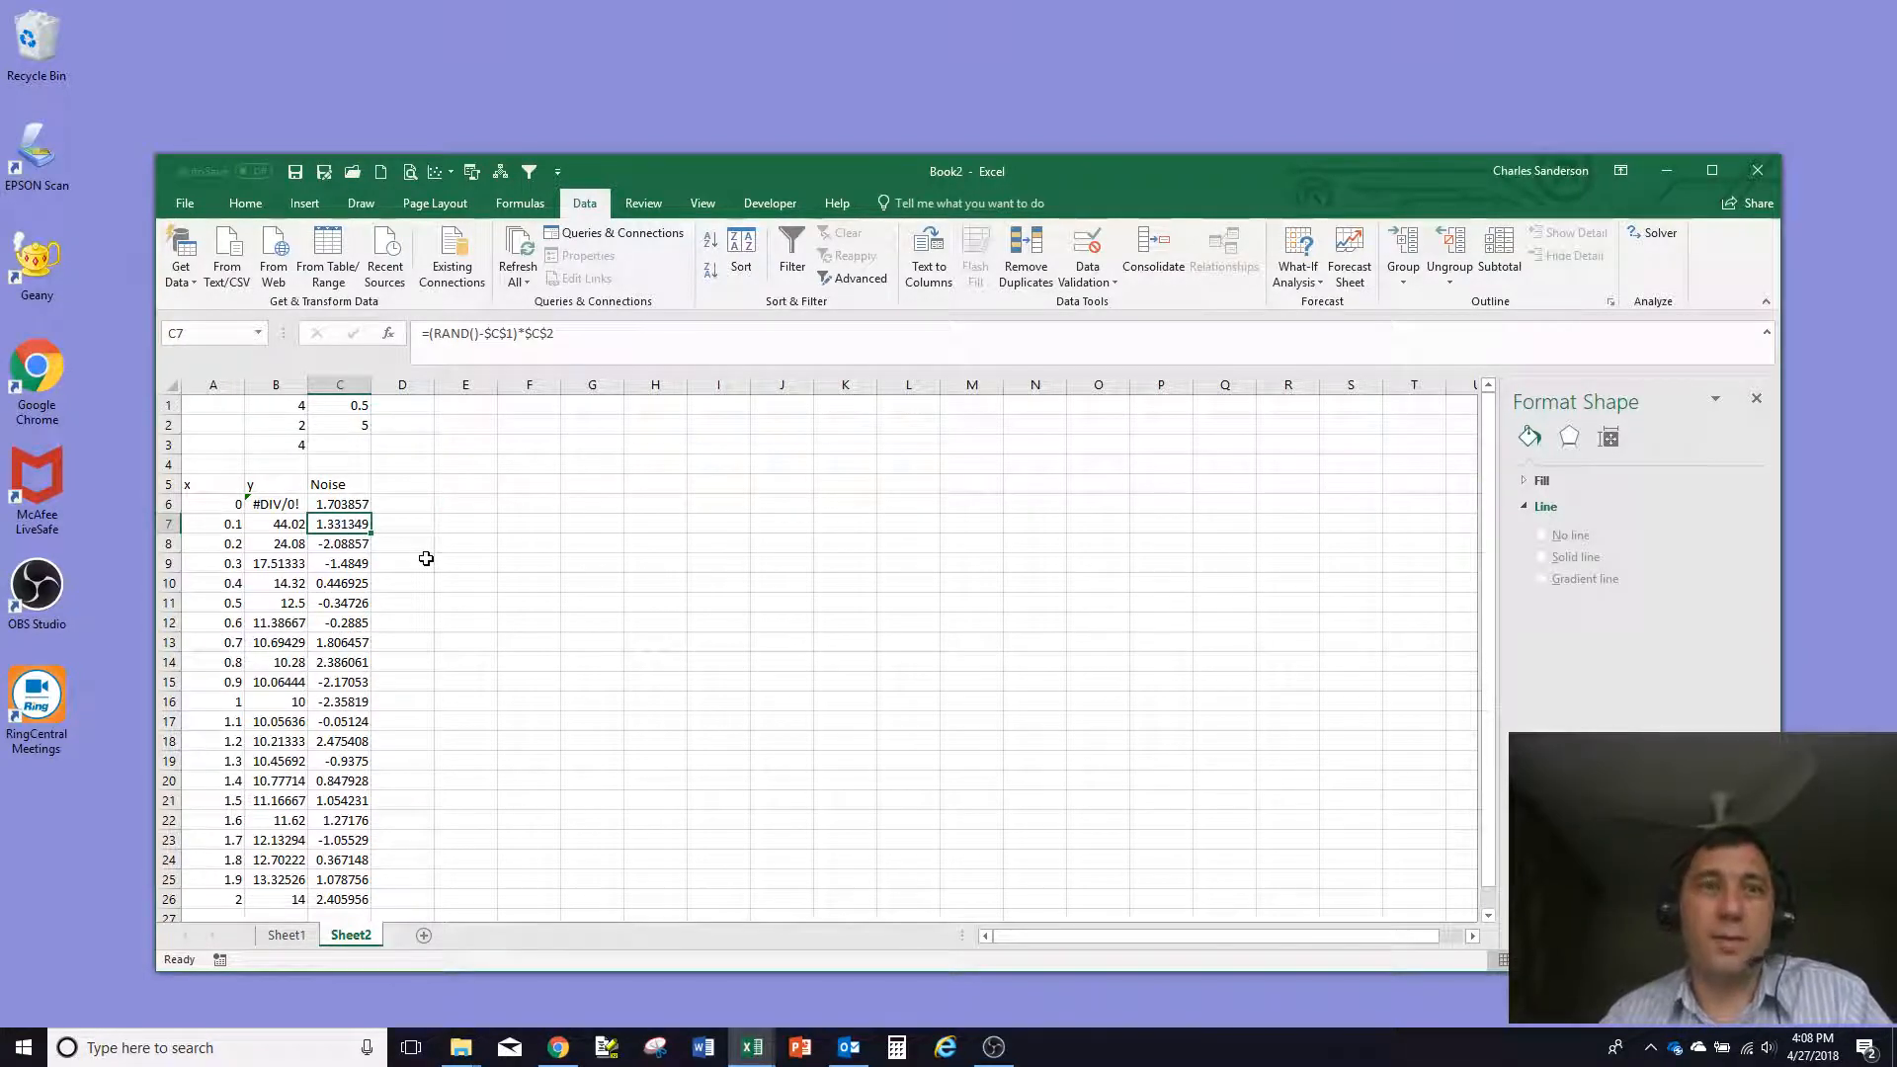
Copy the noise cells C7 to C26 and paste them over themselves as values only
left_click_drag(327, 526, 346, 891)
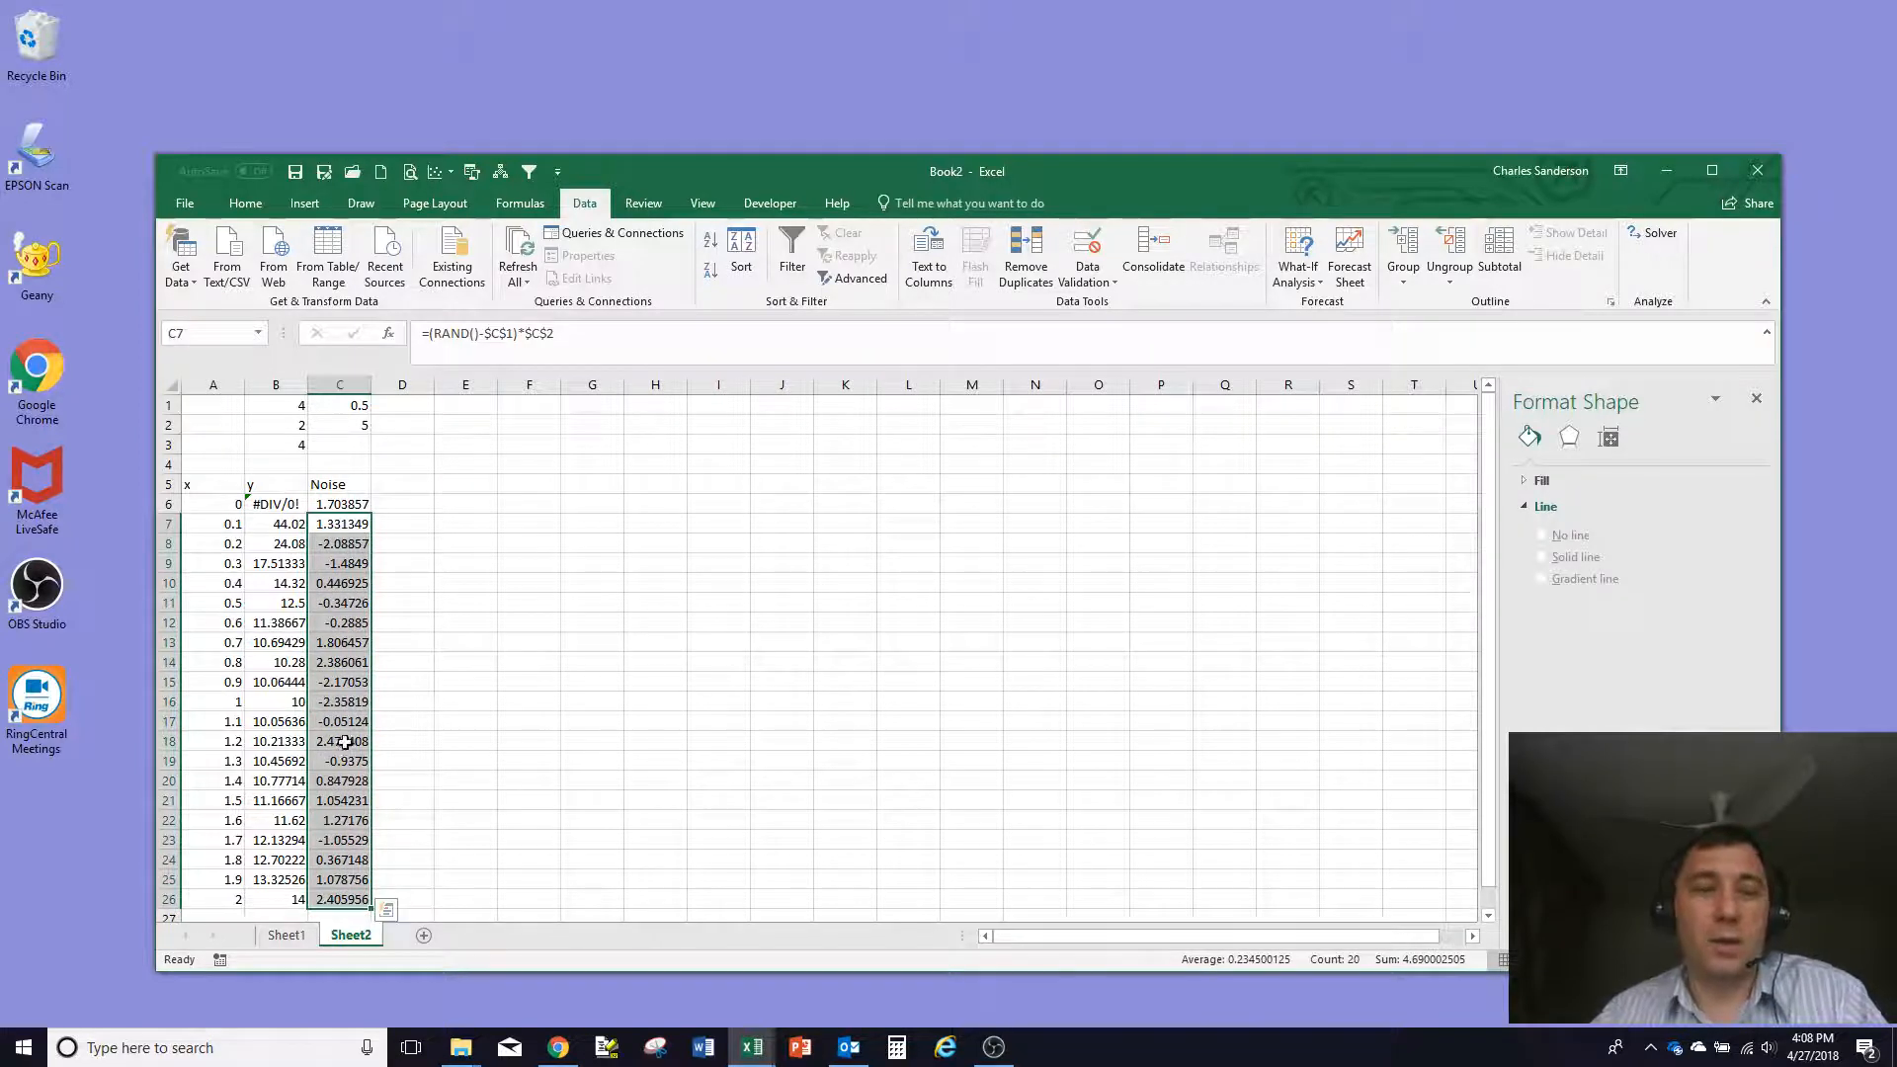
key("ctrl+c")
right_click(336, 600)
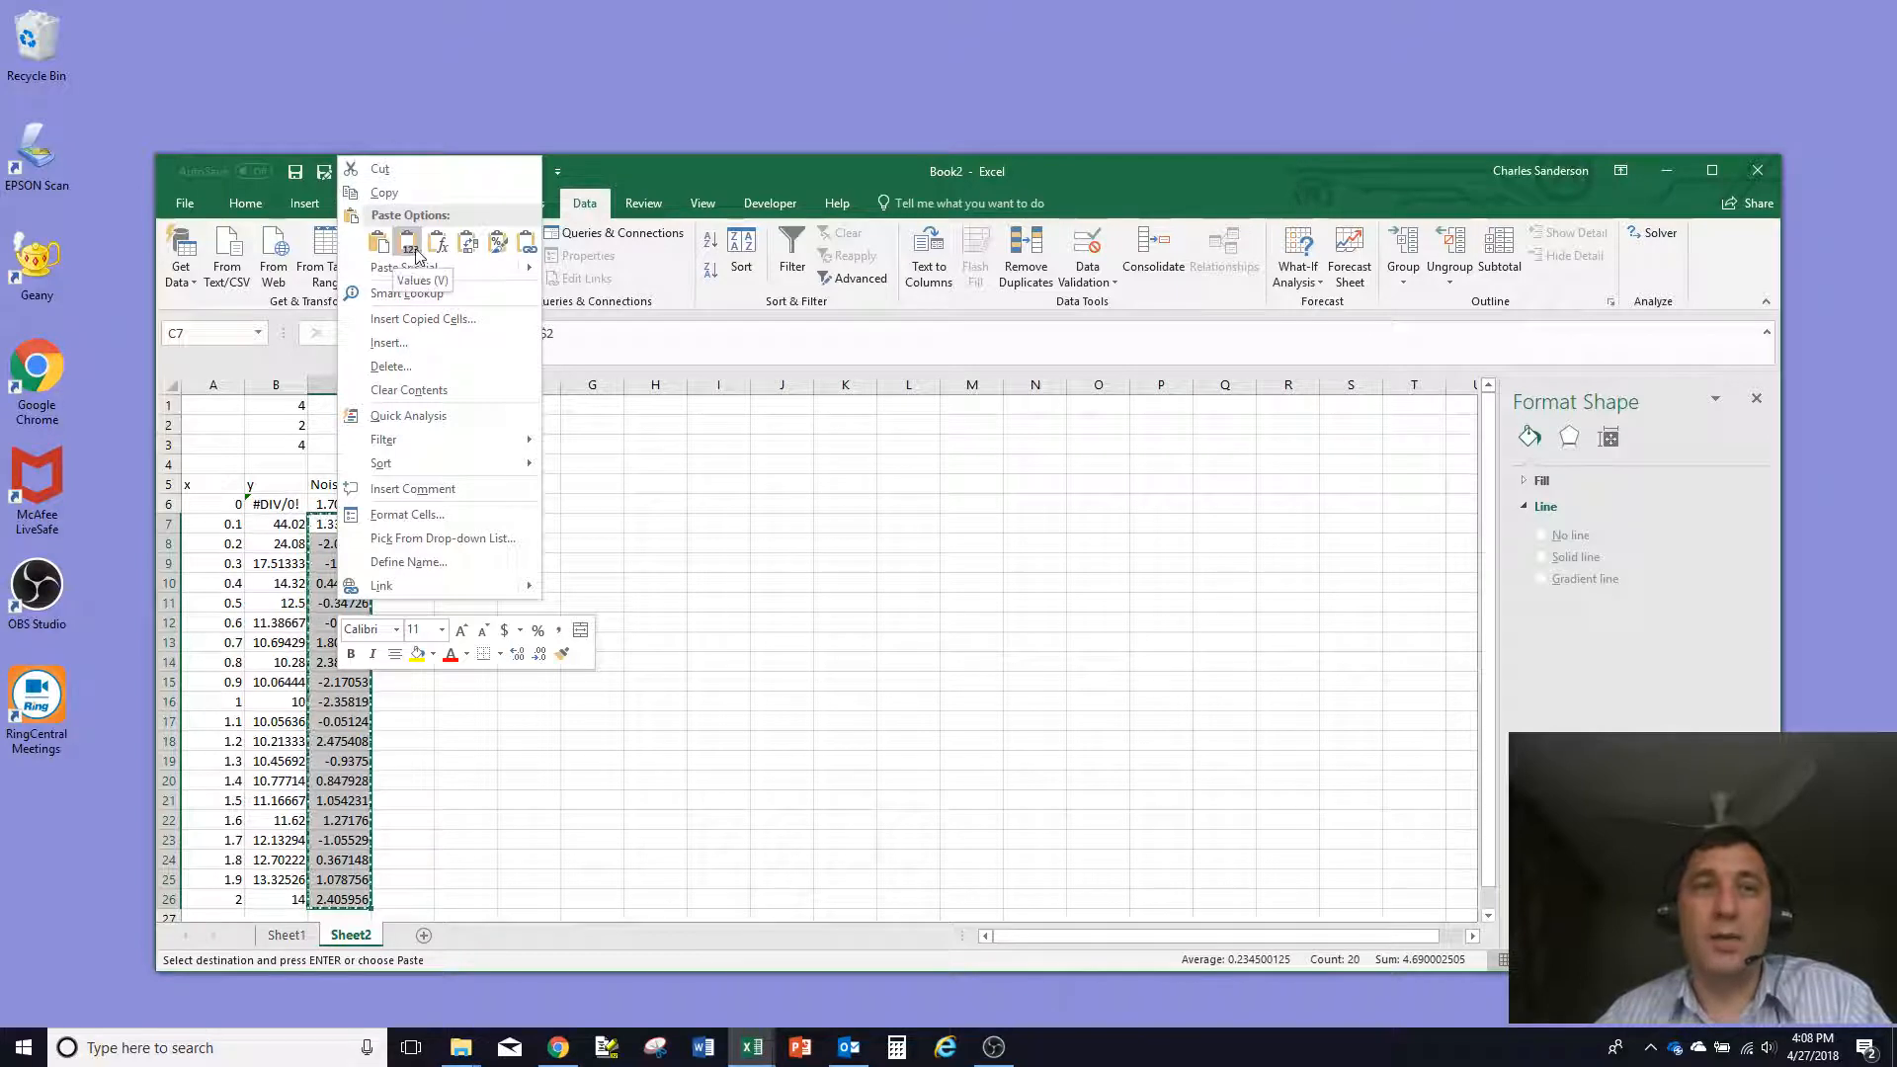
left_click(411, 245)
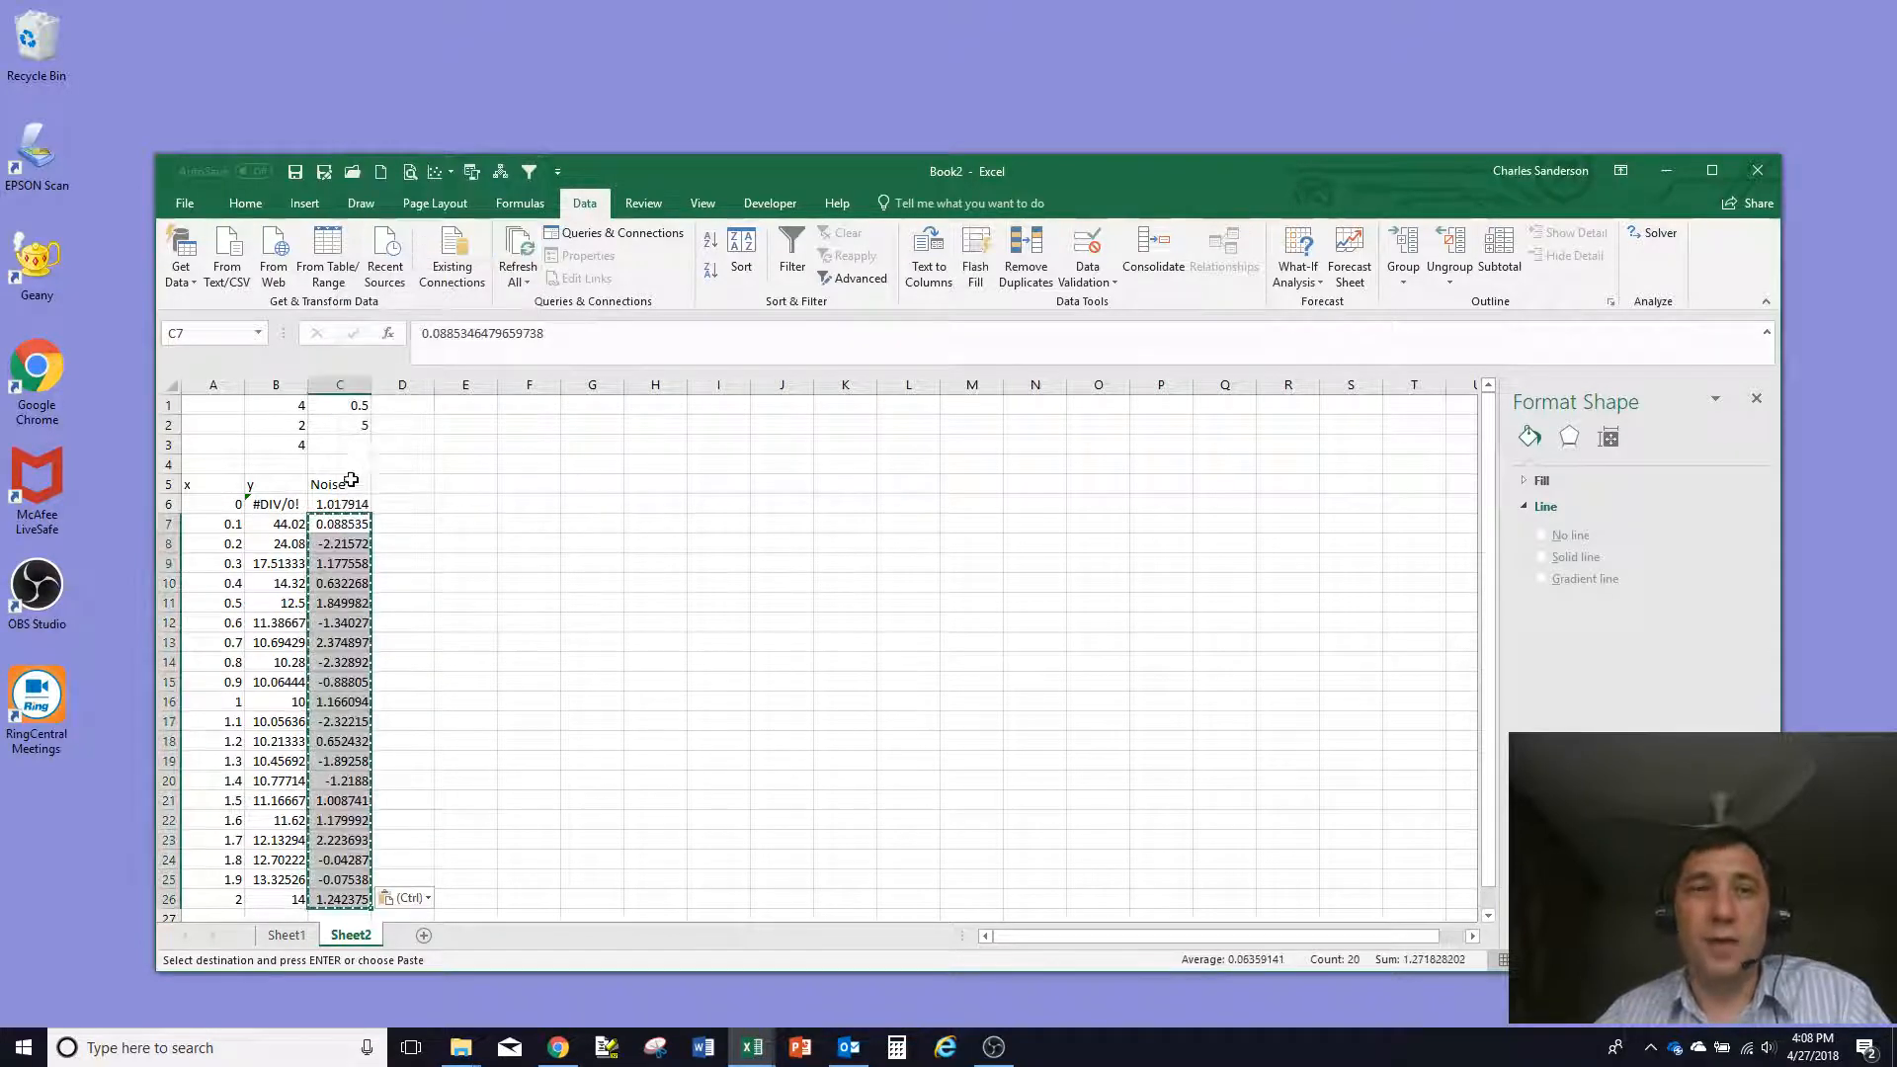
Check that the cells from C7 down hold fixed values, and inspect the formulas in B6 and C6
left_click(329, 522)
key("Down")
key("Down")
key("Down")
key("Down")
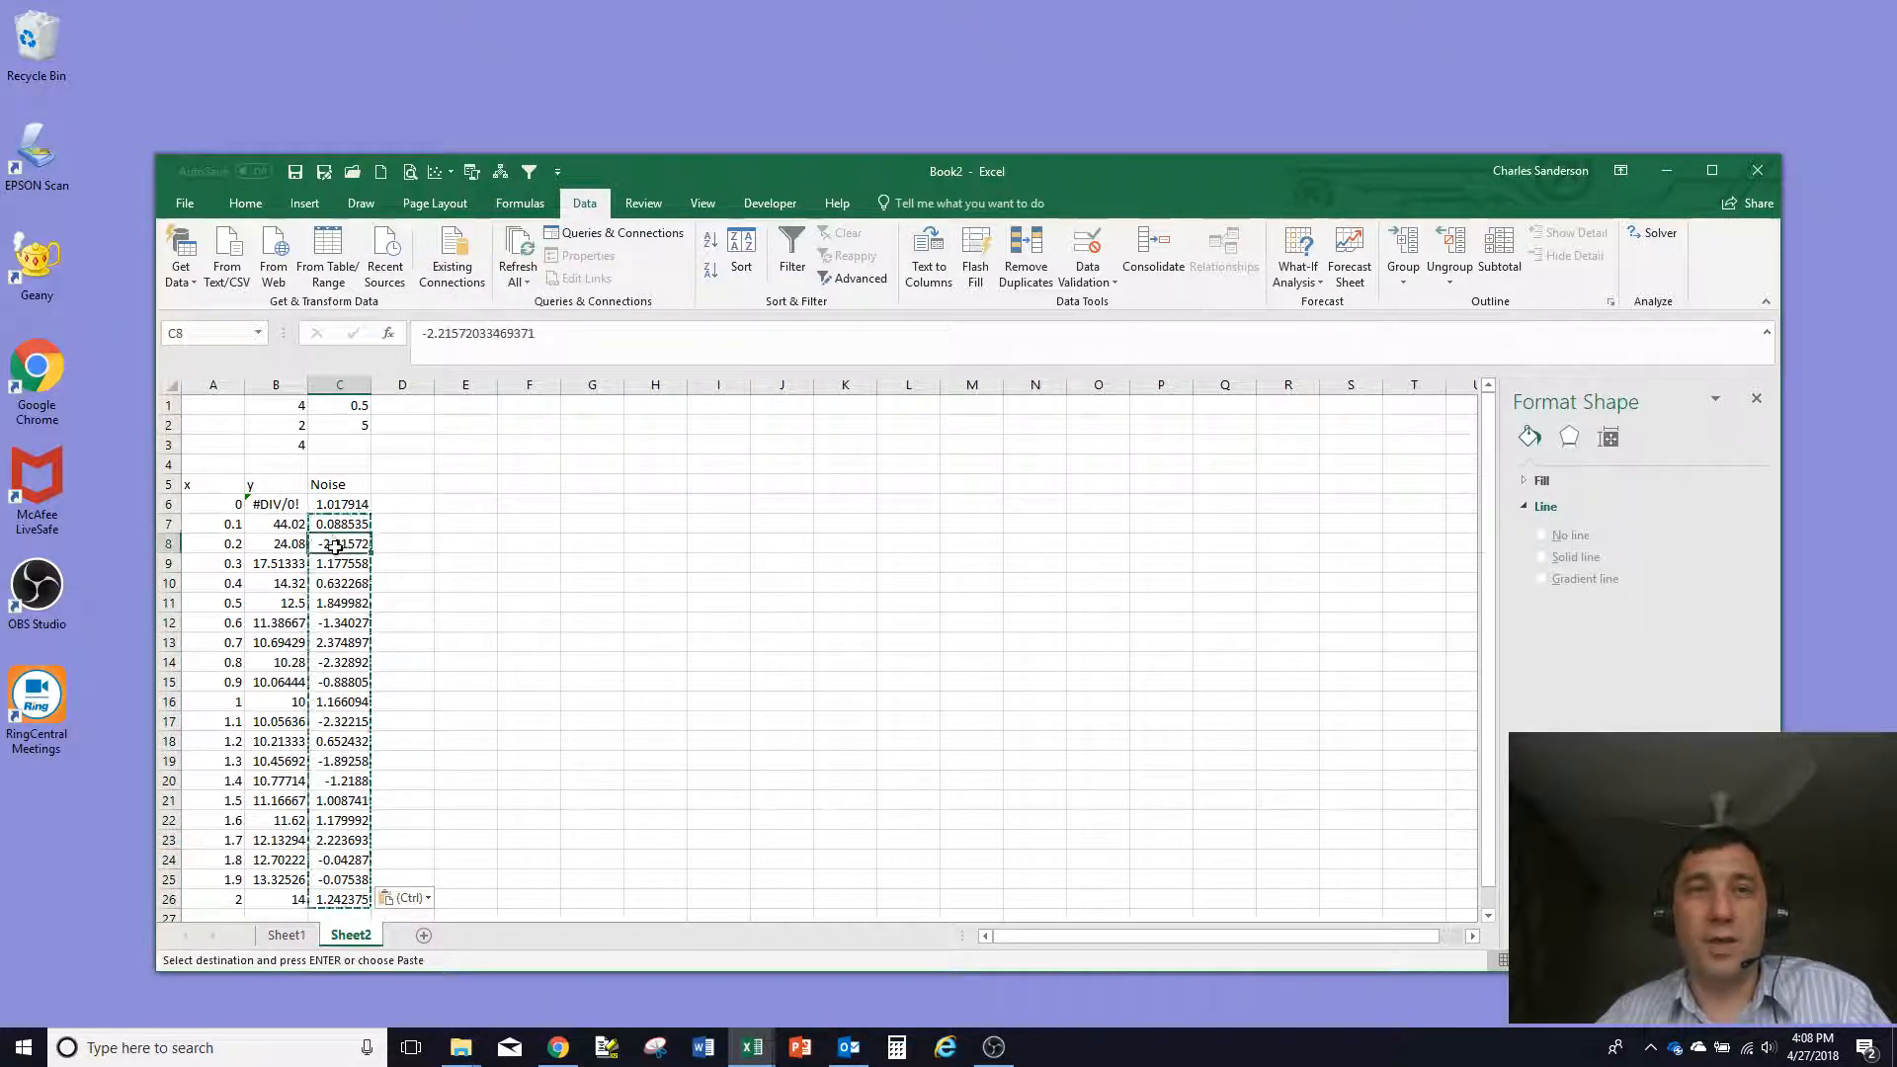
left_click(277, 501)
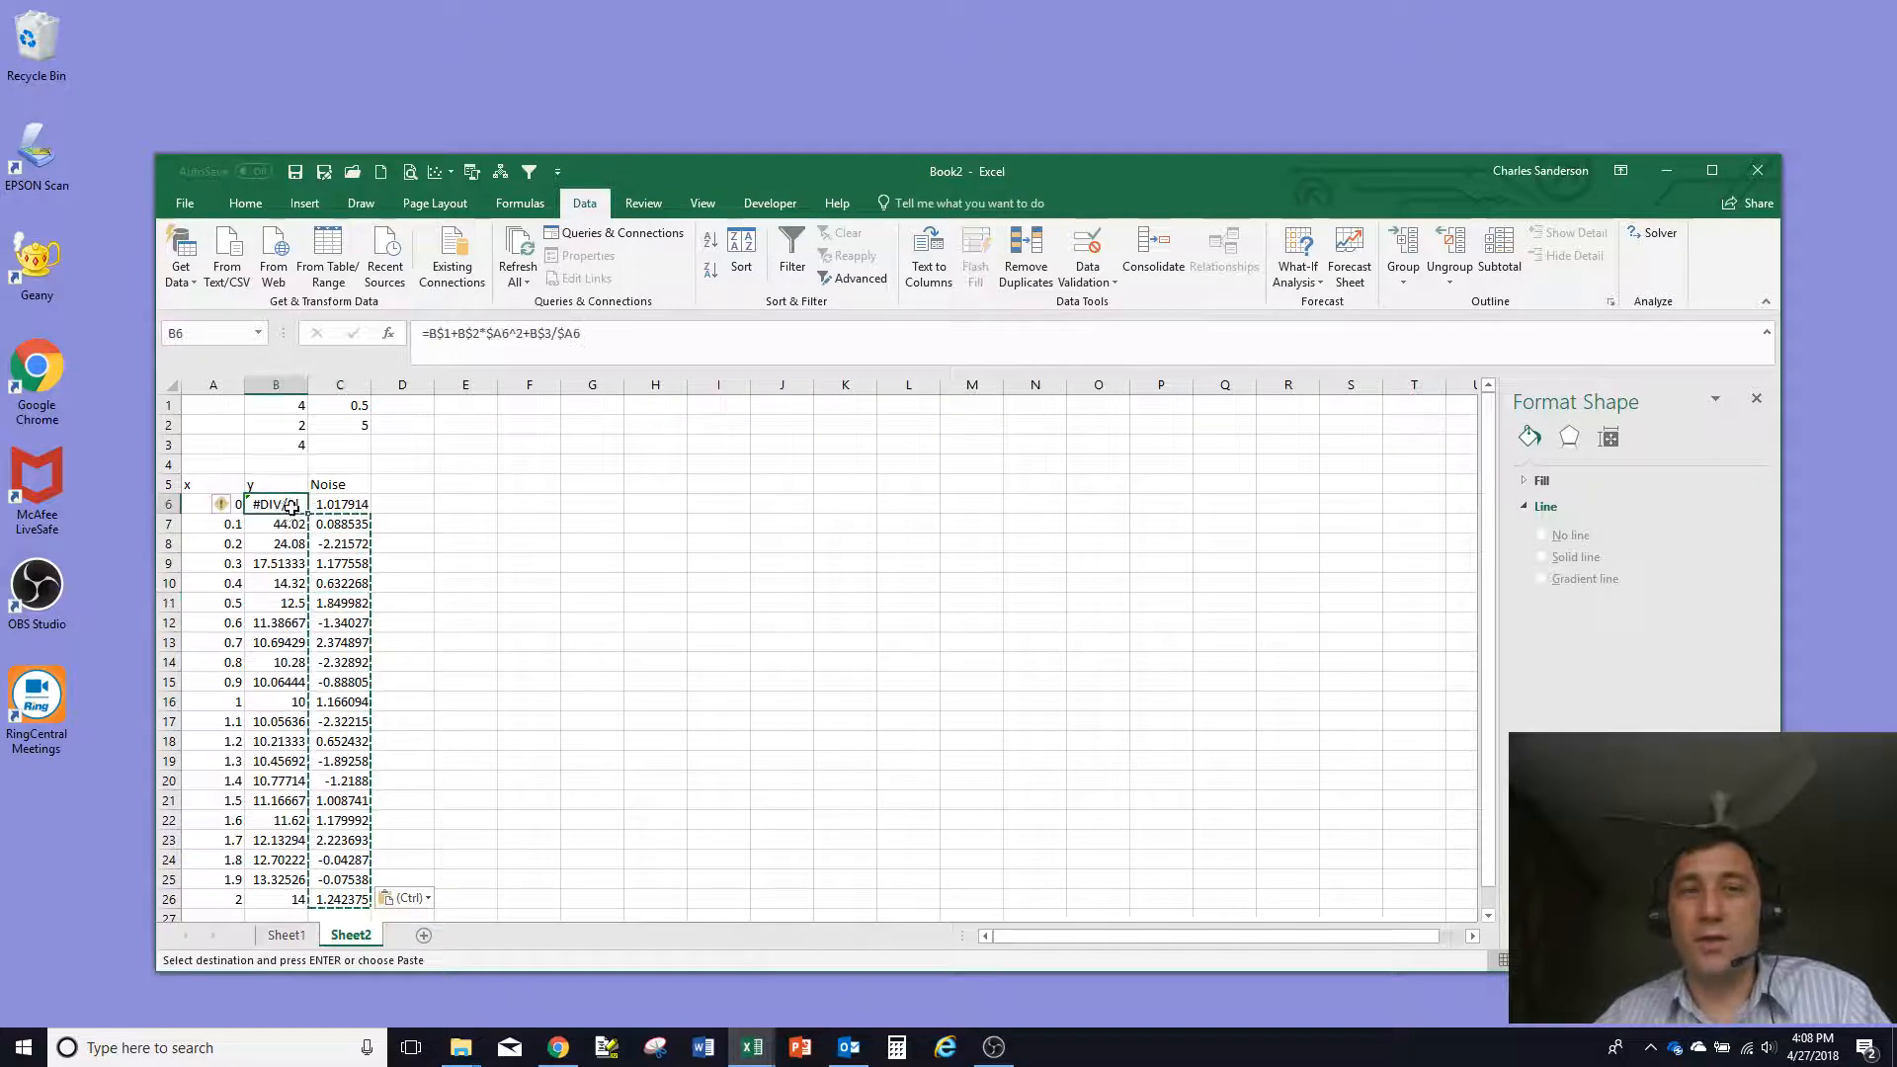
left_click(321, 510)
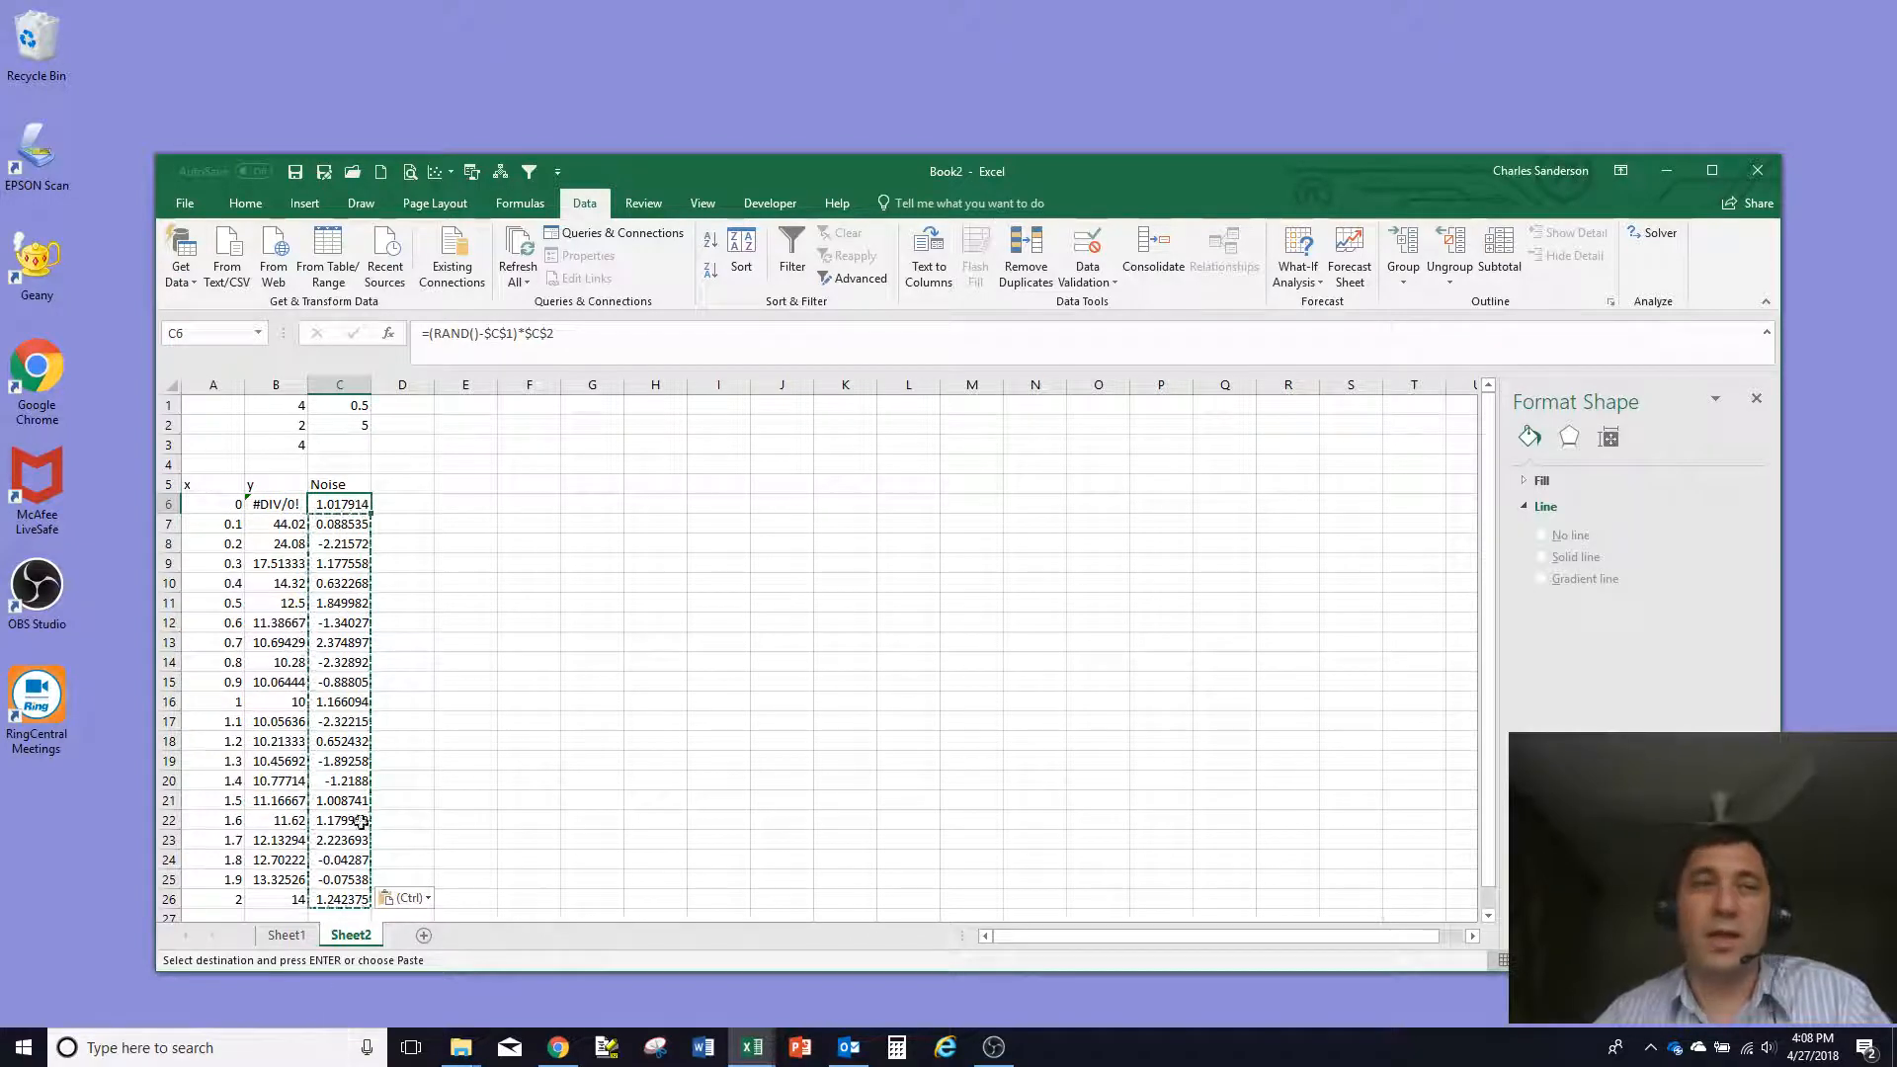
Enter the column header ym in cell D5, beside the Noise header
left_click(410, 486)
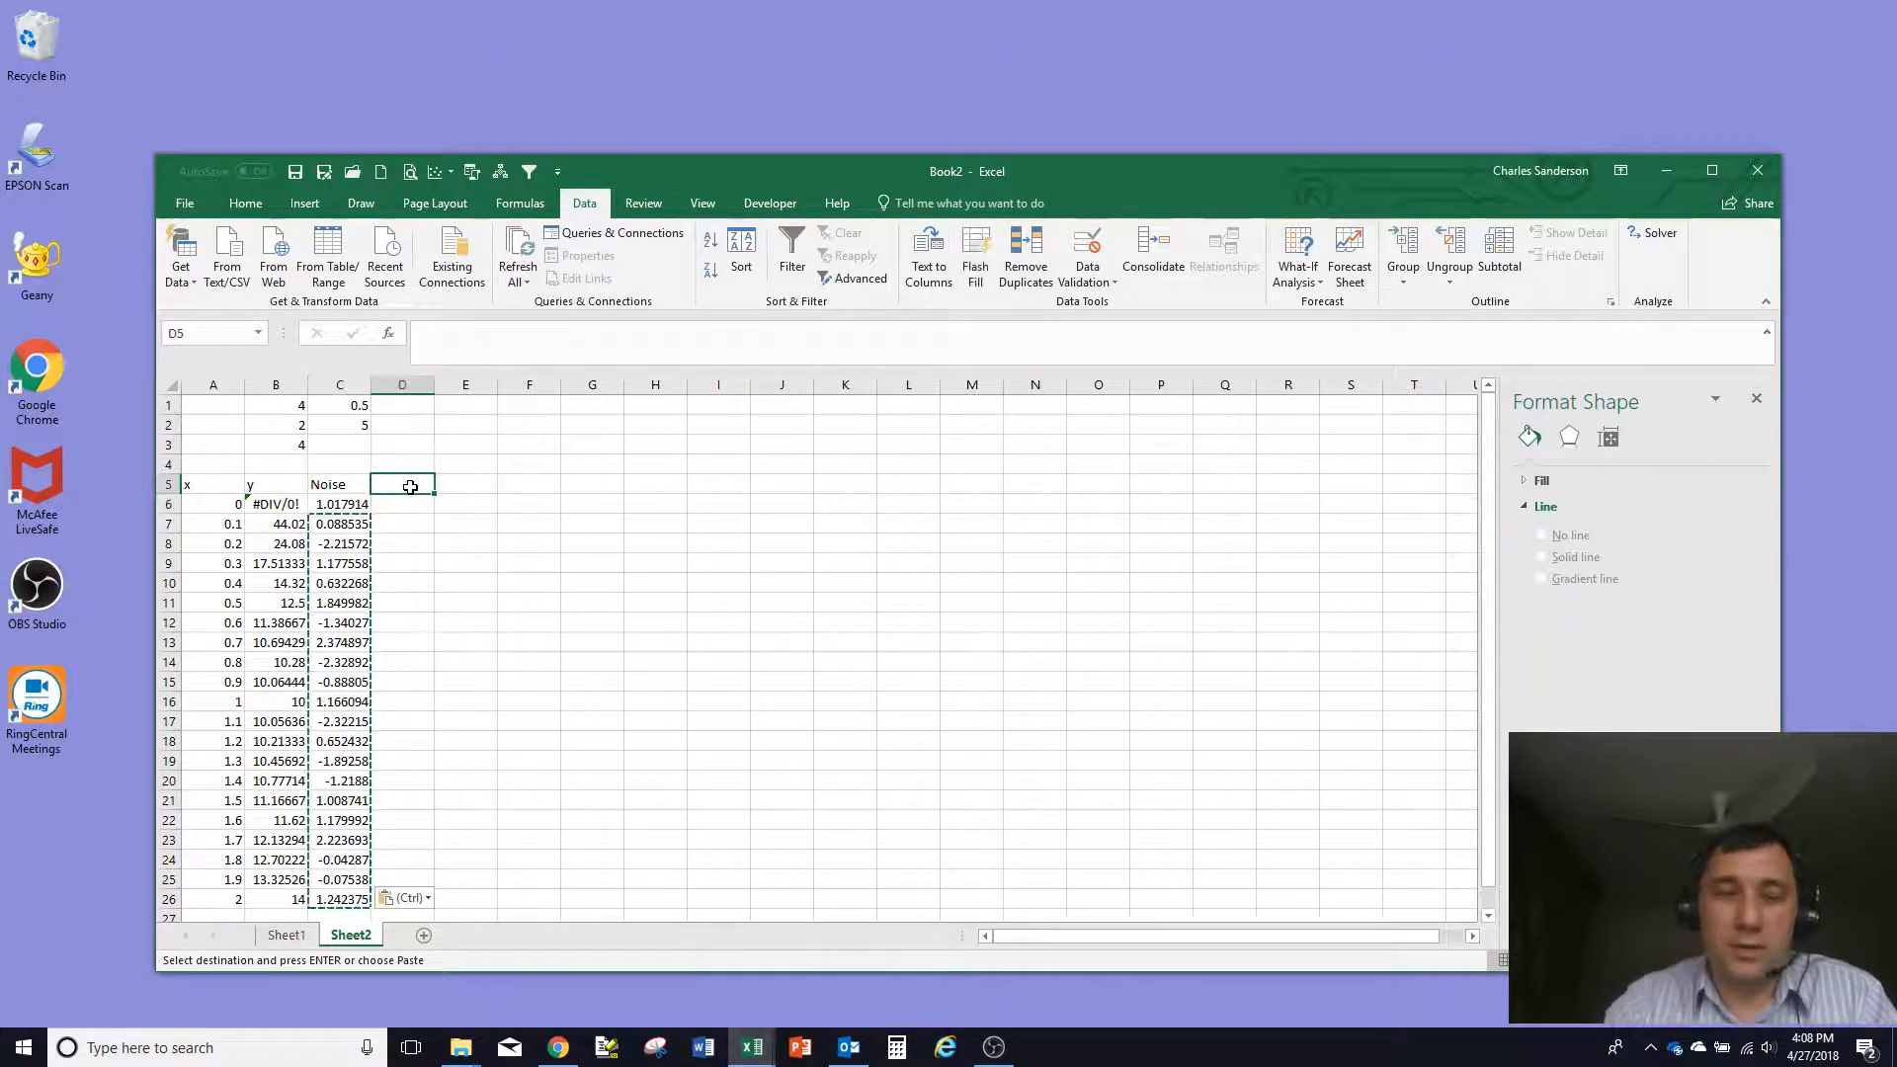
type("ym")
key("Return")
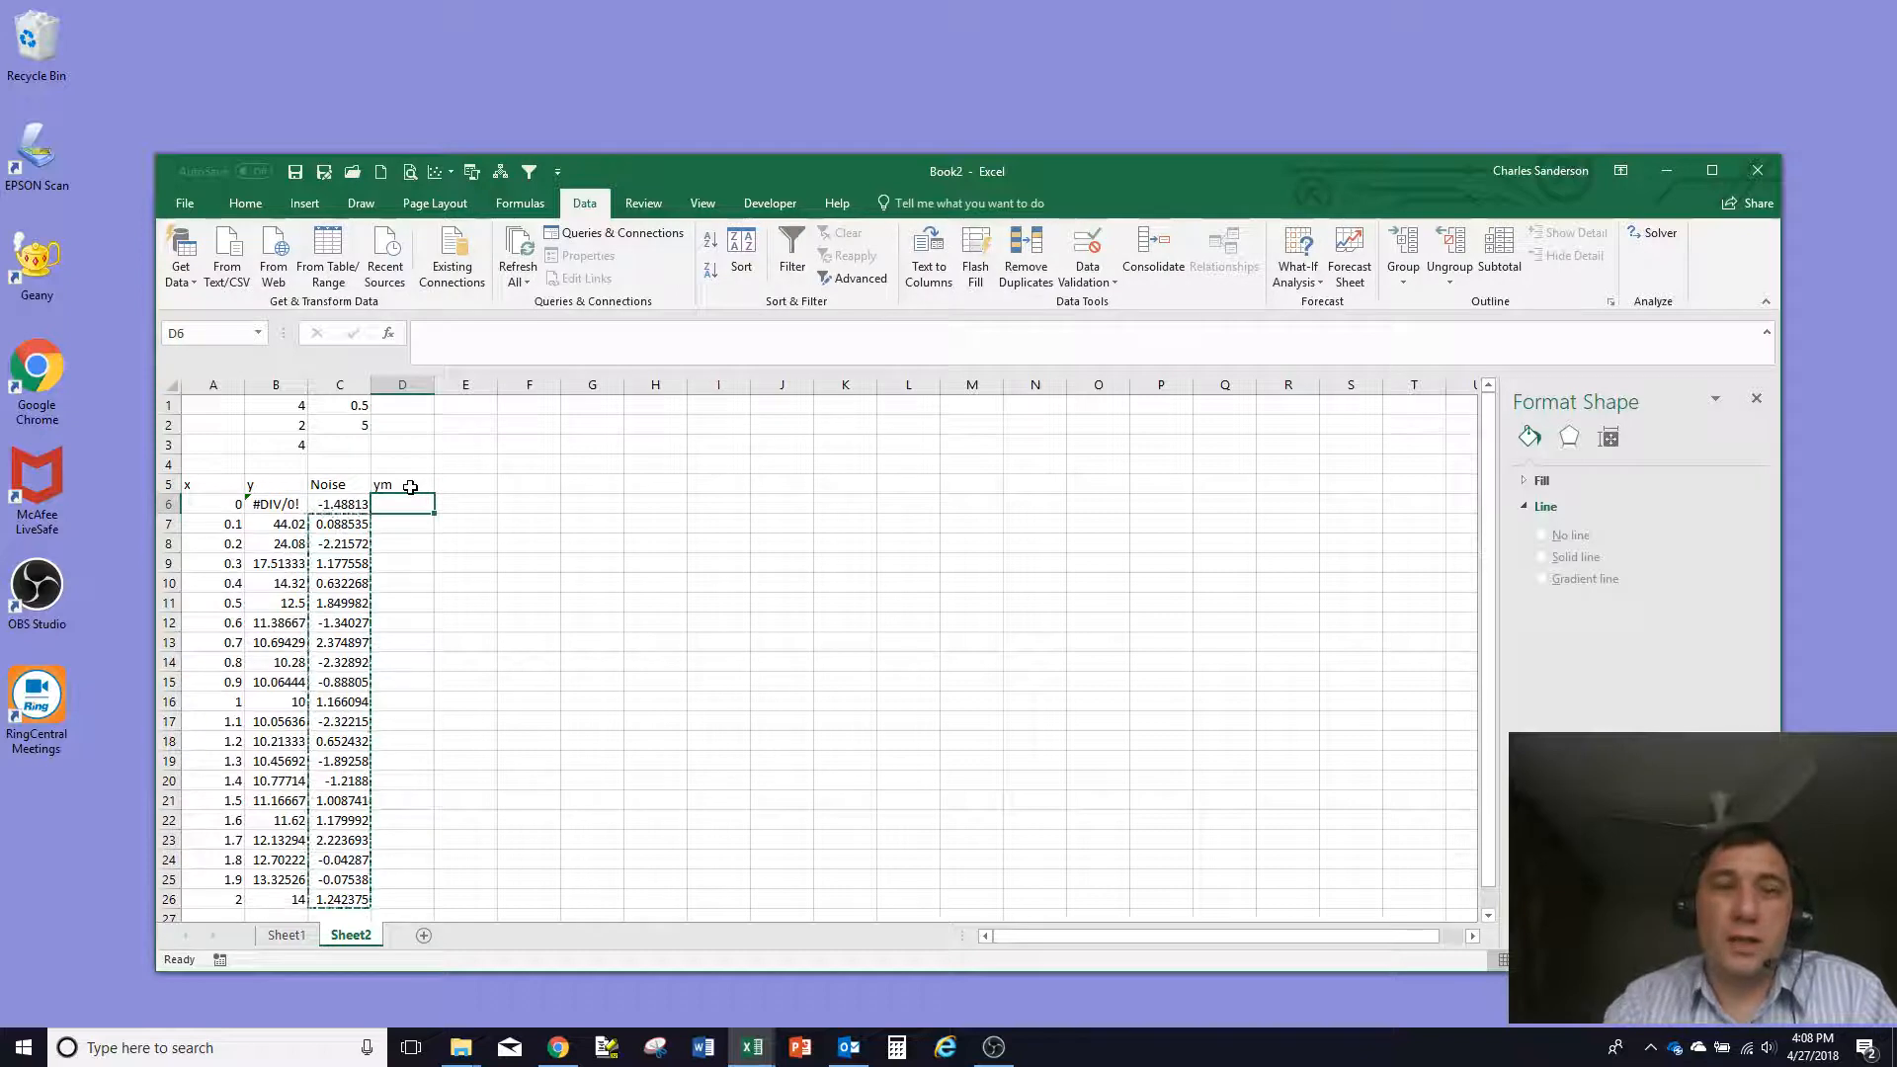
Enter the formula =B7+C7 in cell D7 and fill it down to D26
key("Return")
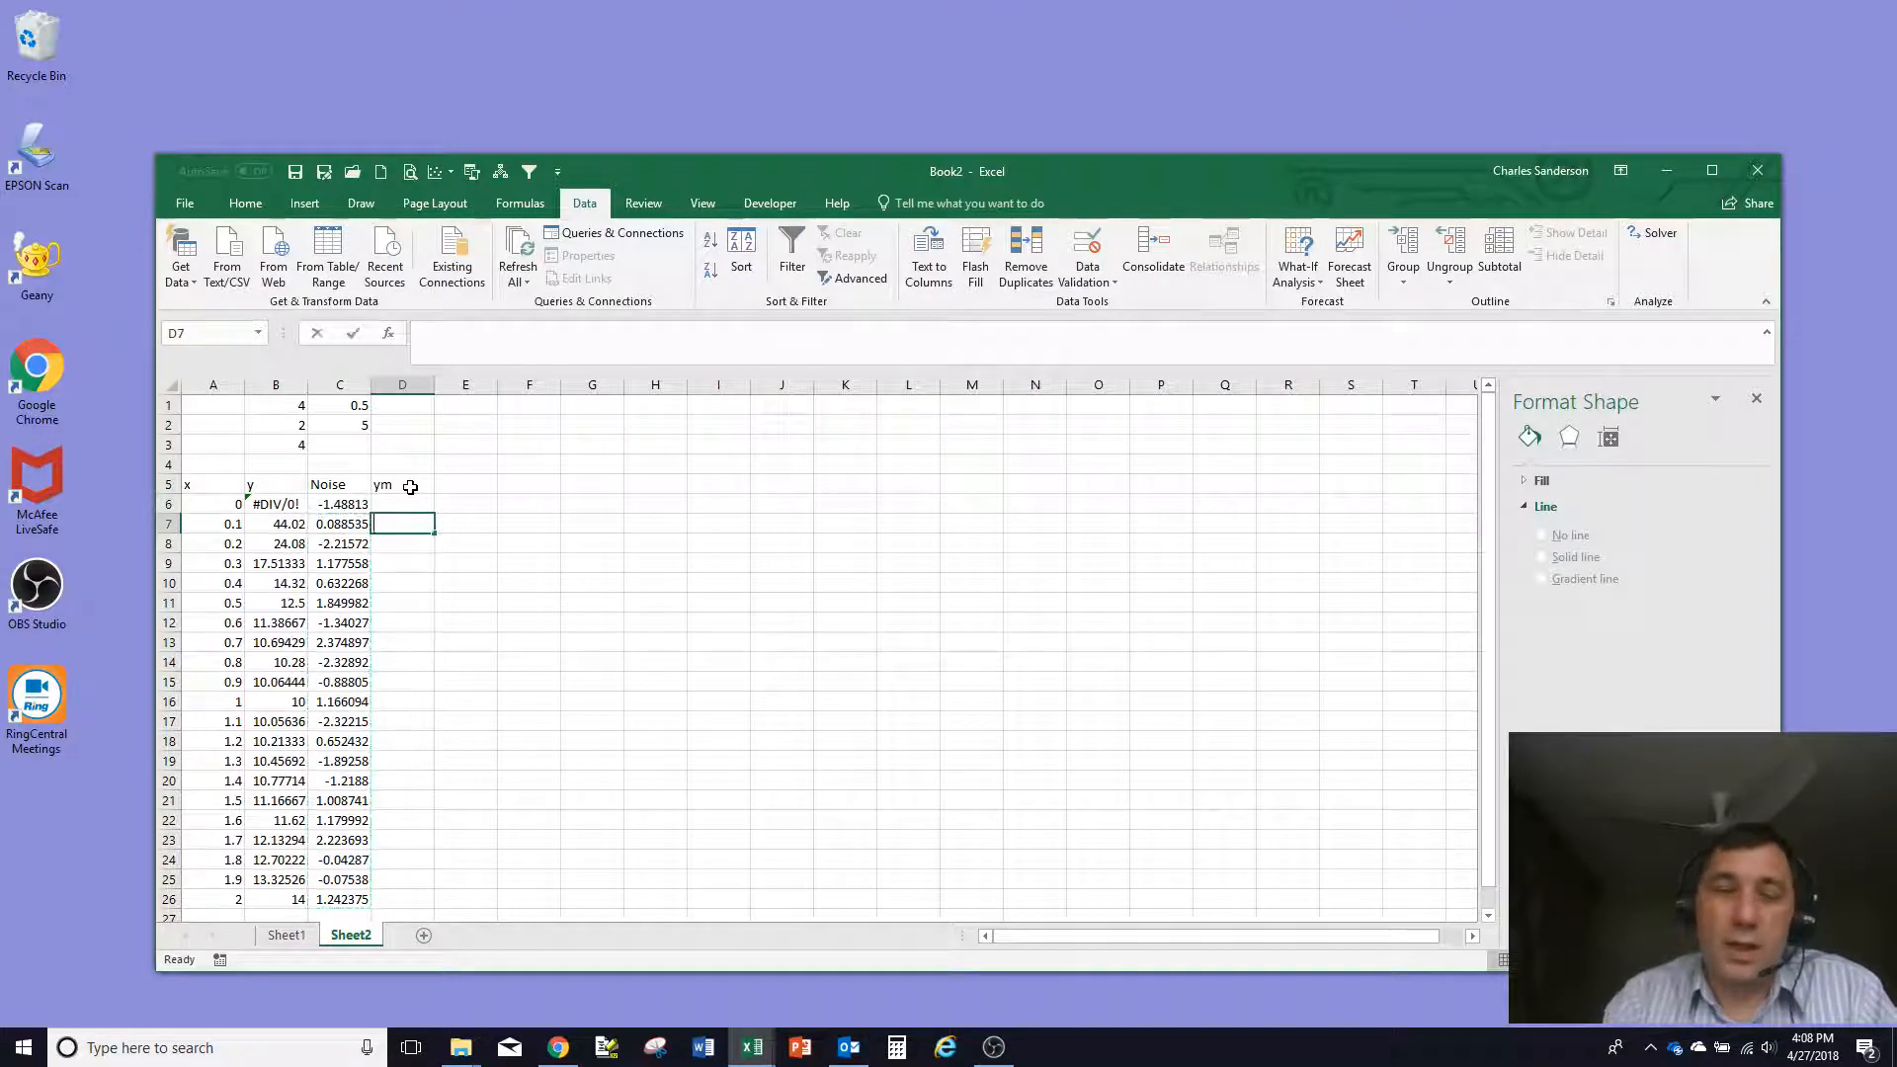
type("=")
key("Left")
key("Left")
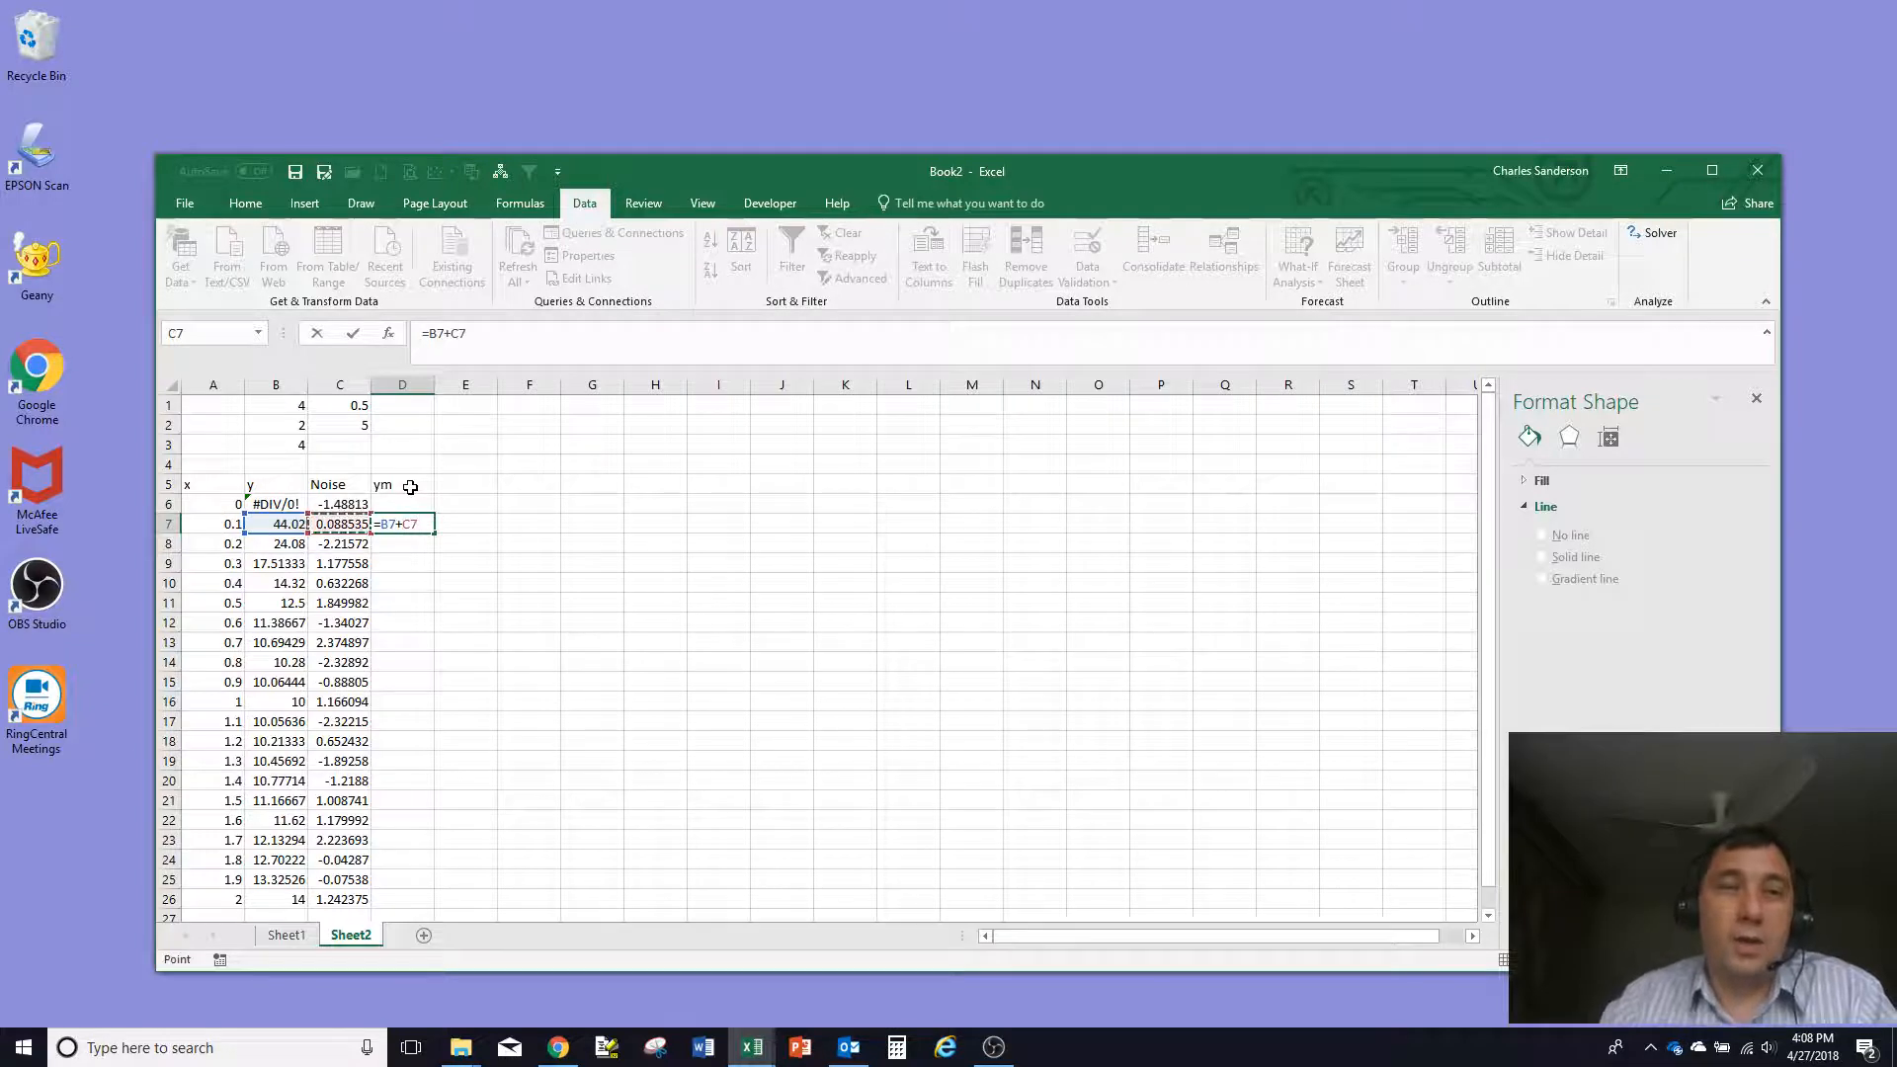
key("Return")
left_click(410, 521)
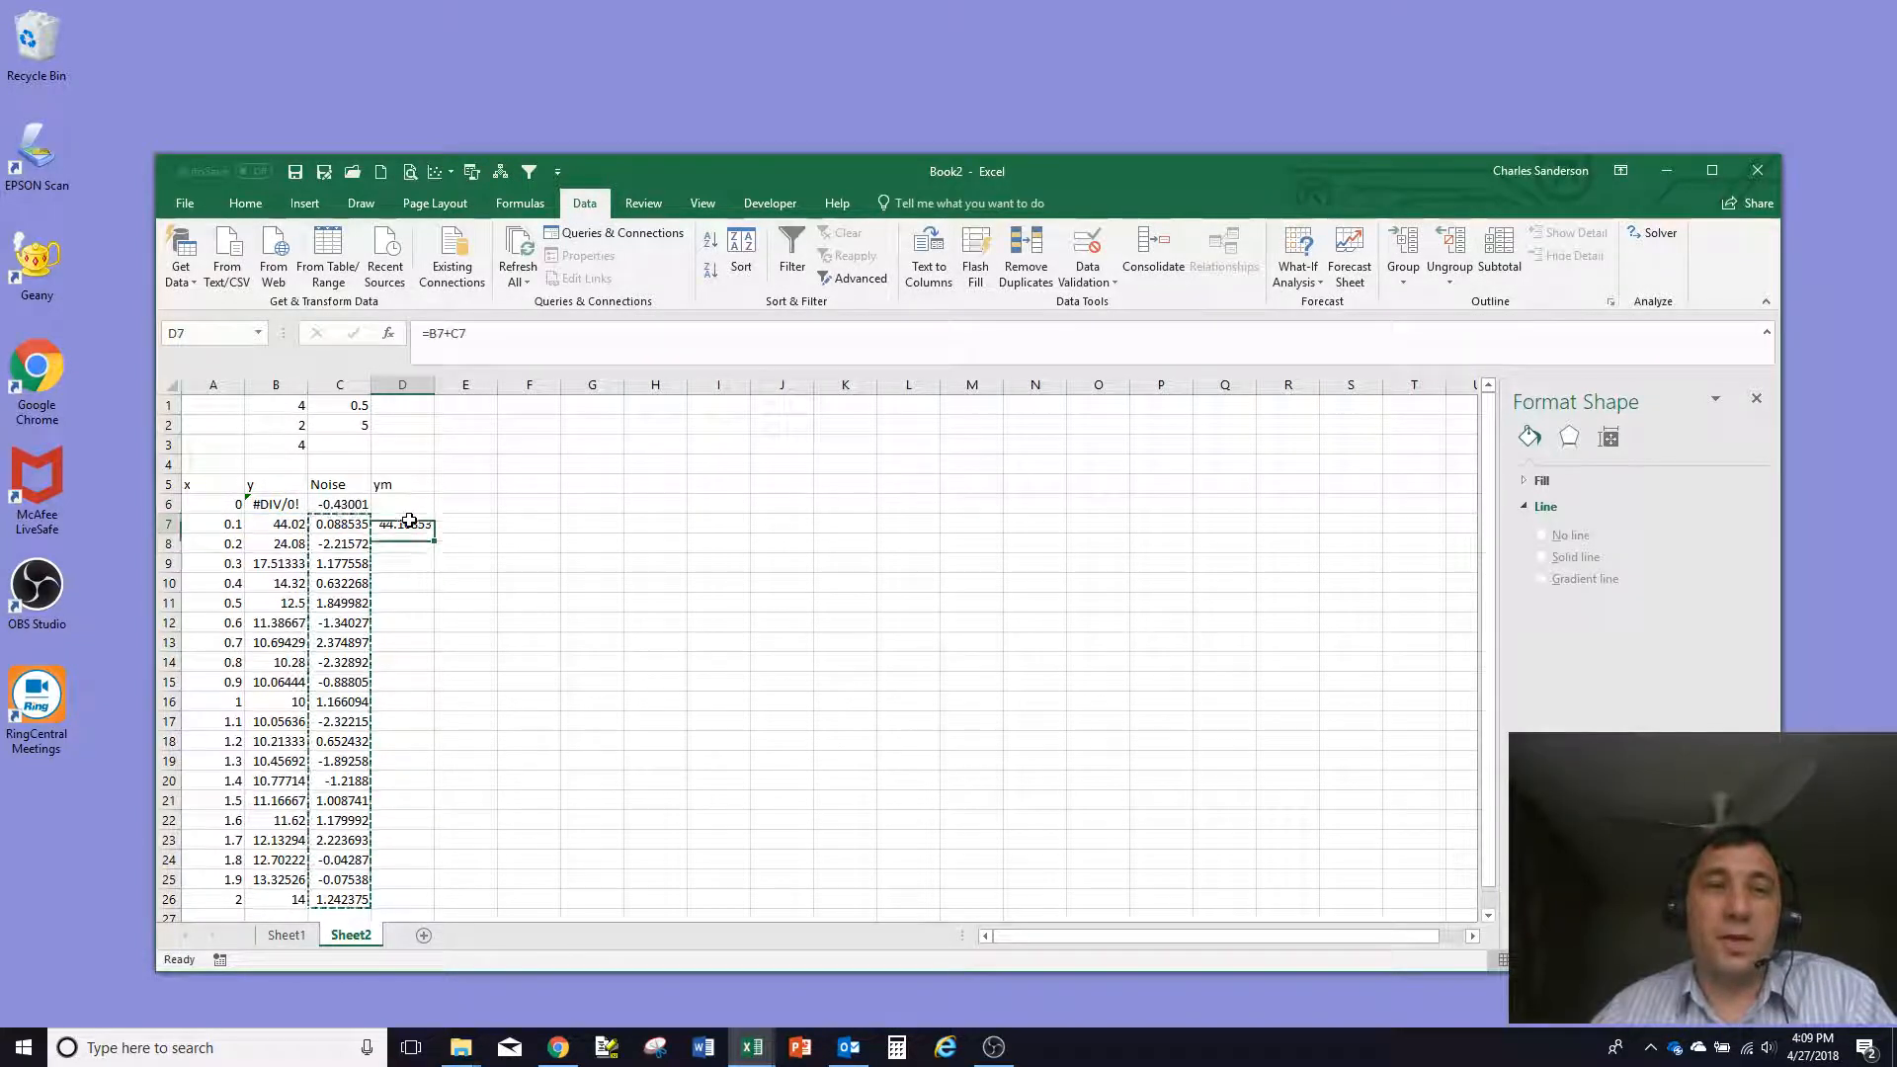
double_click(434, 533)
Enter the column header y Fit in cell E5
left_click(461, 494)
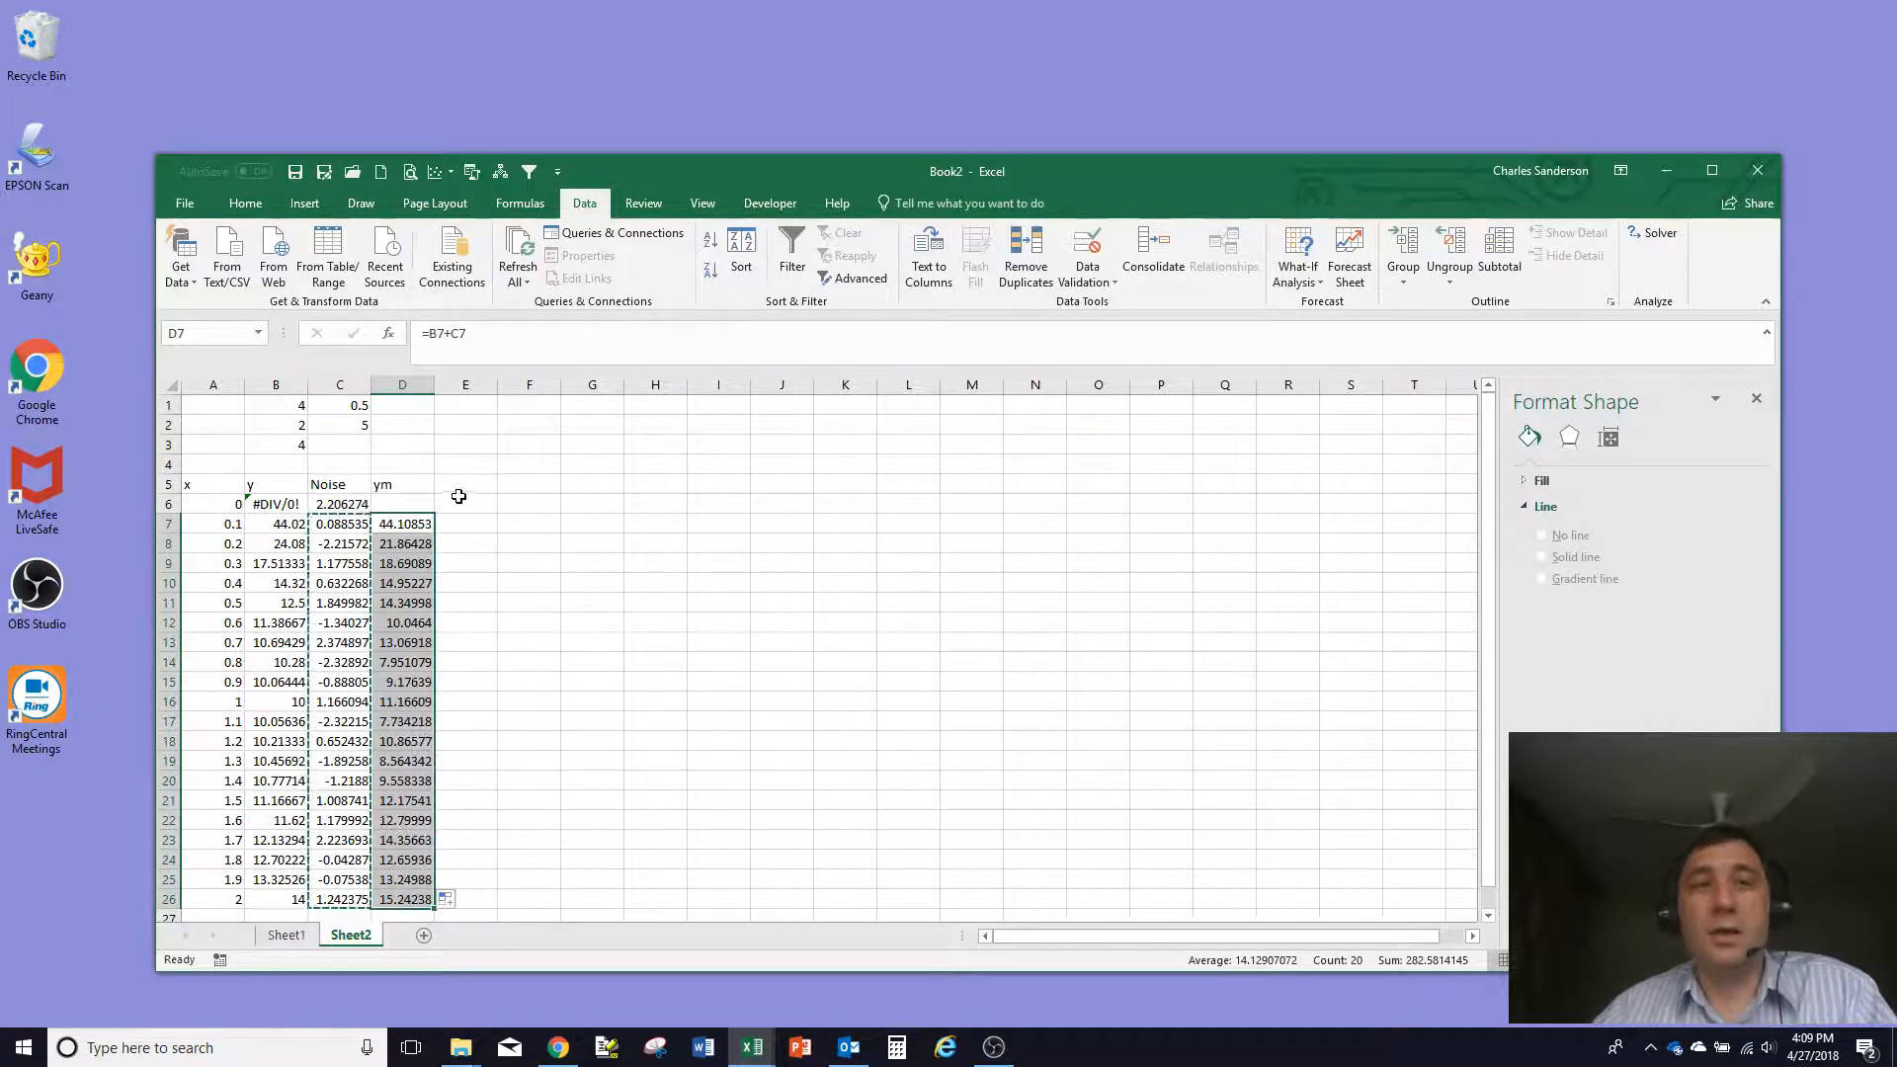
type("y")
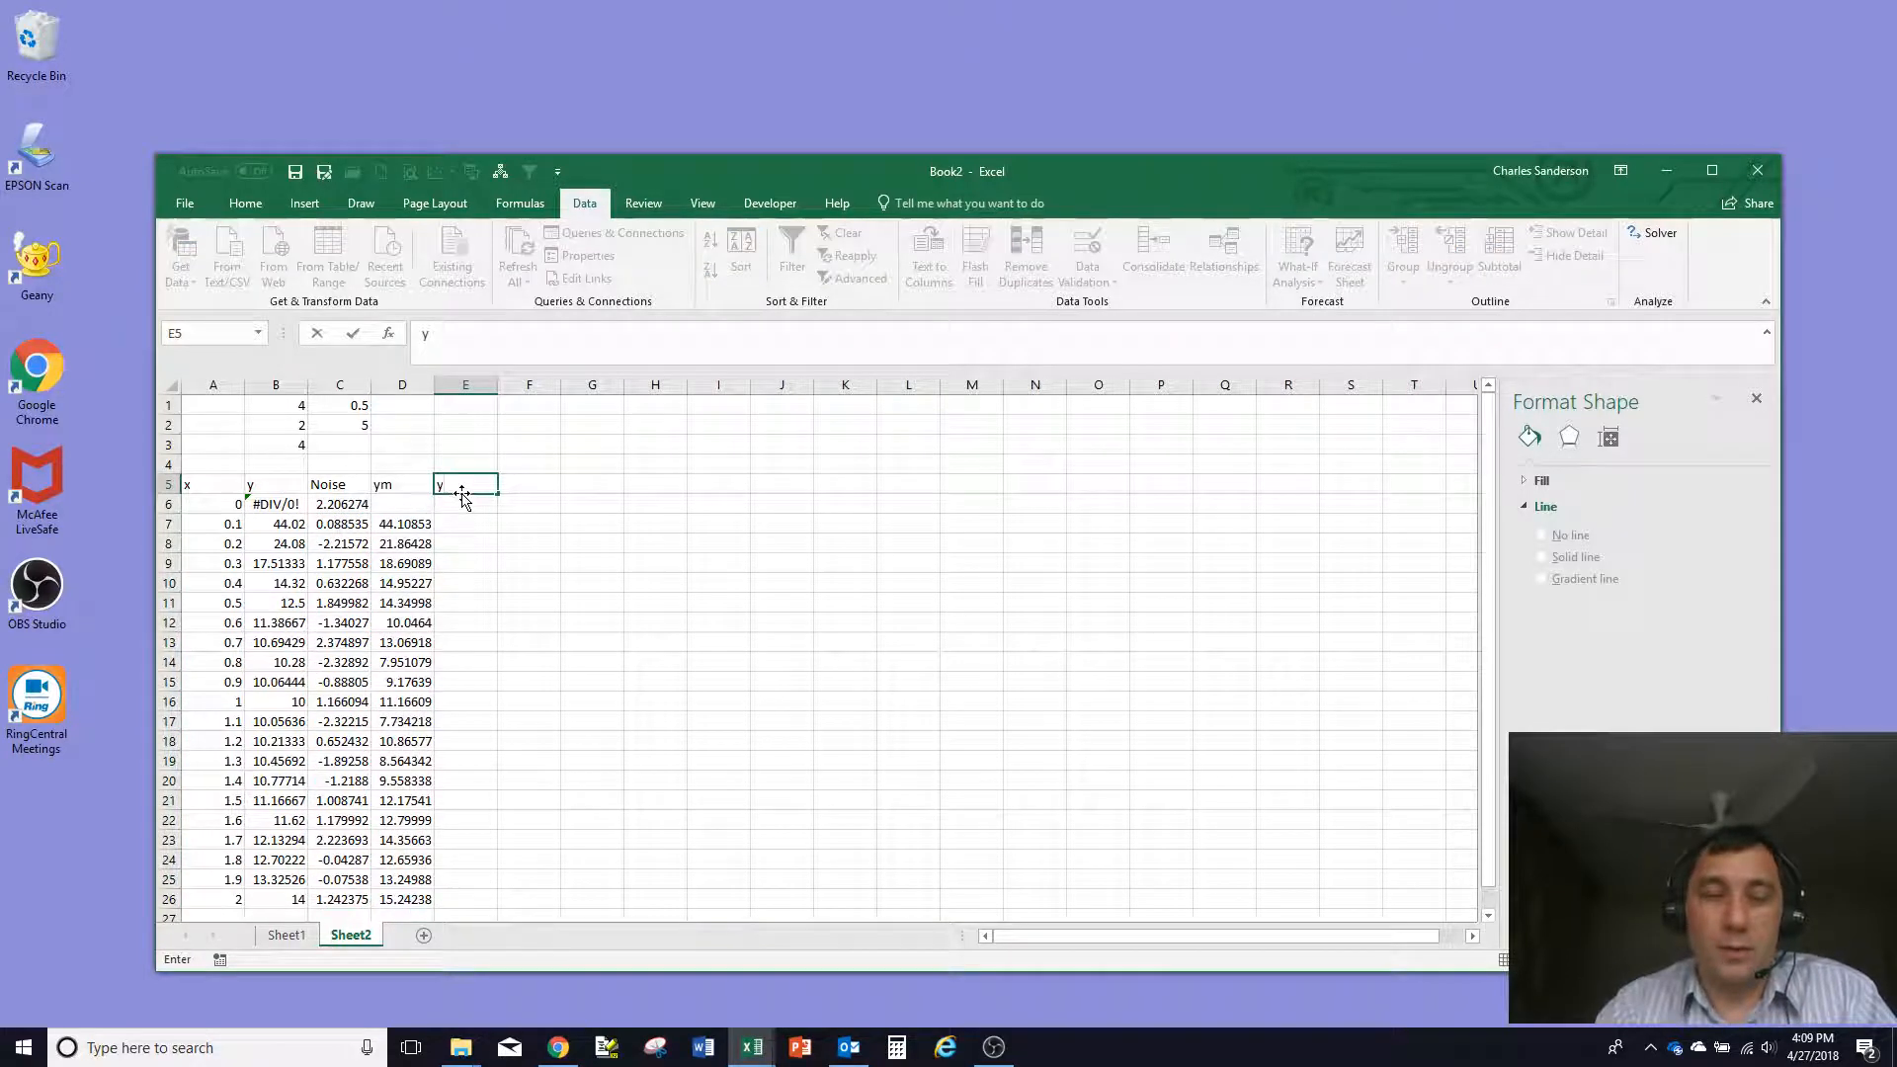
type("f")
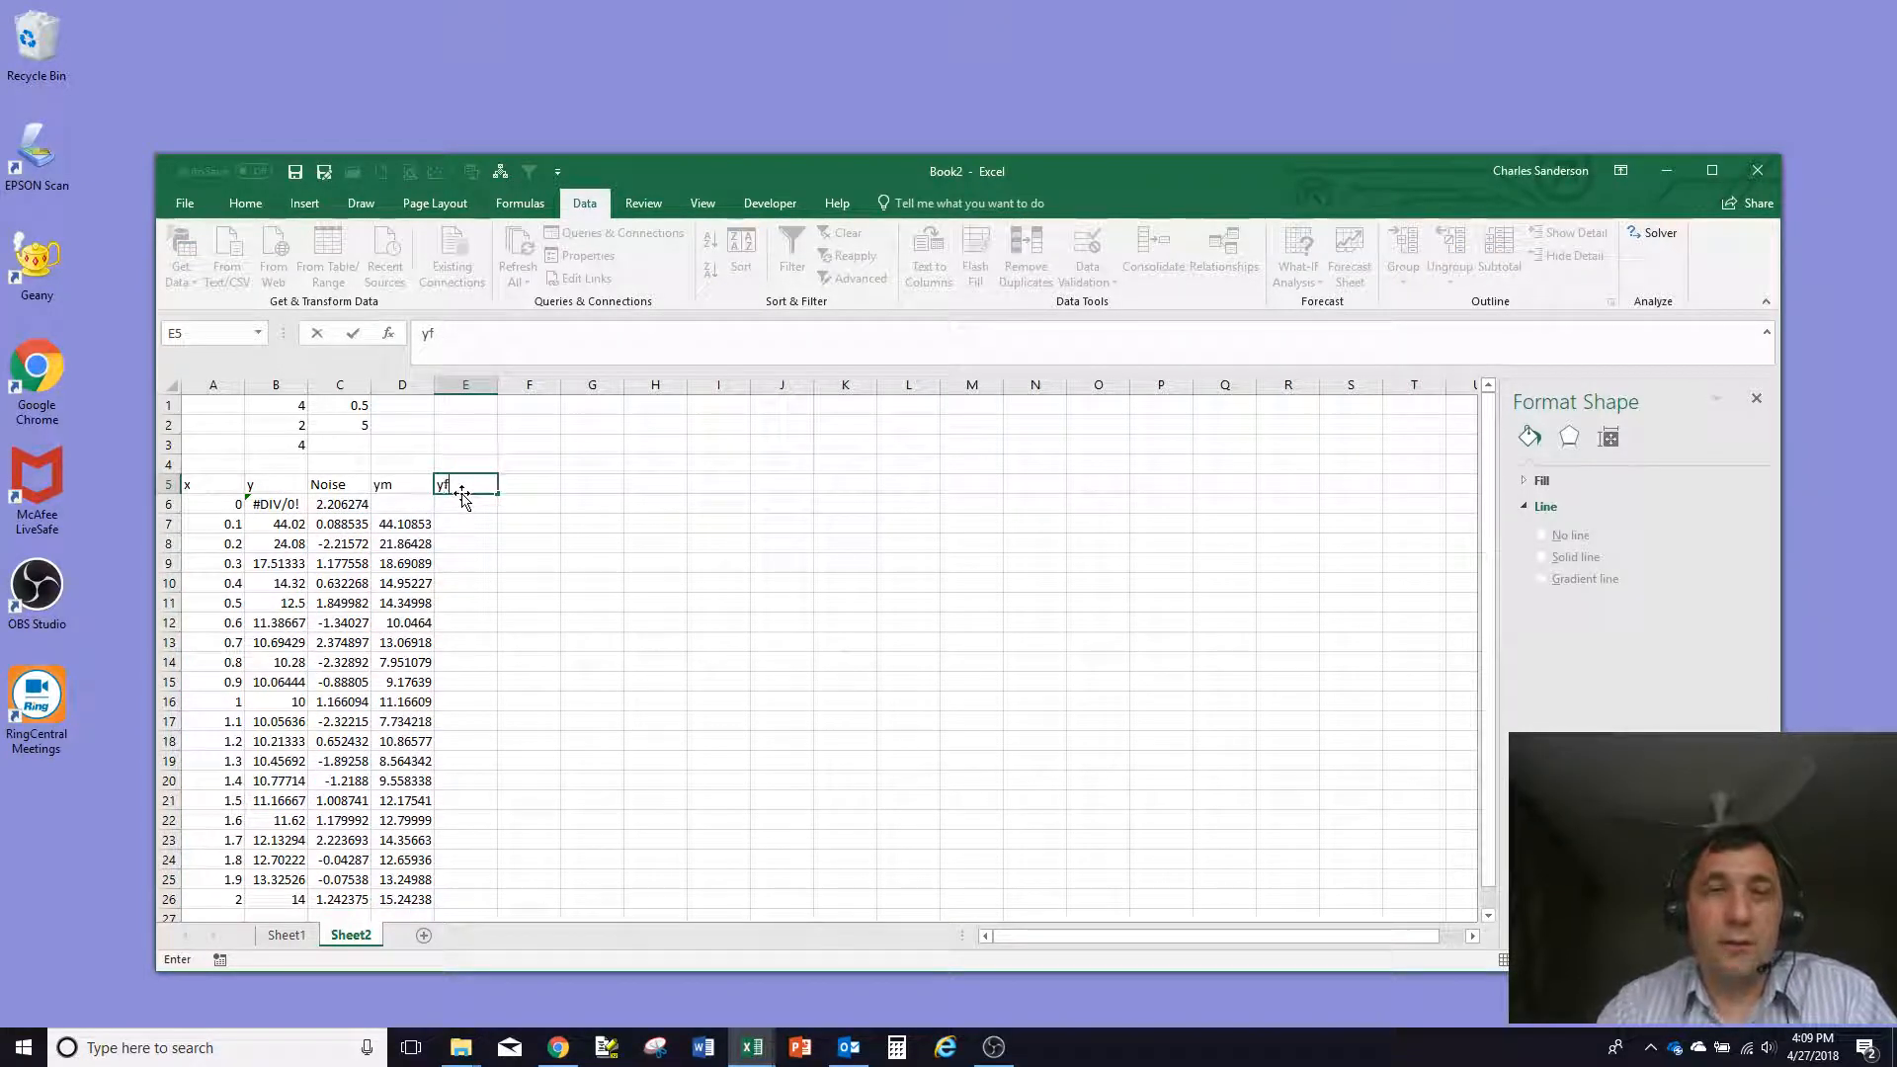
type("it")
key("Return")
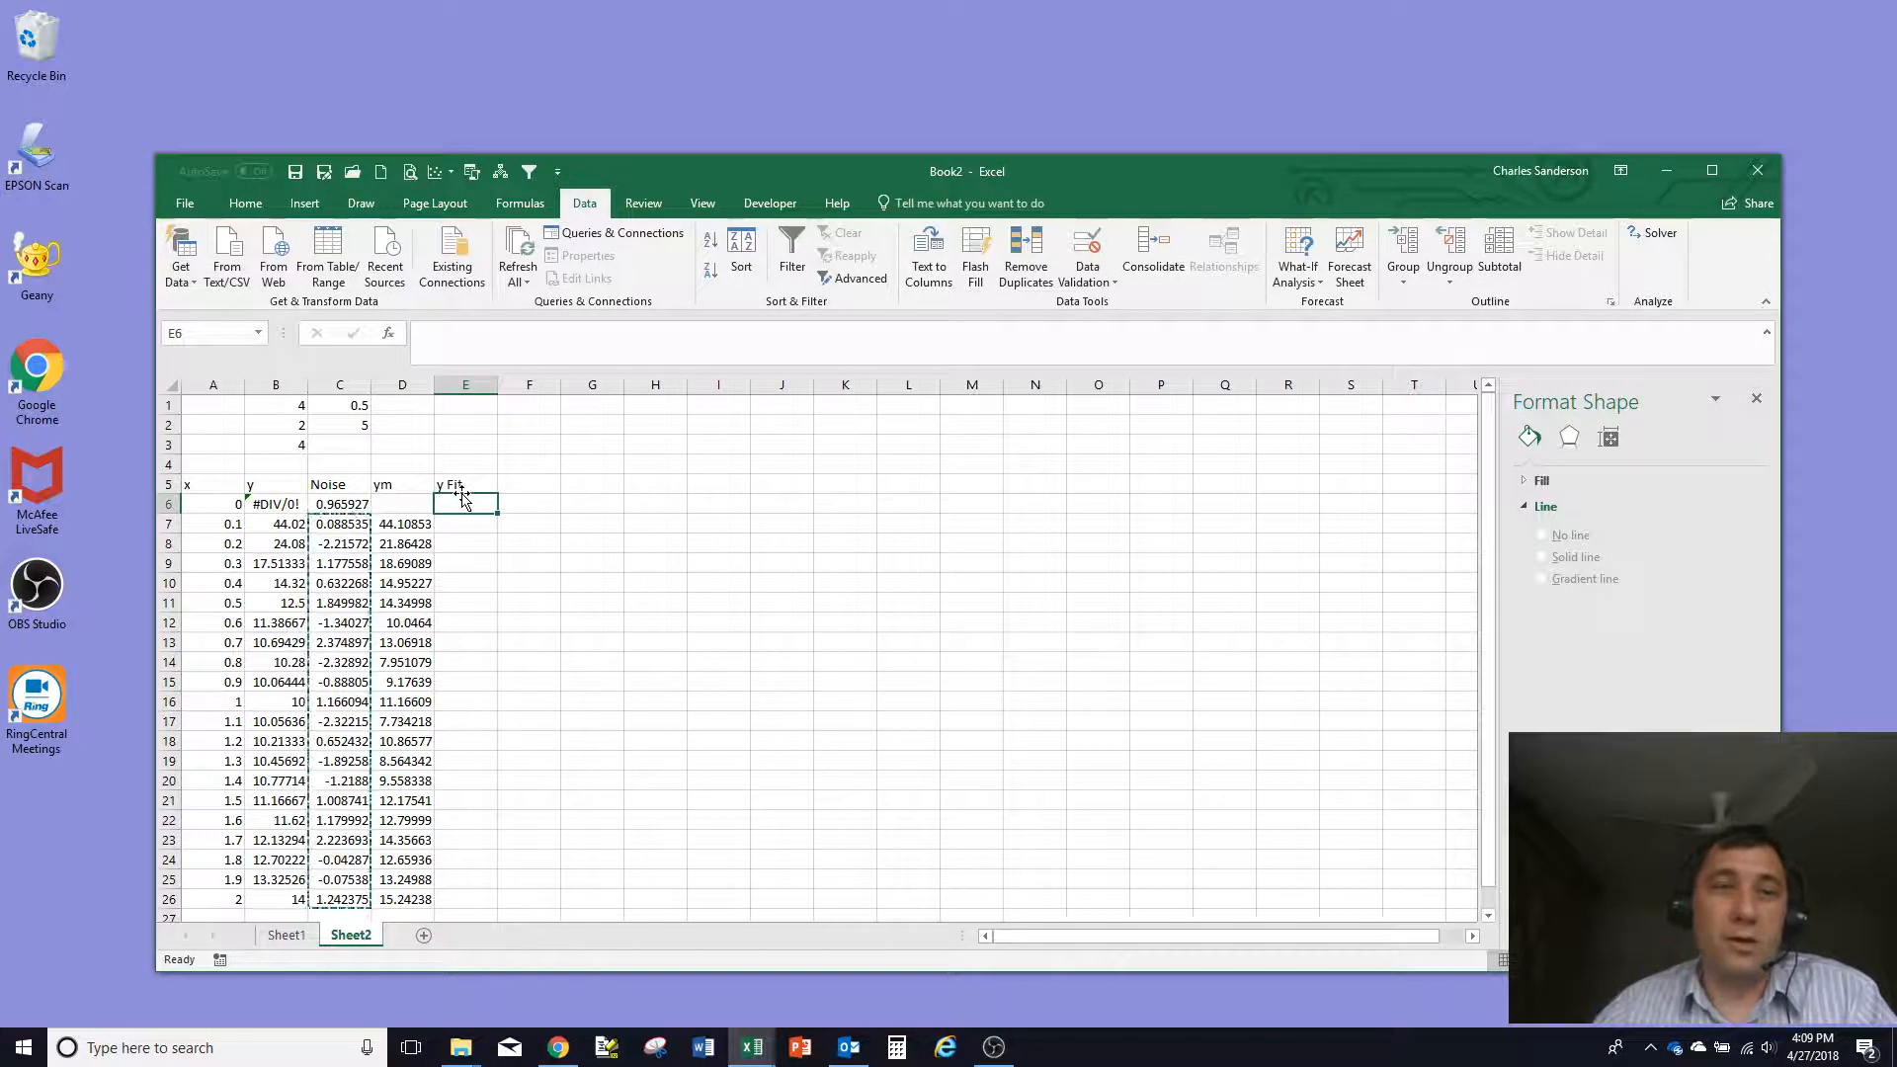
Copy the y formula from B7 into E7 and check which cells the pasted formula references
key("Down")
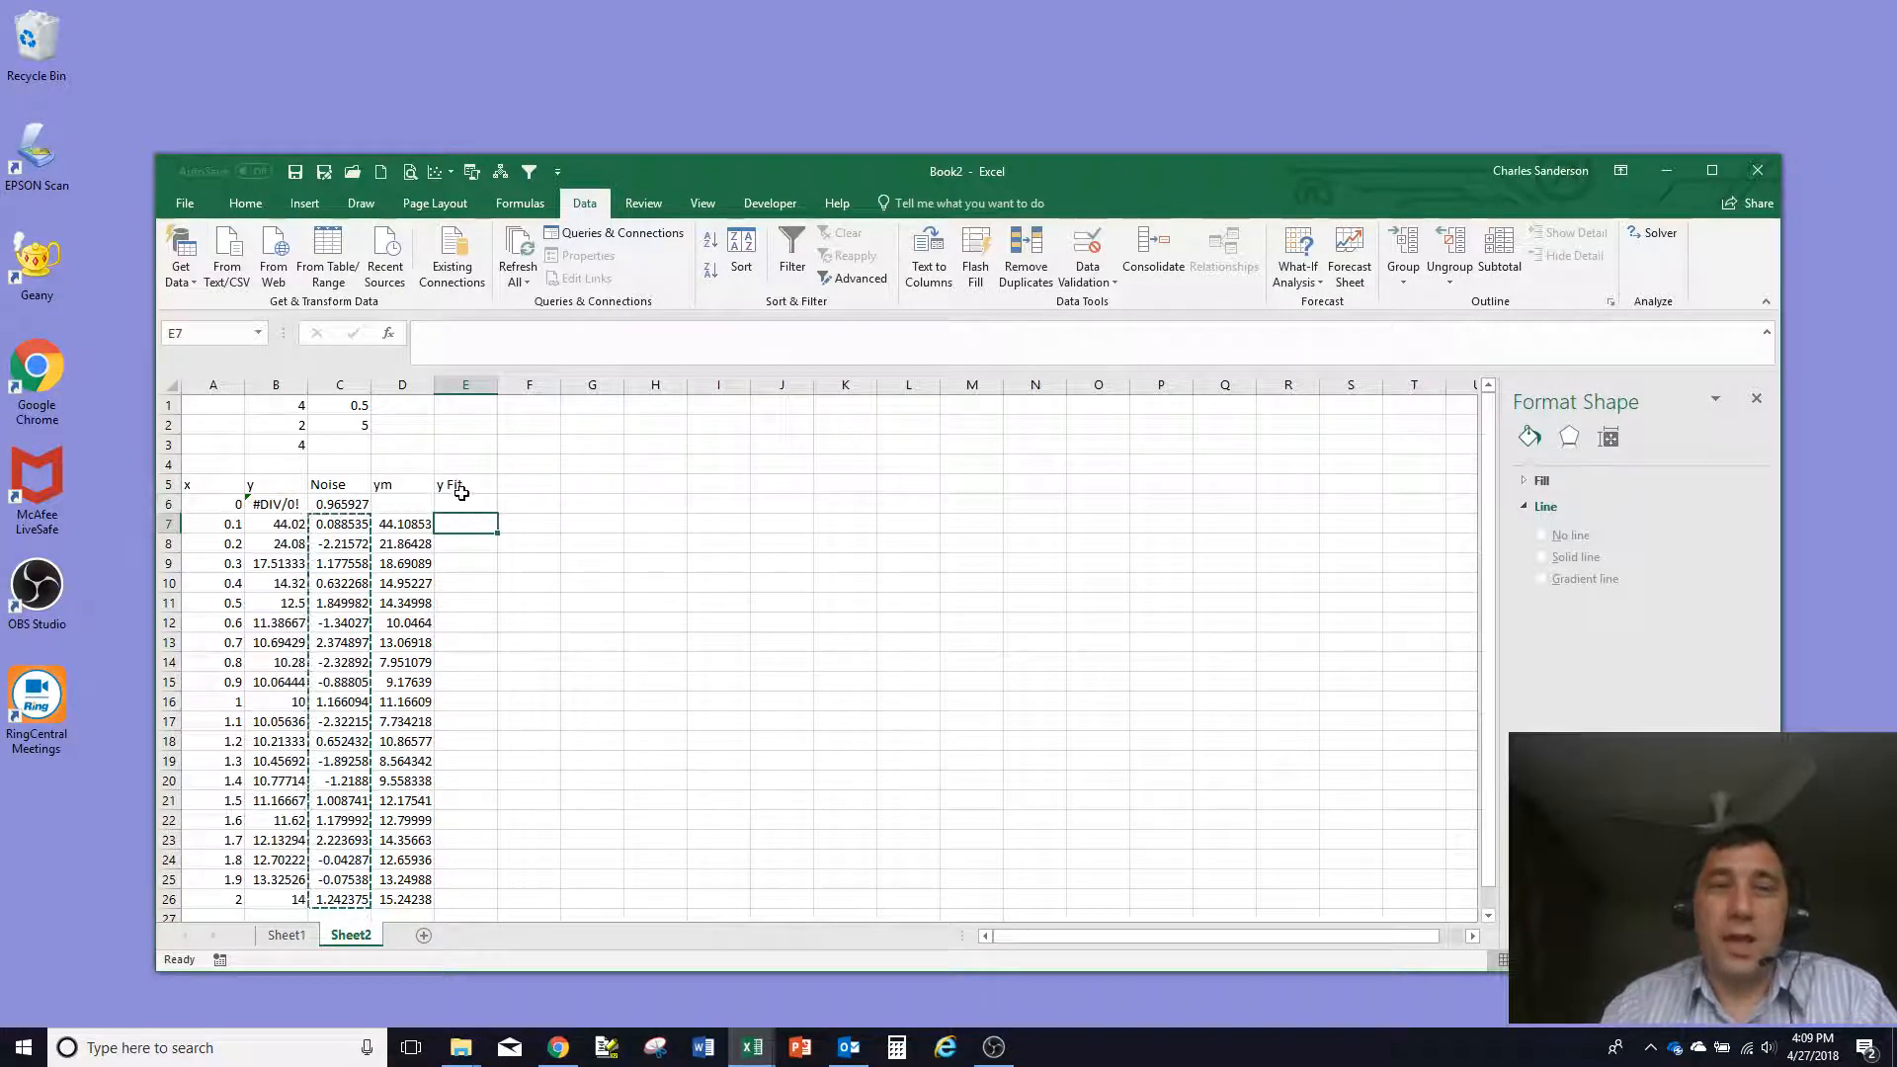
left_click(281, 523)
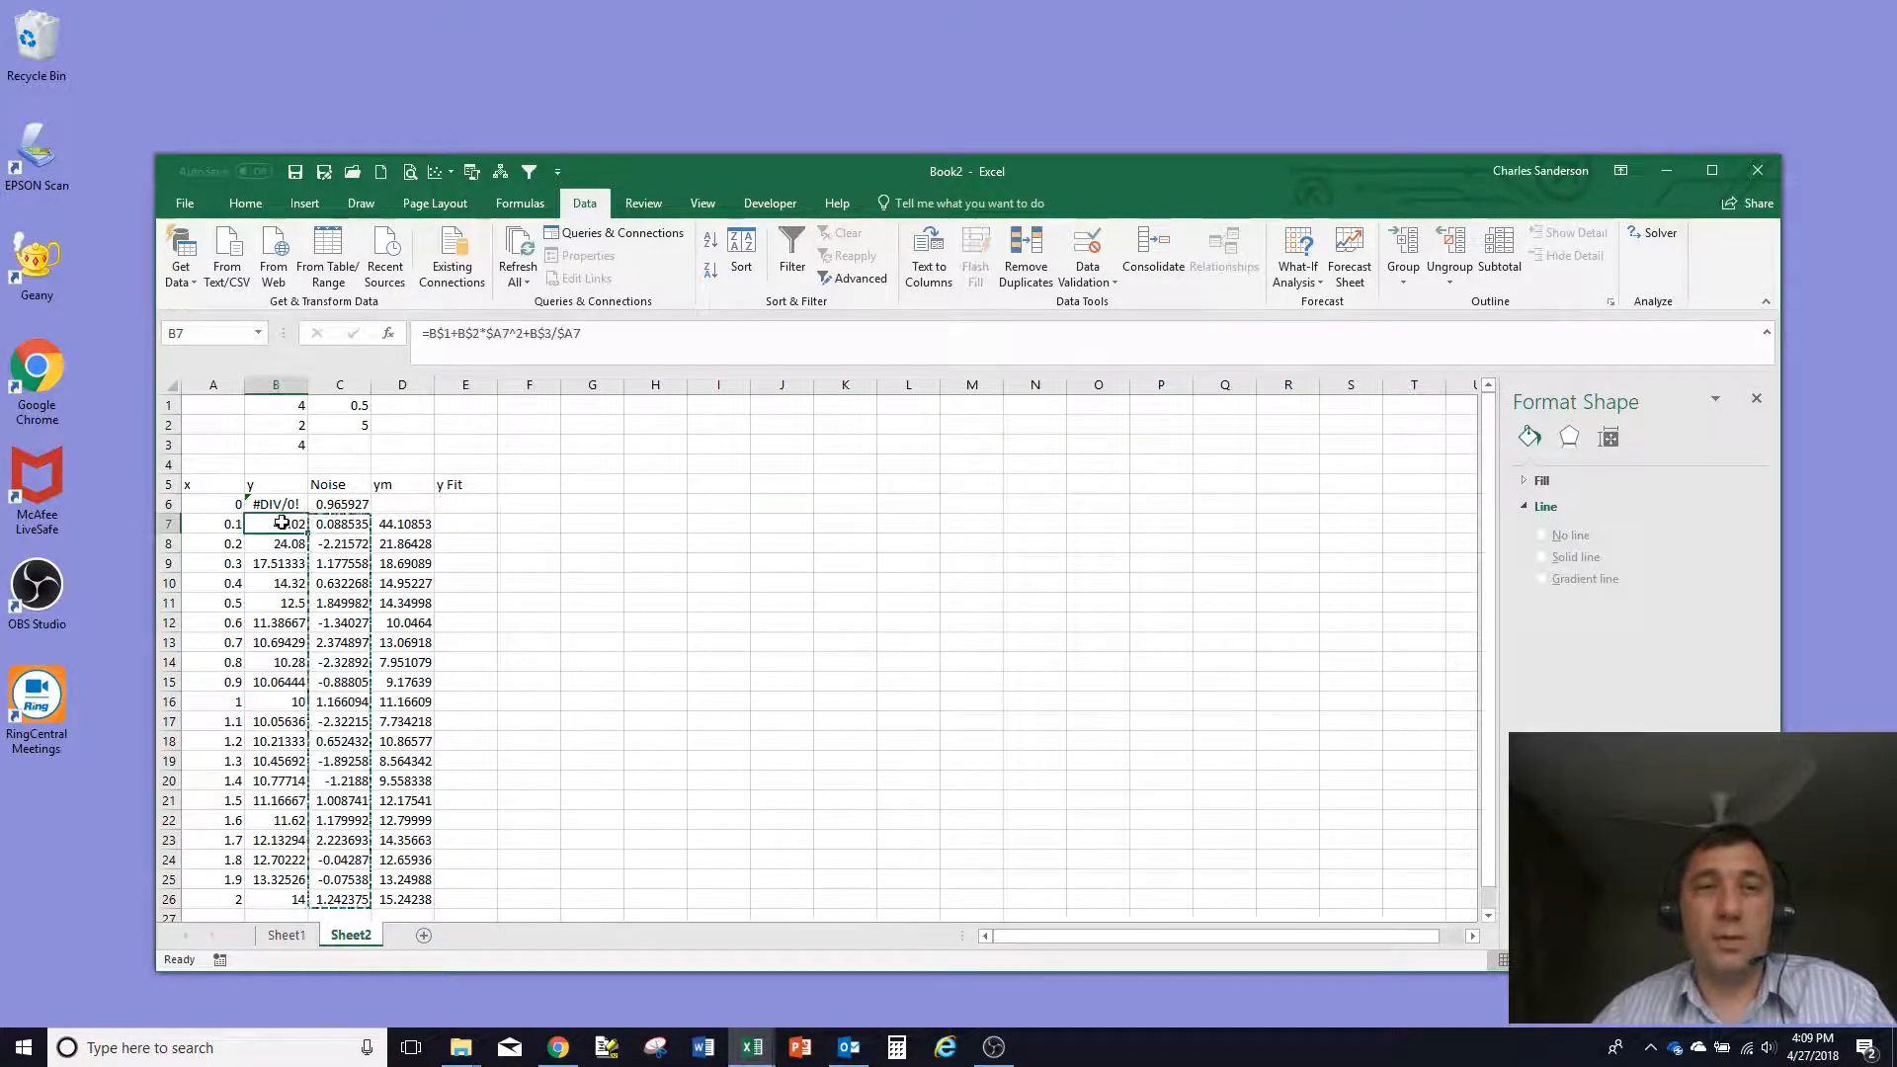
key("ctrl+c")
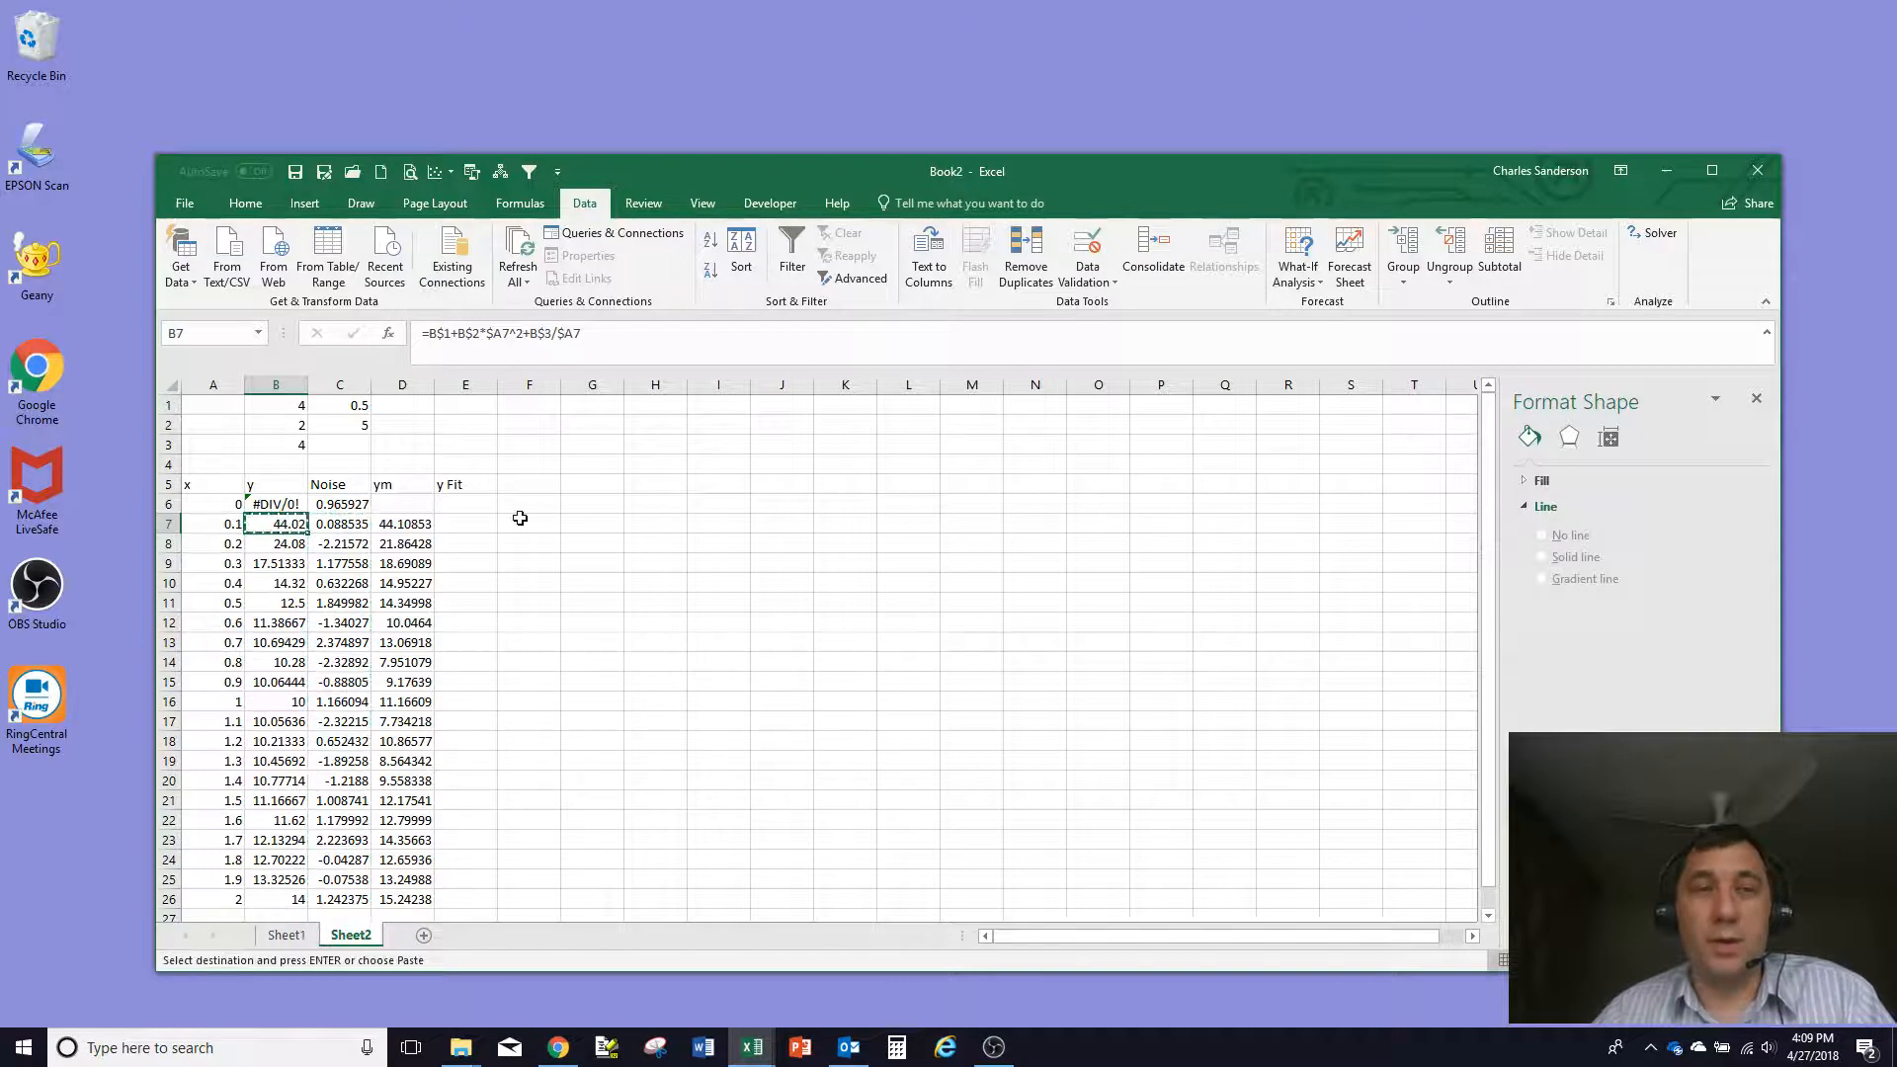
left_click(466, 522)
key("ctrl+v")
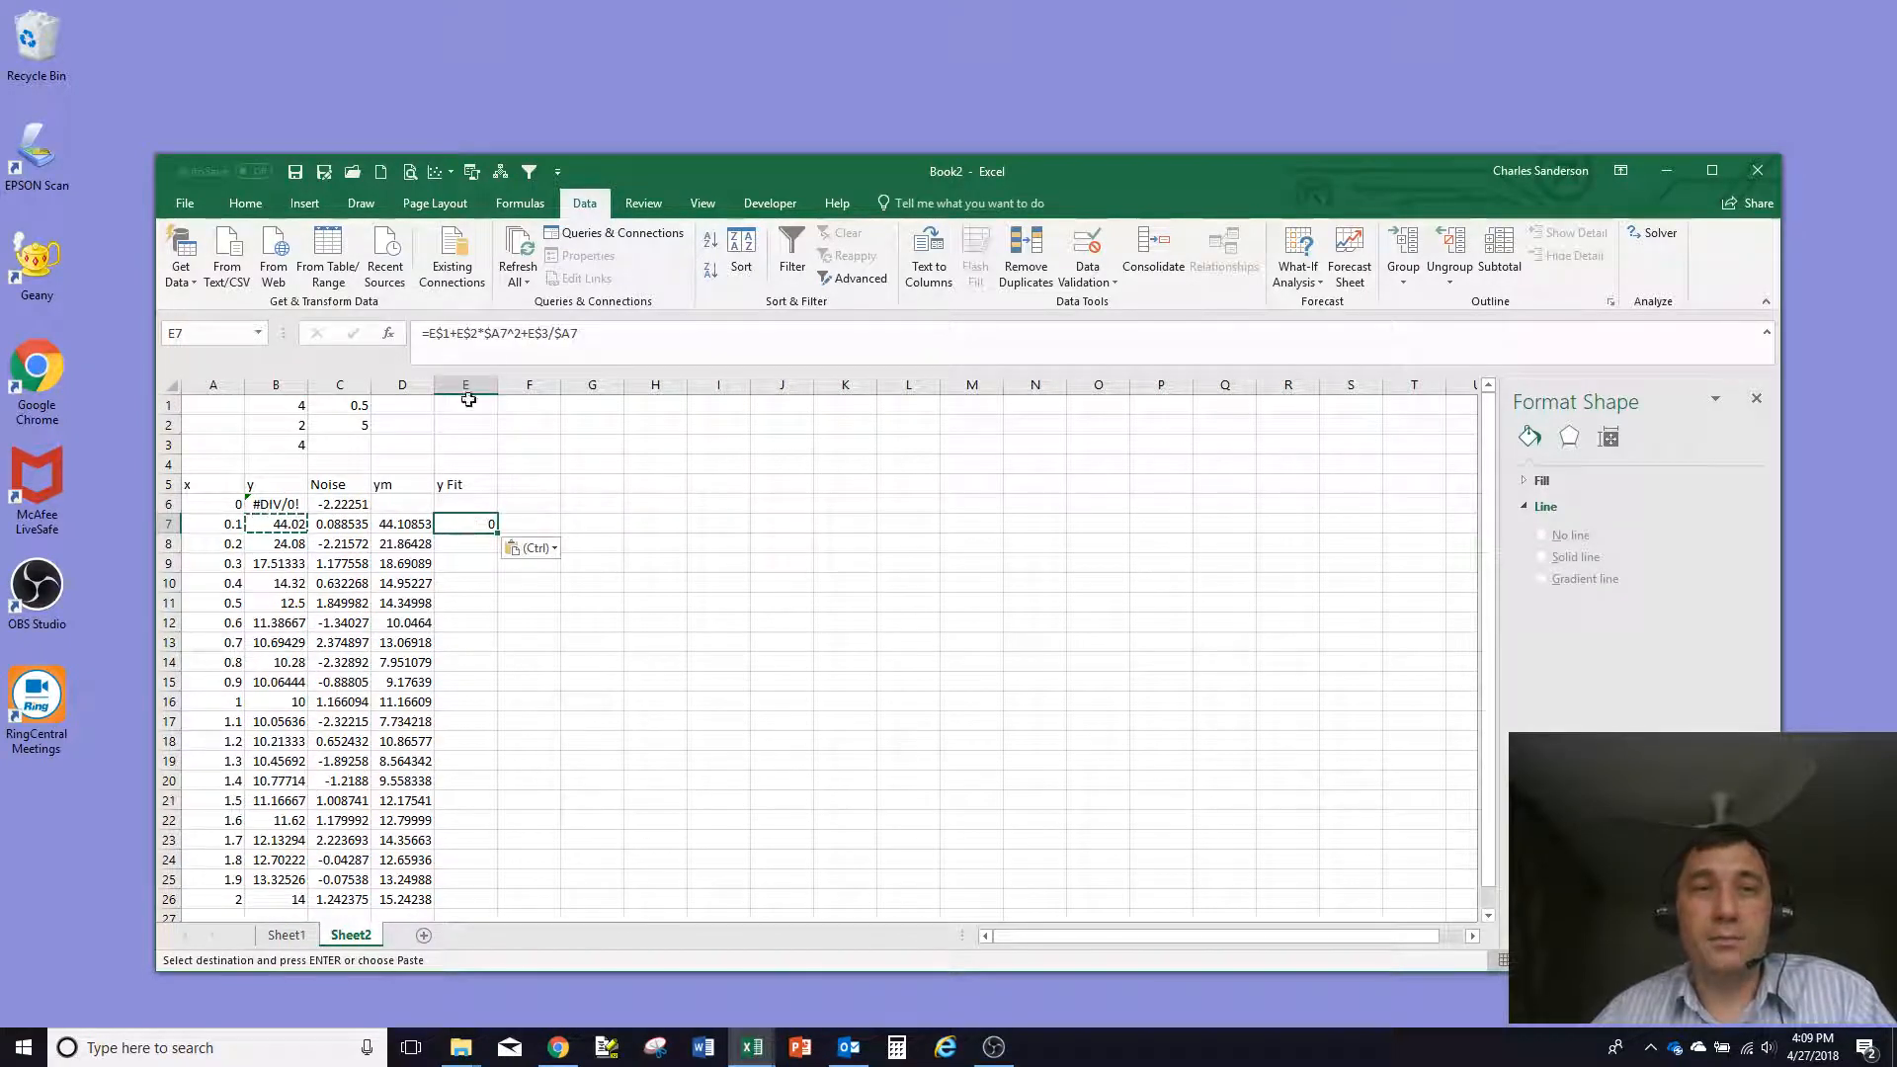
left_click(616, 349)
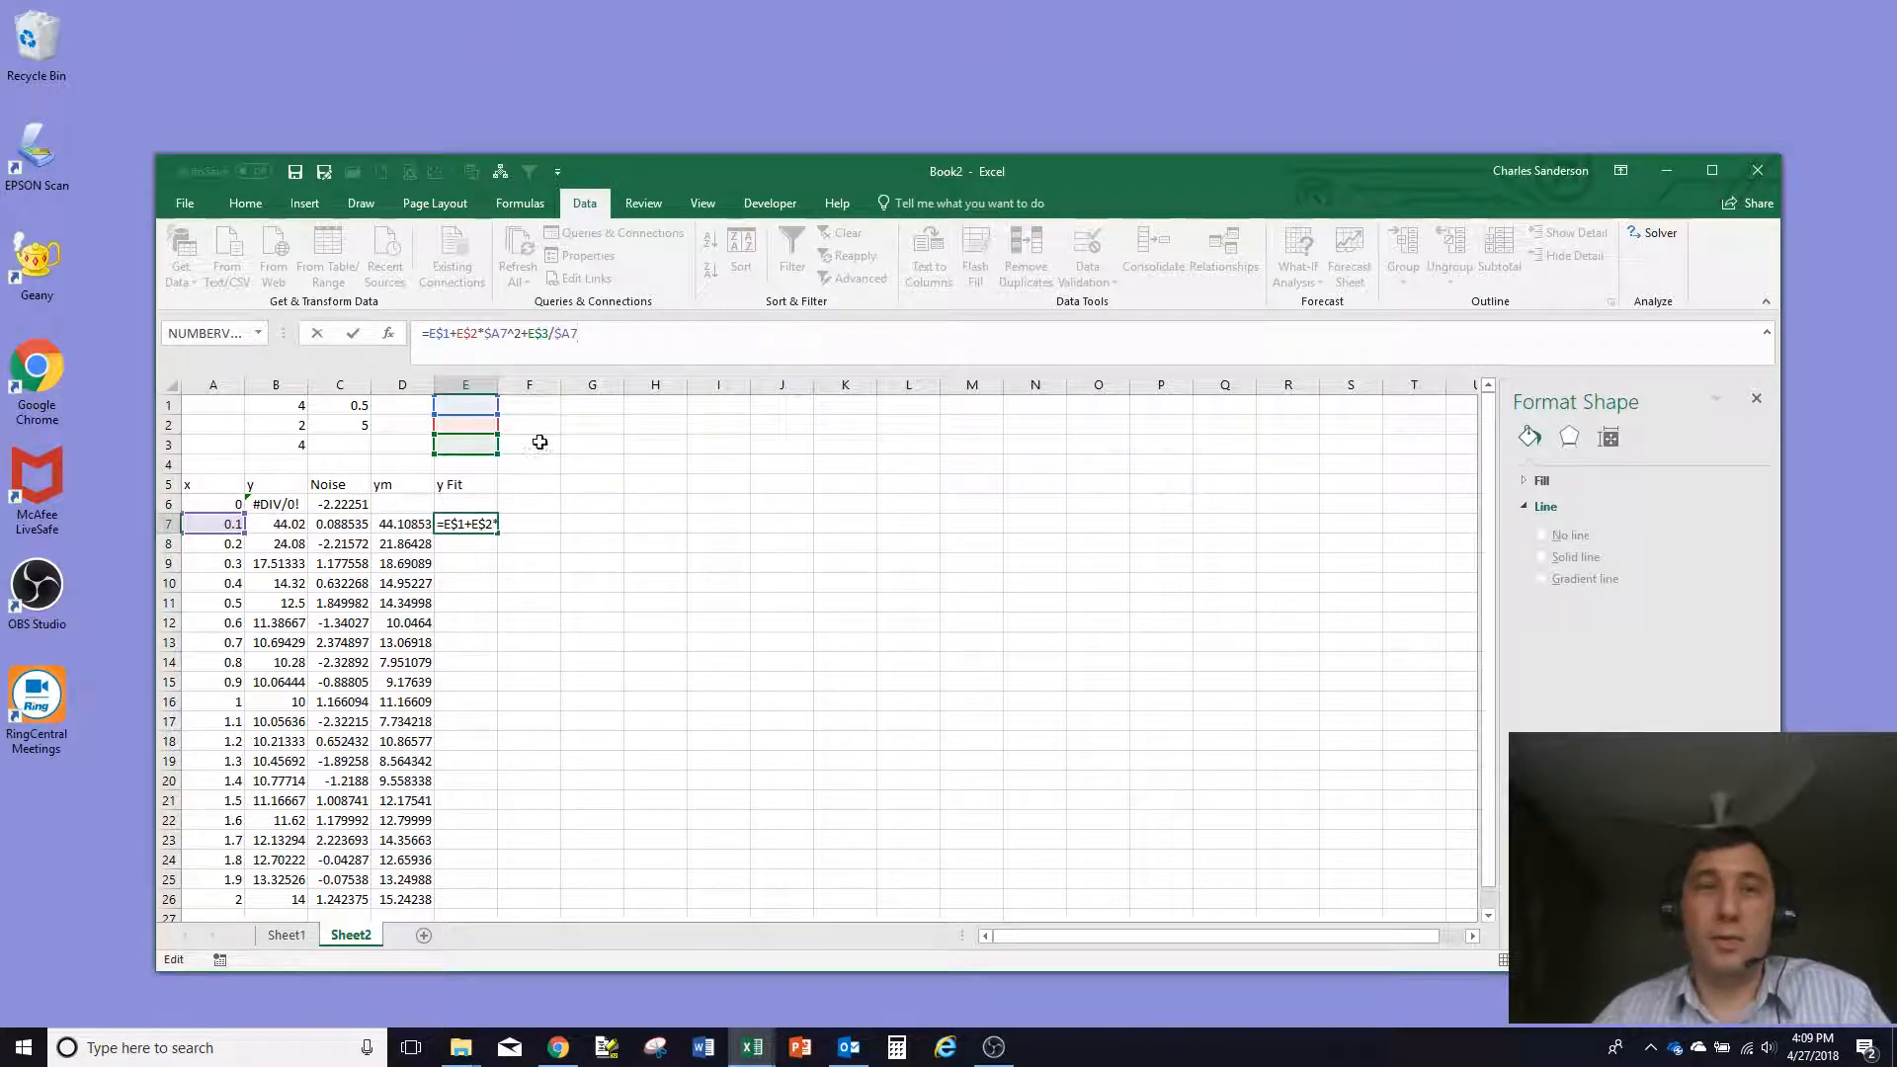
Enter 1 as the fit coefficient in each of E1, E2 and E3, and fill the E7 formula down to E26
left_click(473, 403)
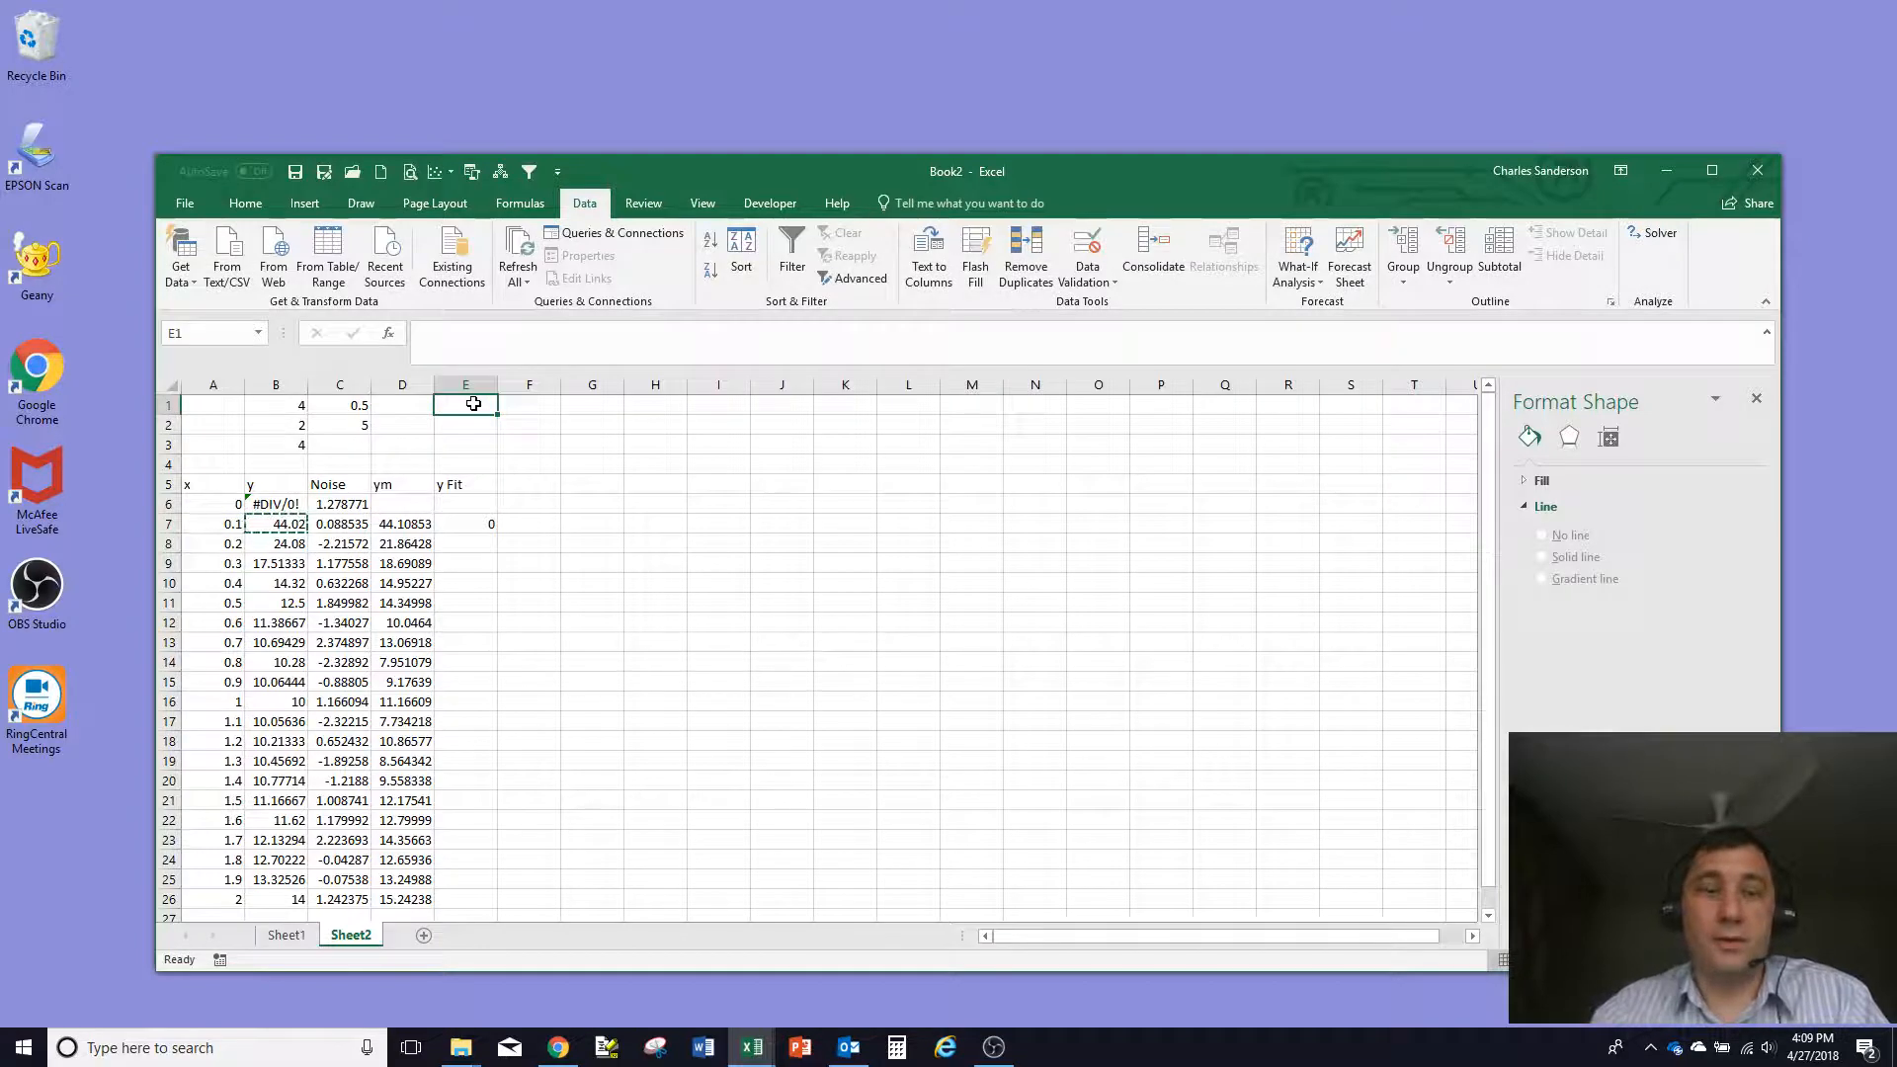
type("1")
key("Return")
type("1")
key("Return")
type("1")
key("Return")
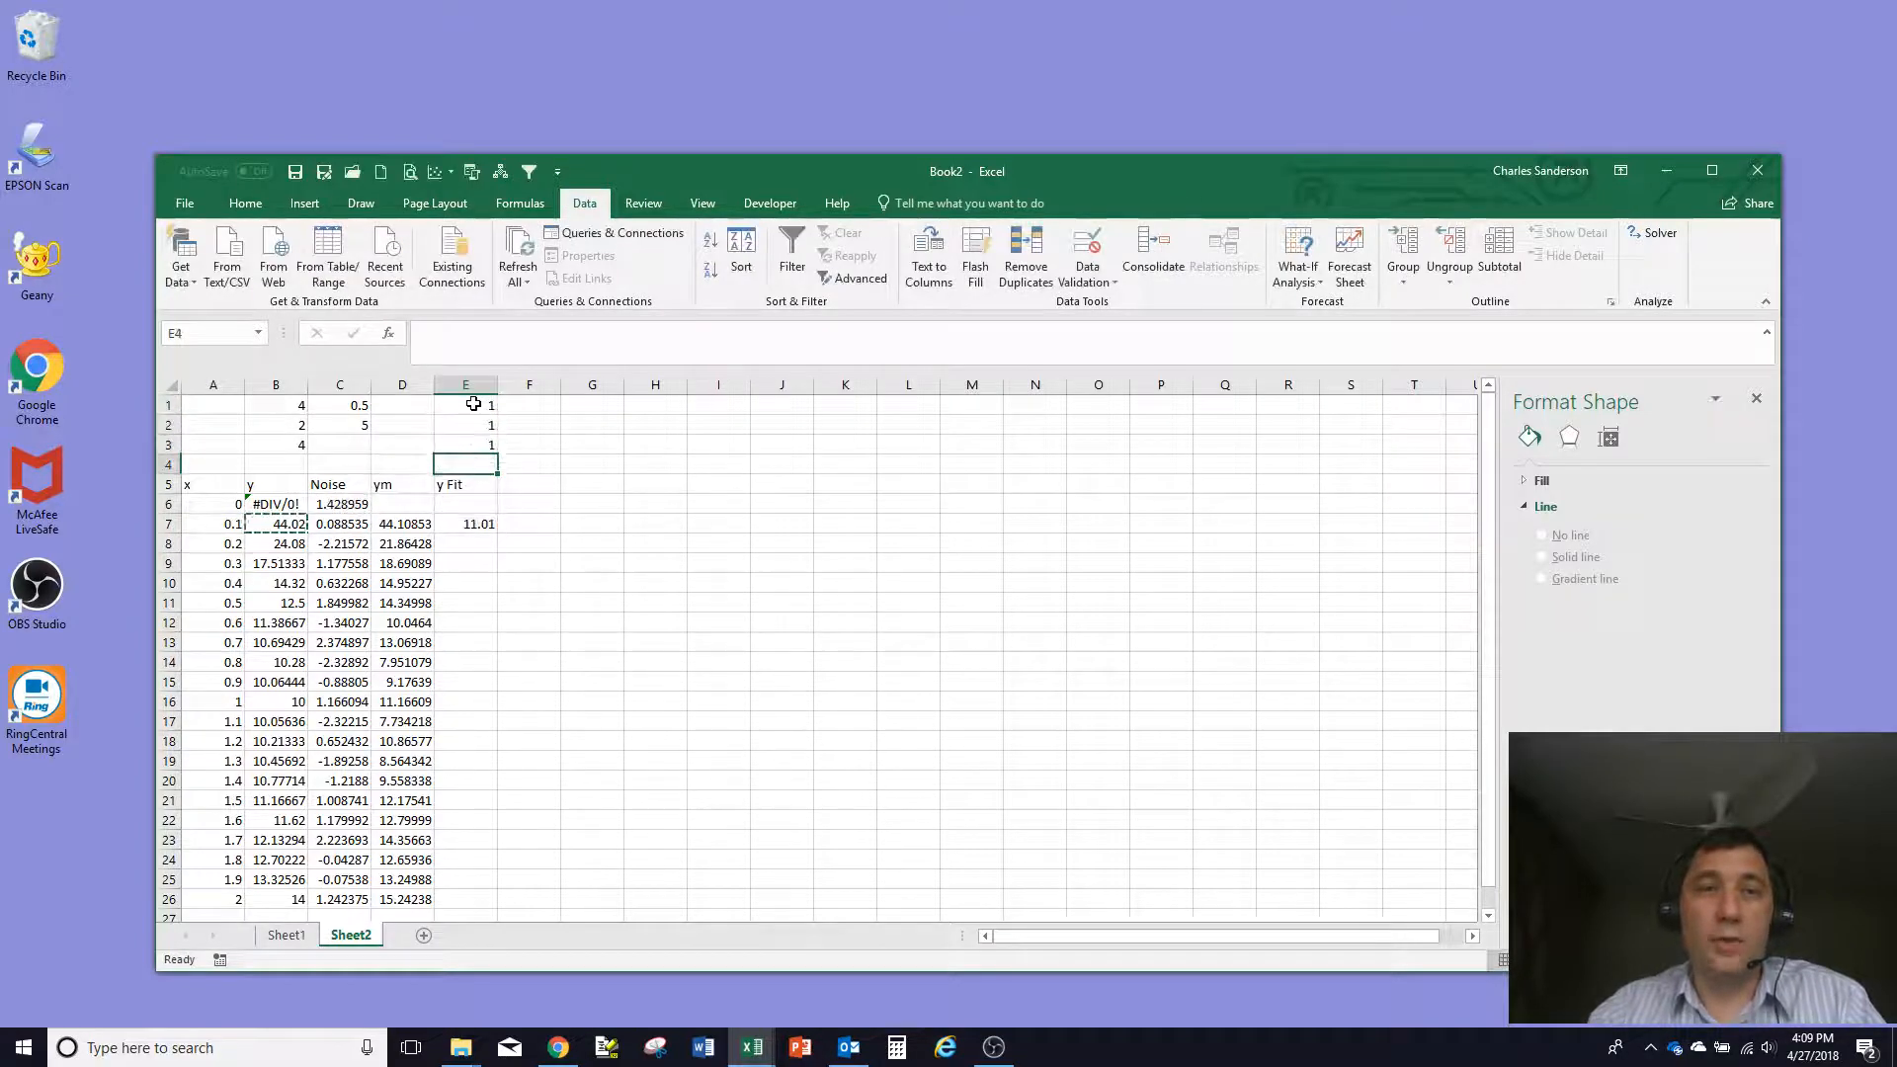
left_click(477, 527)
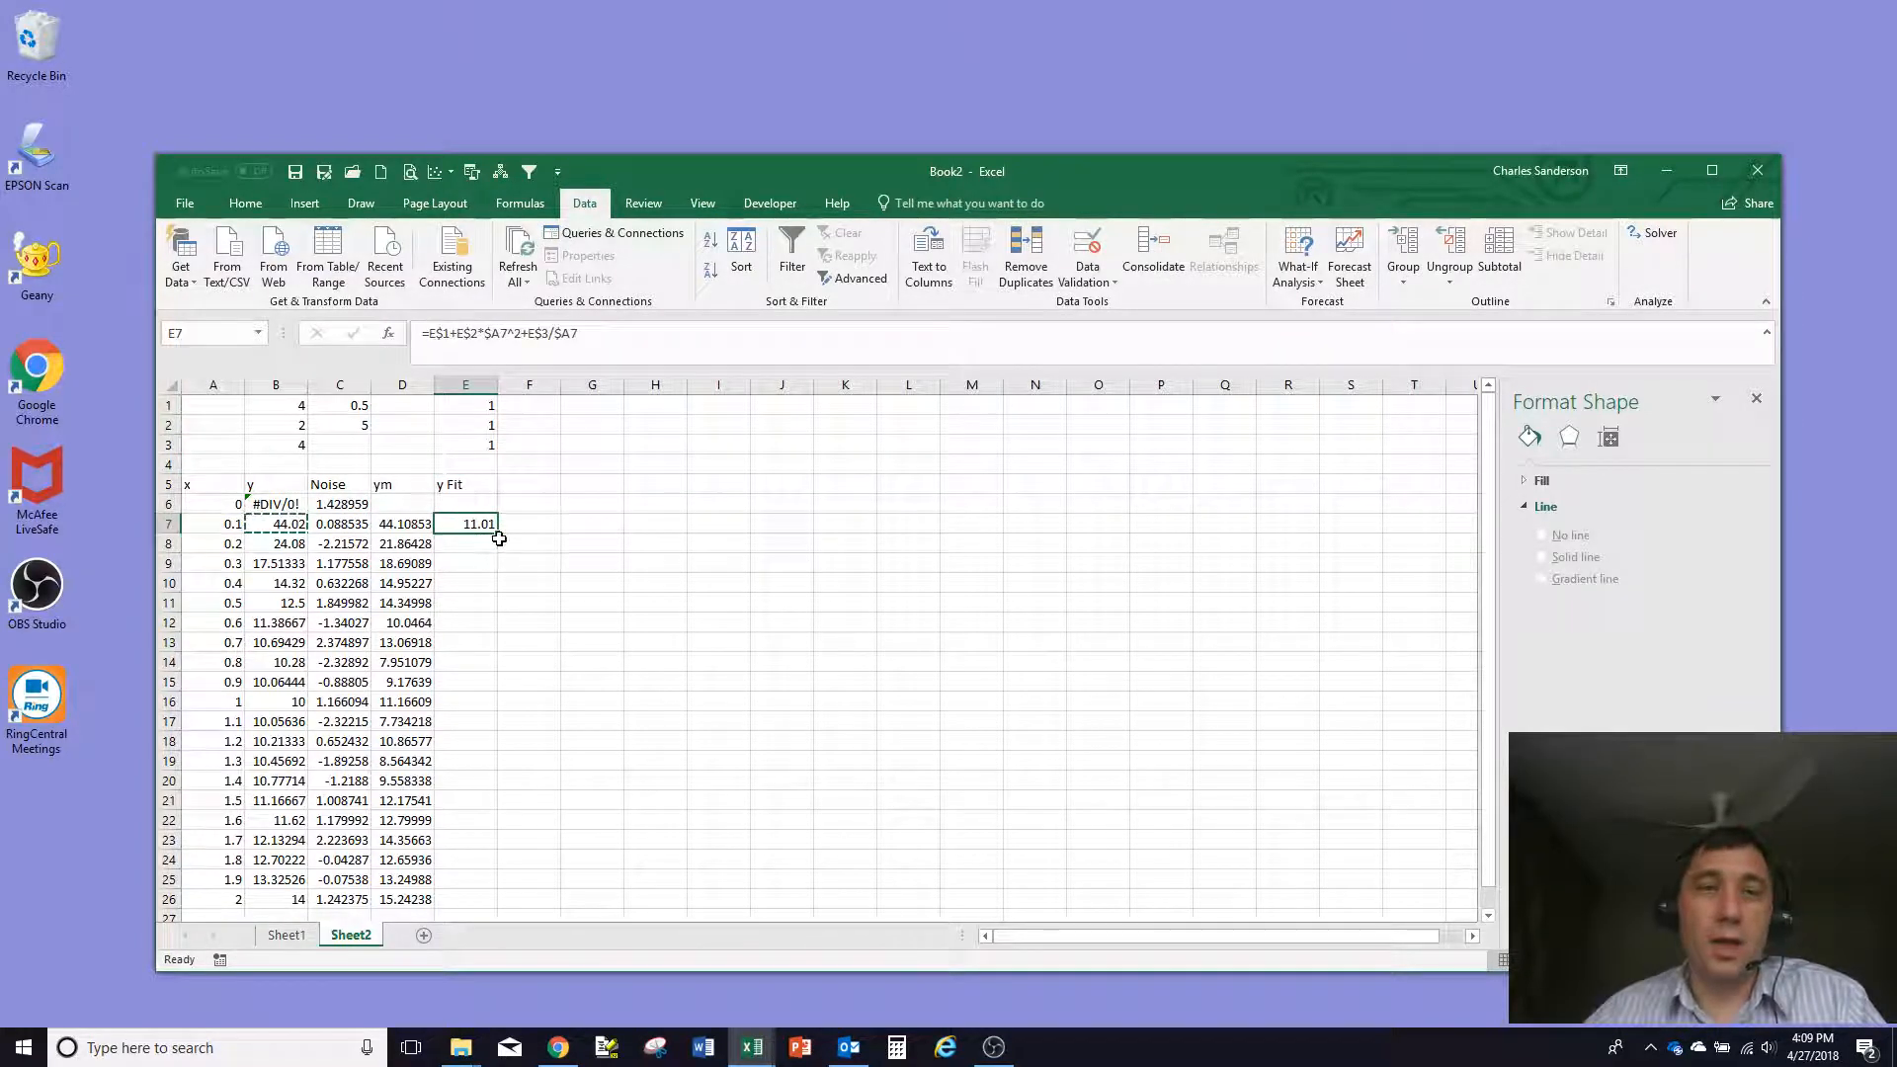
double_click(500, 535)
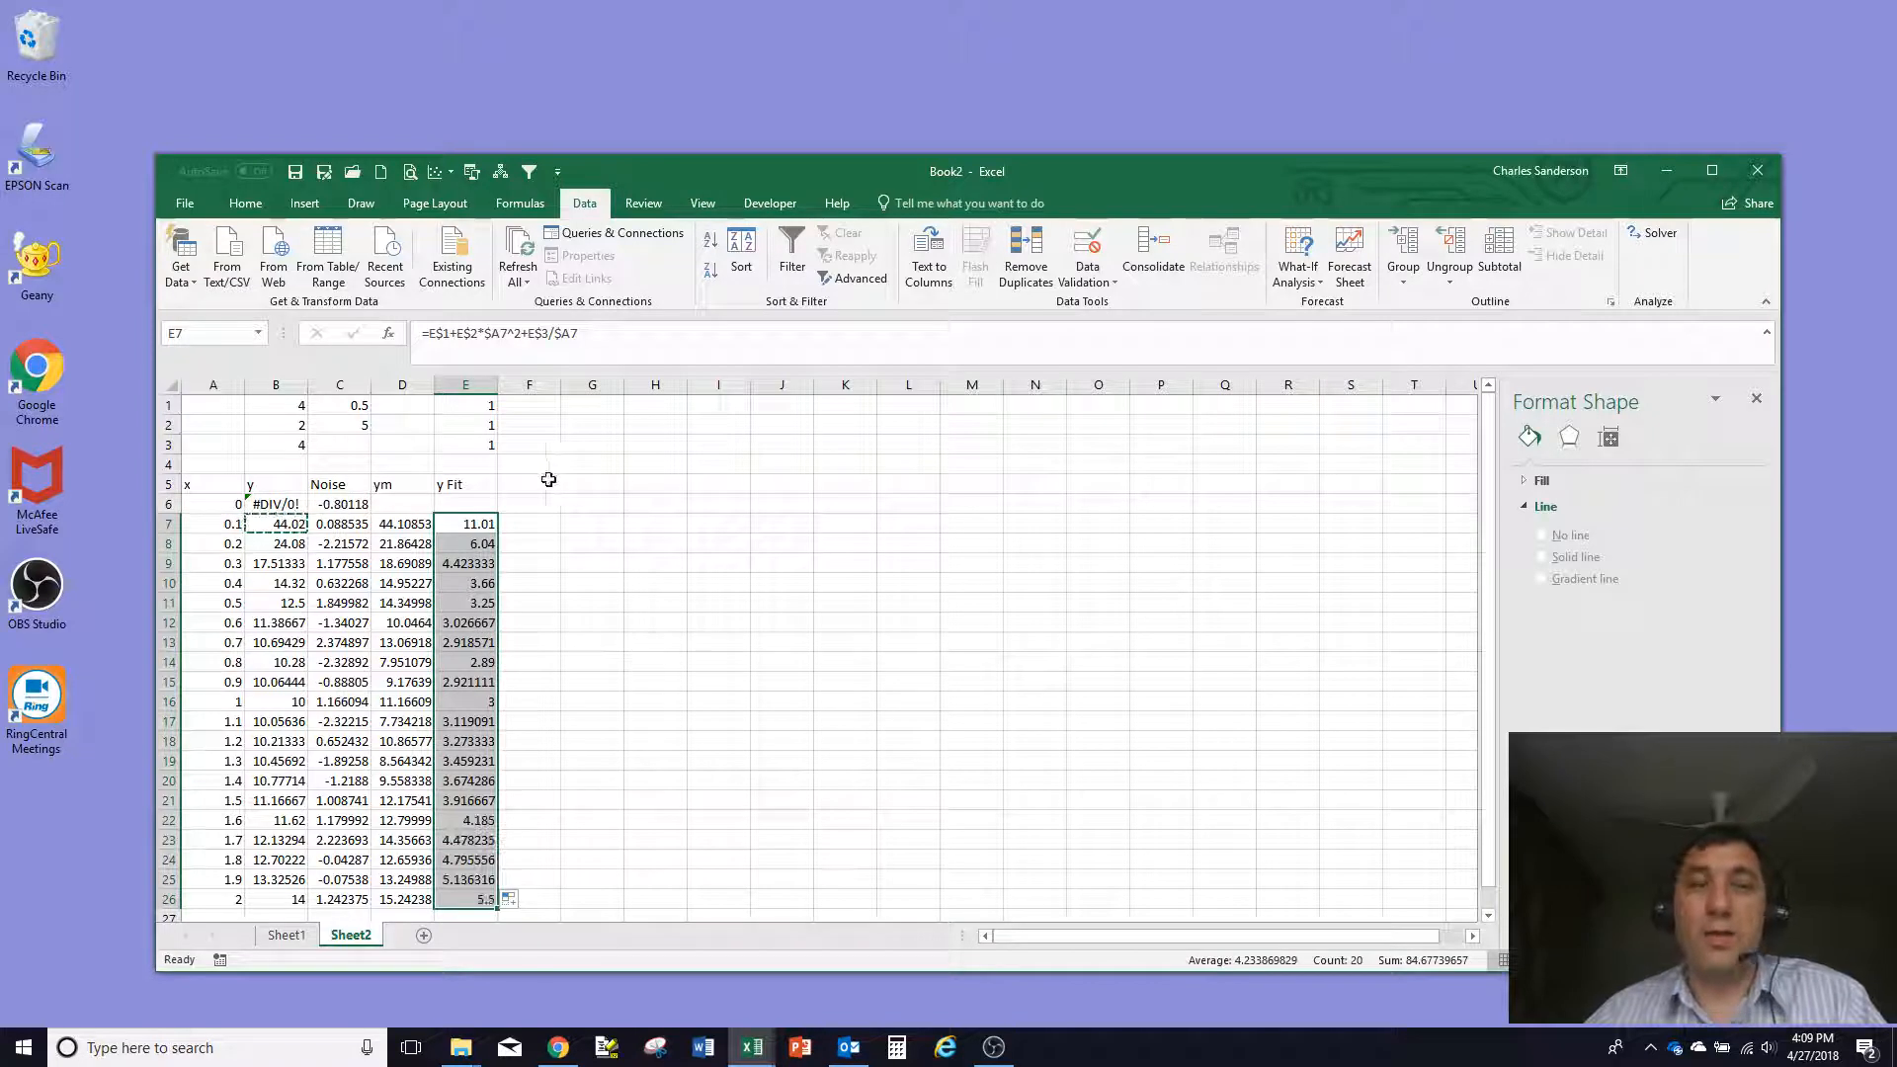
Enter the column header SqErr in cell F5
left_click(538, 481)
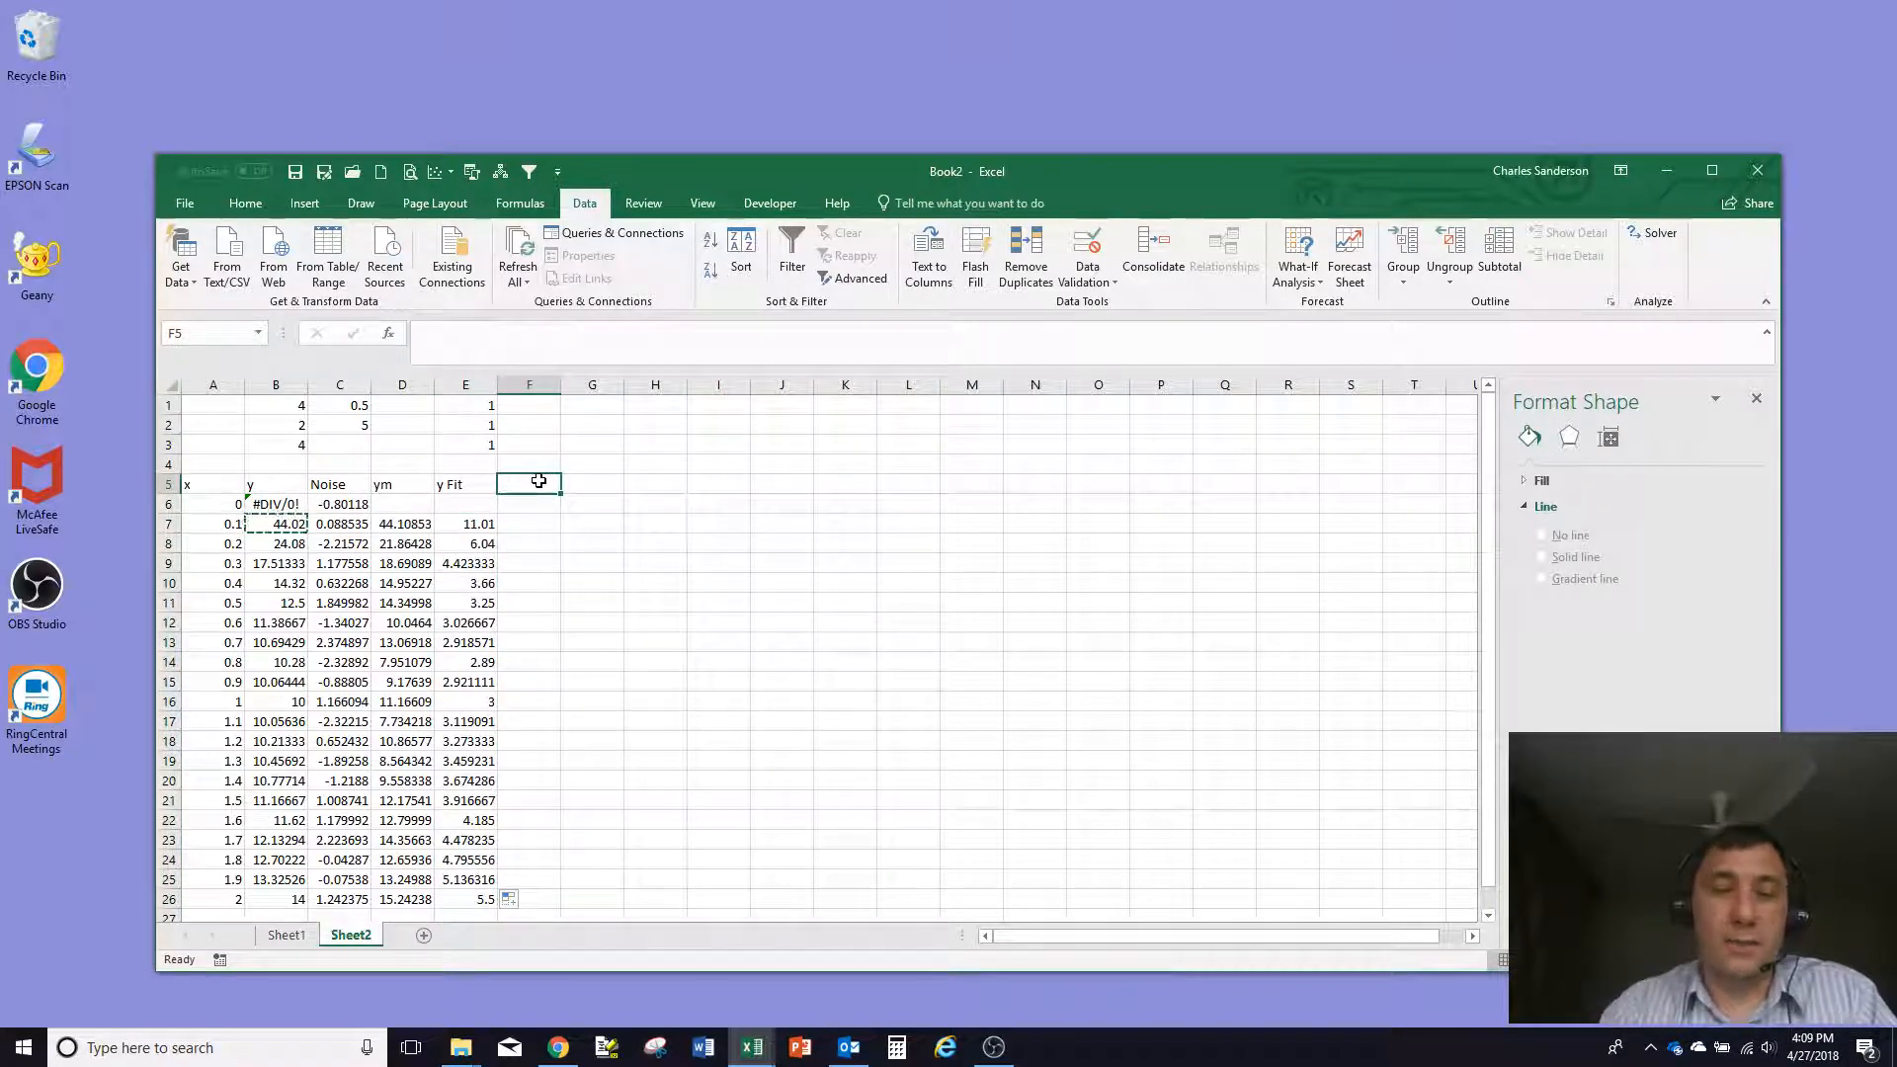
type("Sq")
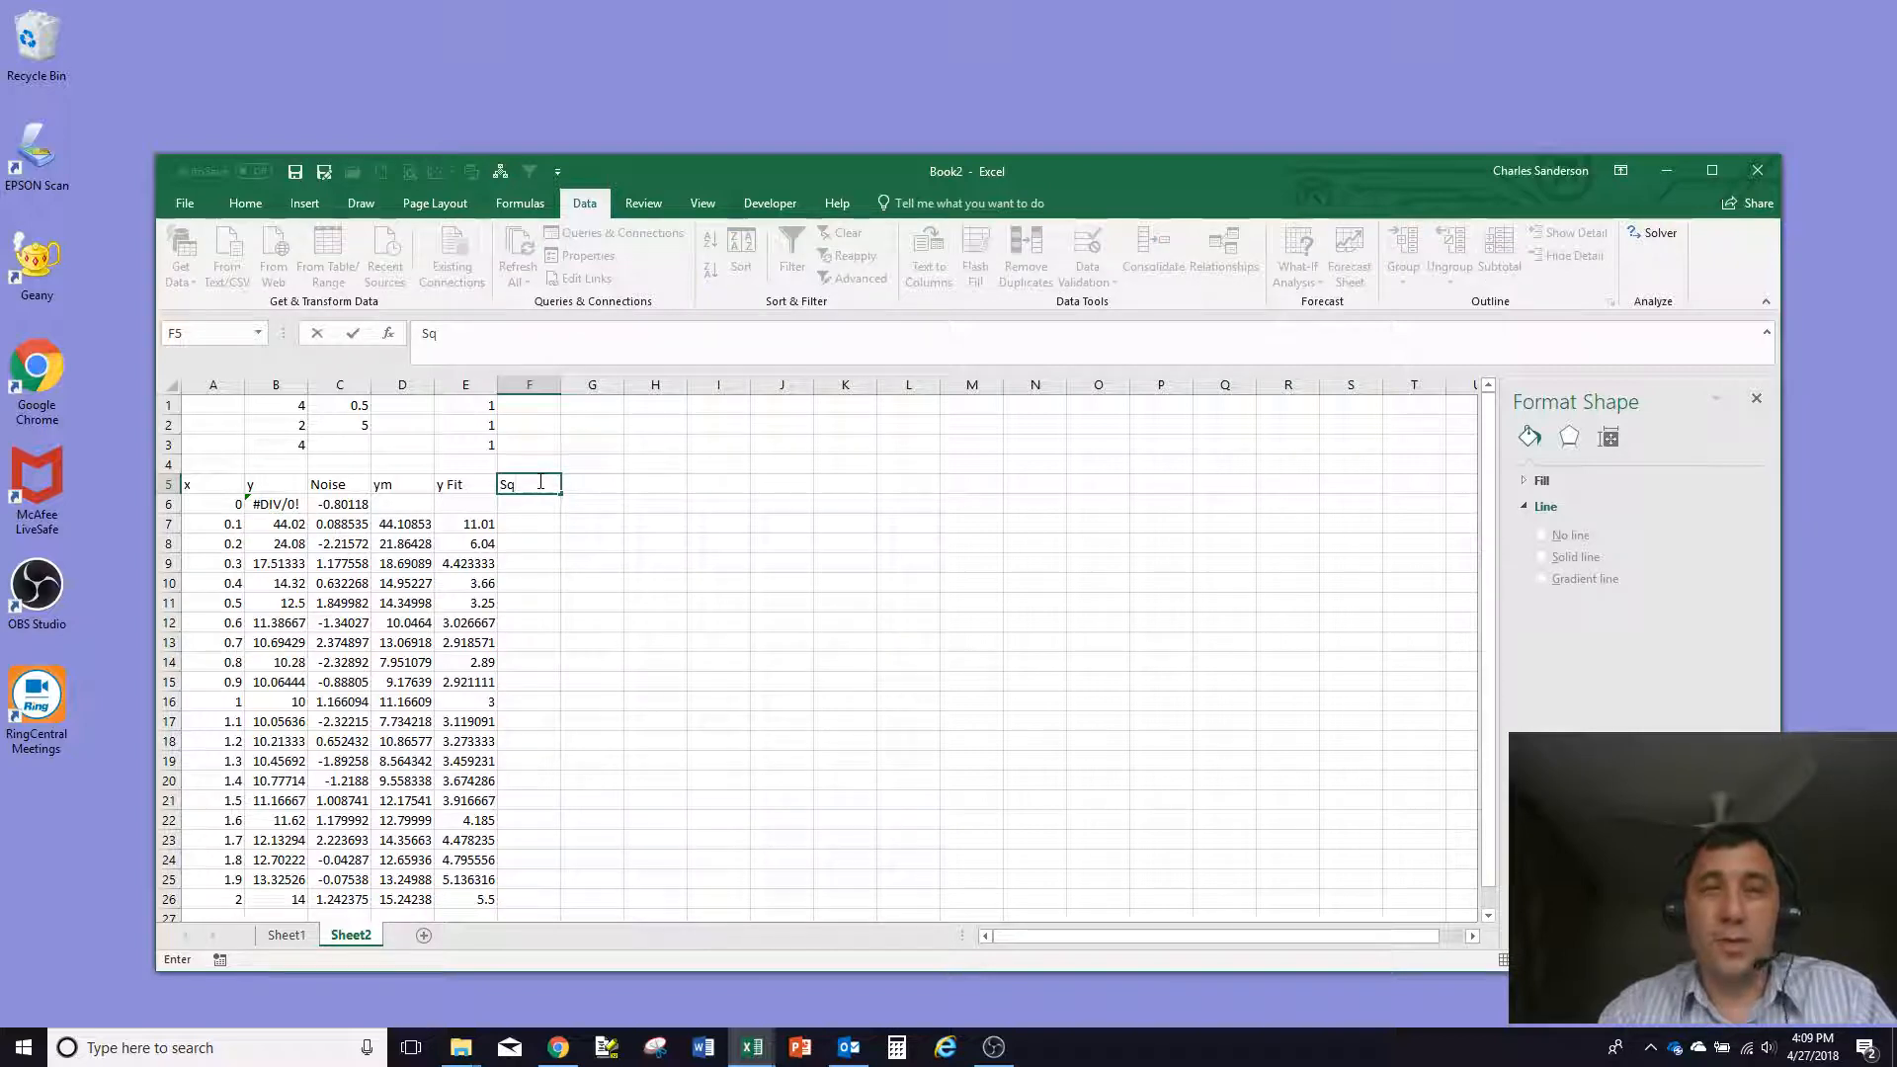
type("Err")
key("Return")
key("Return")
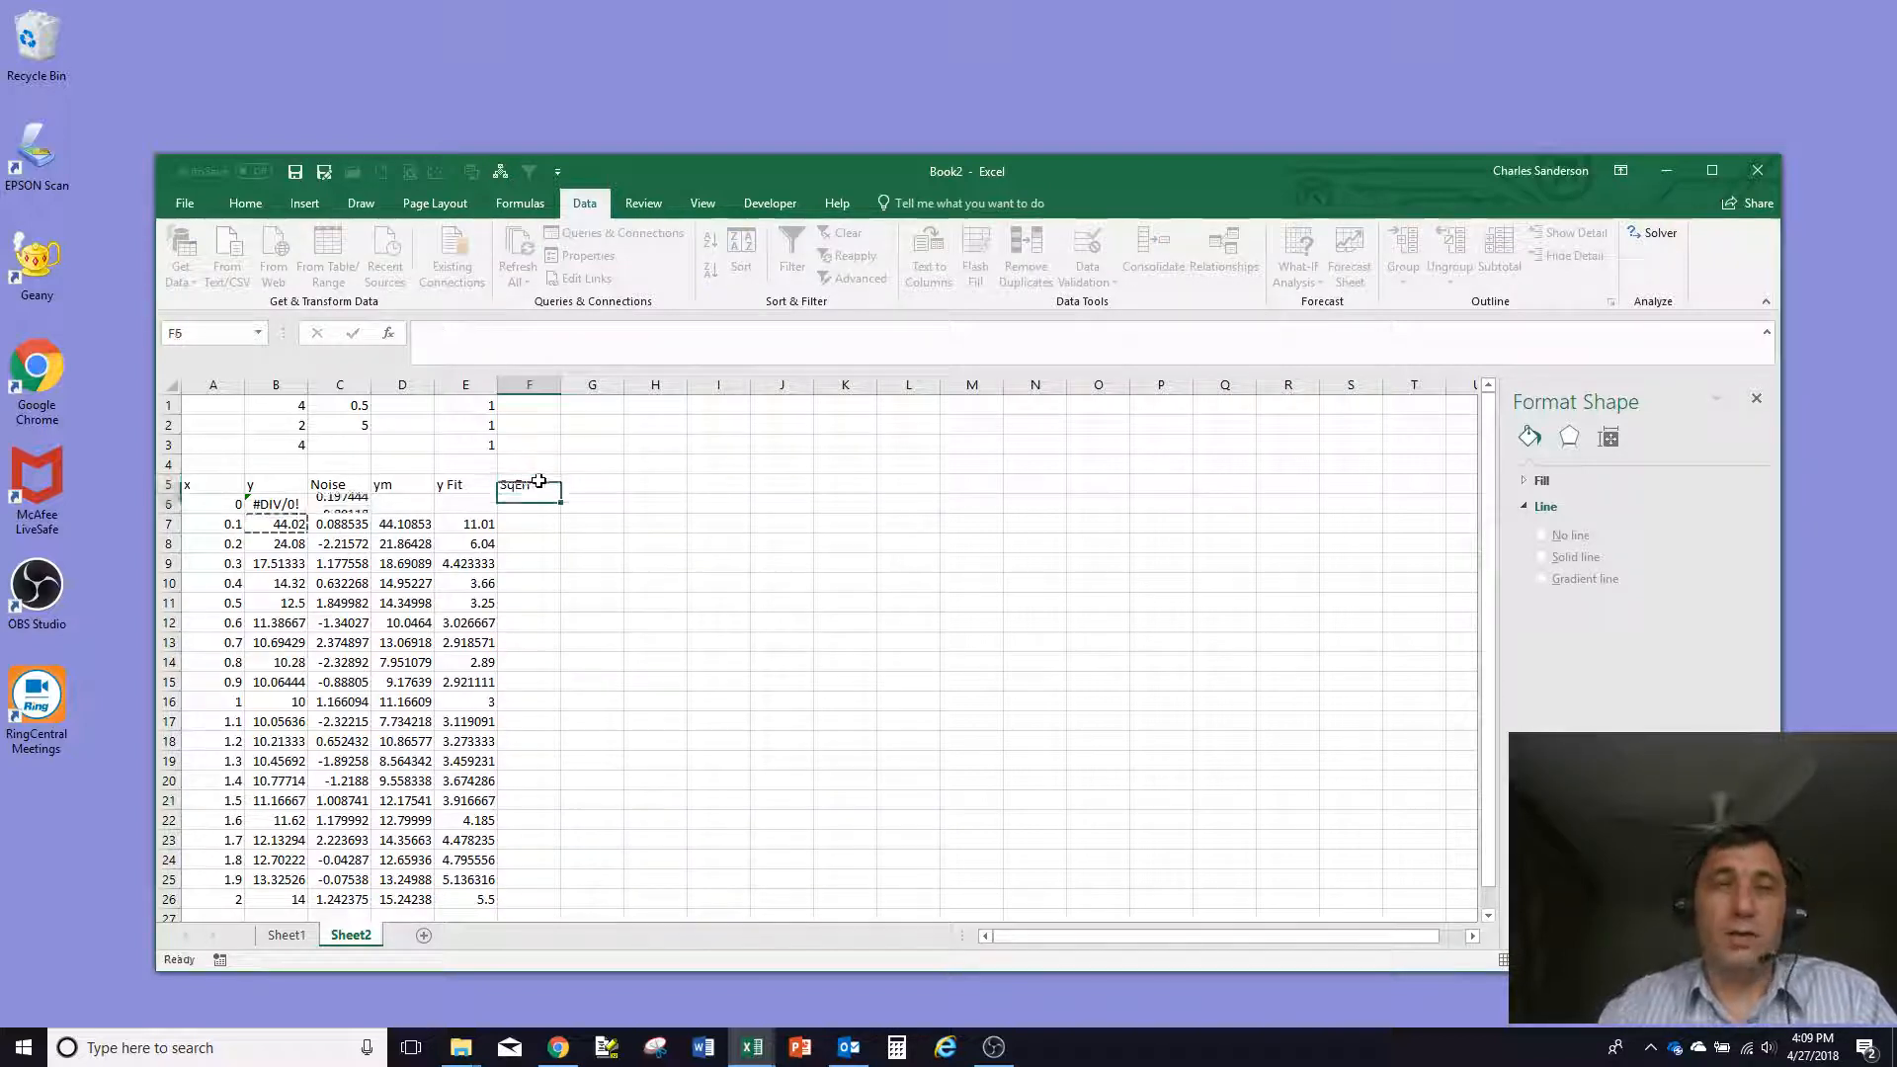
type("(")
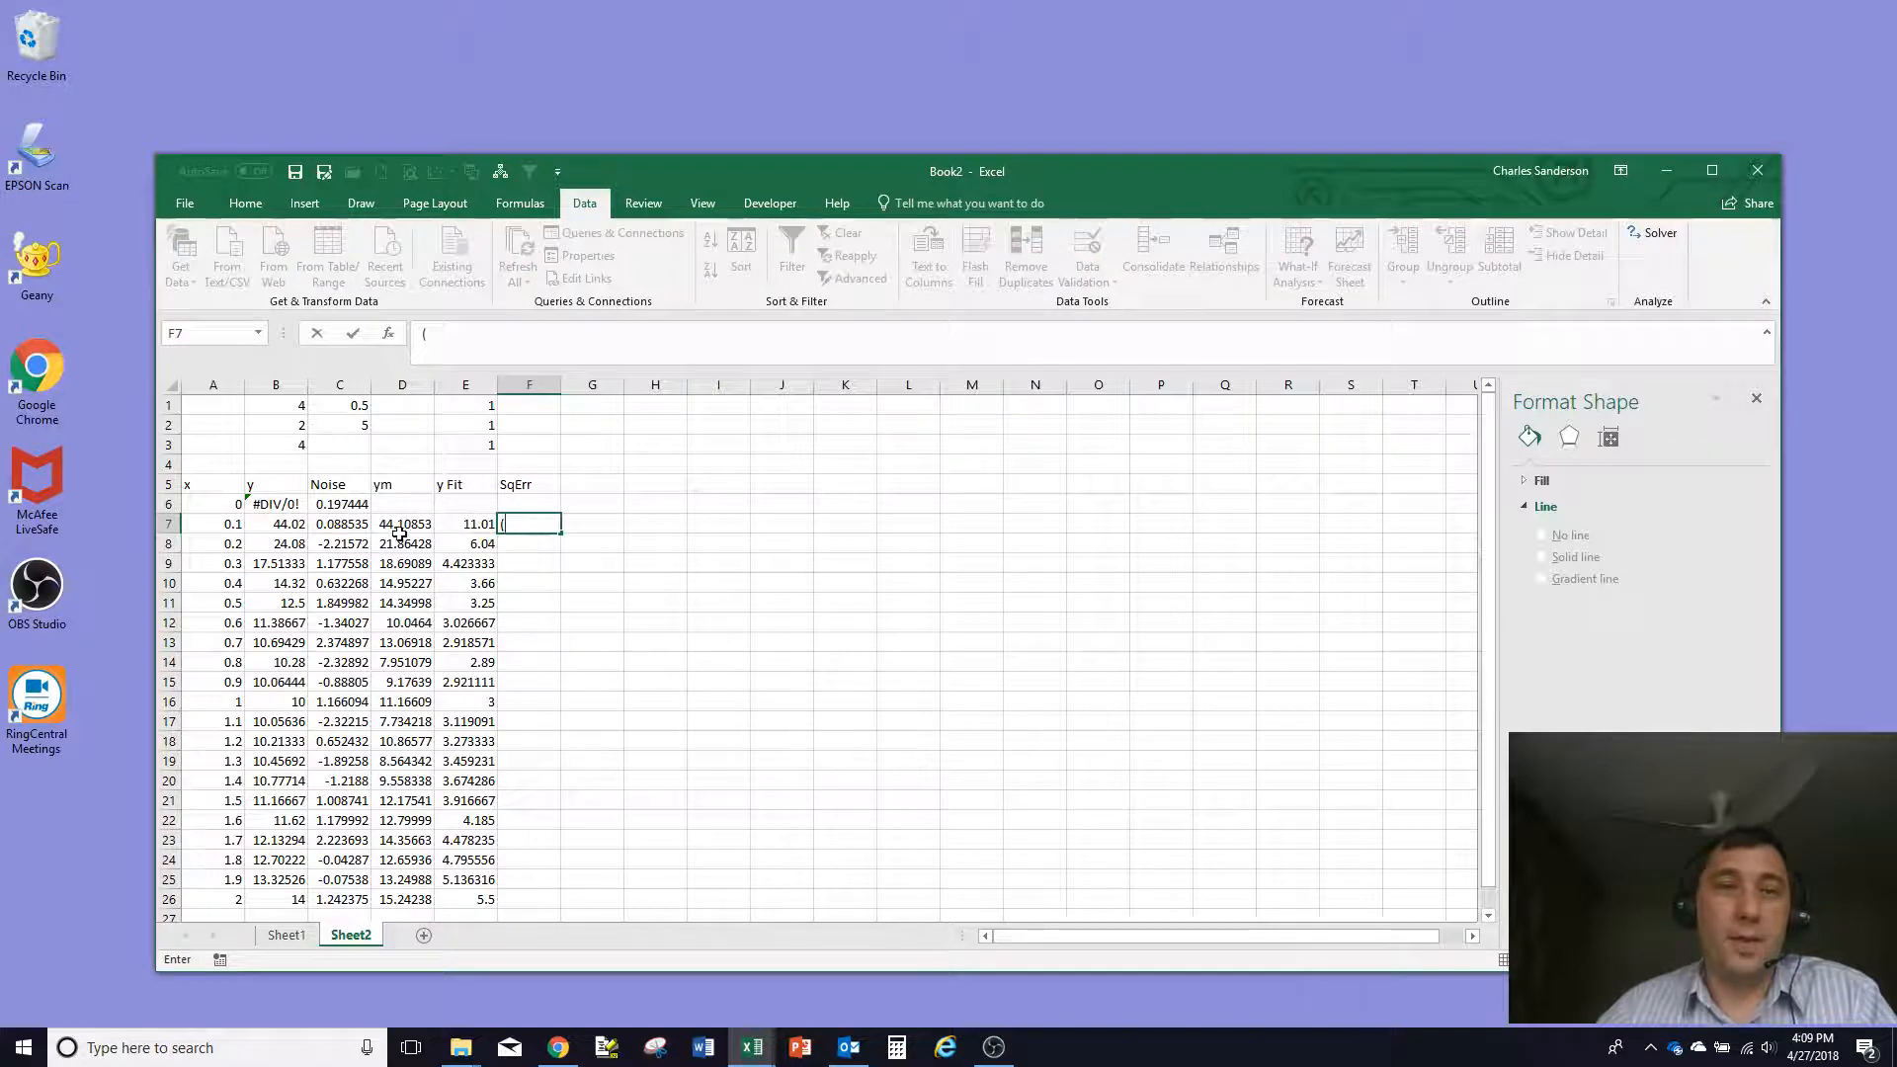
left_click(398, 524)
type("-")
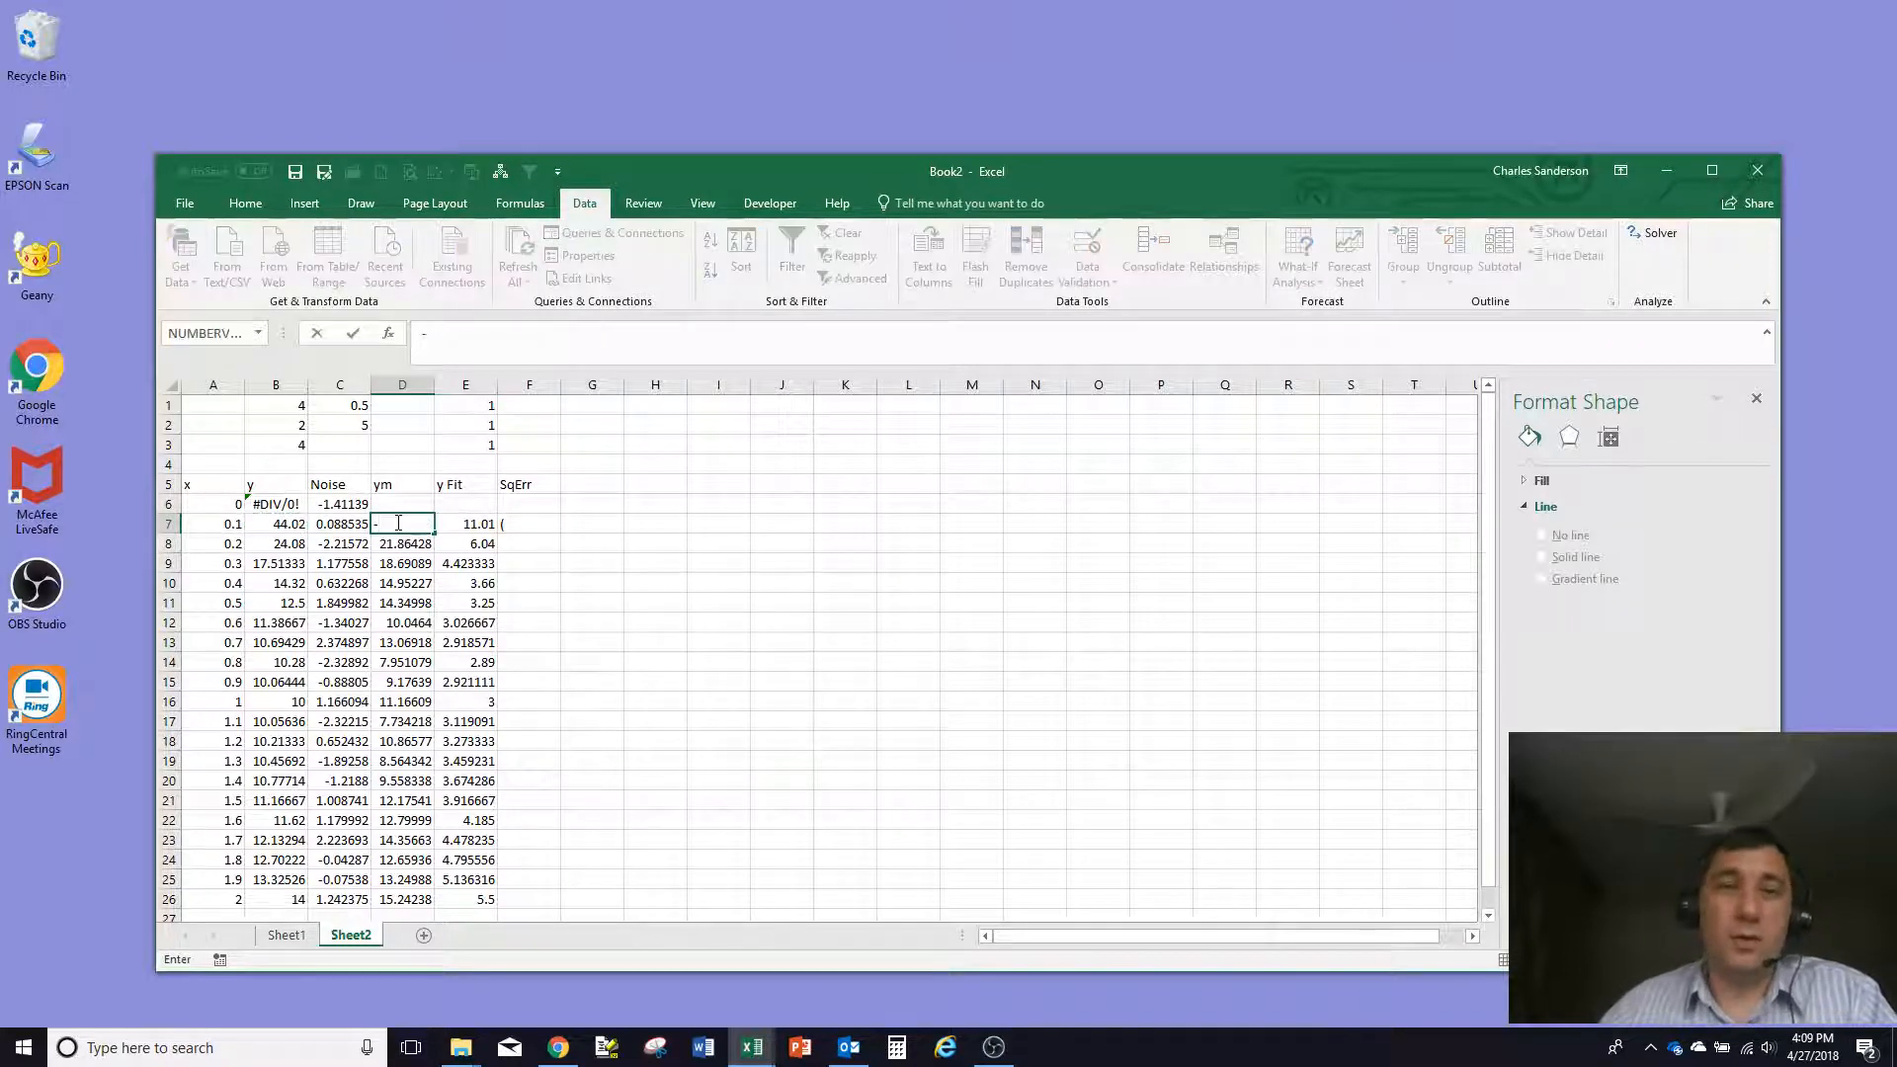
key("Escape")
Enter the squared-error formula =(D7-E7)^2 in cell F7, replacing its content
left_click(510, 526)
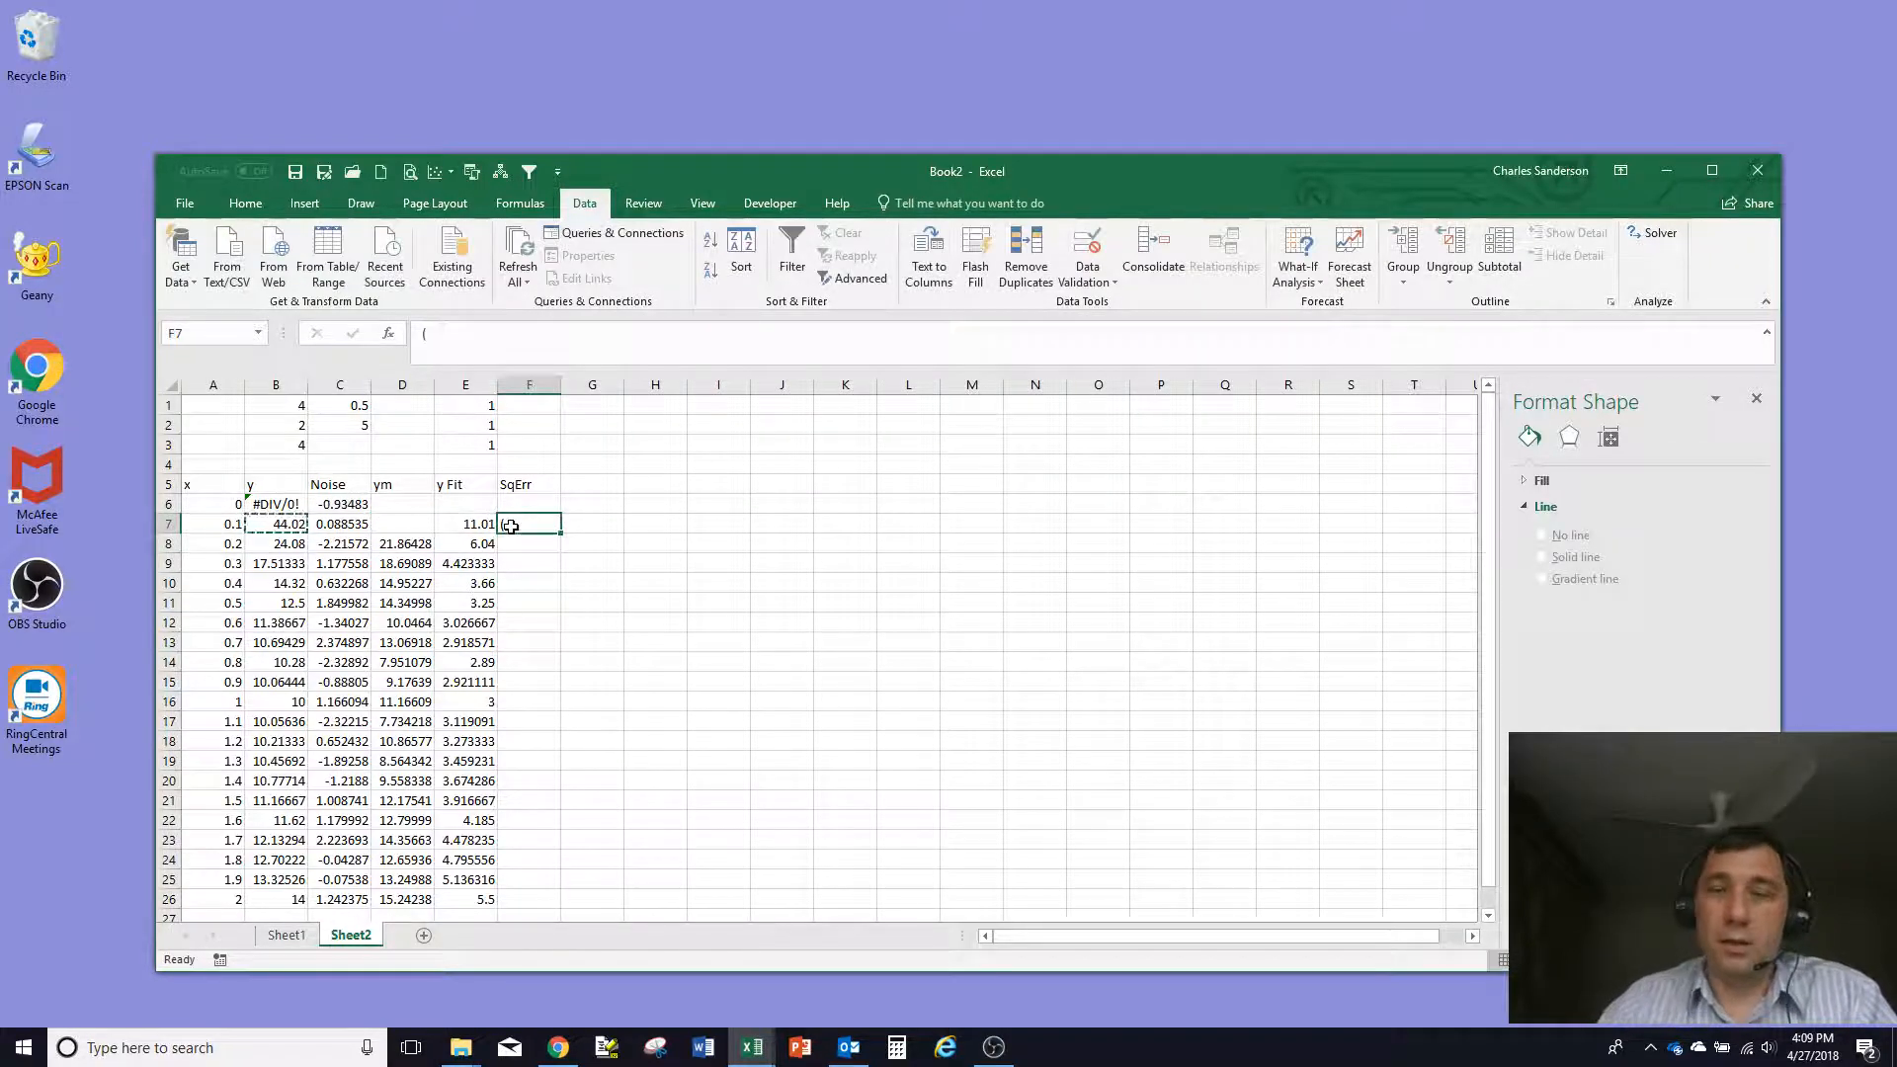
type("=")
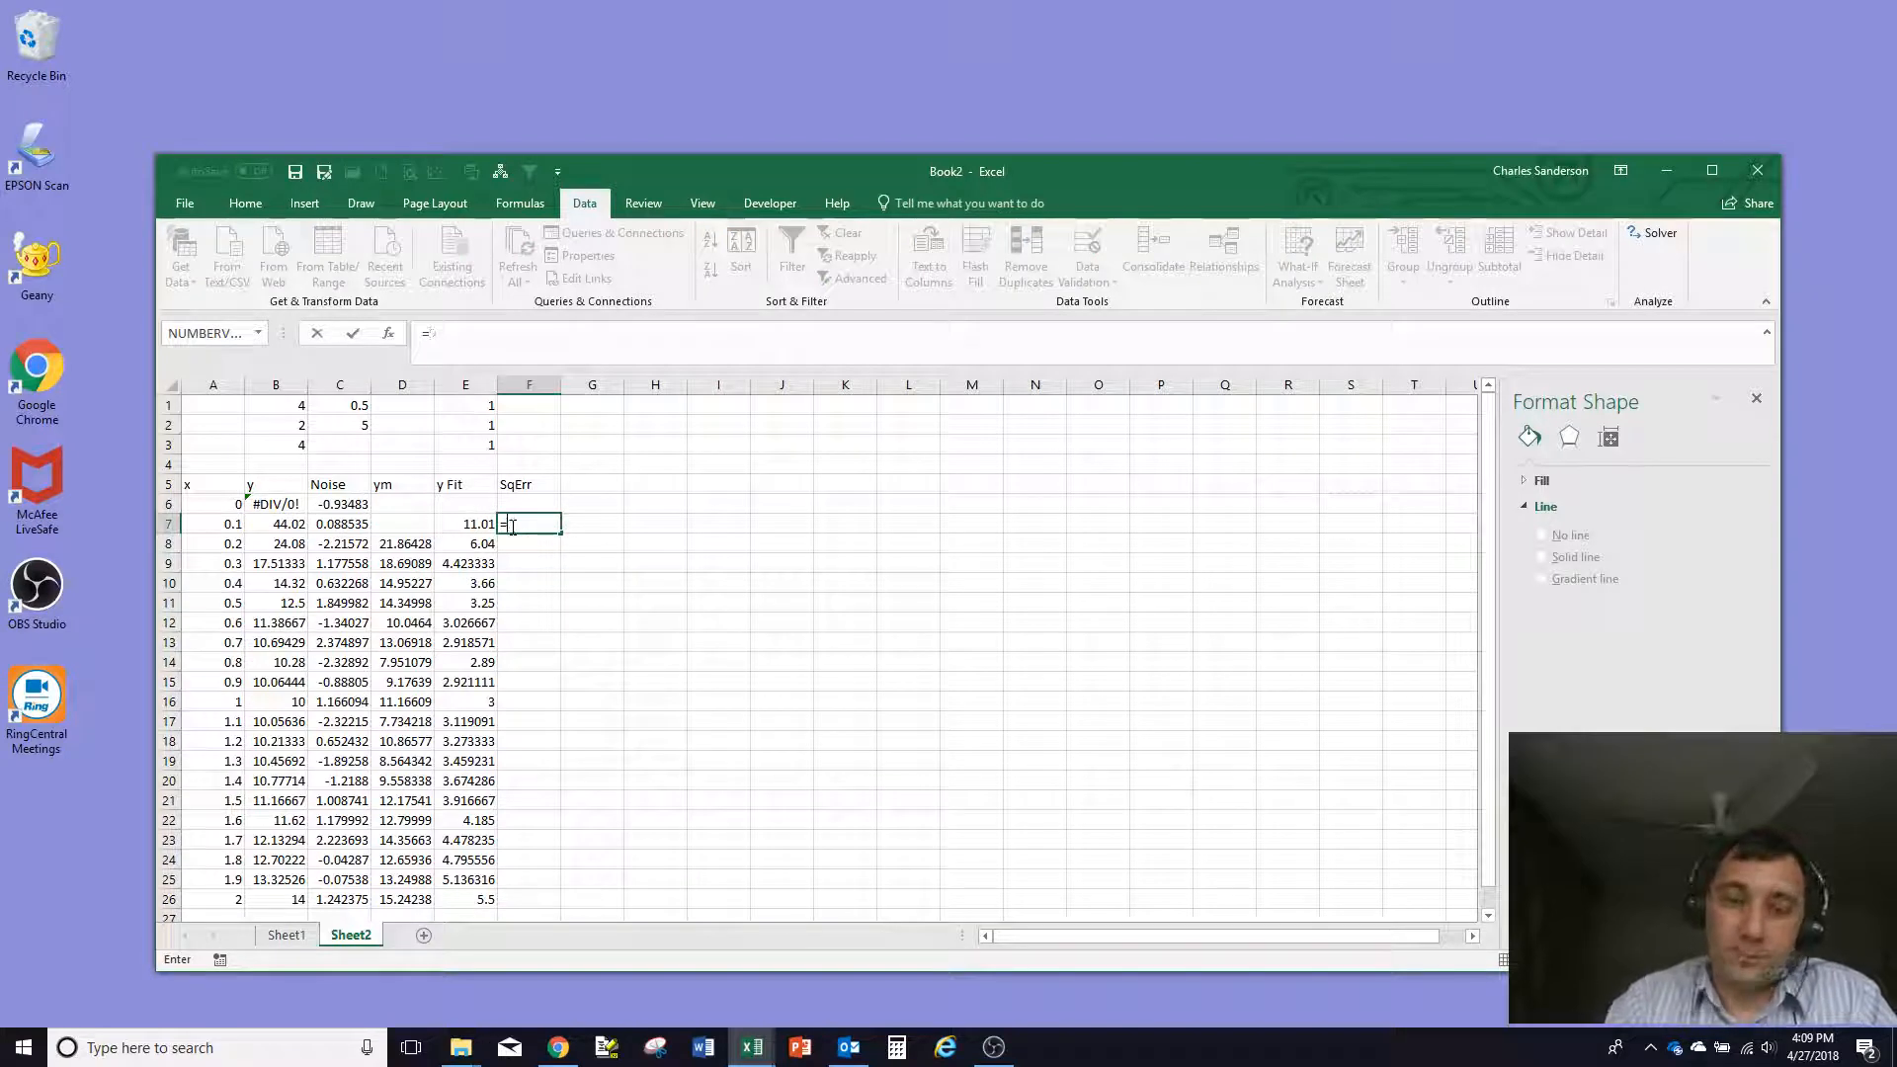
type("(")
left_click(417, 526)
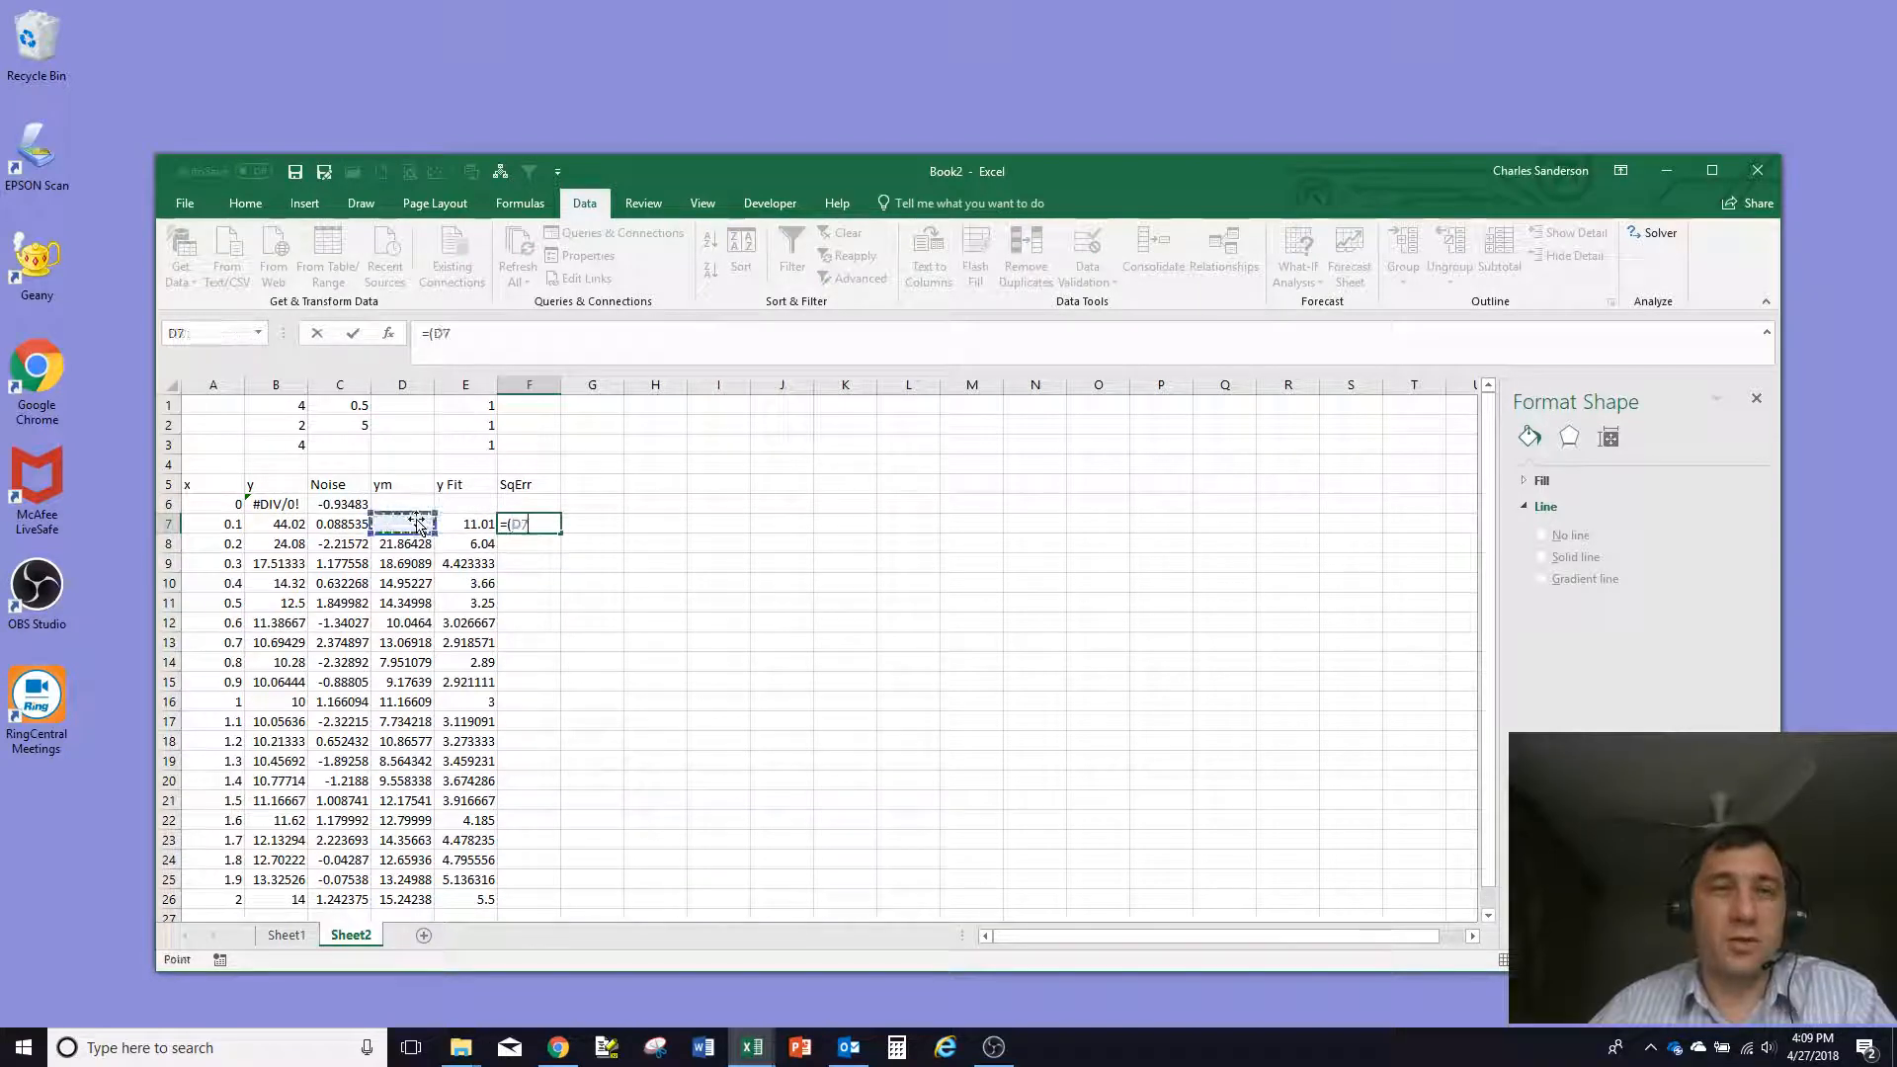
type("-")
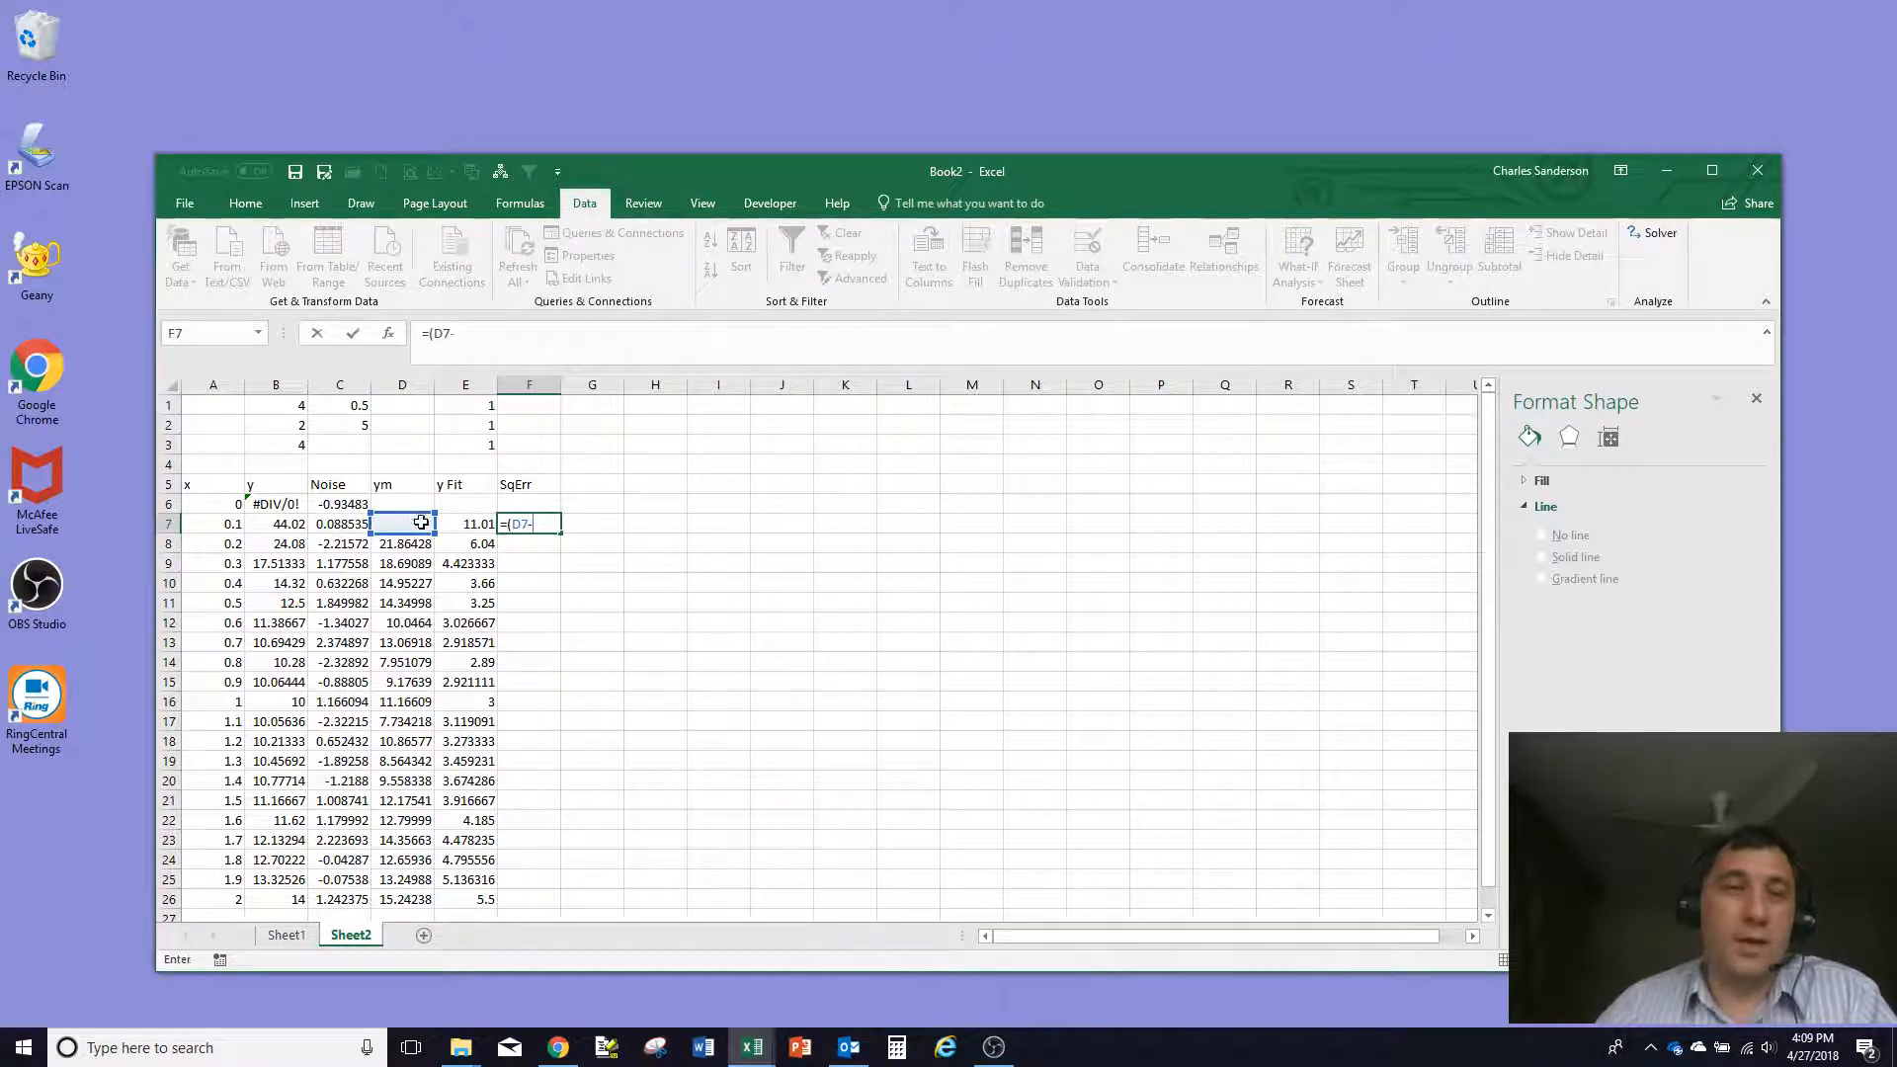
left_click(478, 526)
type(")")
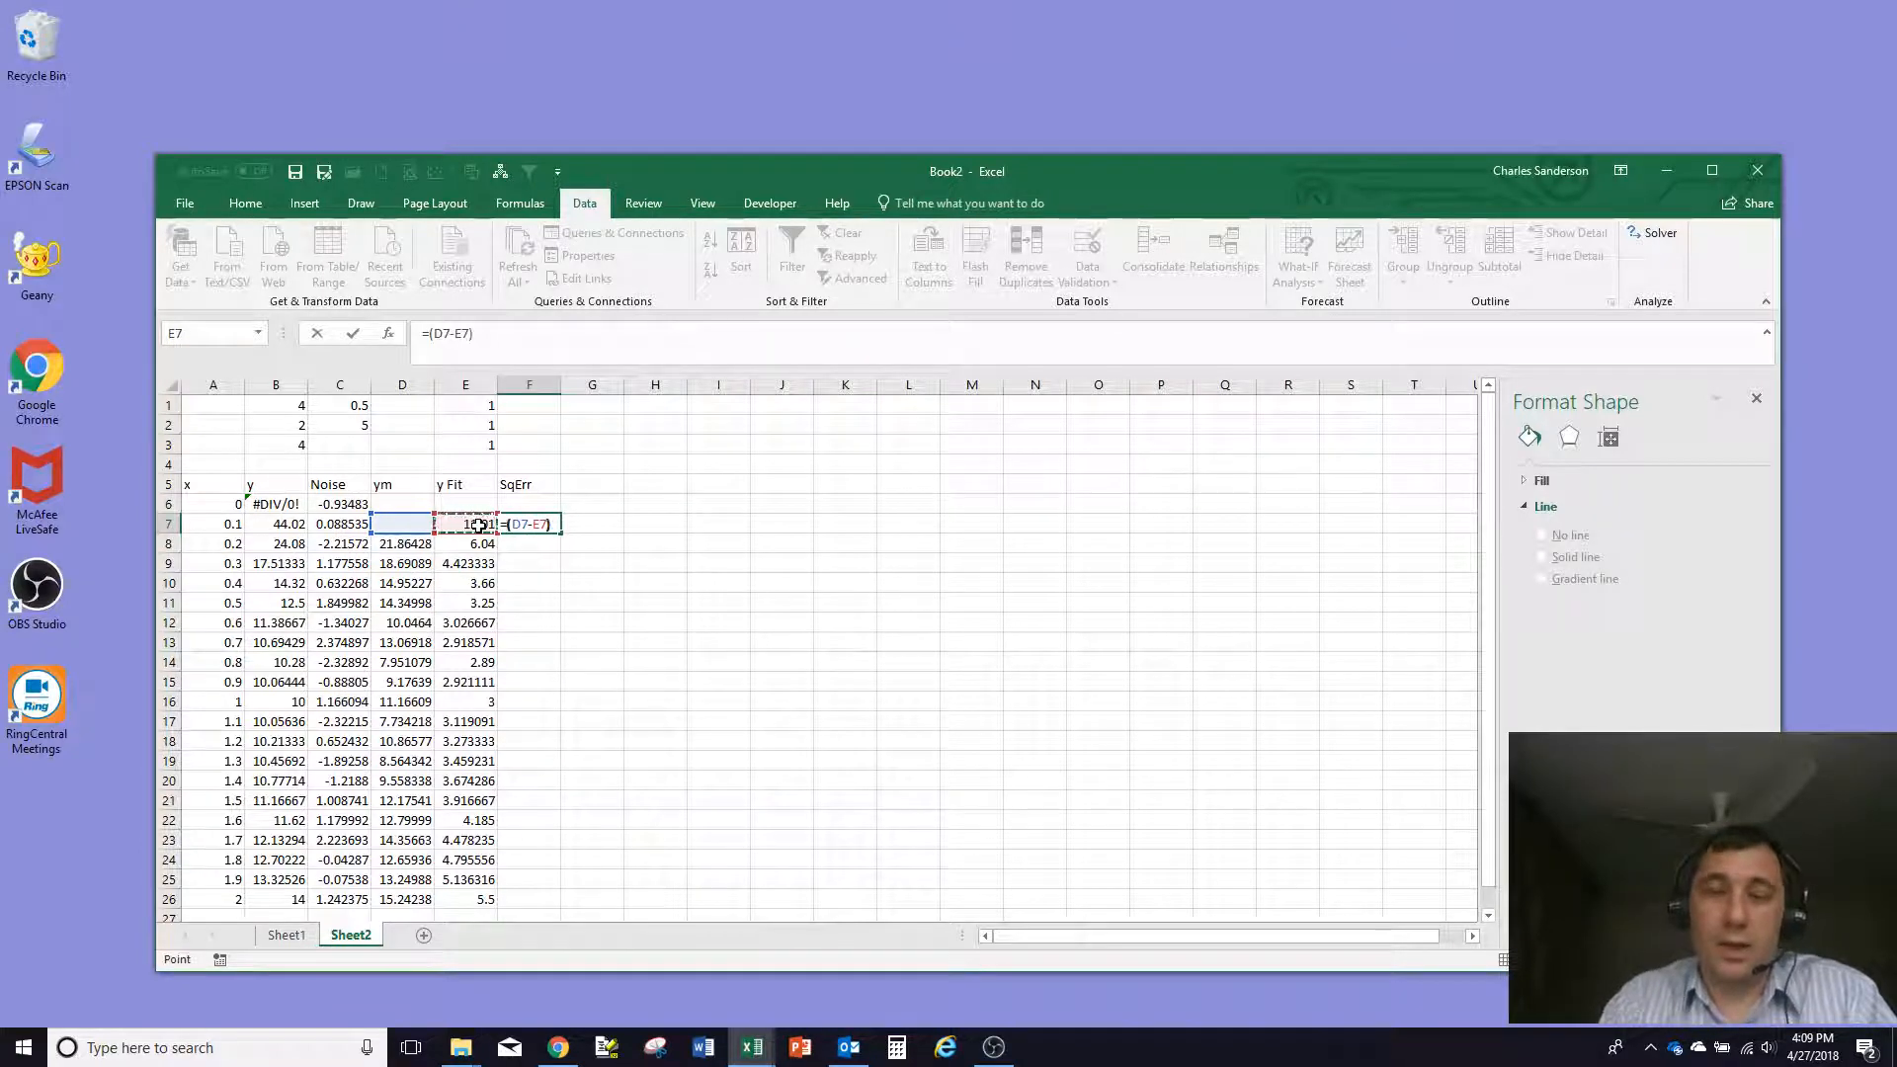
type("^2")
key("Return")
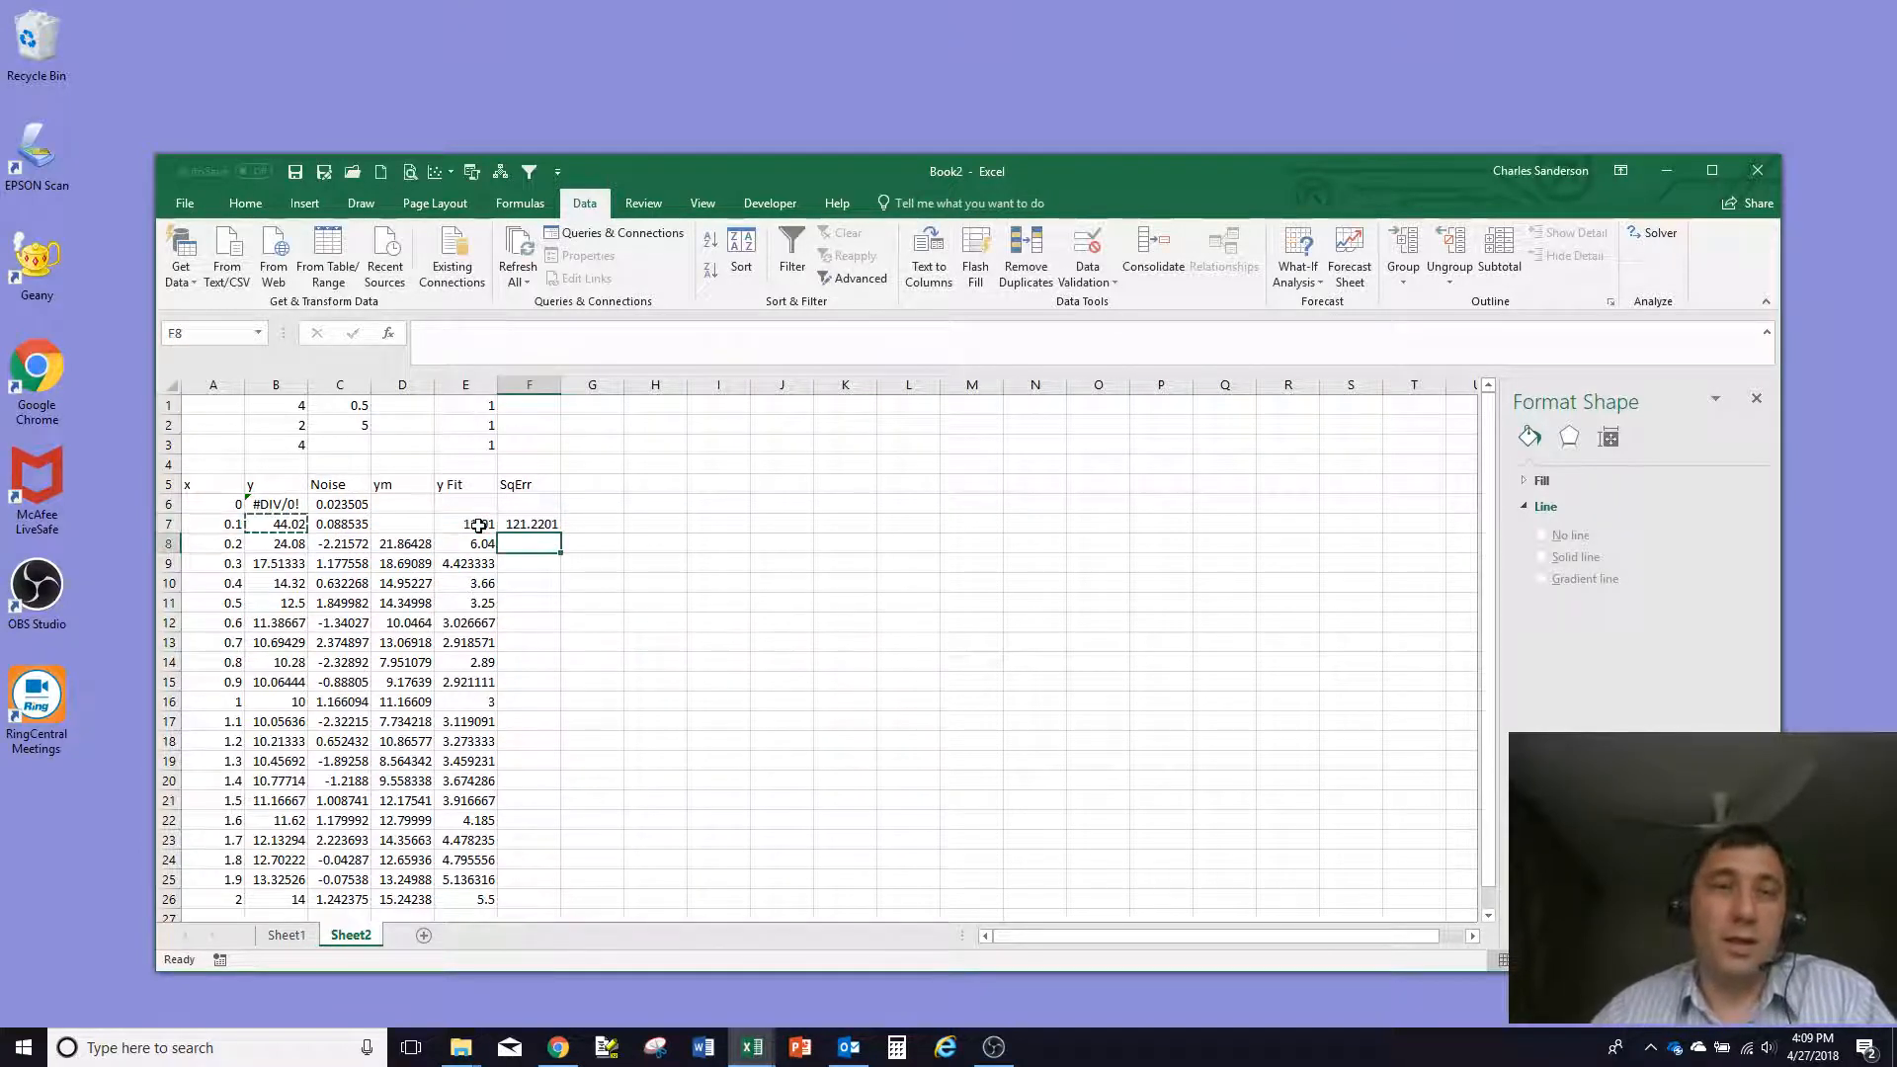
Fill the F7 formula down to F26 and fill the ym formula from D8 up into the empty cell D7
key("Up")
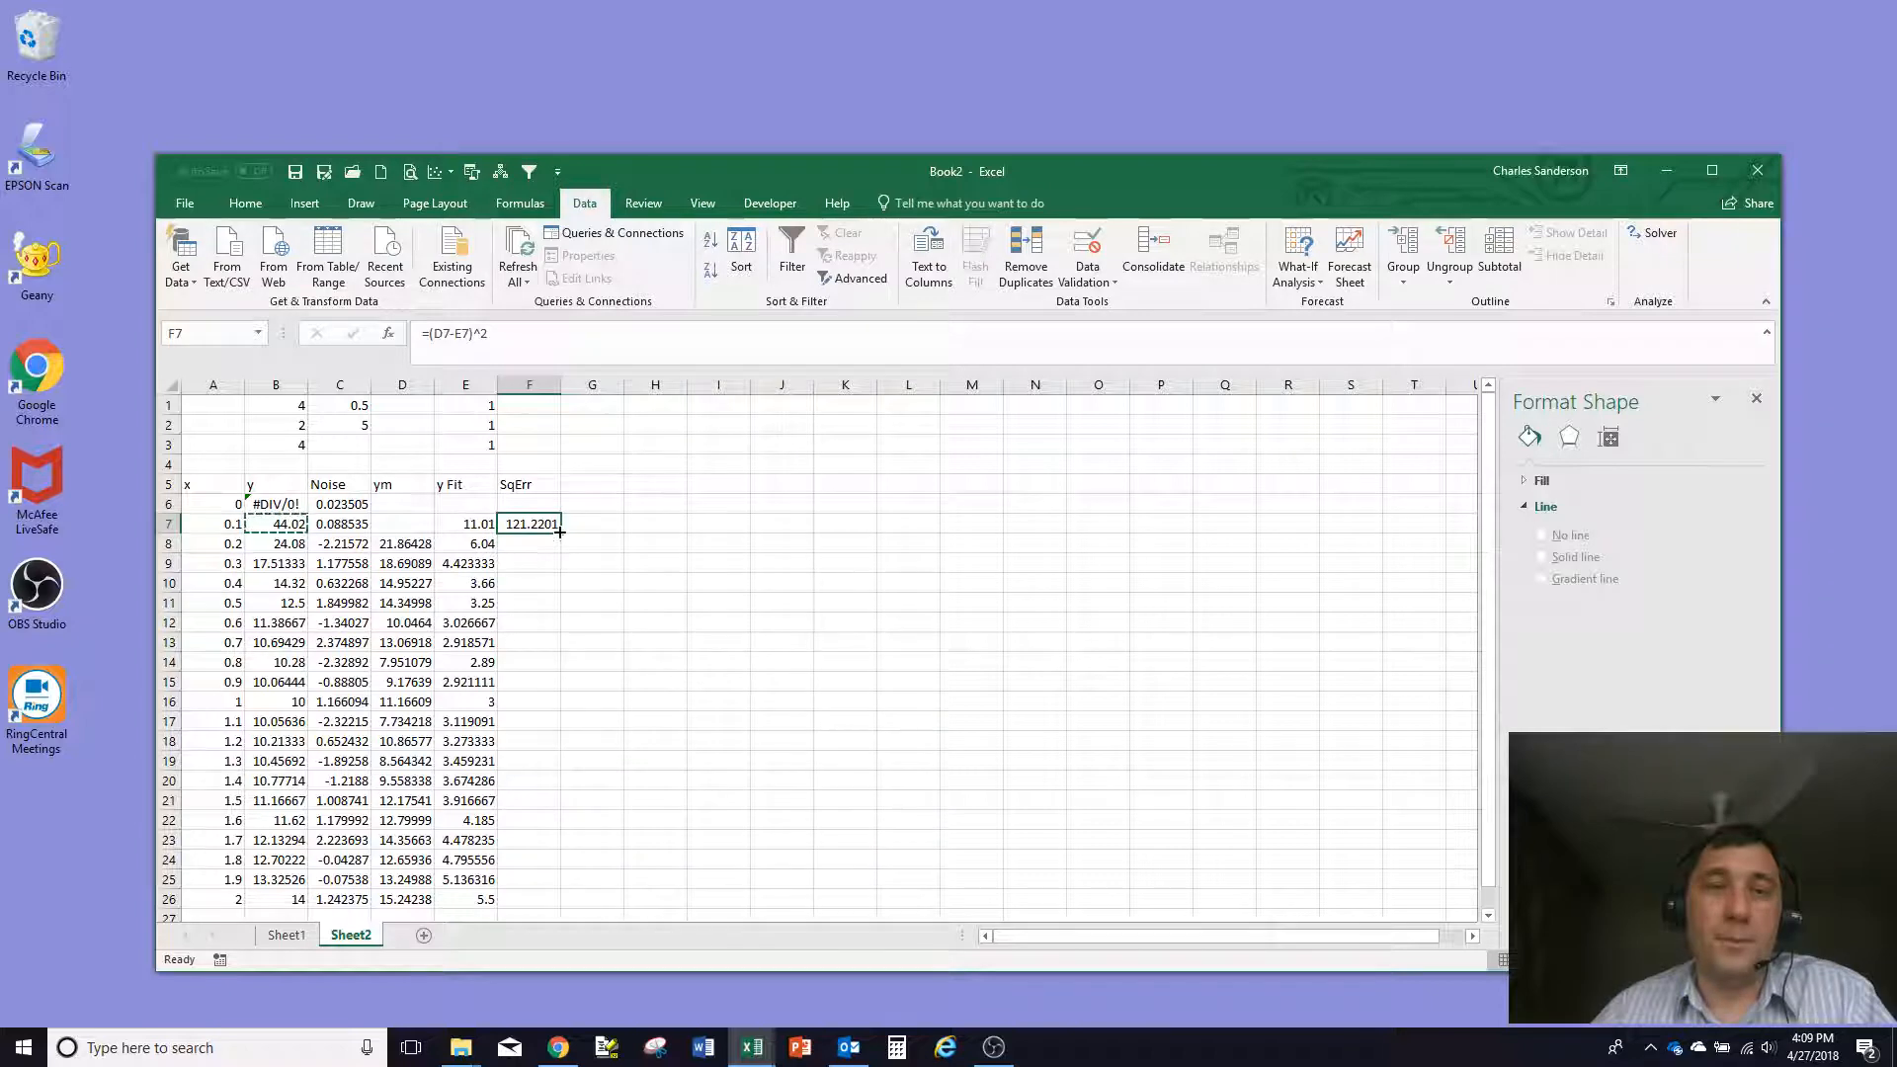
double_click(561, 533)
left_click(402, 546)
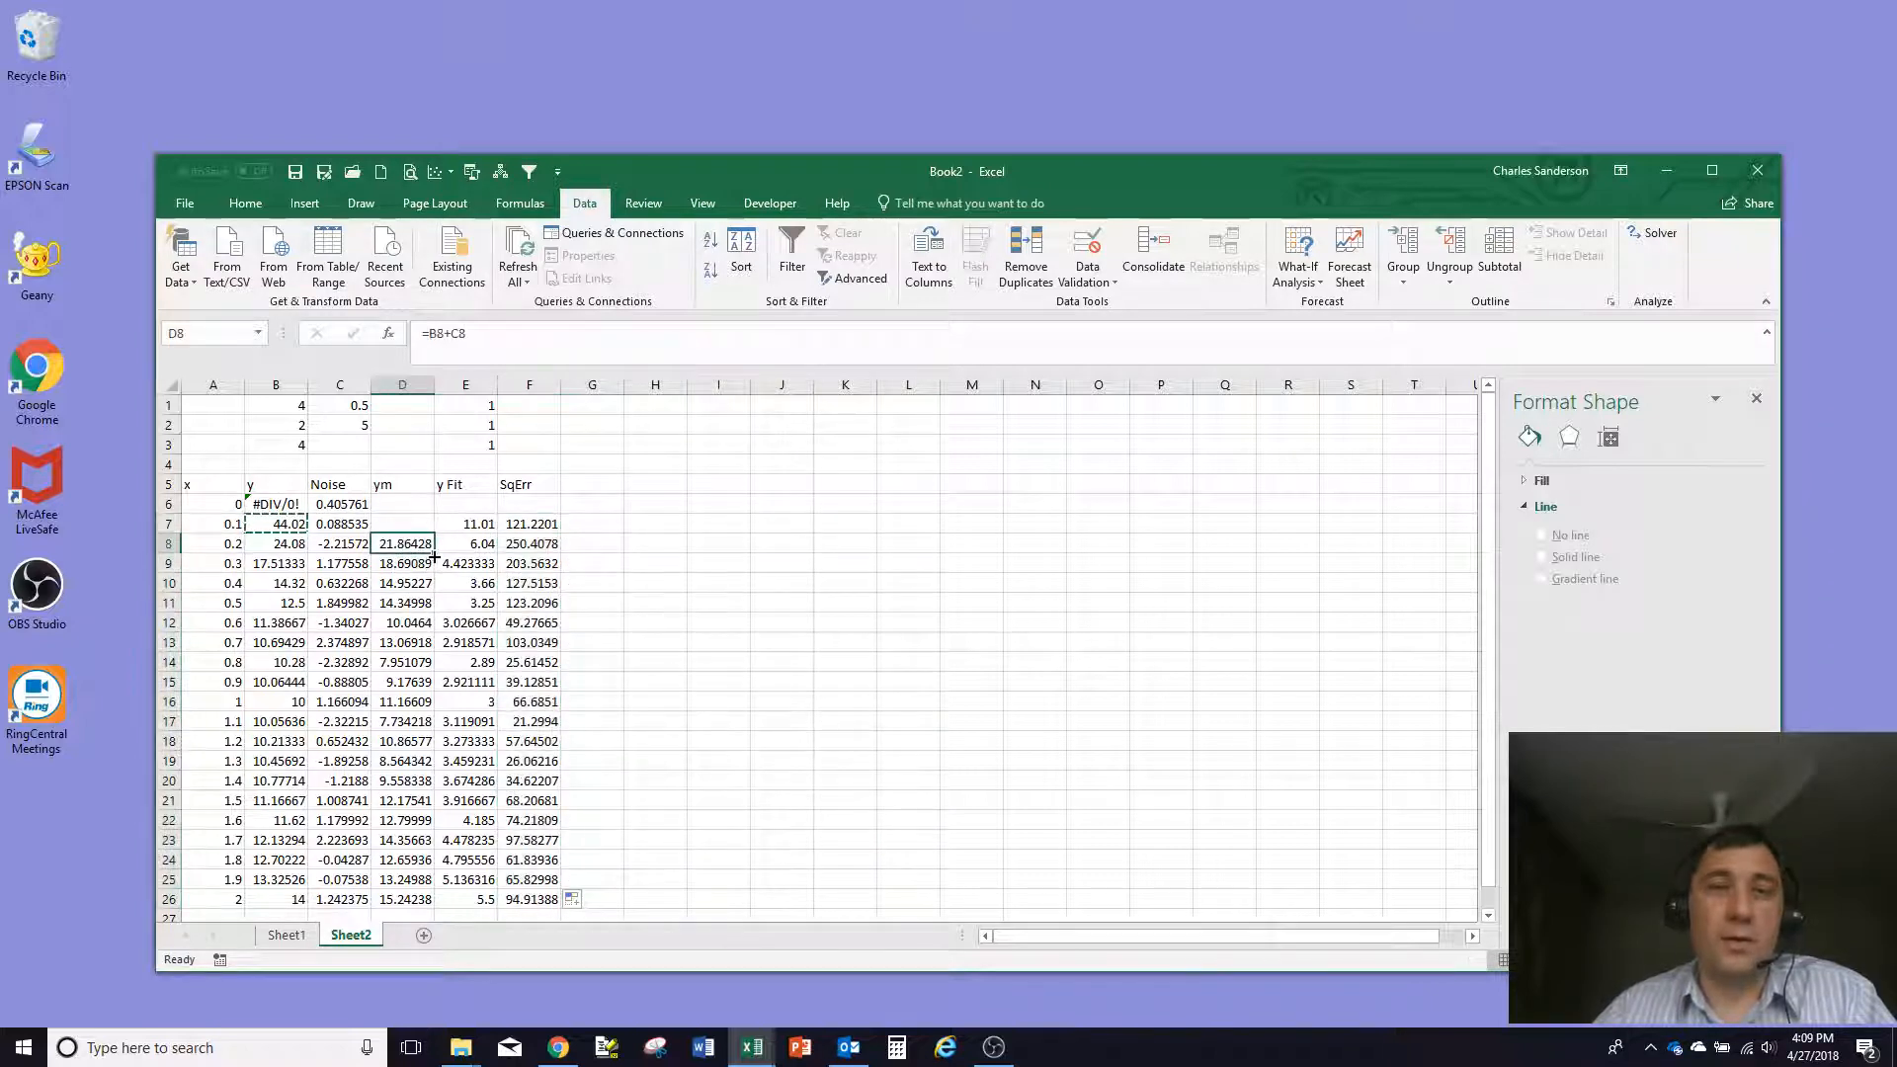
left_click_drag(434, 553, 433, 525)
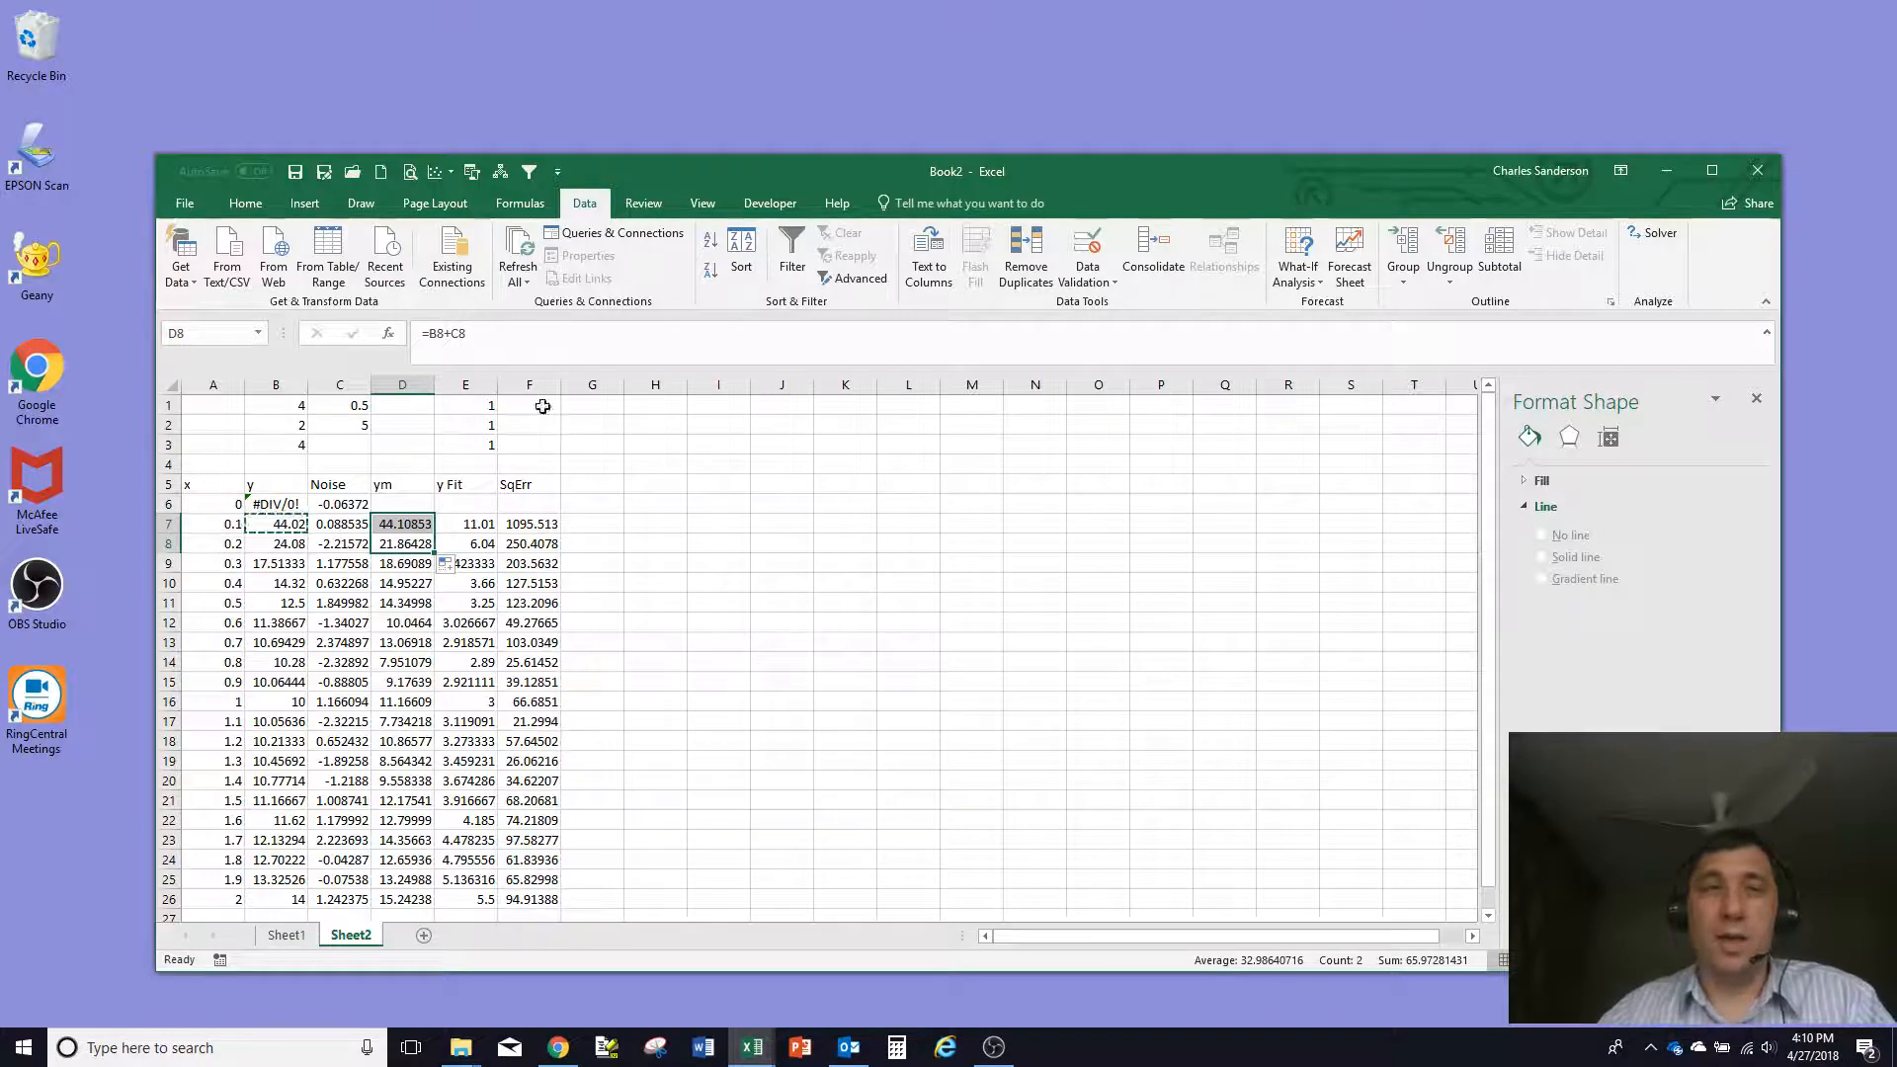
Enter a formula in F4 that sums the squared errors in F7:F26
left_click(541, 462)
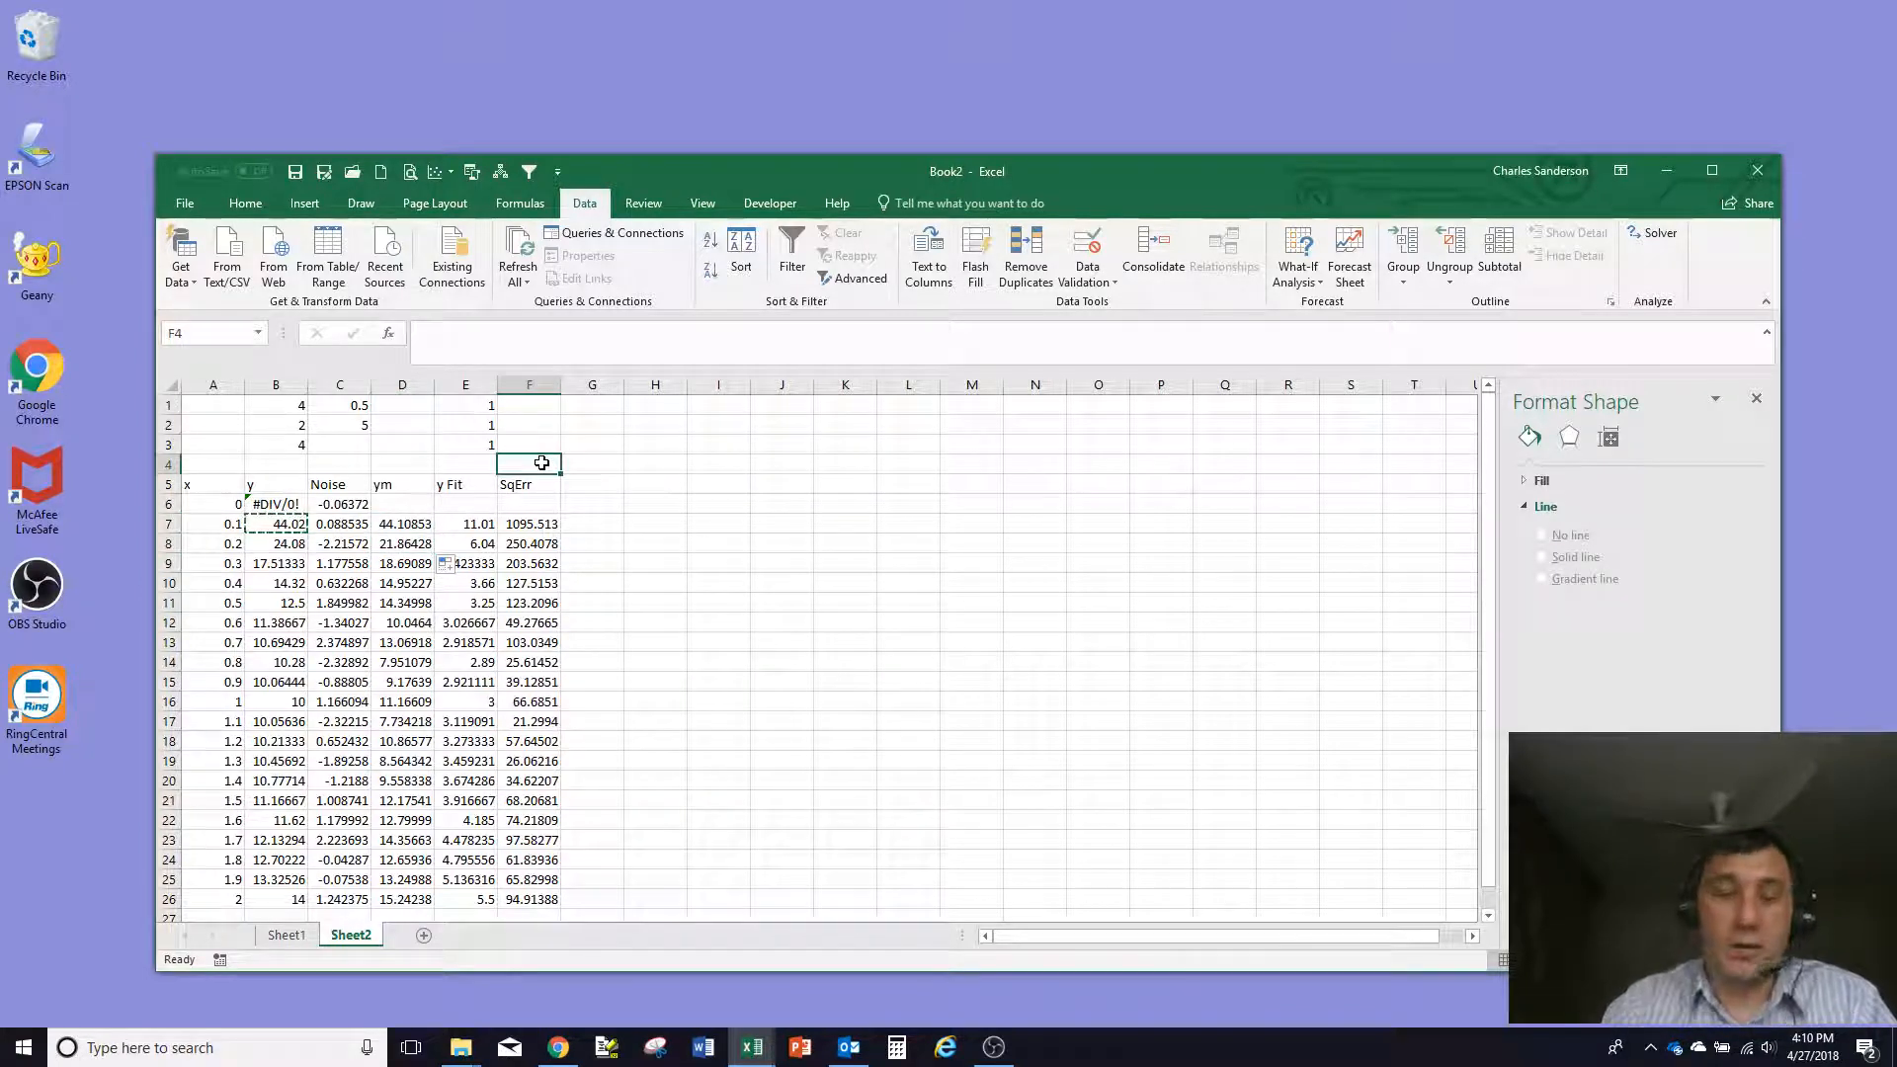
type("=sum(")
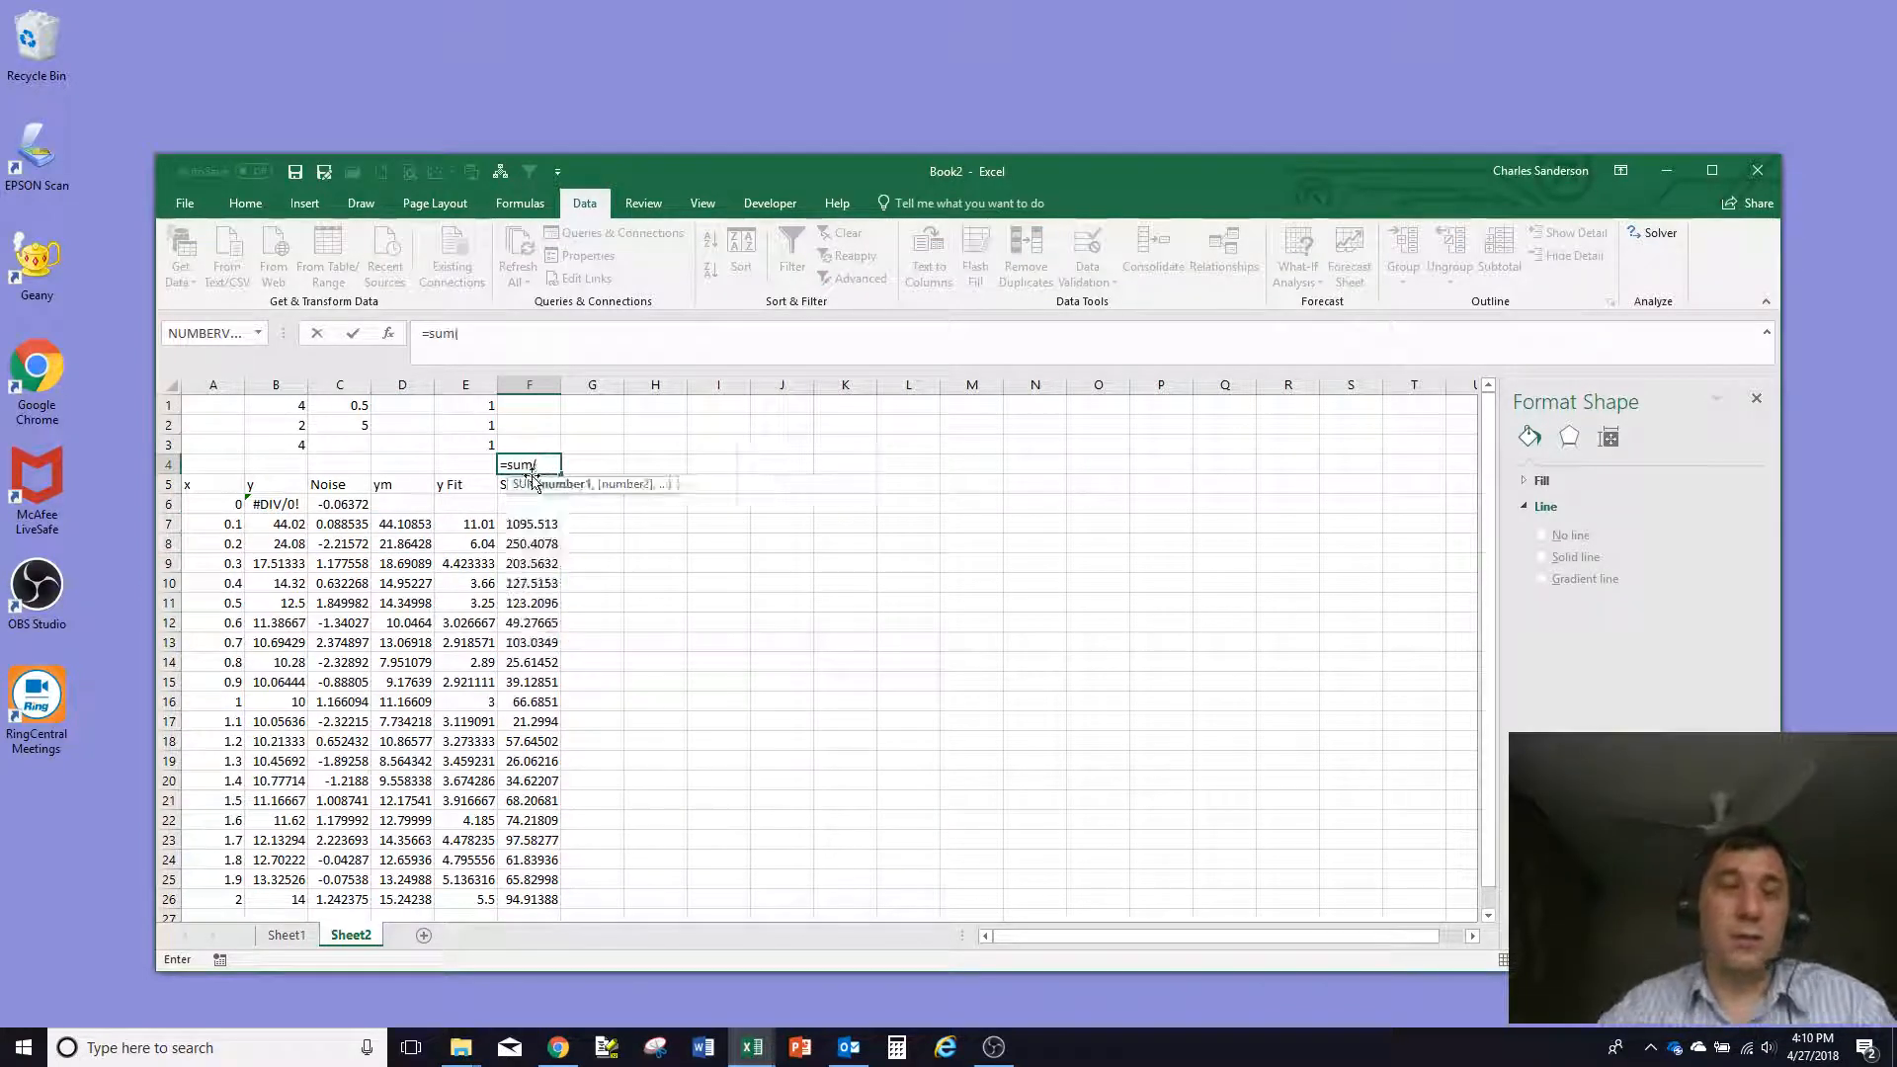
left_click_drag(533, 524, 520, 899)
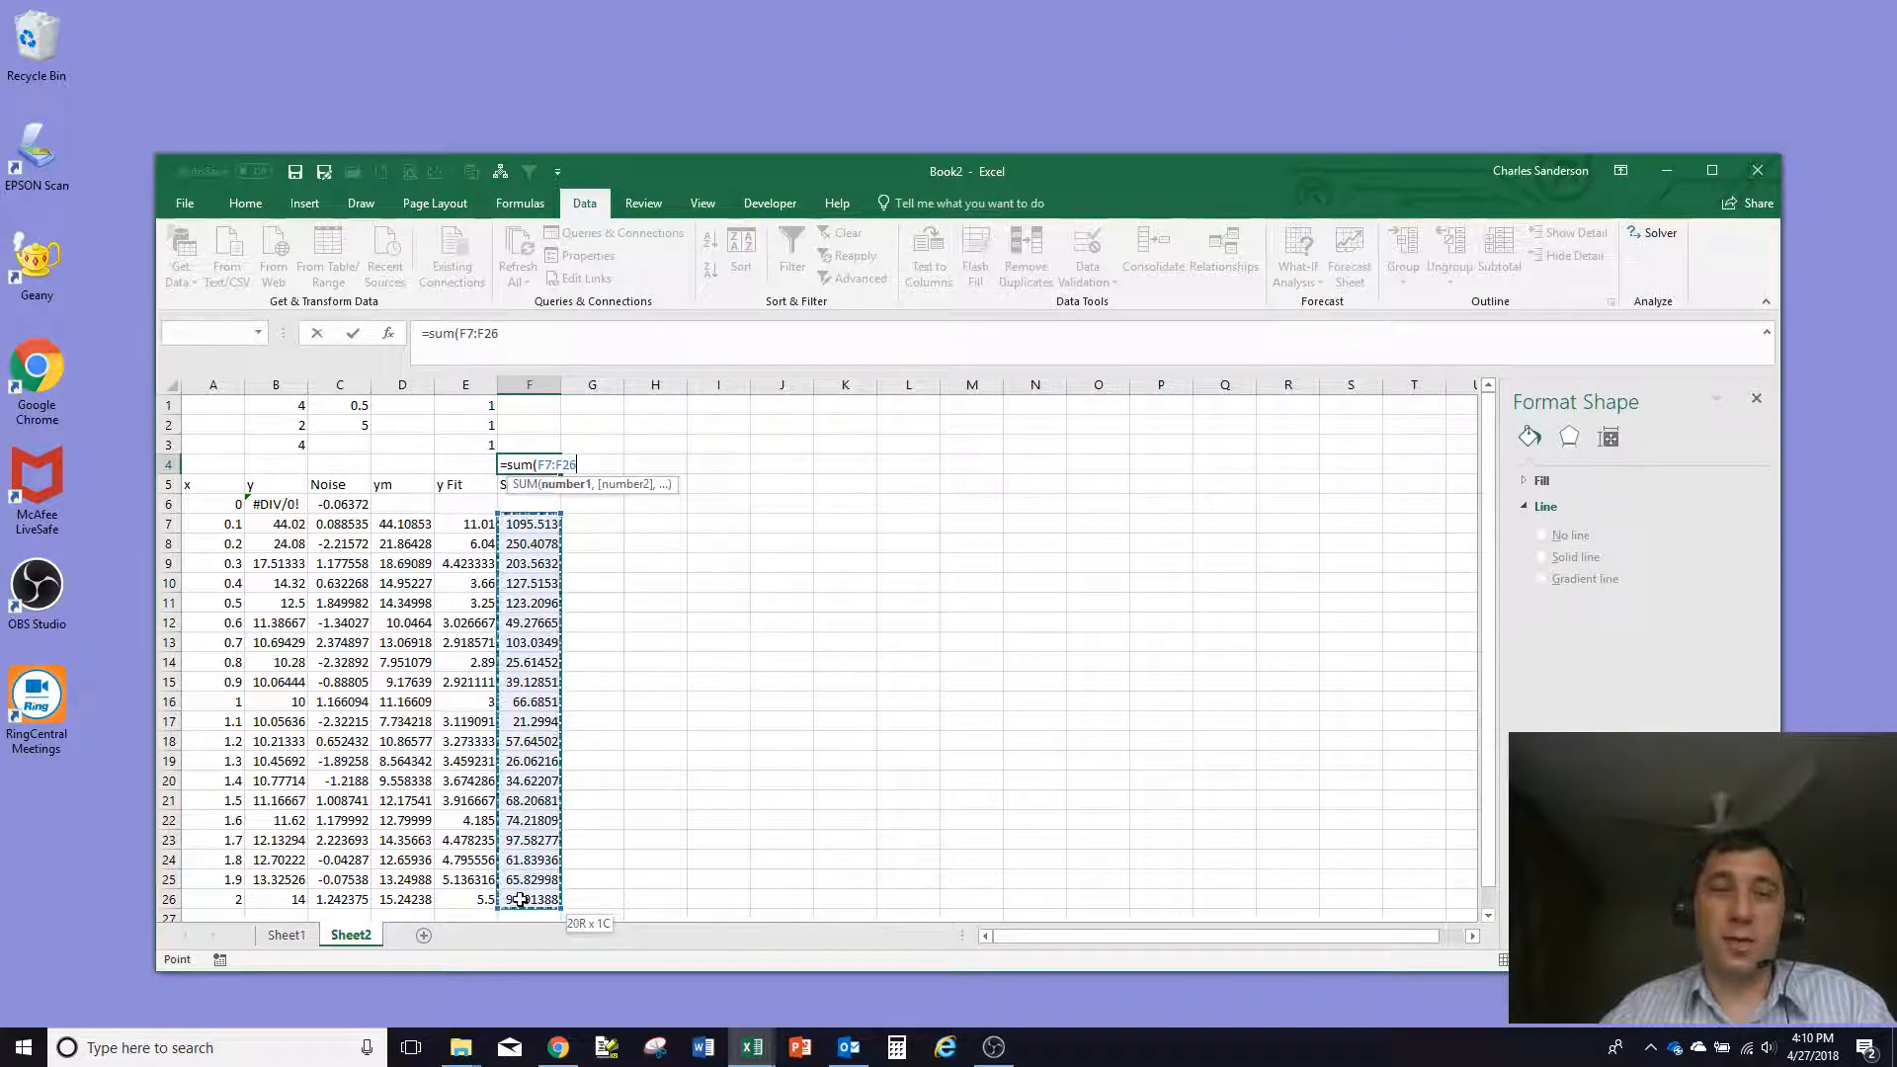
key("Return")
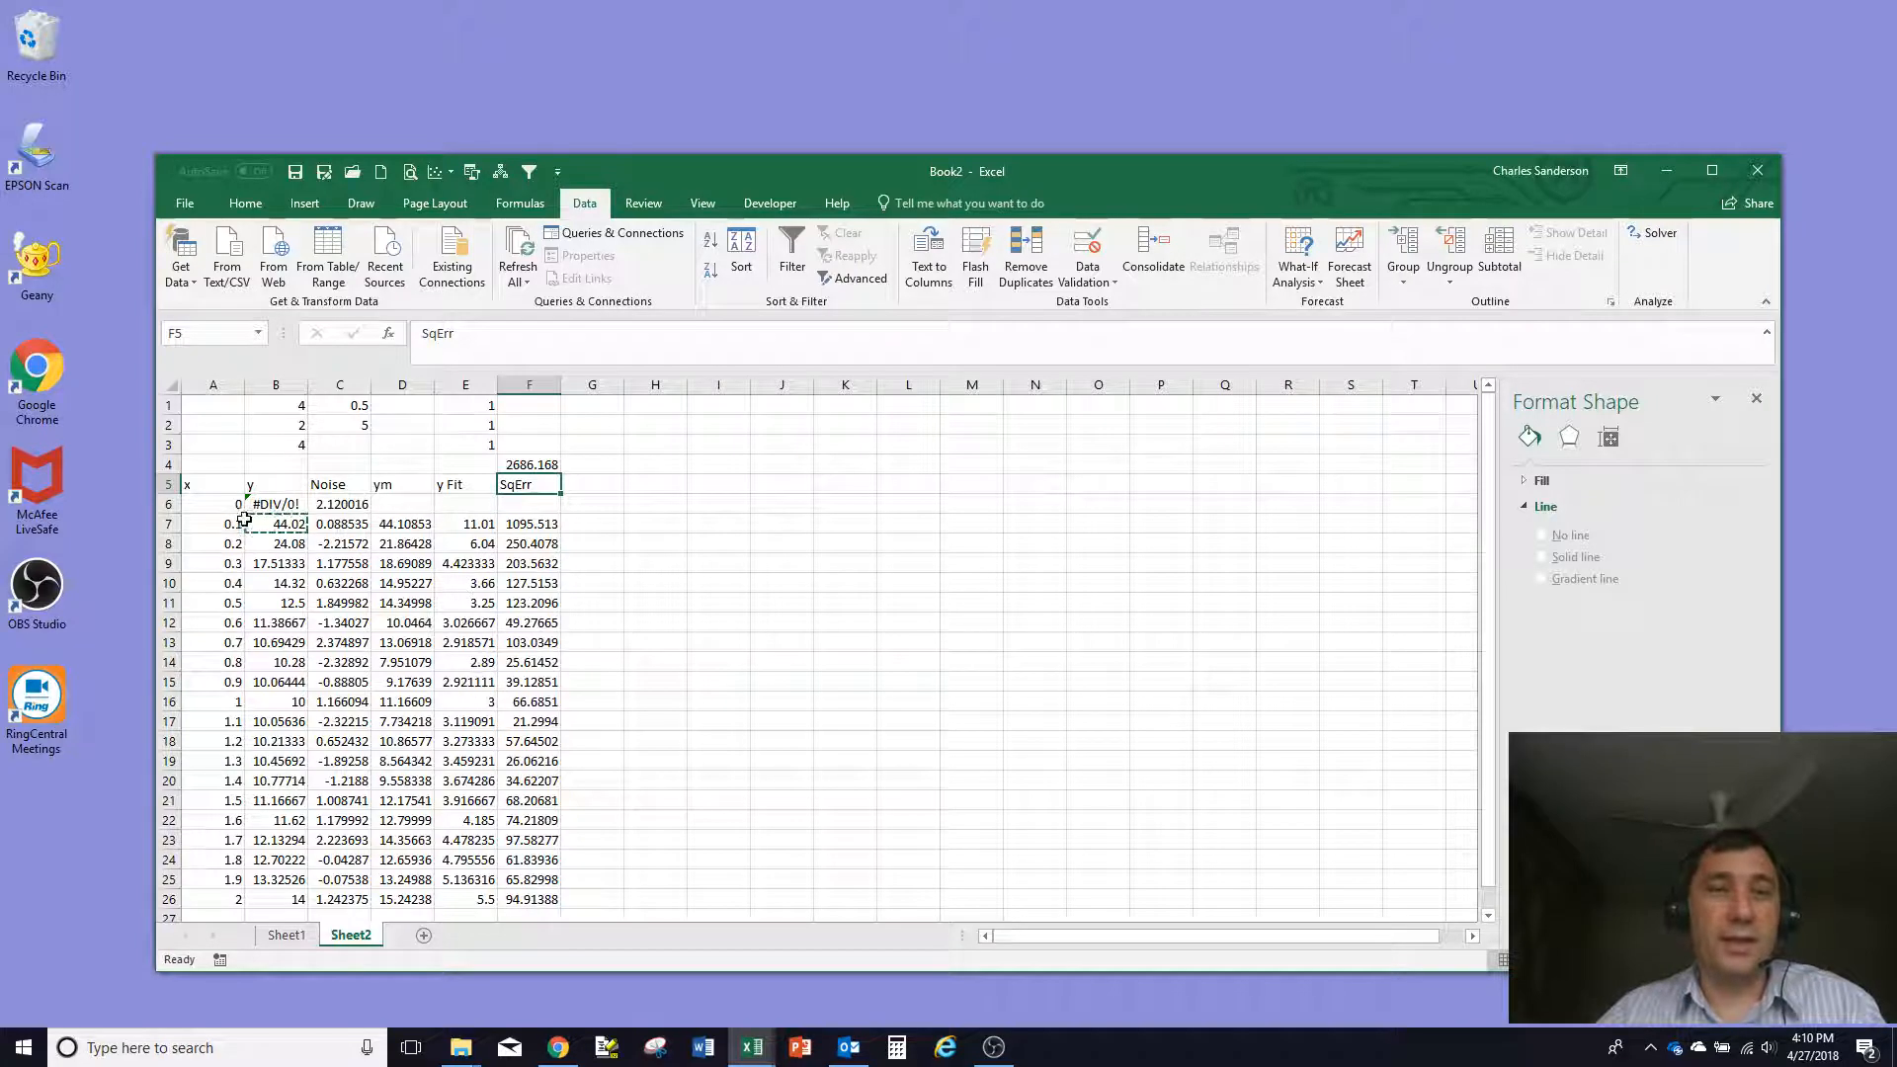
Insert a markers-only scatter chart of the ym and y Fit columns against x, using rows 5 to 26 with headers
left_click_drag(207, 492, 219, 895)
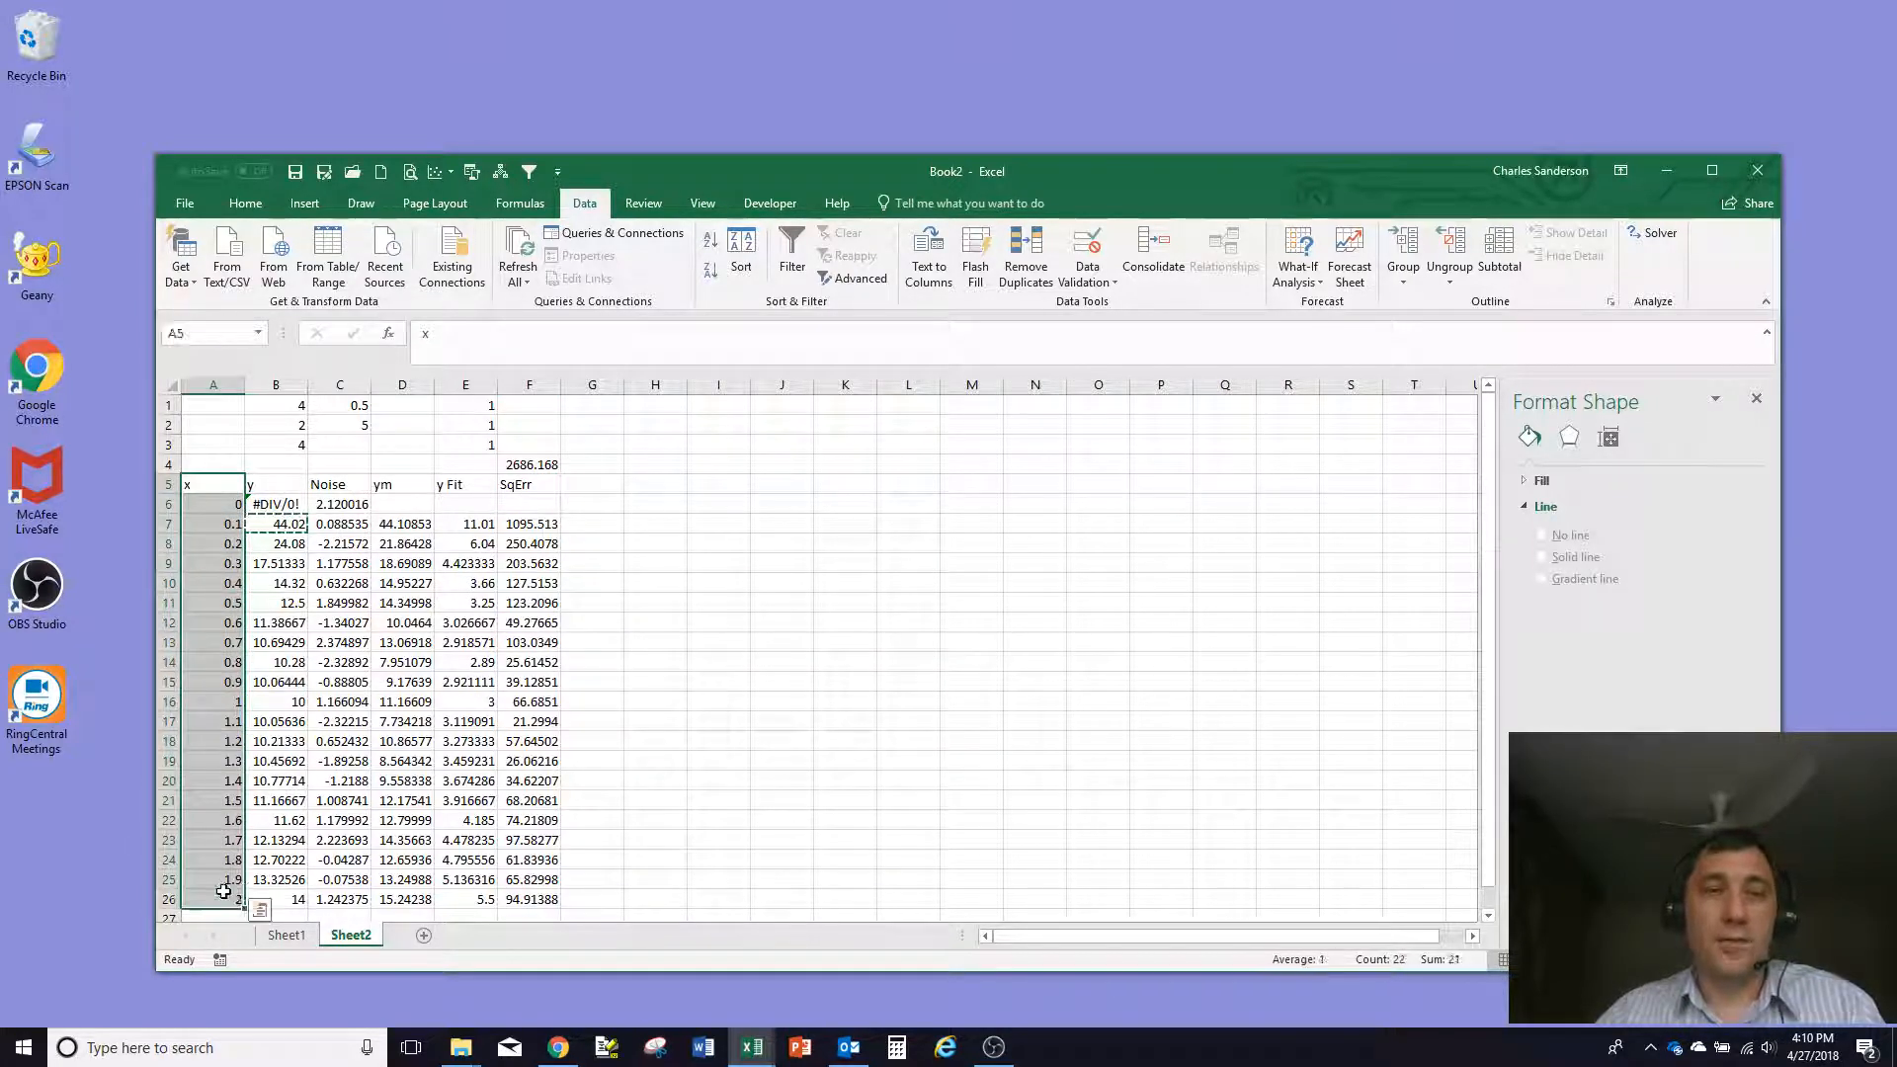
left_click_drag(400, 484, 475, 895)
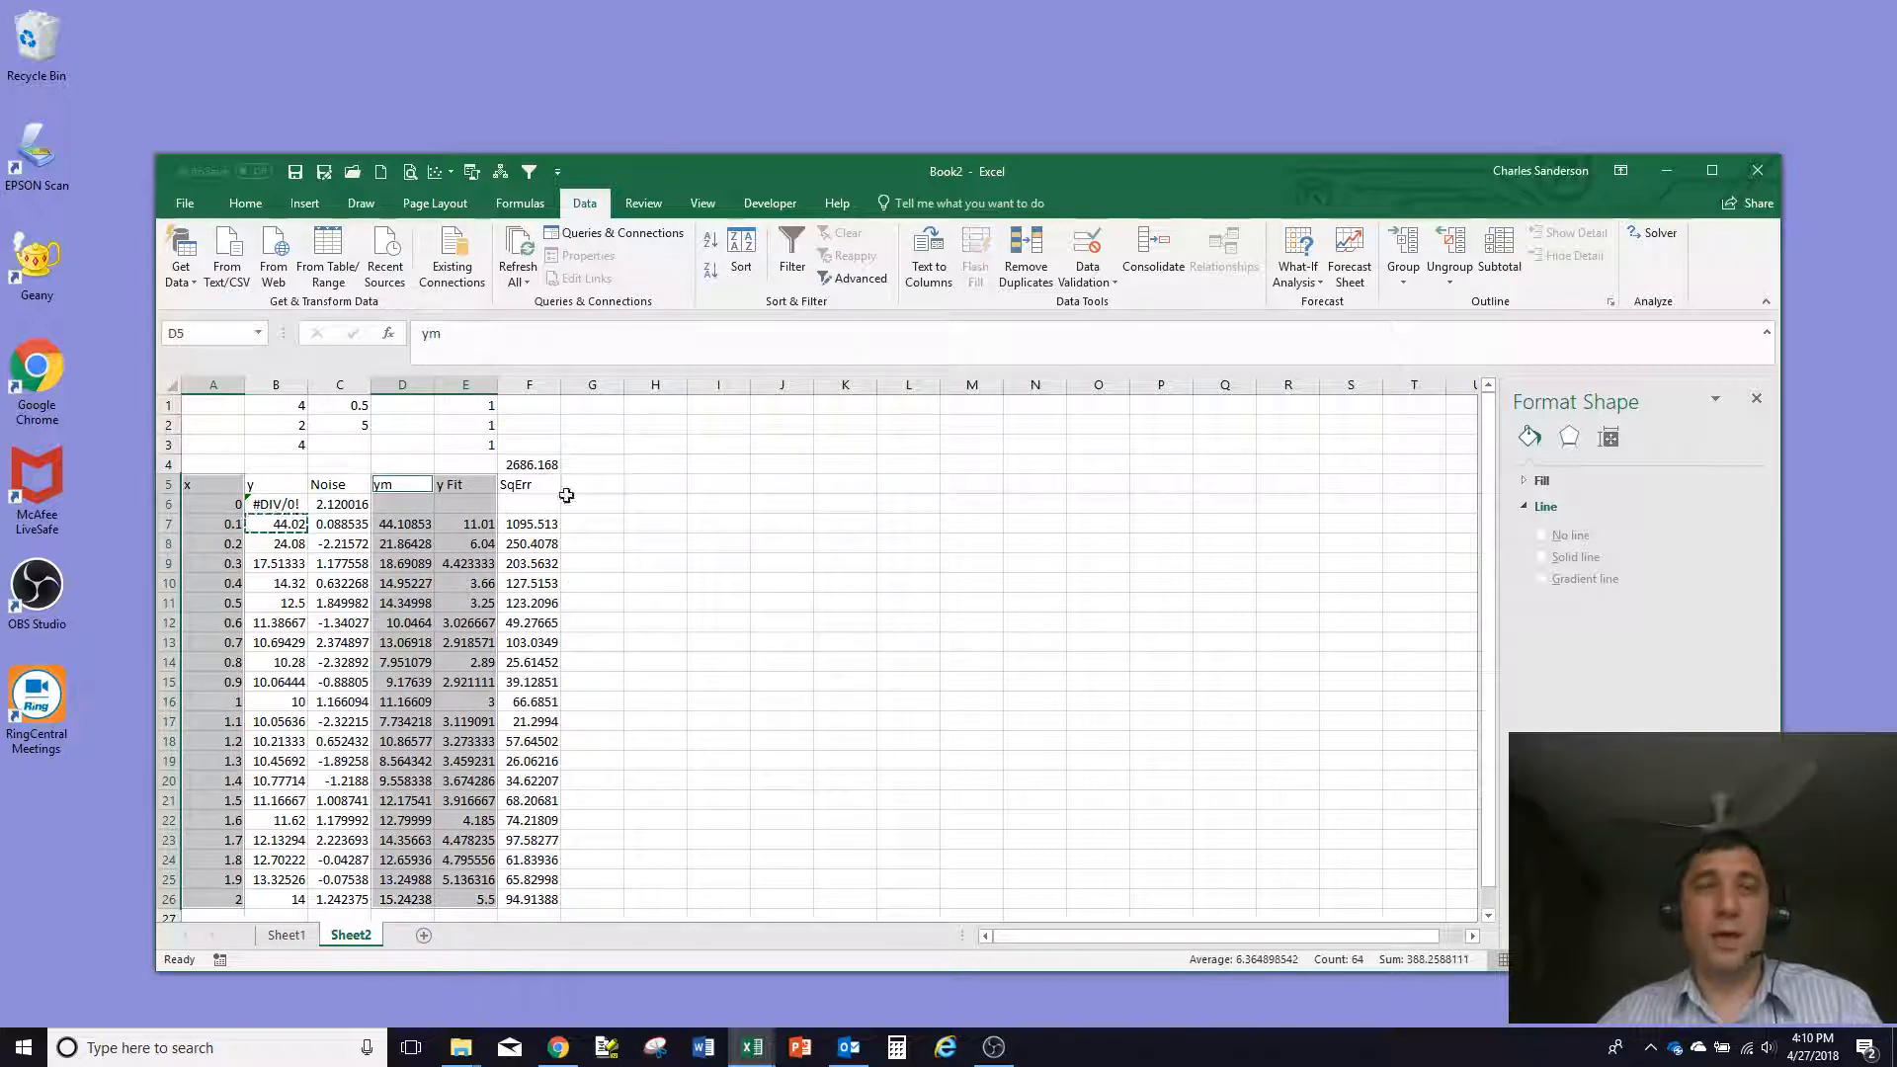
left_click(436, 172)
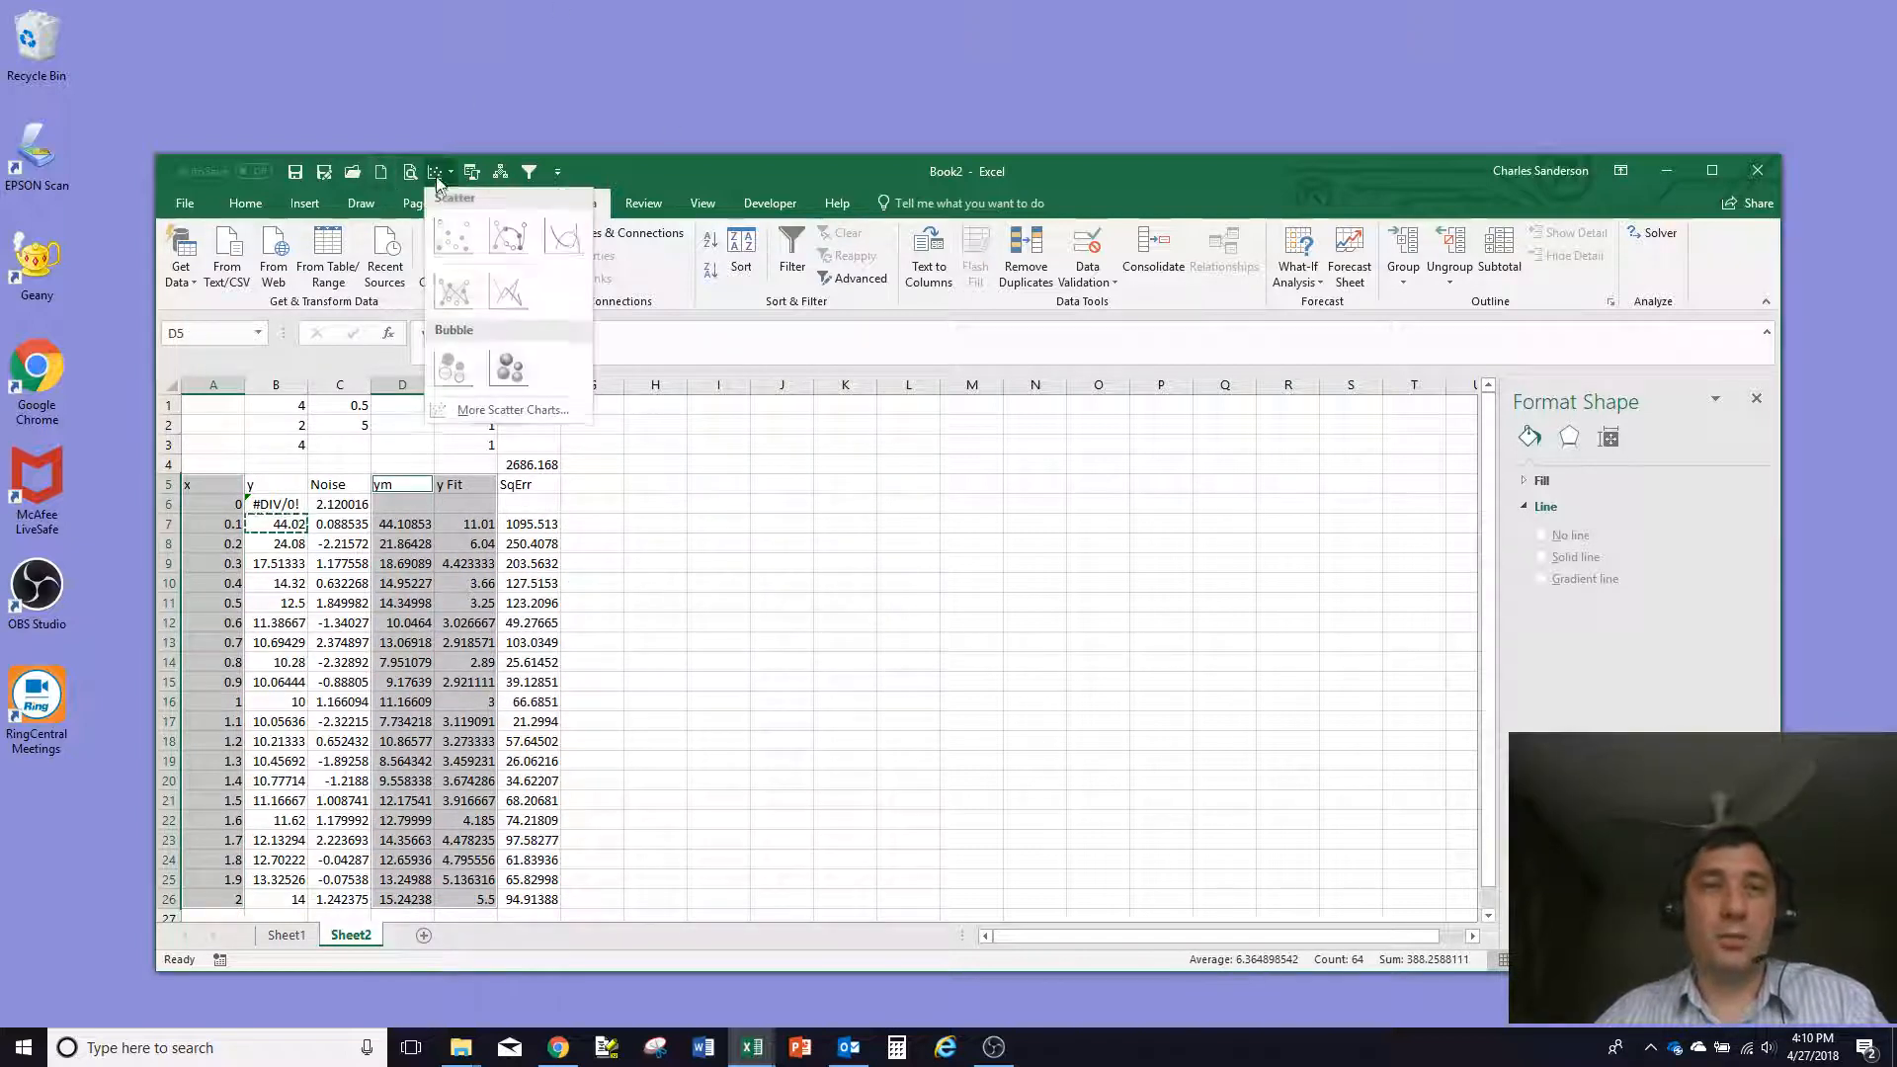
left_click(454, 240)
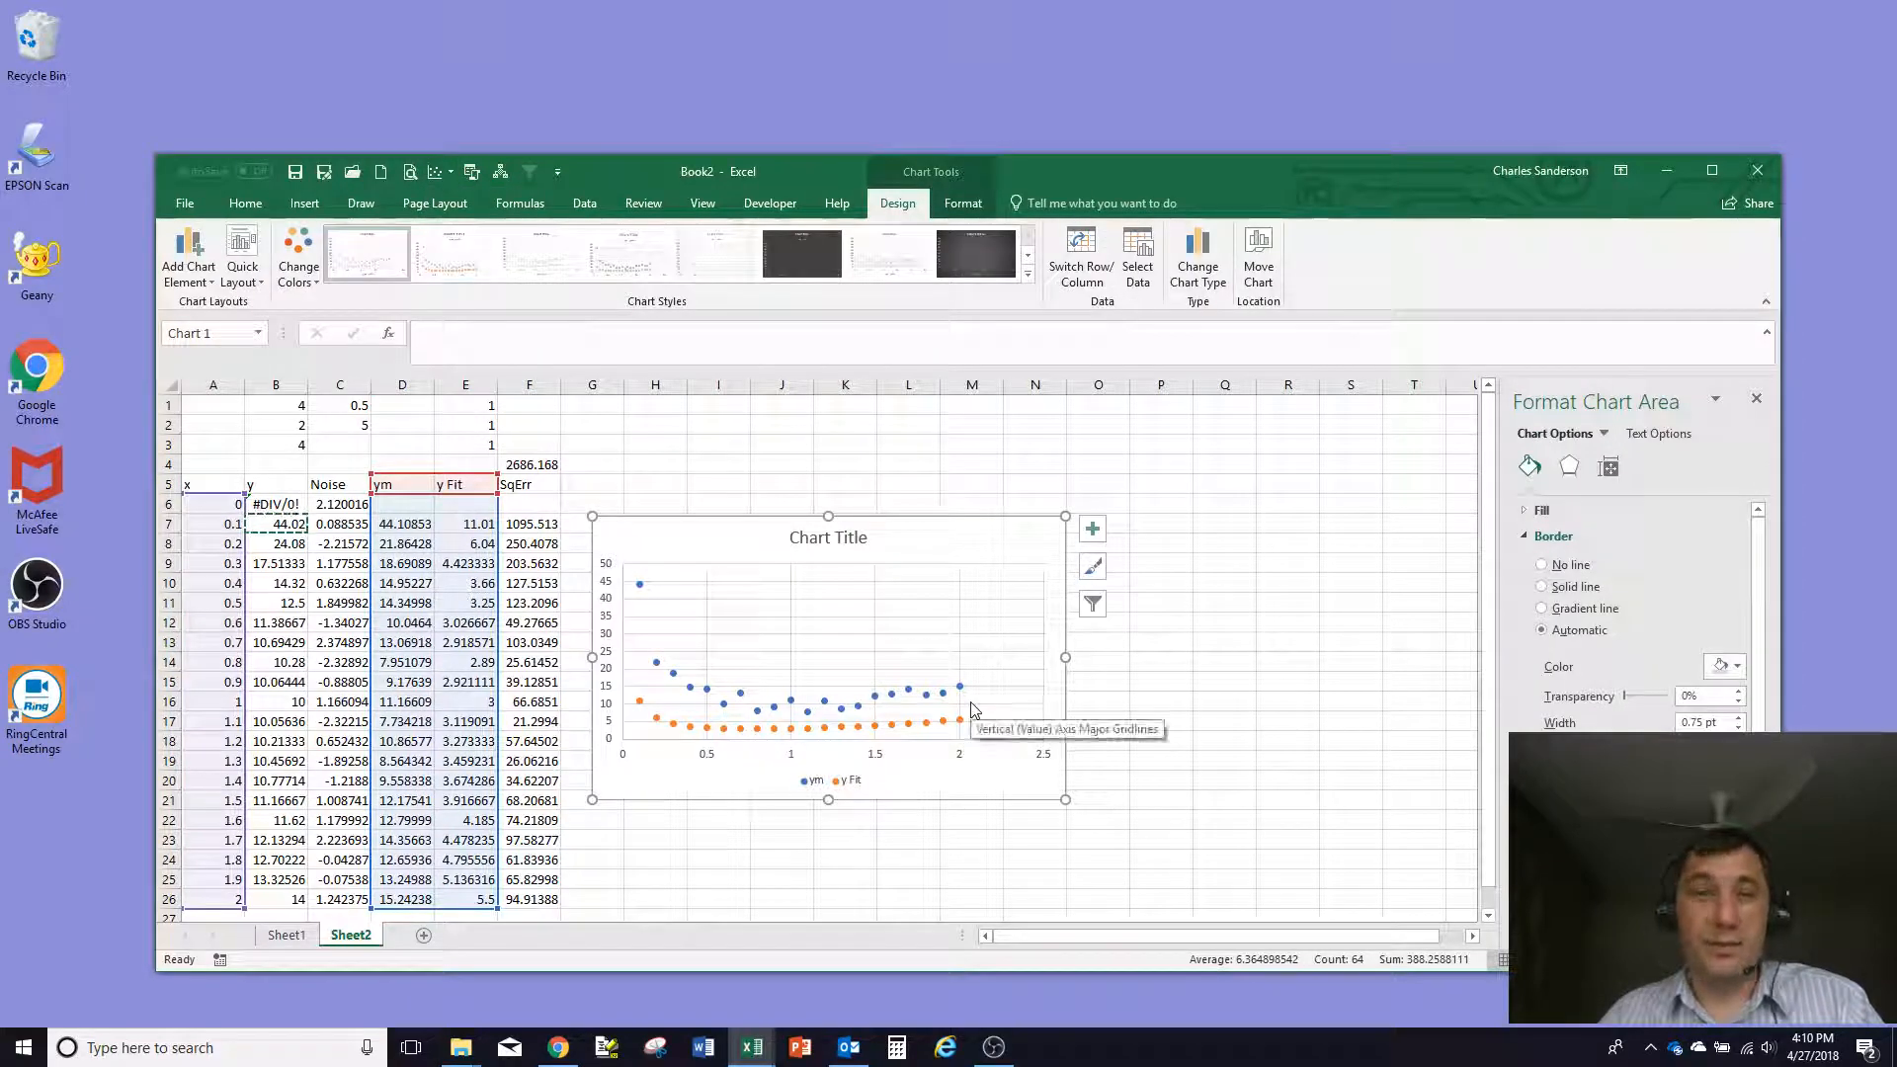
Format the chart's y Fit series as a solid line with no markers
left_click(738, 730)
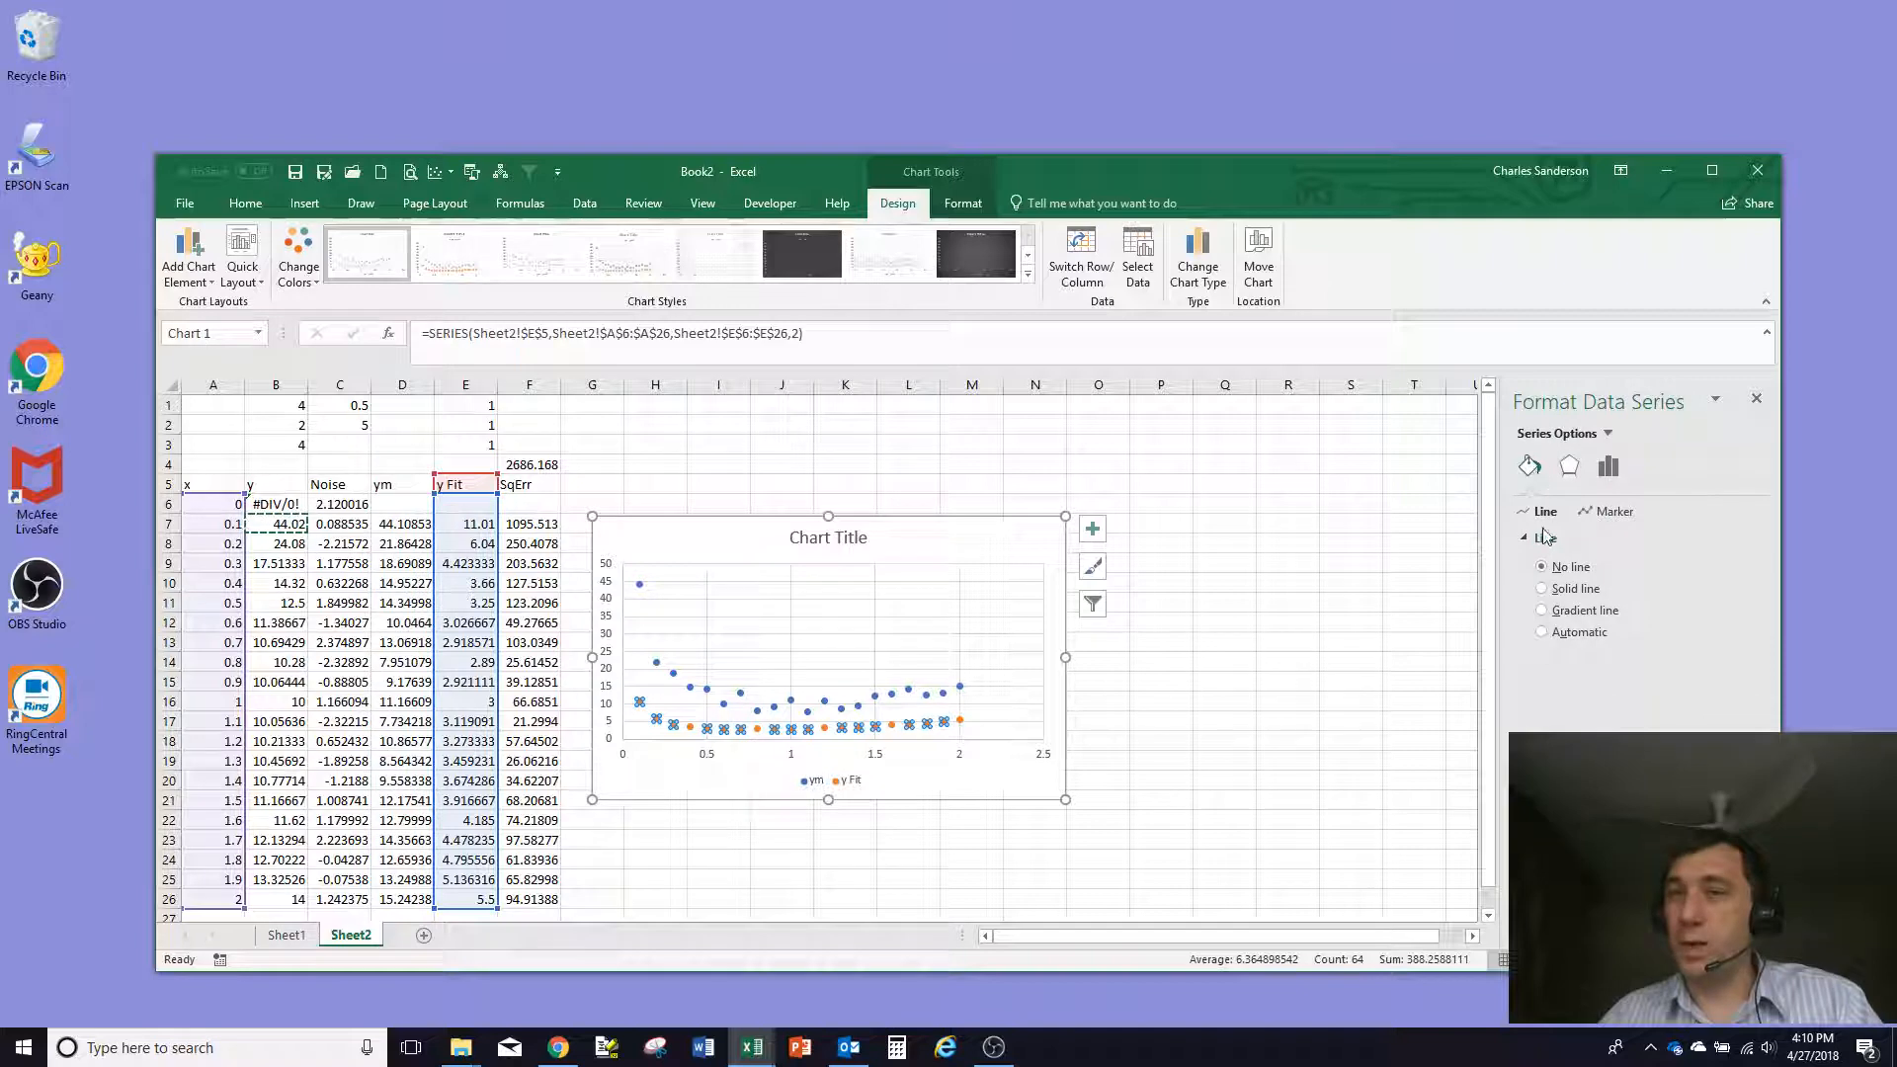
left_click(1543, 590)
left_click(1620, 513)
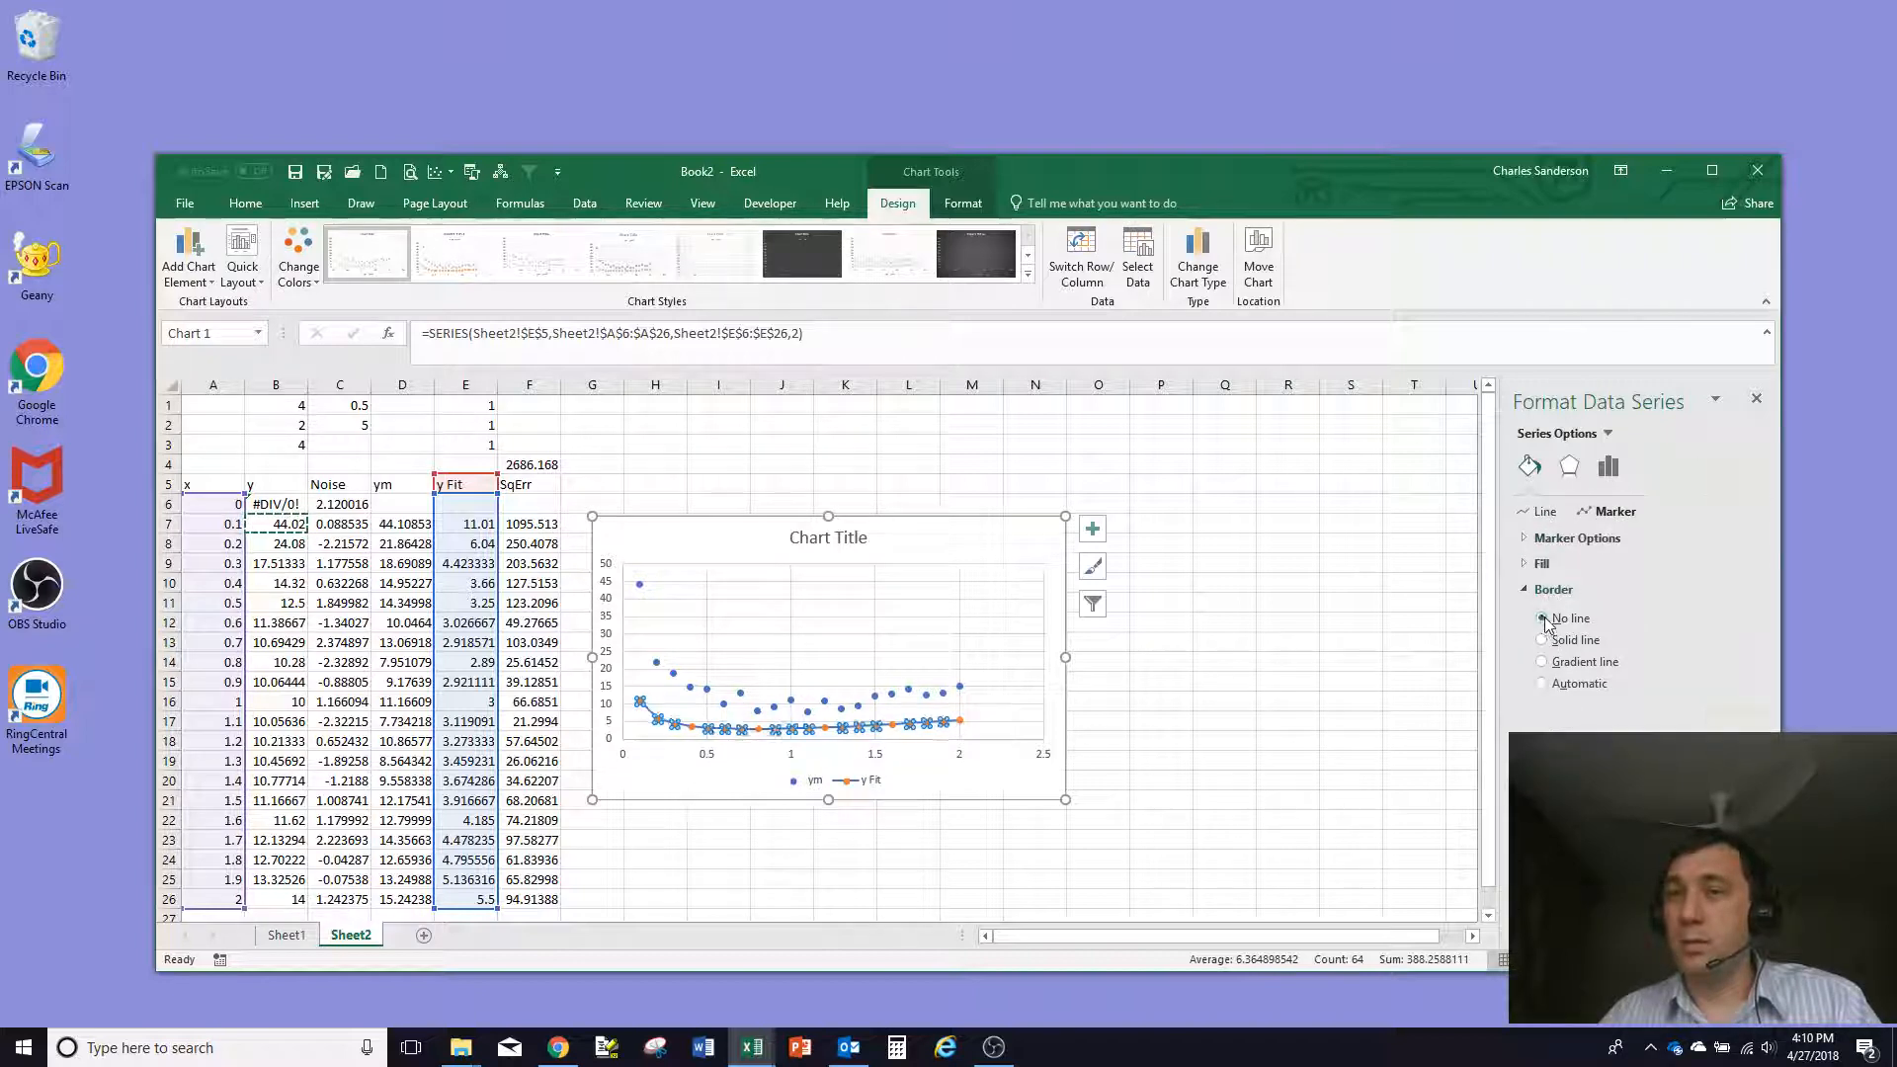
left_click(1541, 538)
left_click(1542, 588)
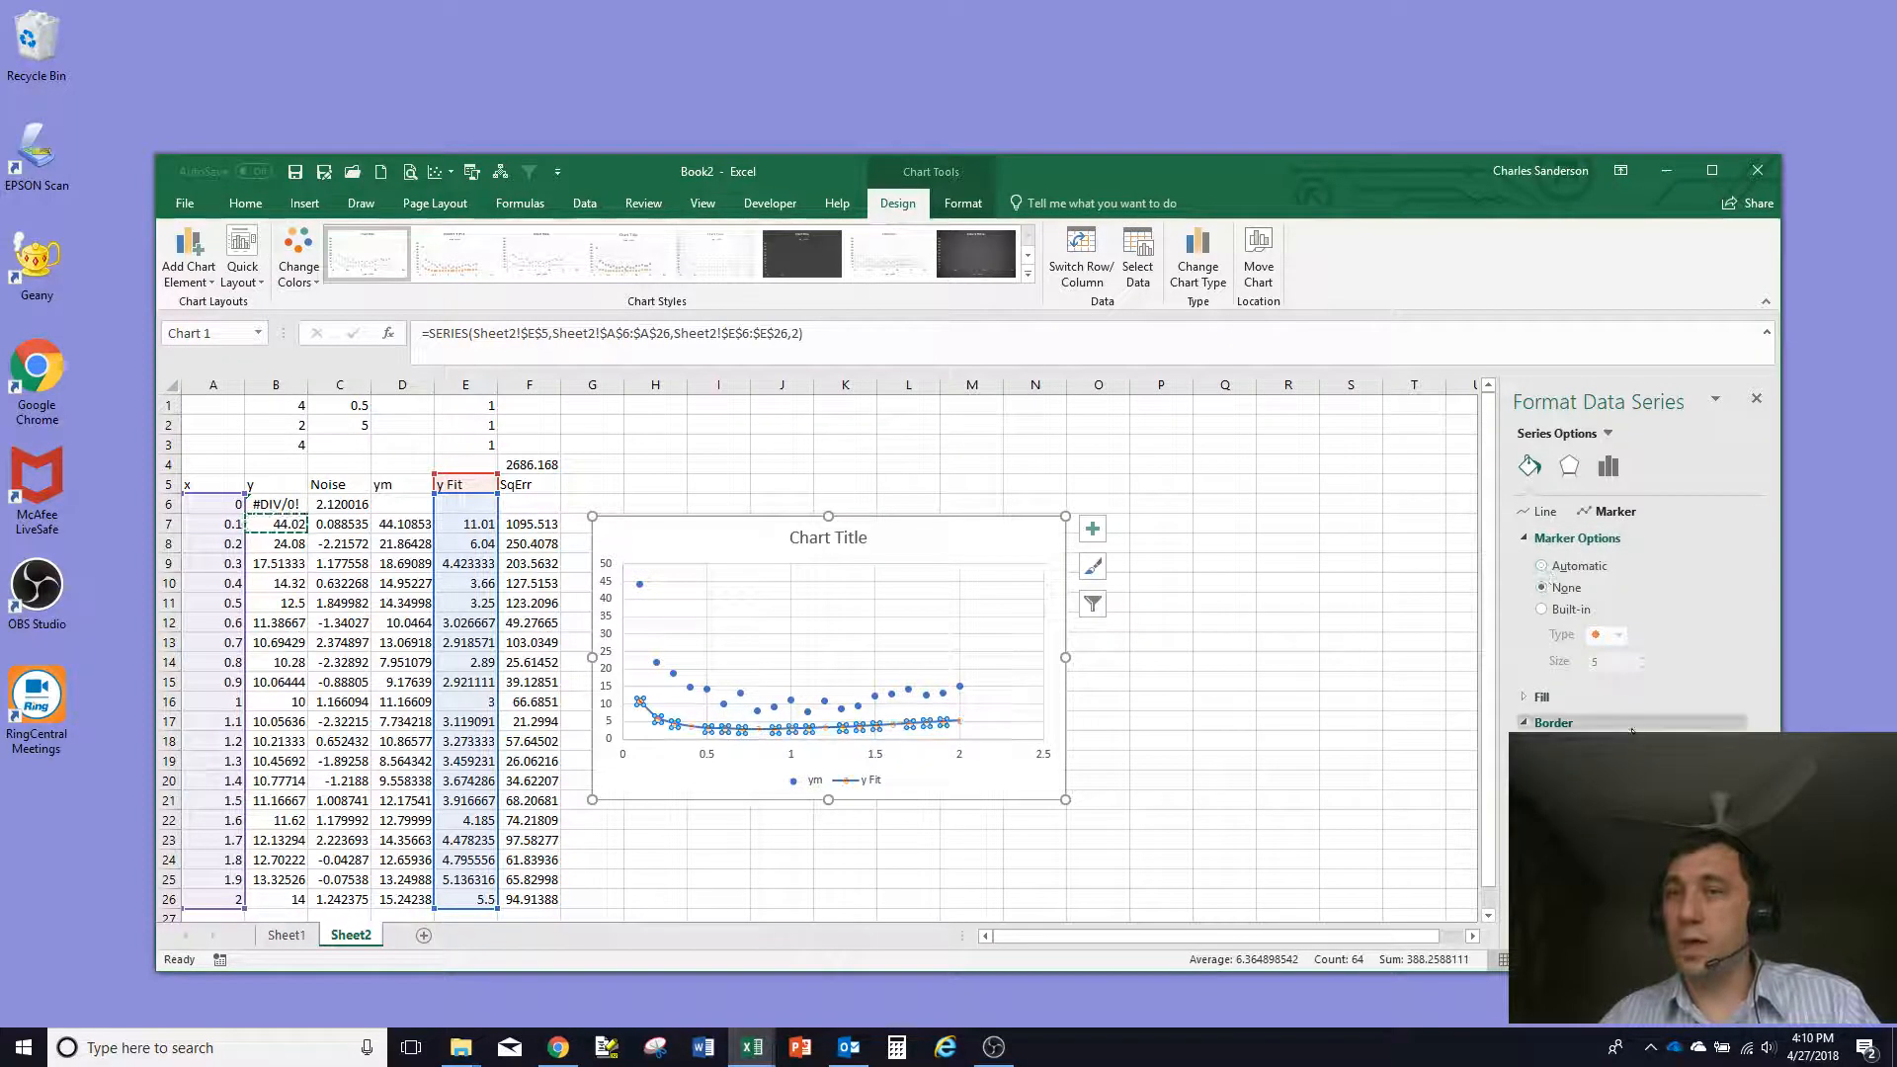
left_click(736, 875)
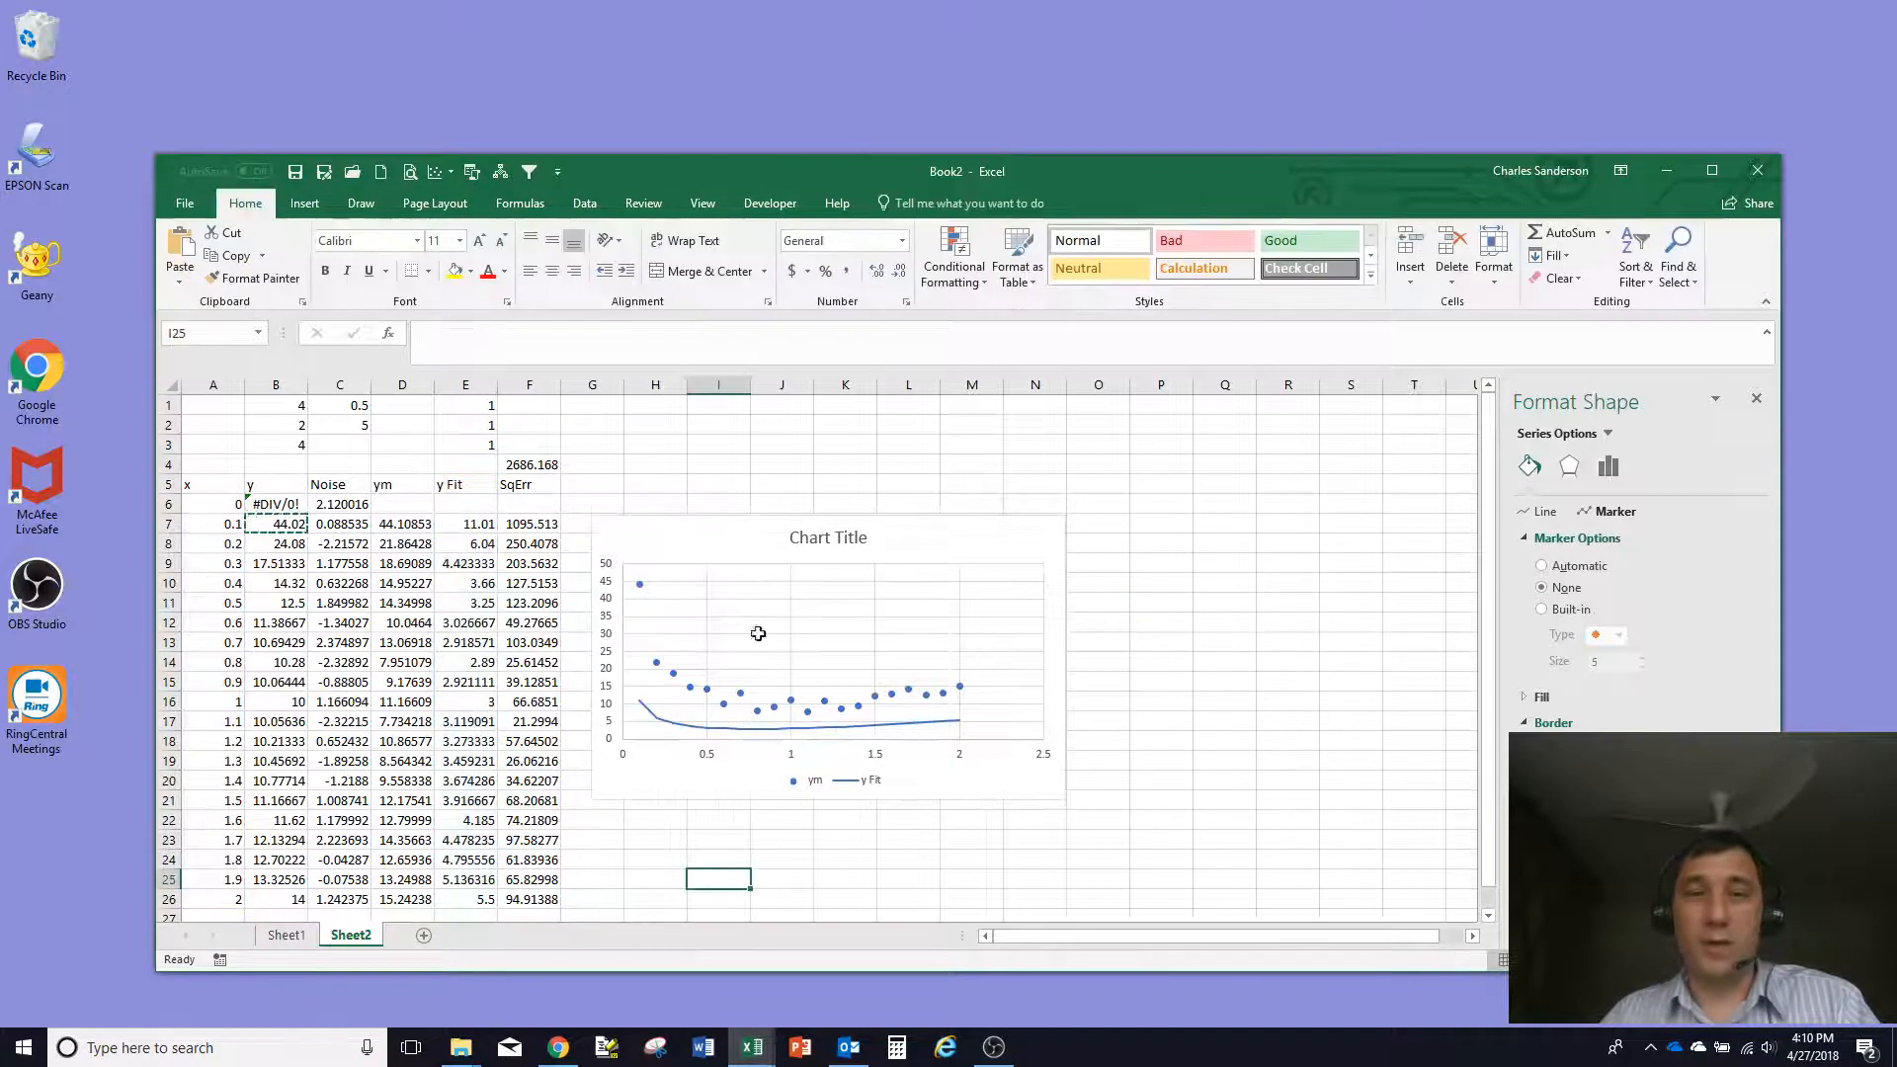
Try 5 as the first fit coefficient in E1, and replace it with 10
left_click(522, 462)
left_click(480, 401)
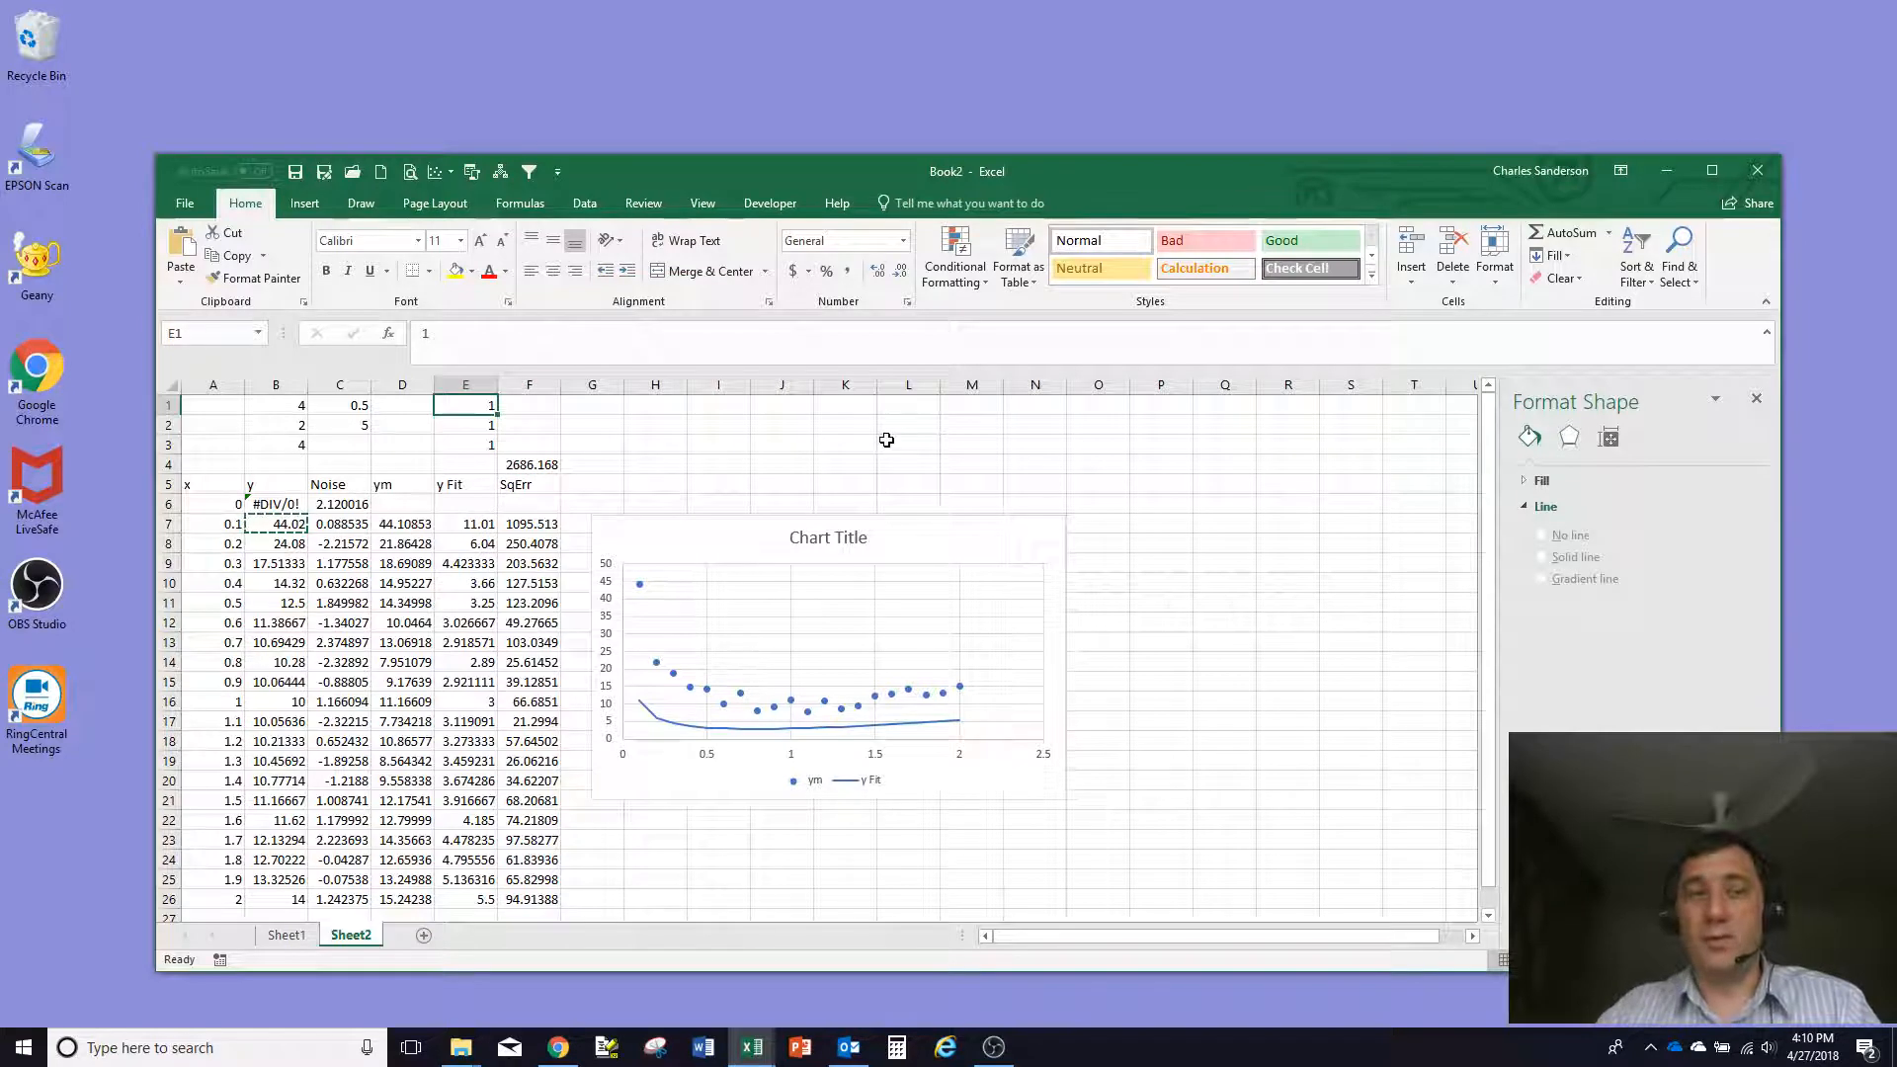
type("5")
key("Return")
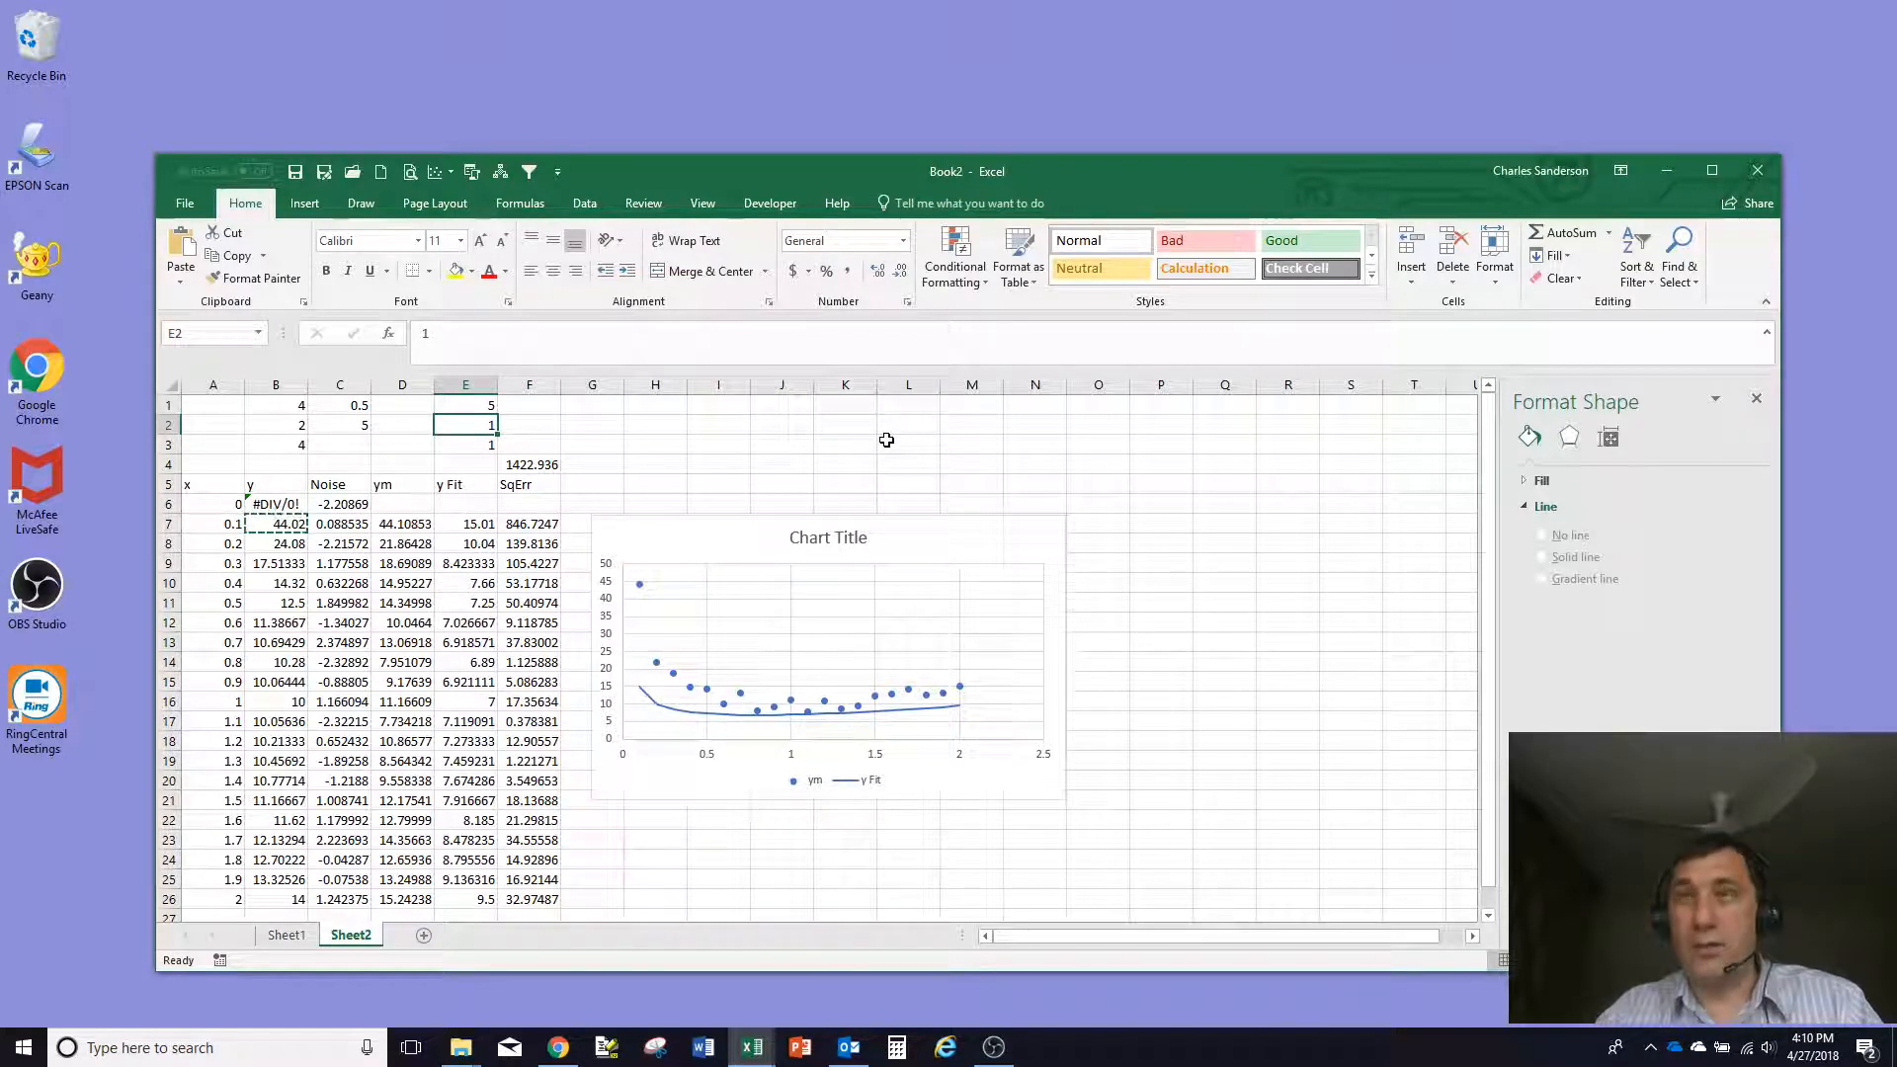
key("Up")
type("10")
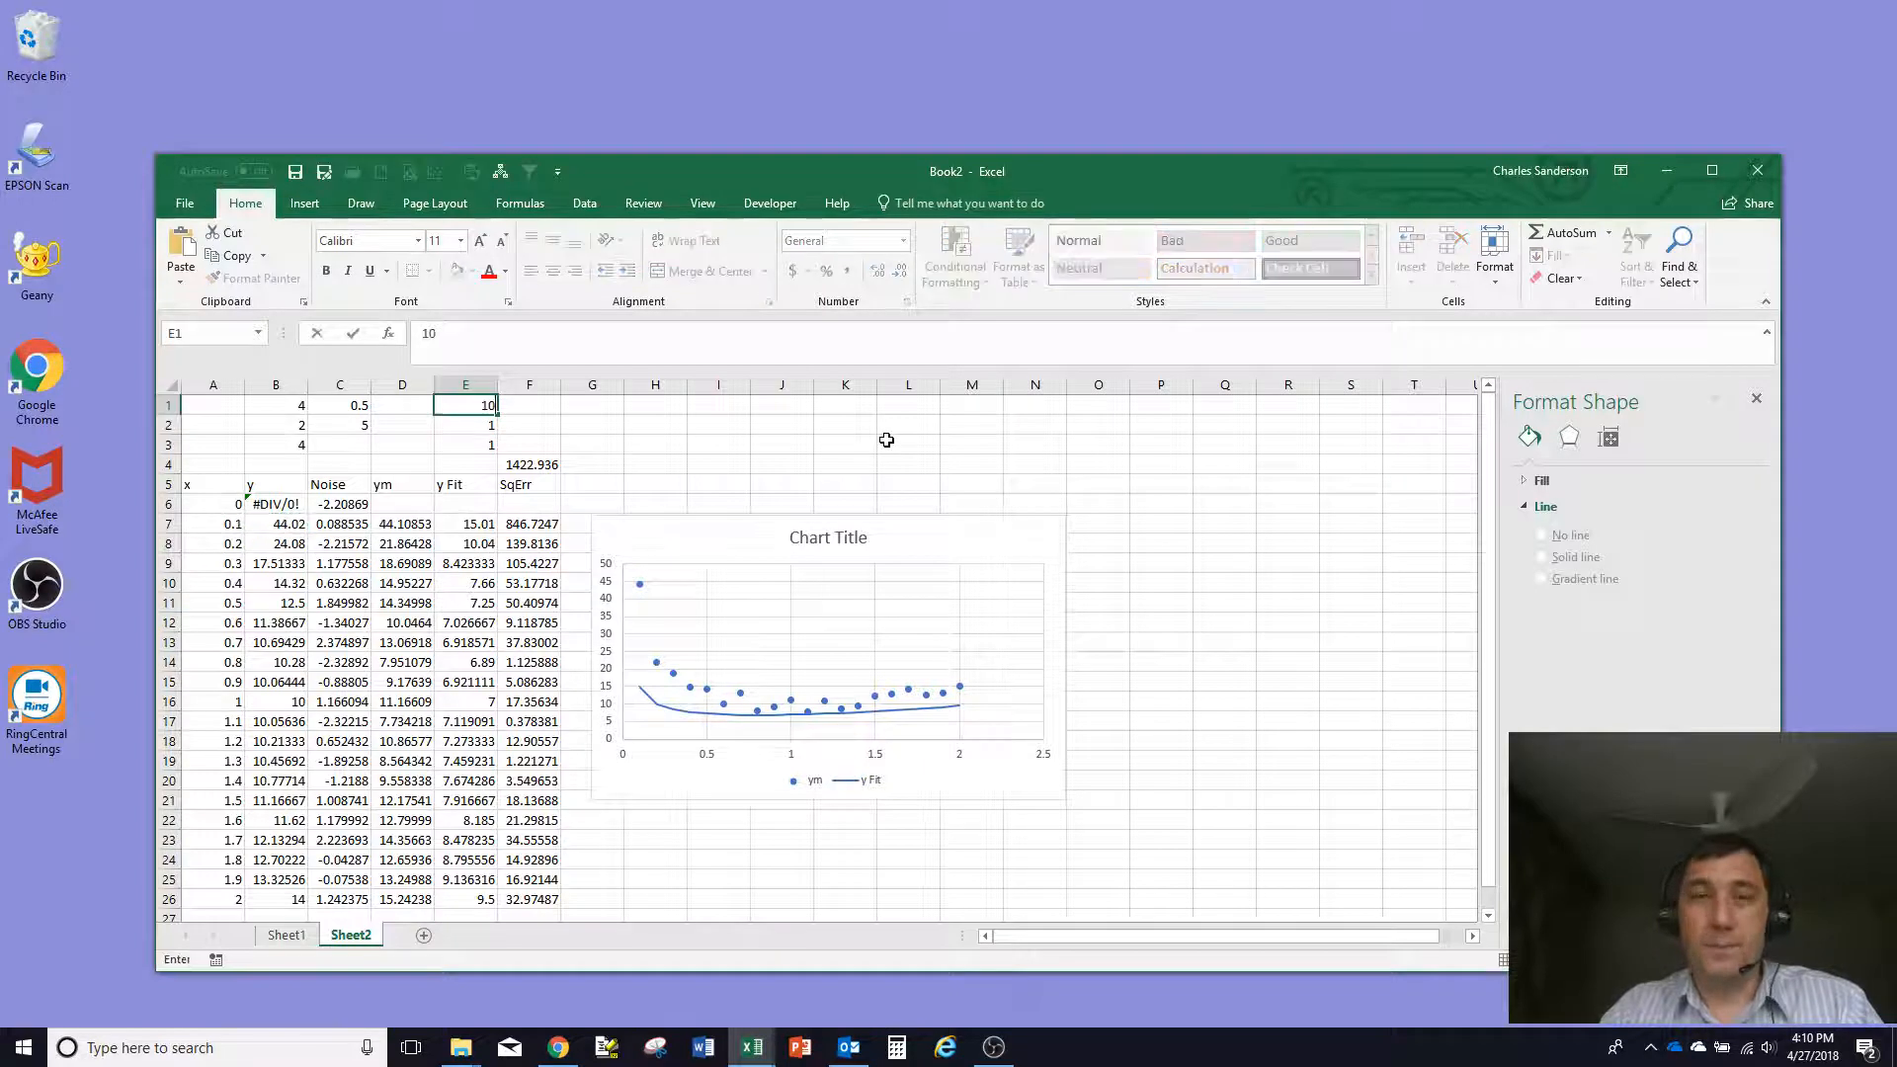
key("Return")
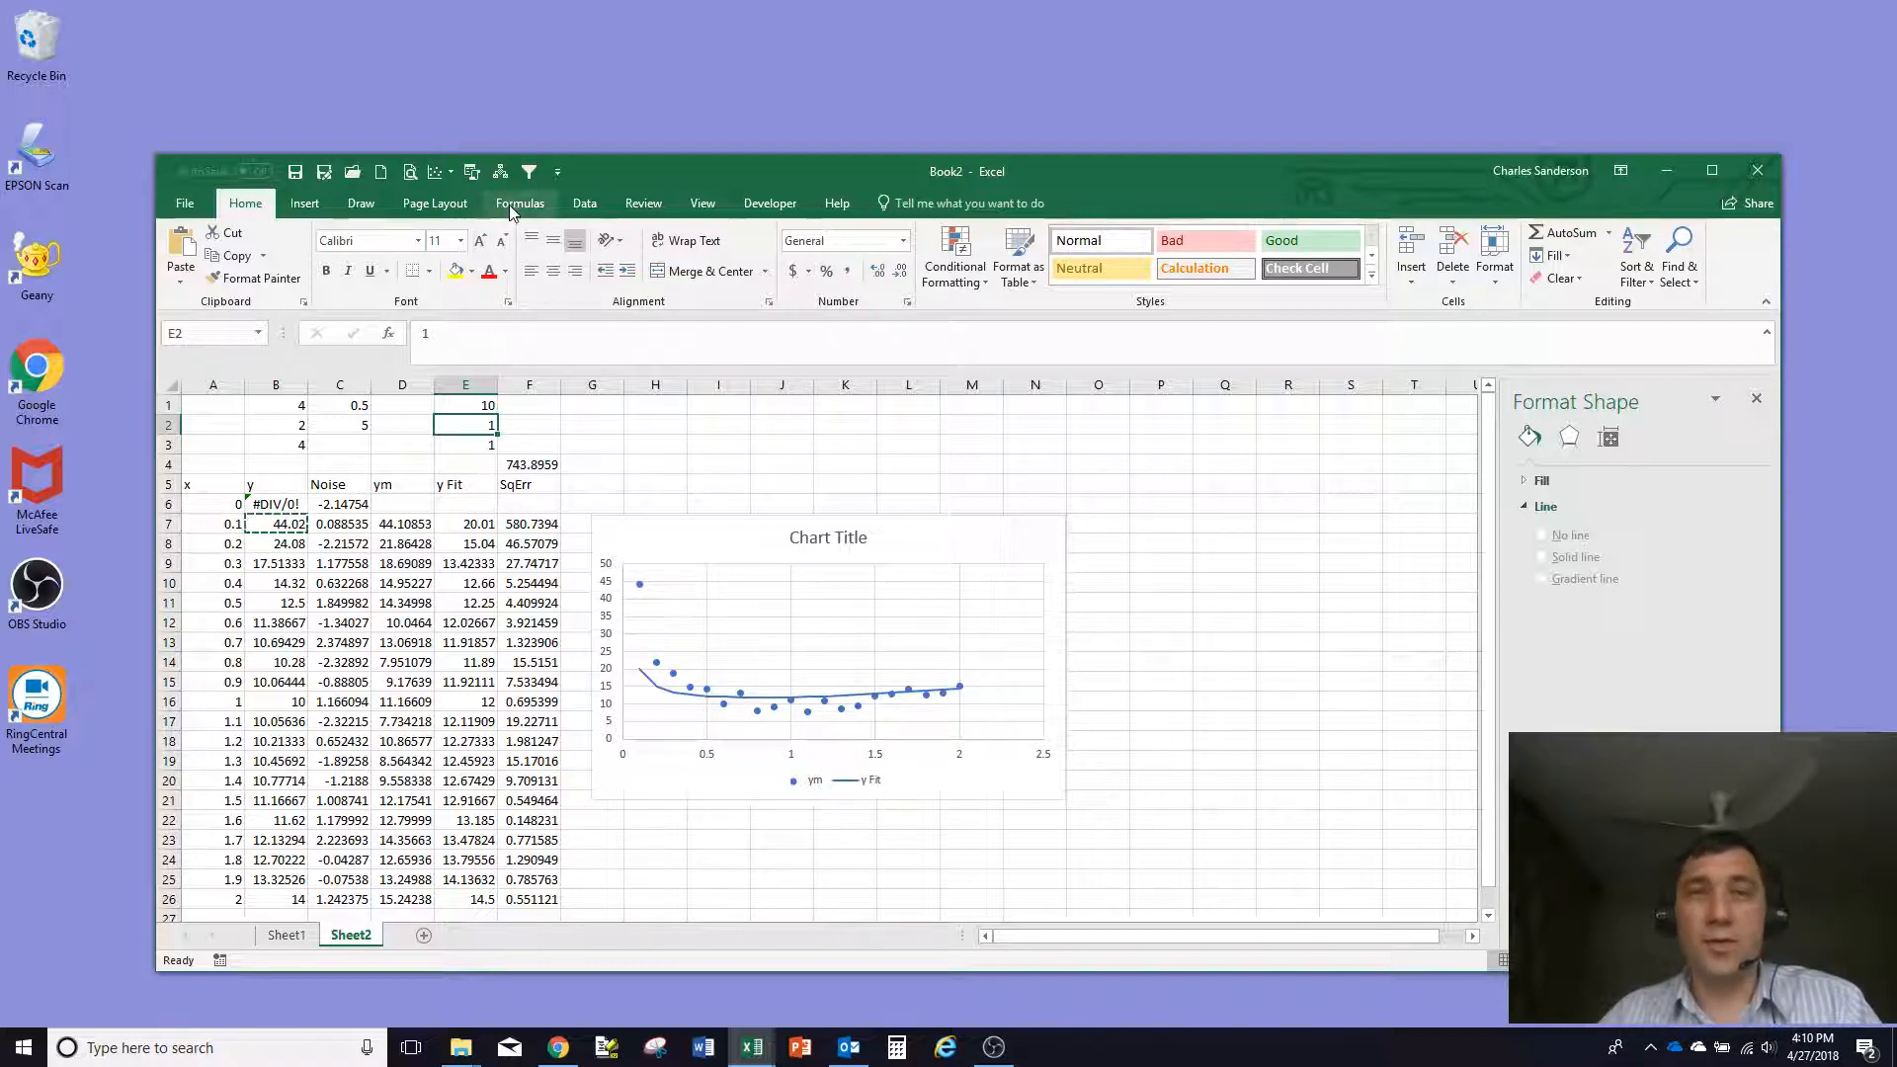
Check in the Excel add-ins list that the Solver Add-in is enabled, and accept the list
left_click(180, 207)
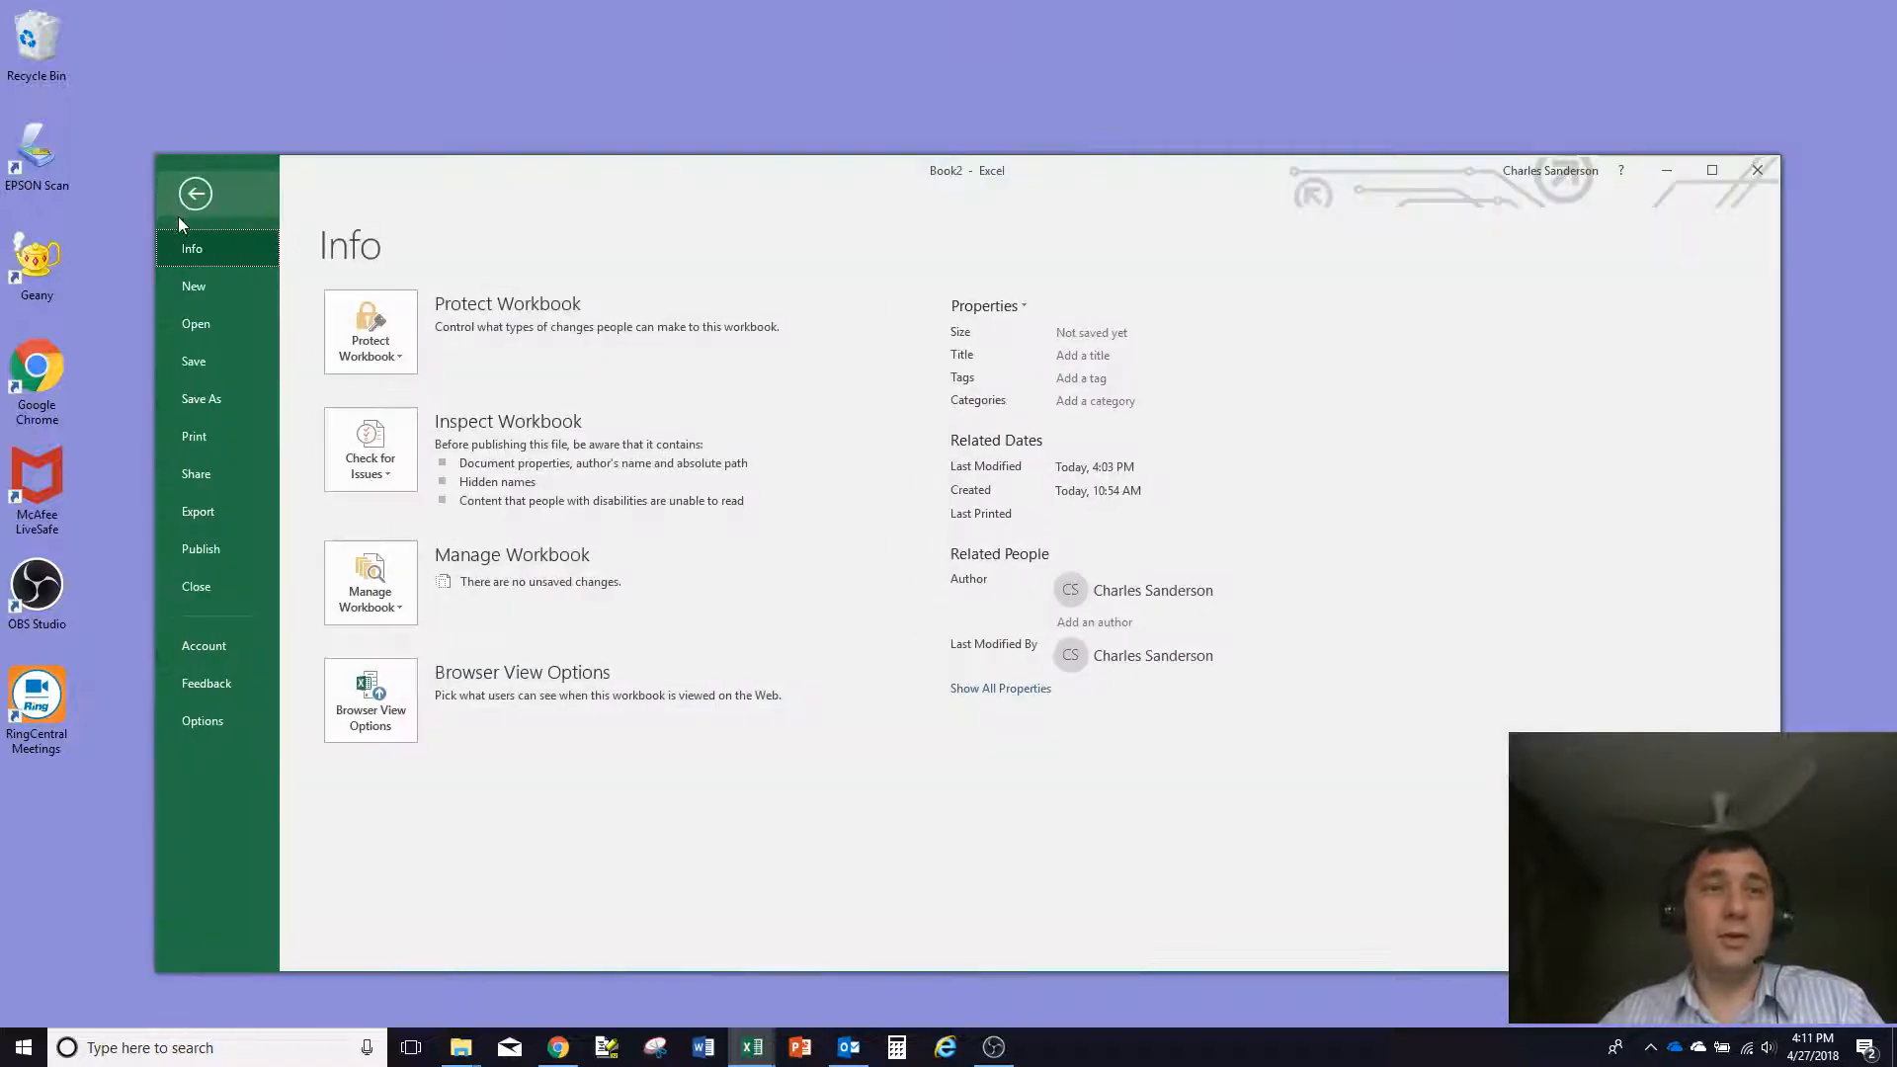
left_click(210, 730)
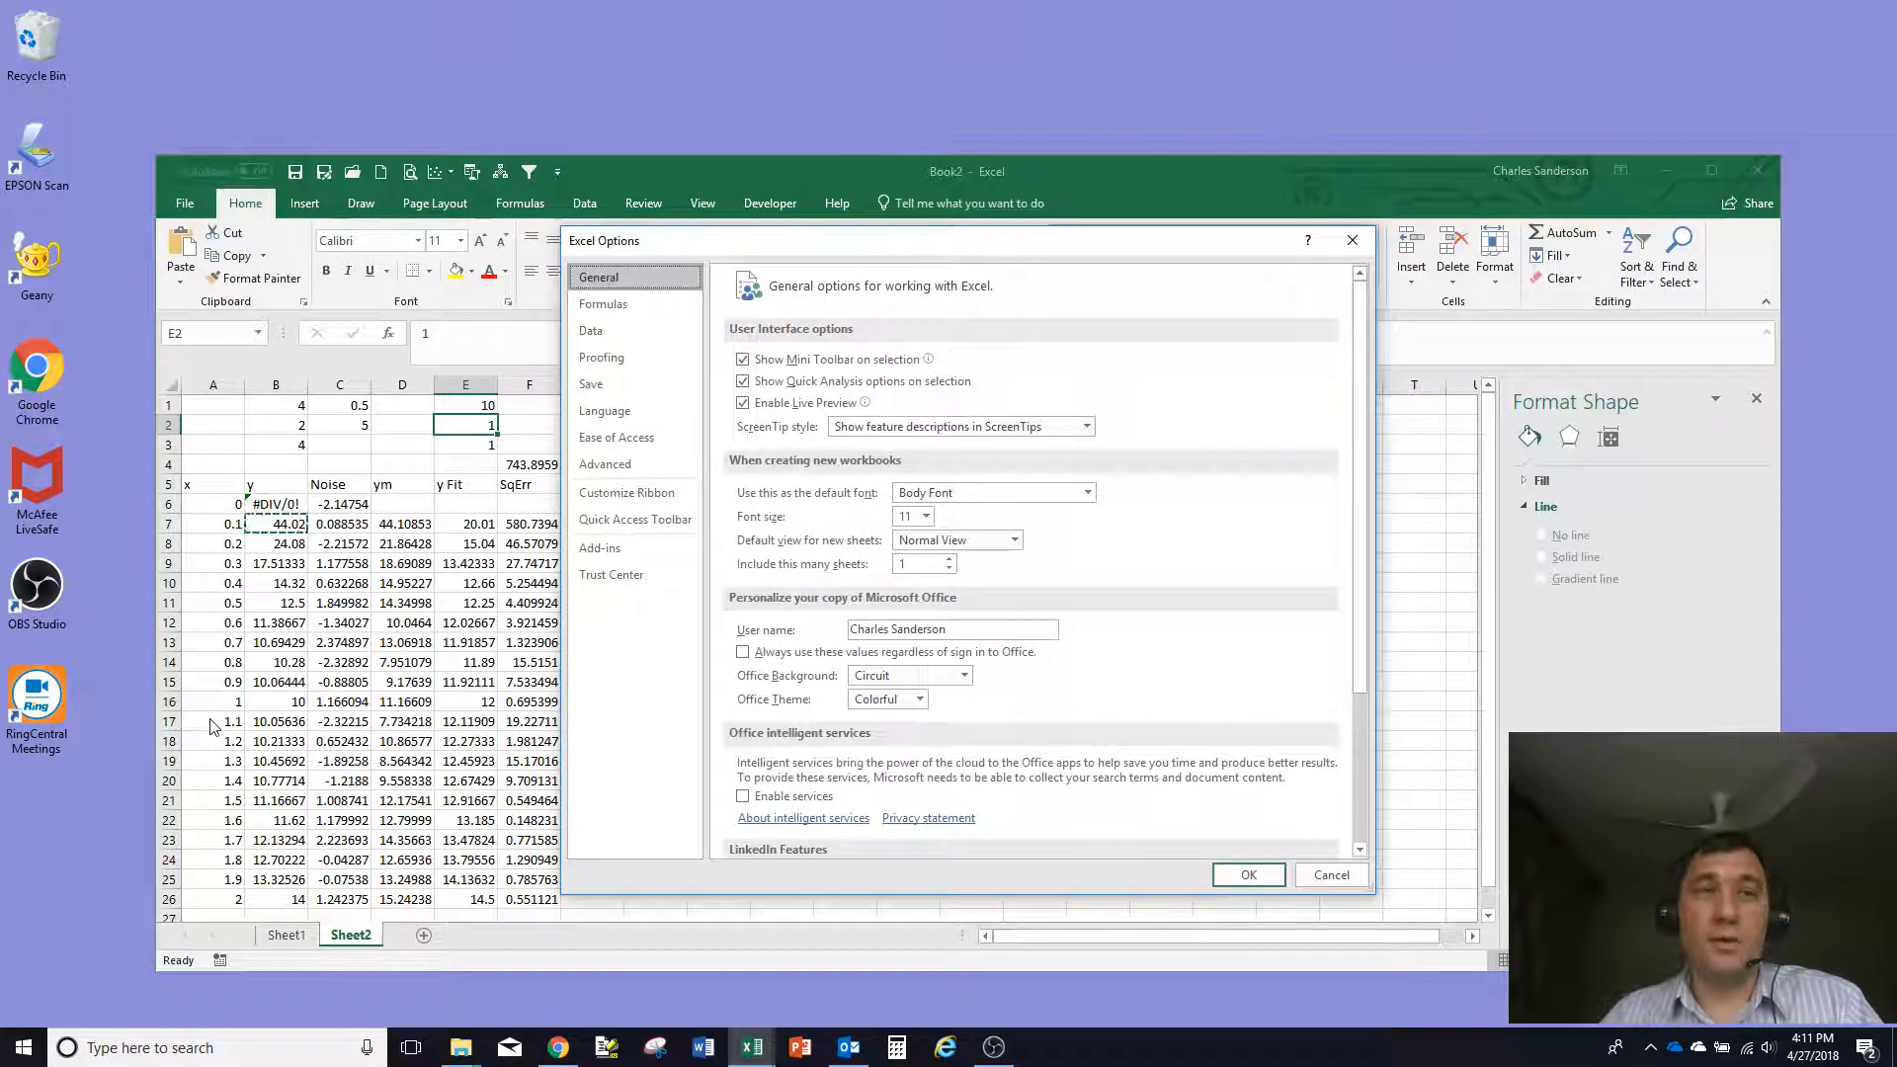
left_click(648, 549)
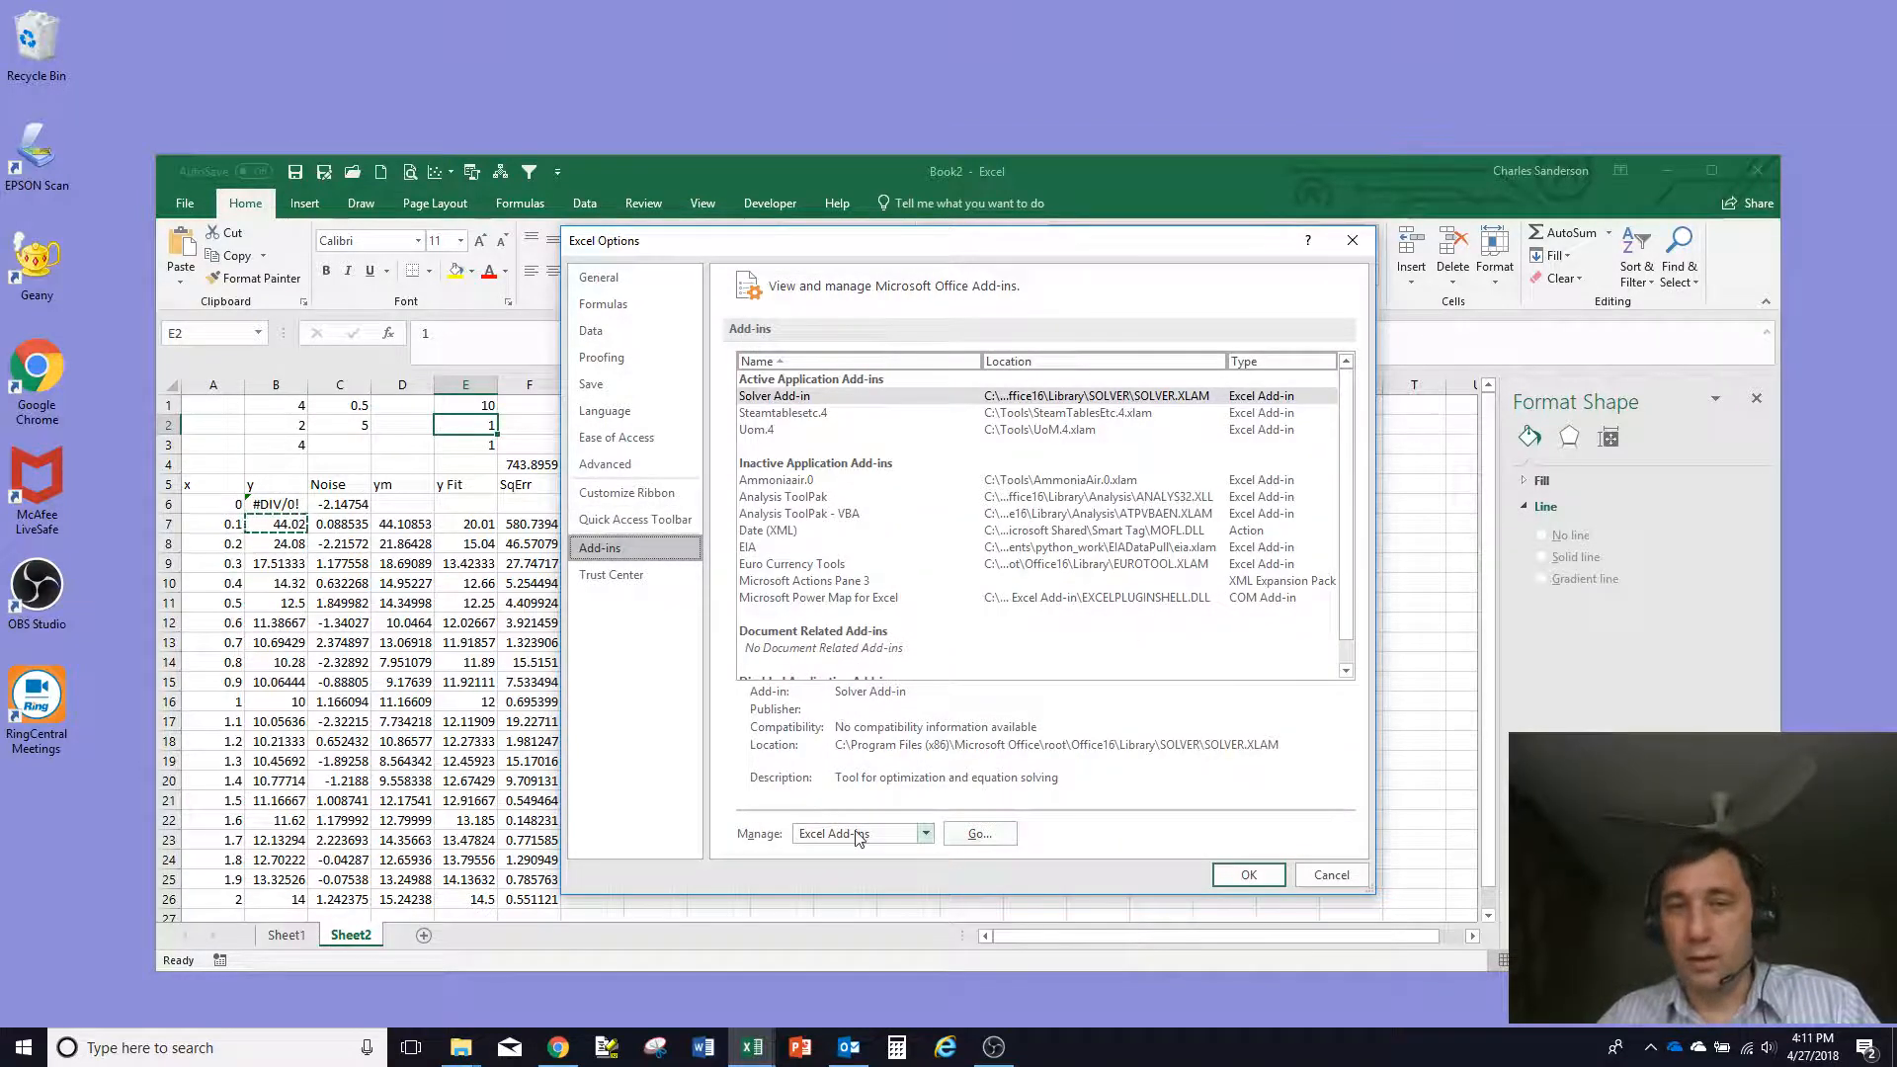
left_click(965, 840)
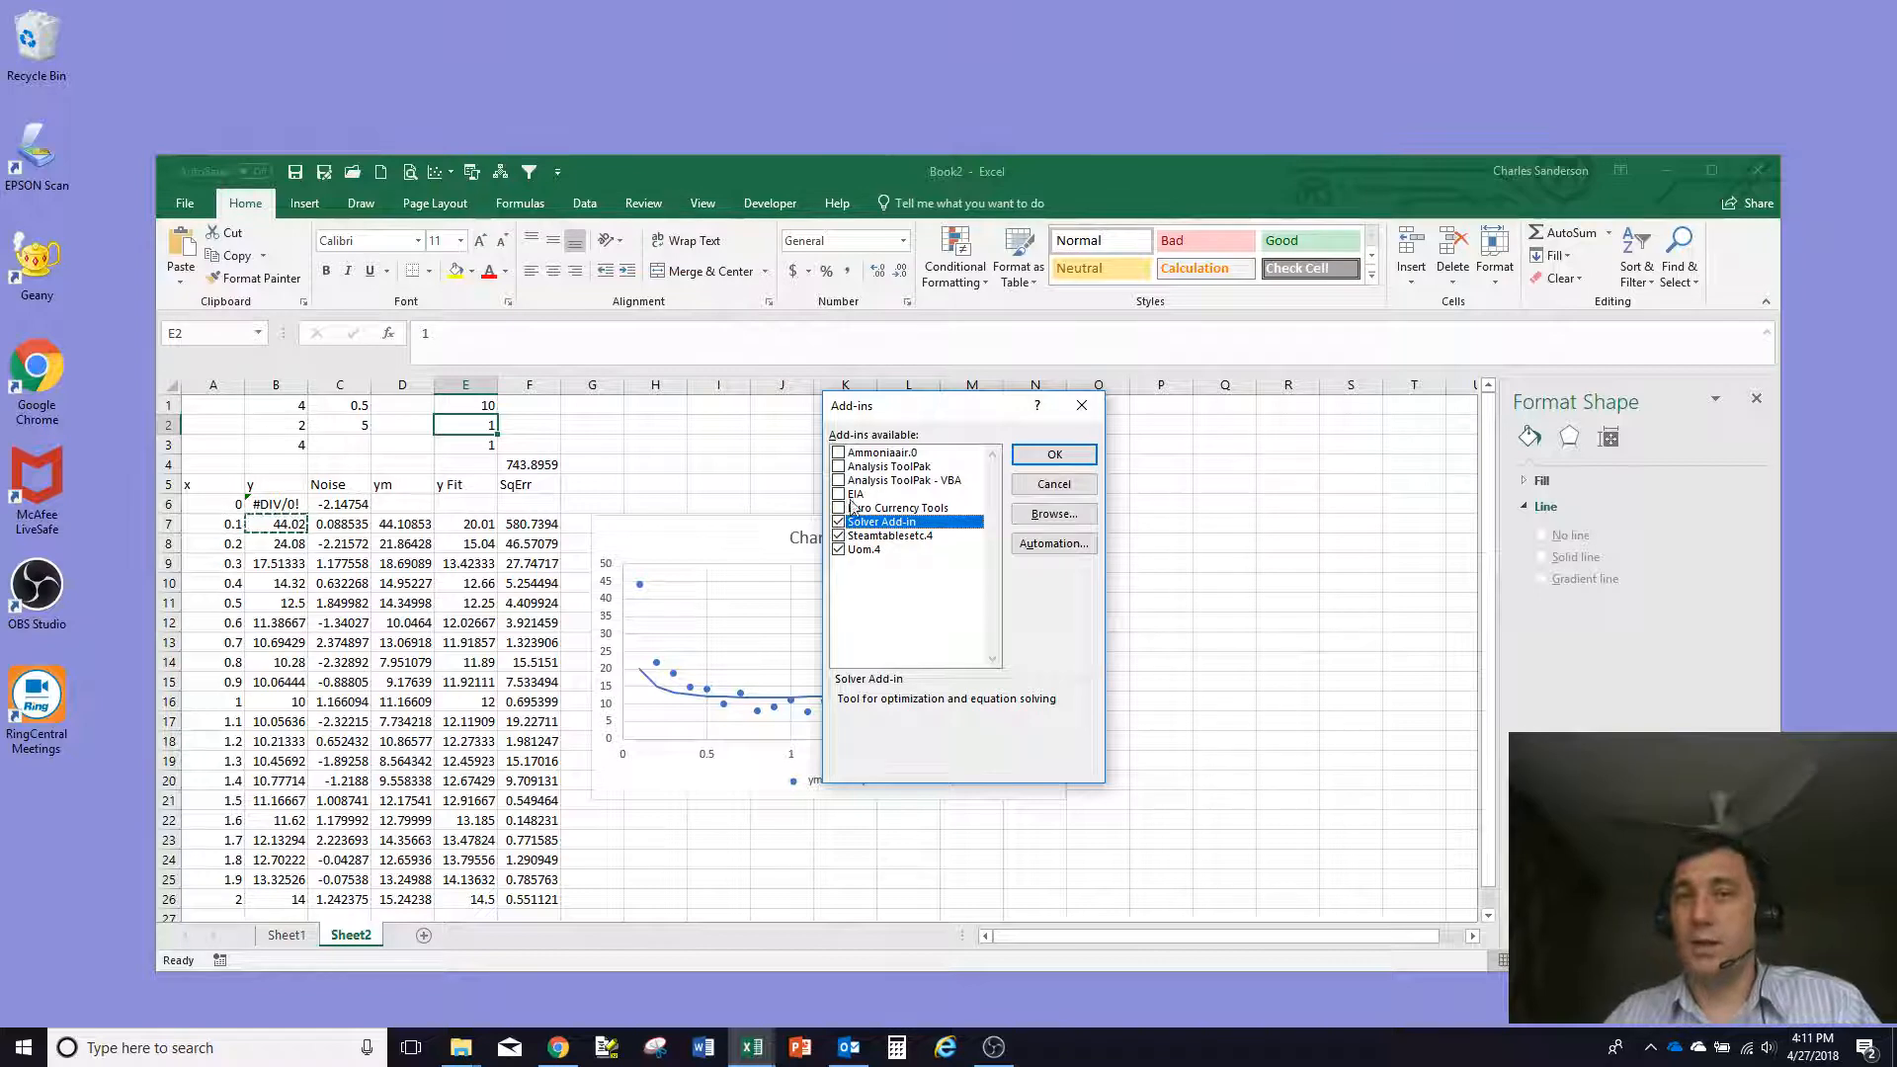
left_click(1043, 457)
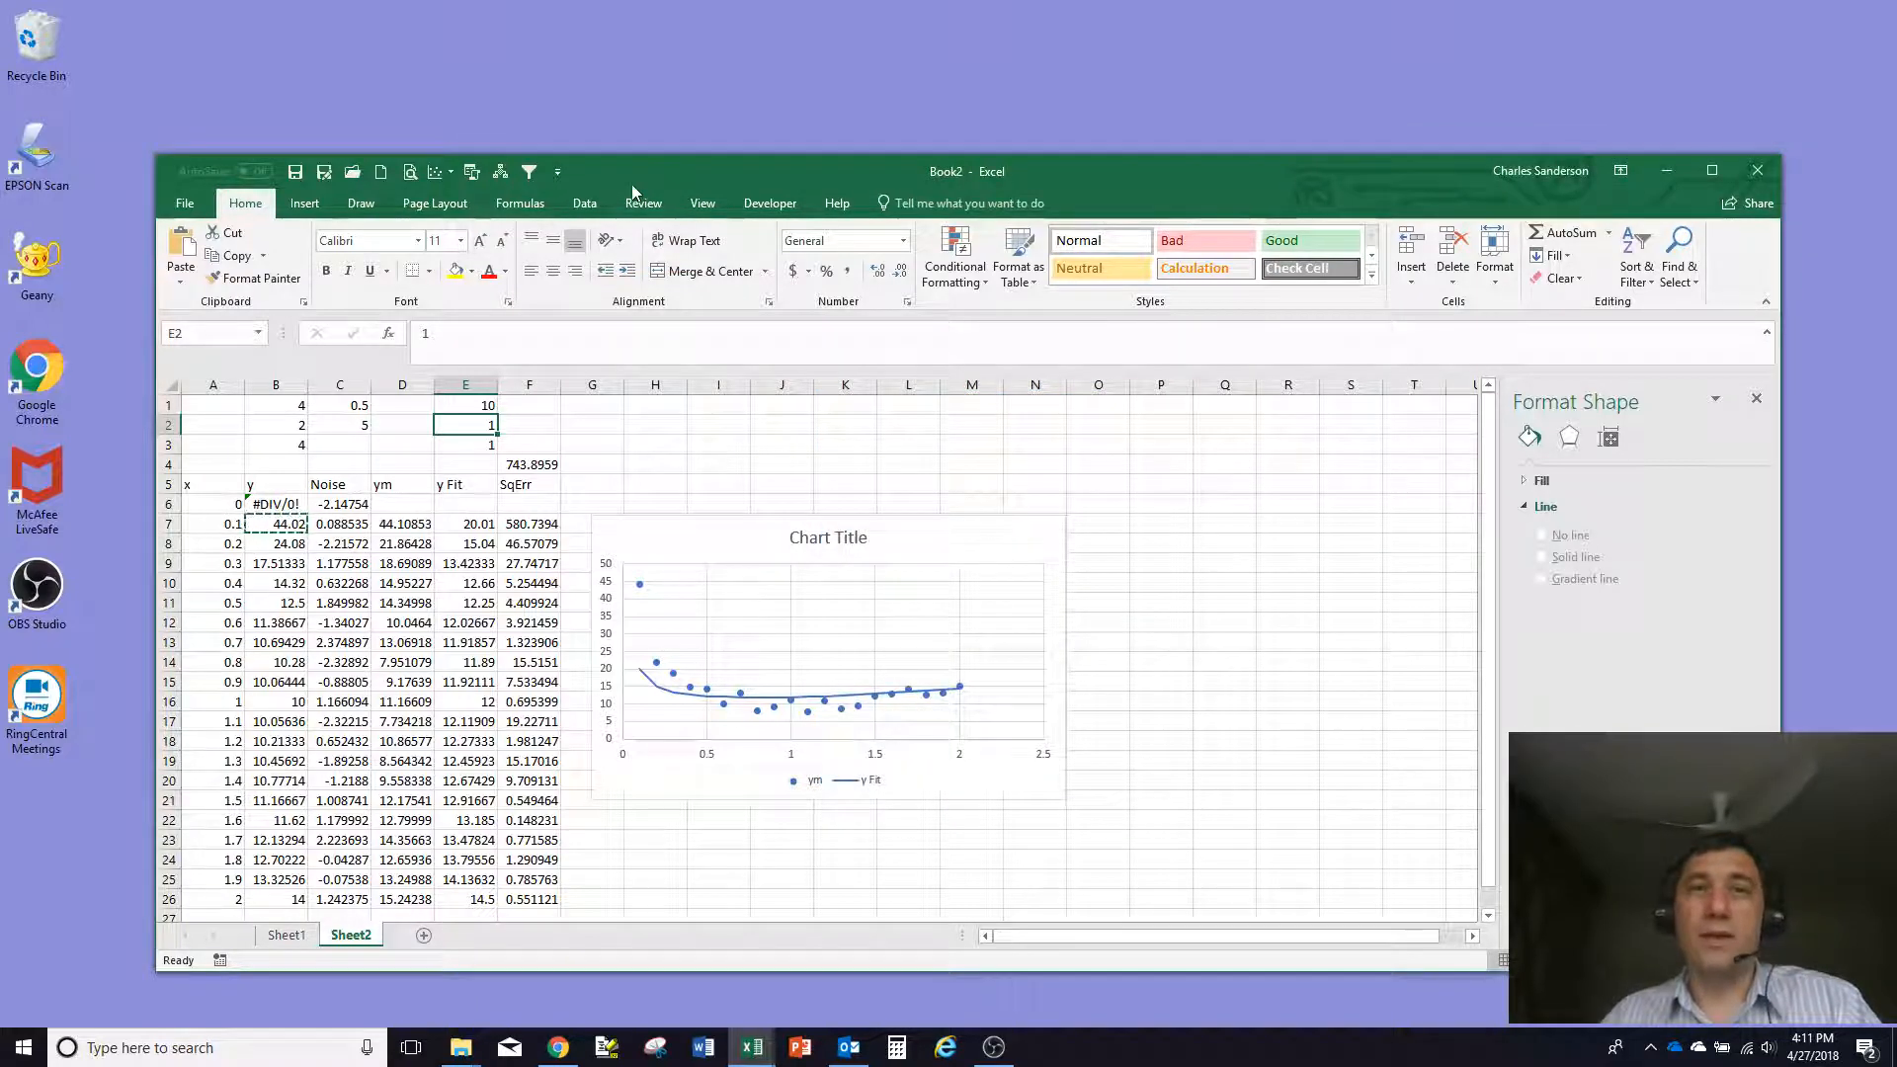
Set up Solver to minimize the objective cell F4 by changing the variable cells E1:E3
left_click(586, 206)
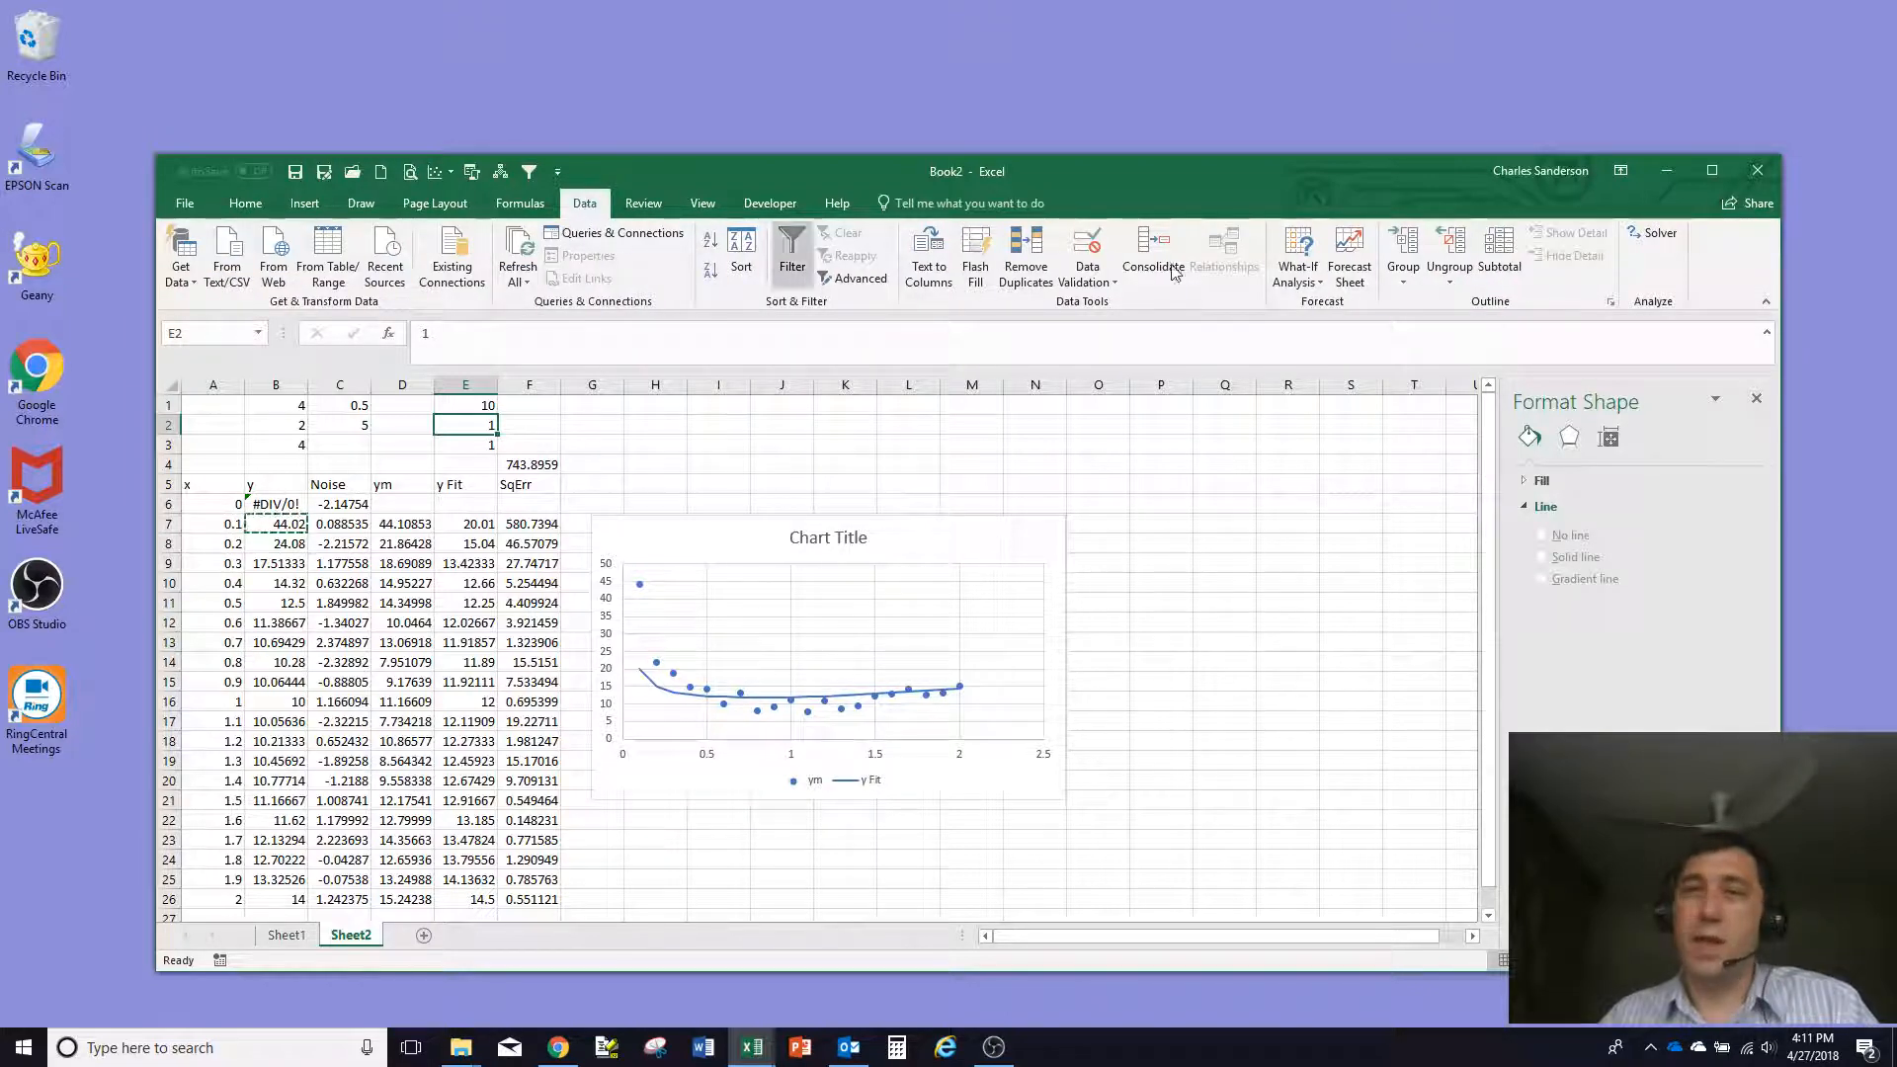
left_click(1667, 239)
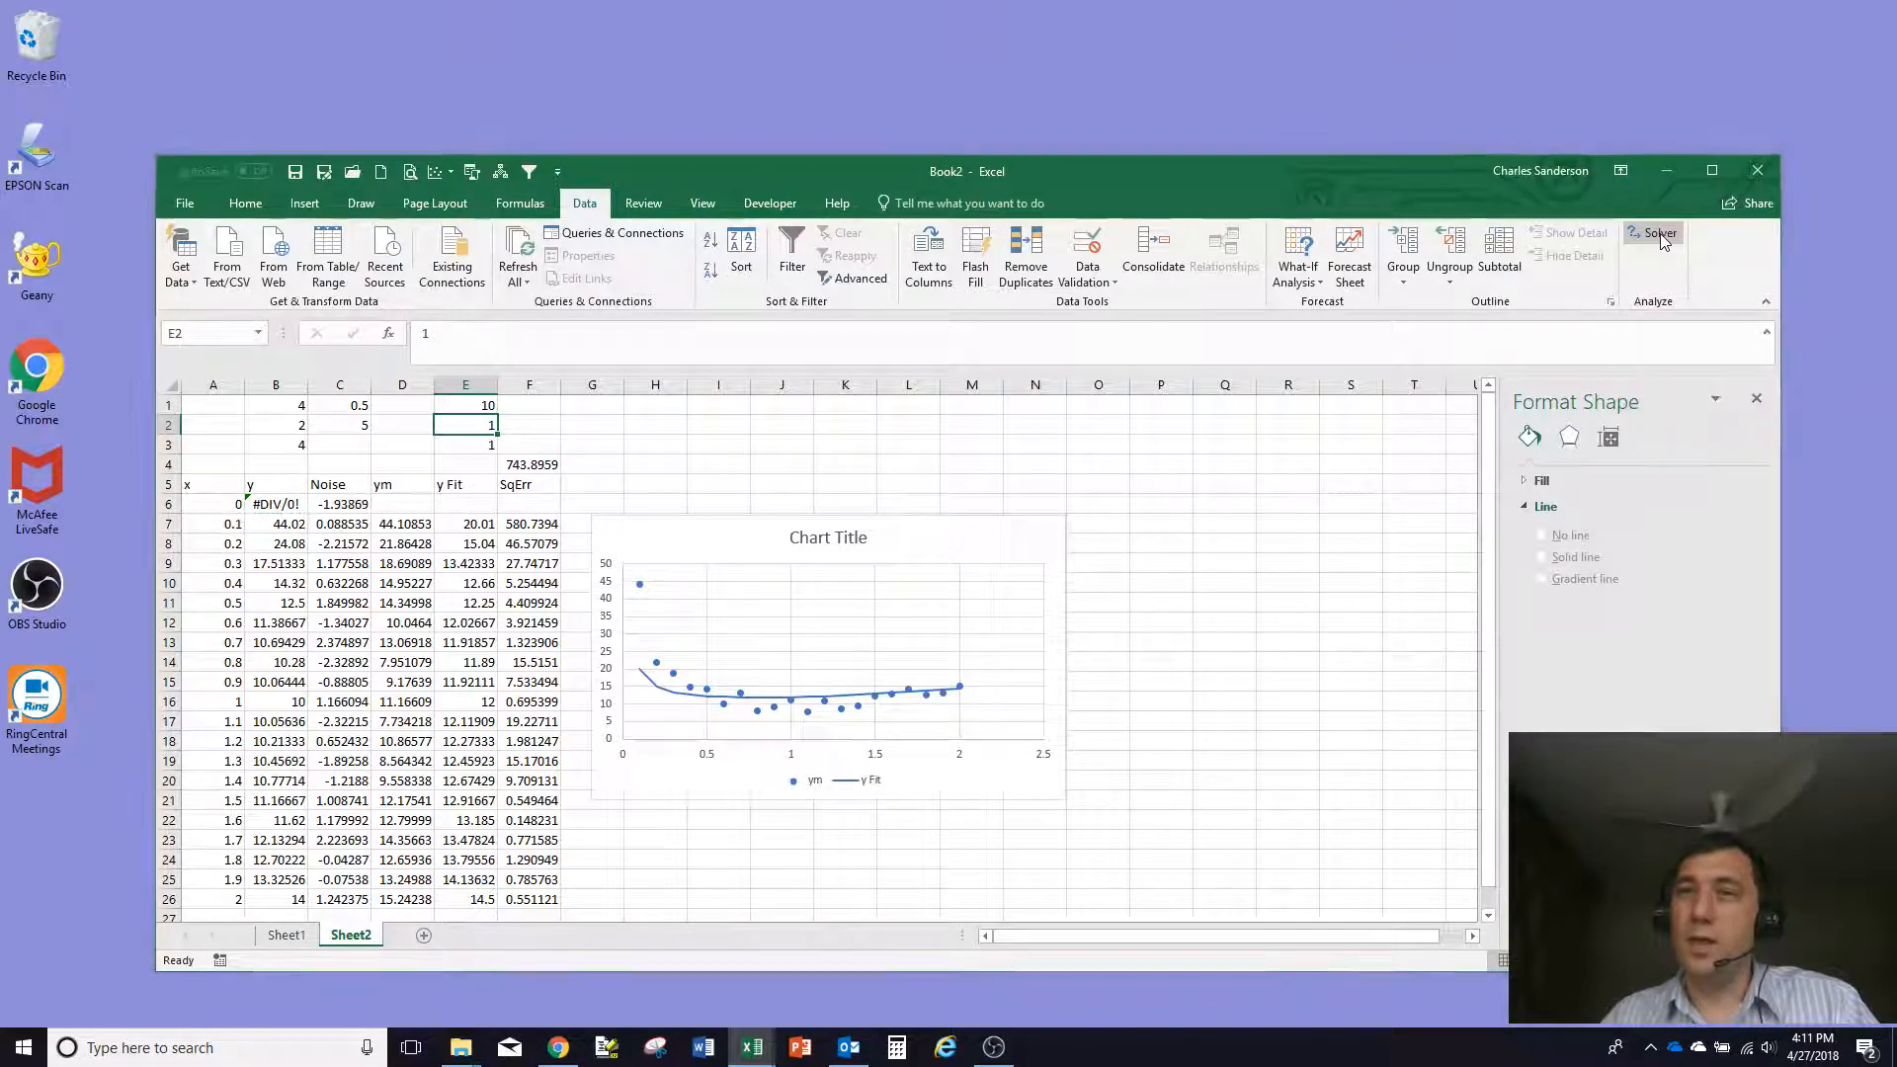
left_click_drag(1020, 316, 1388, 291)
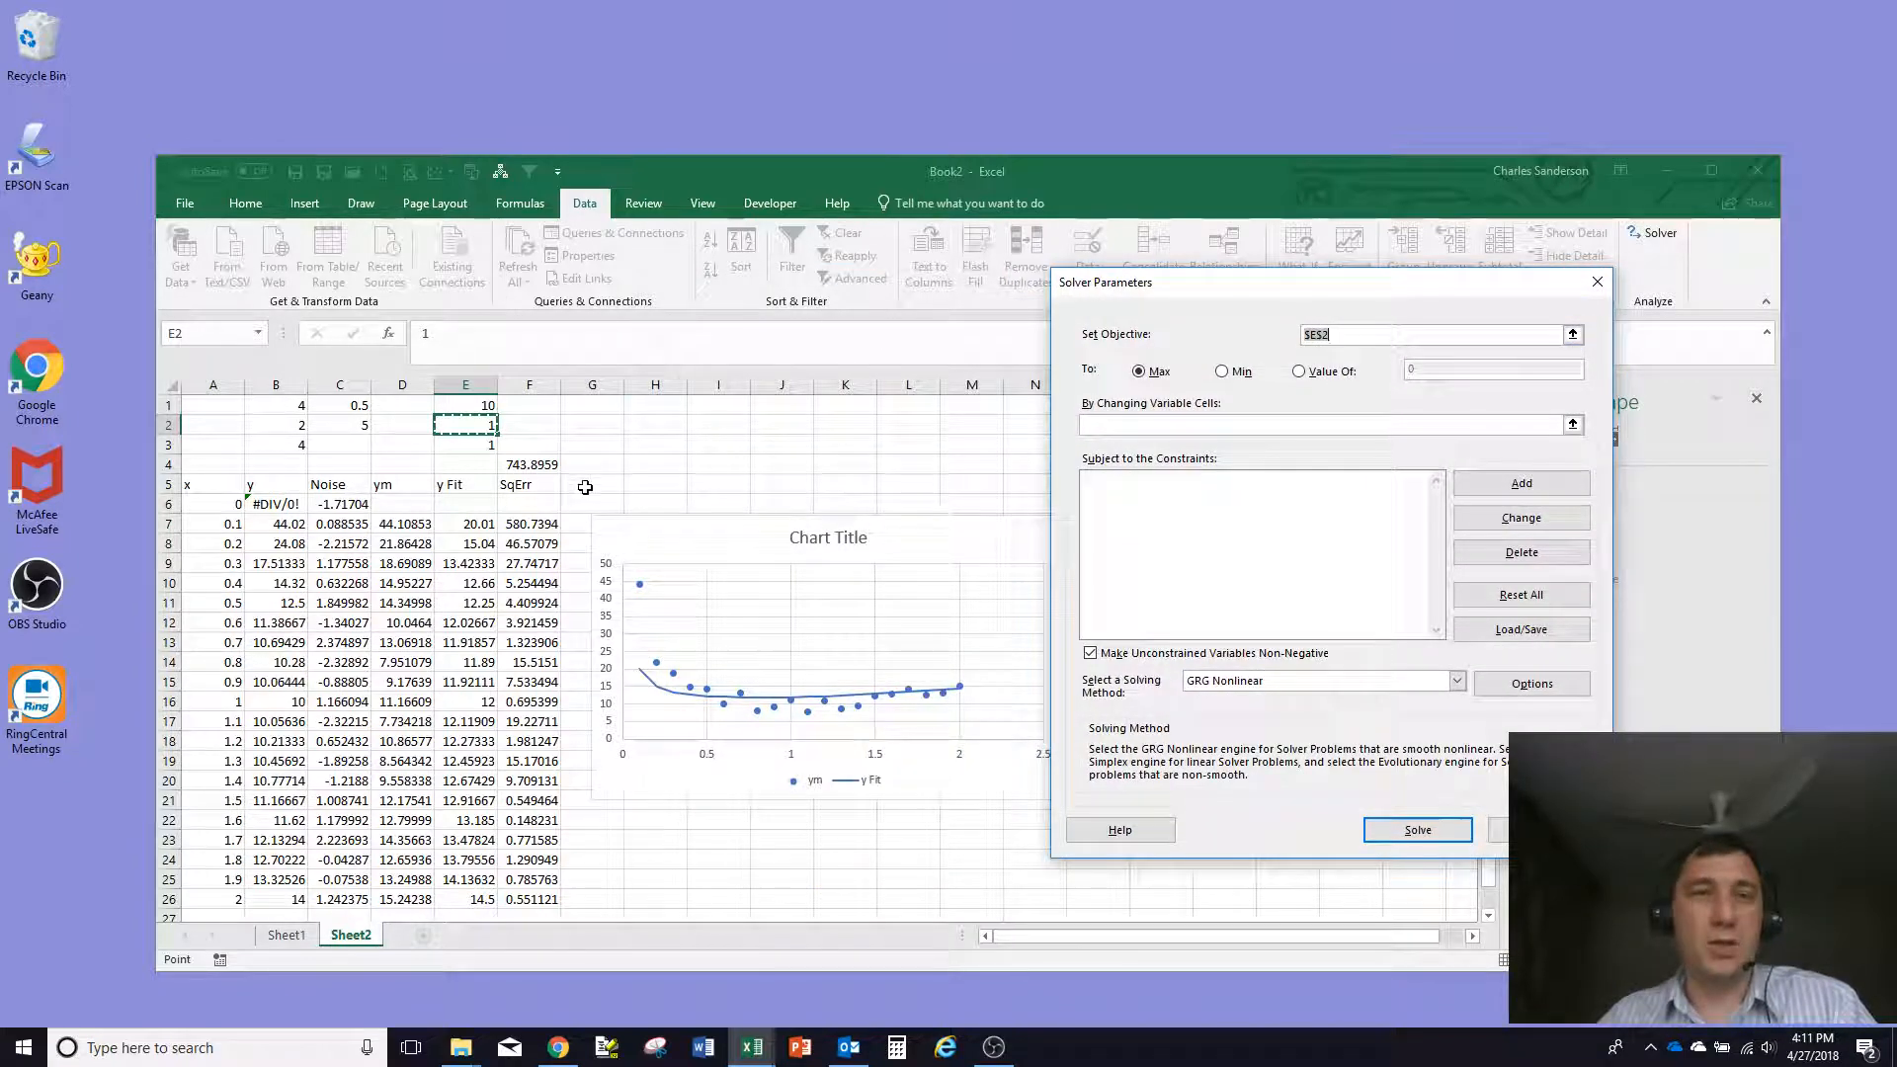
left_click(534, 464)
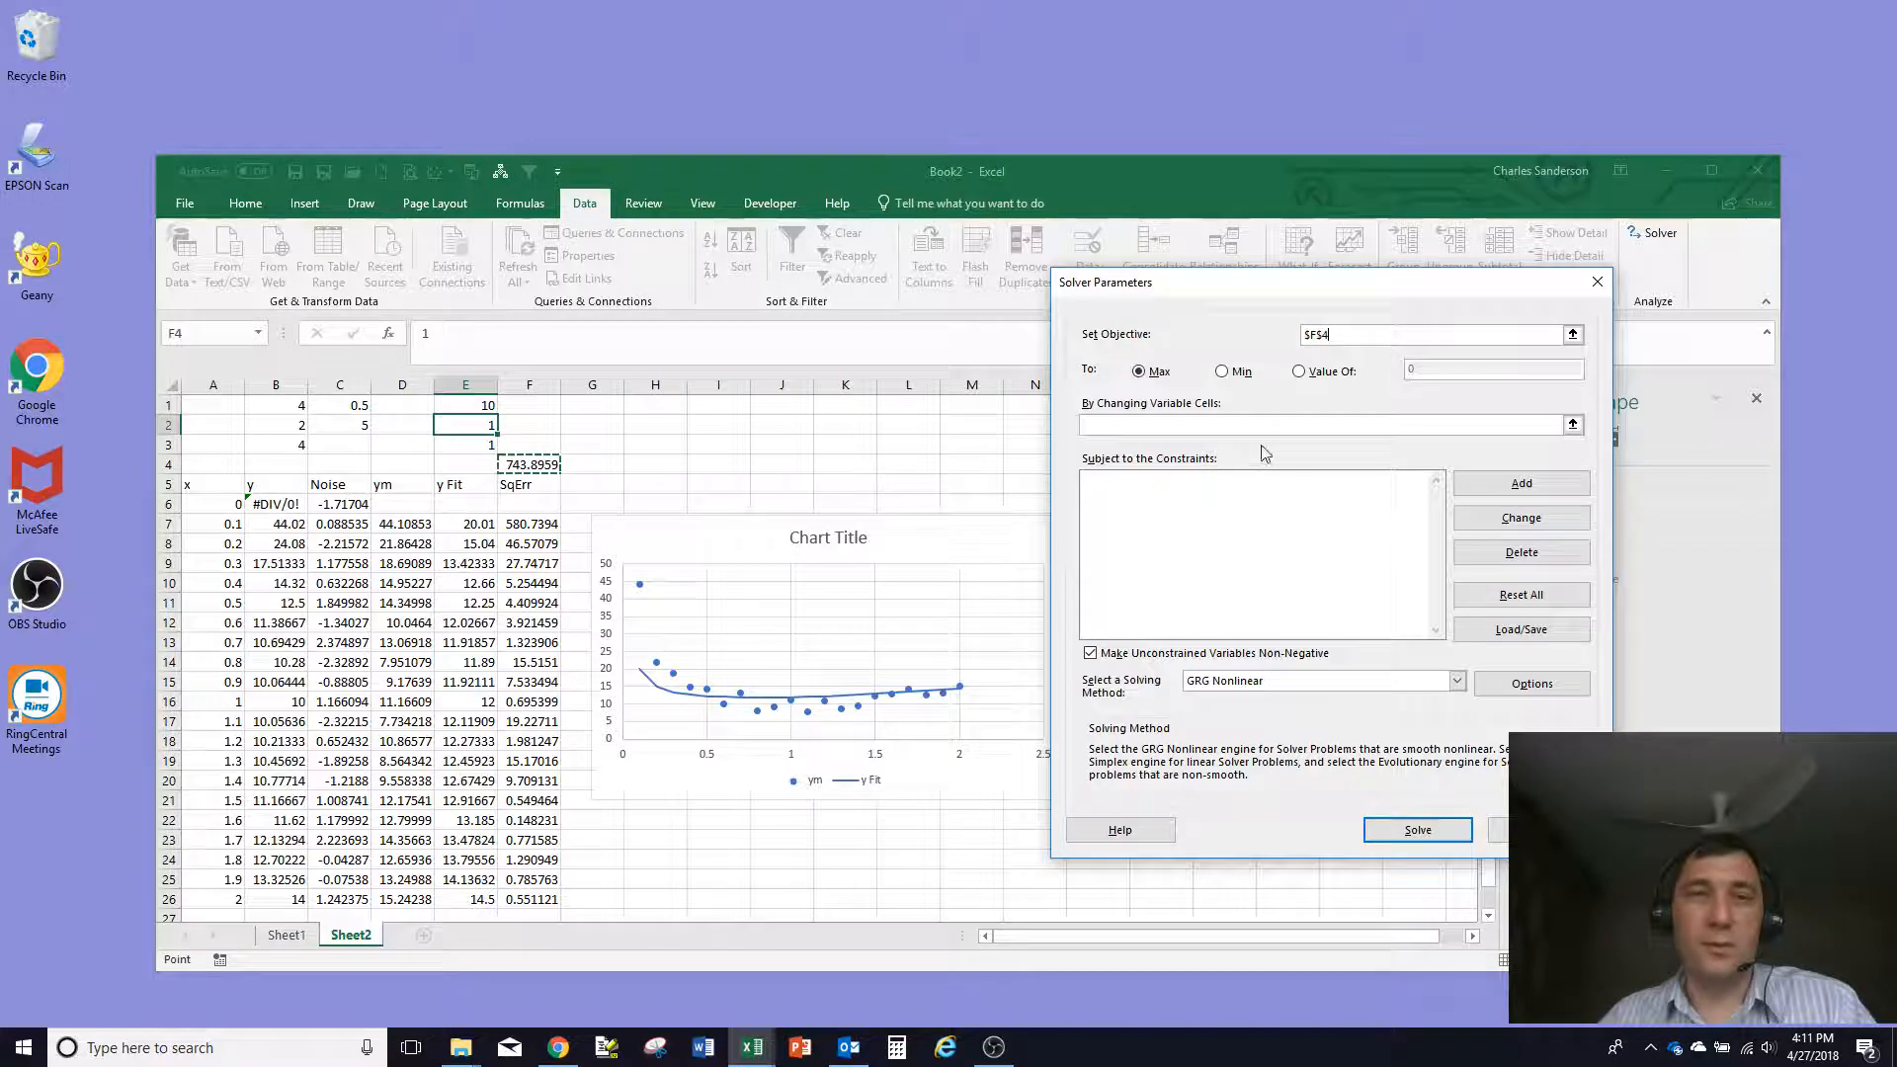
left_click(1235, 373)
left_click(1097, 424)
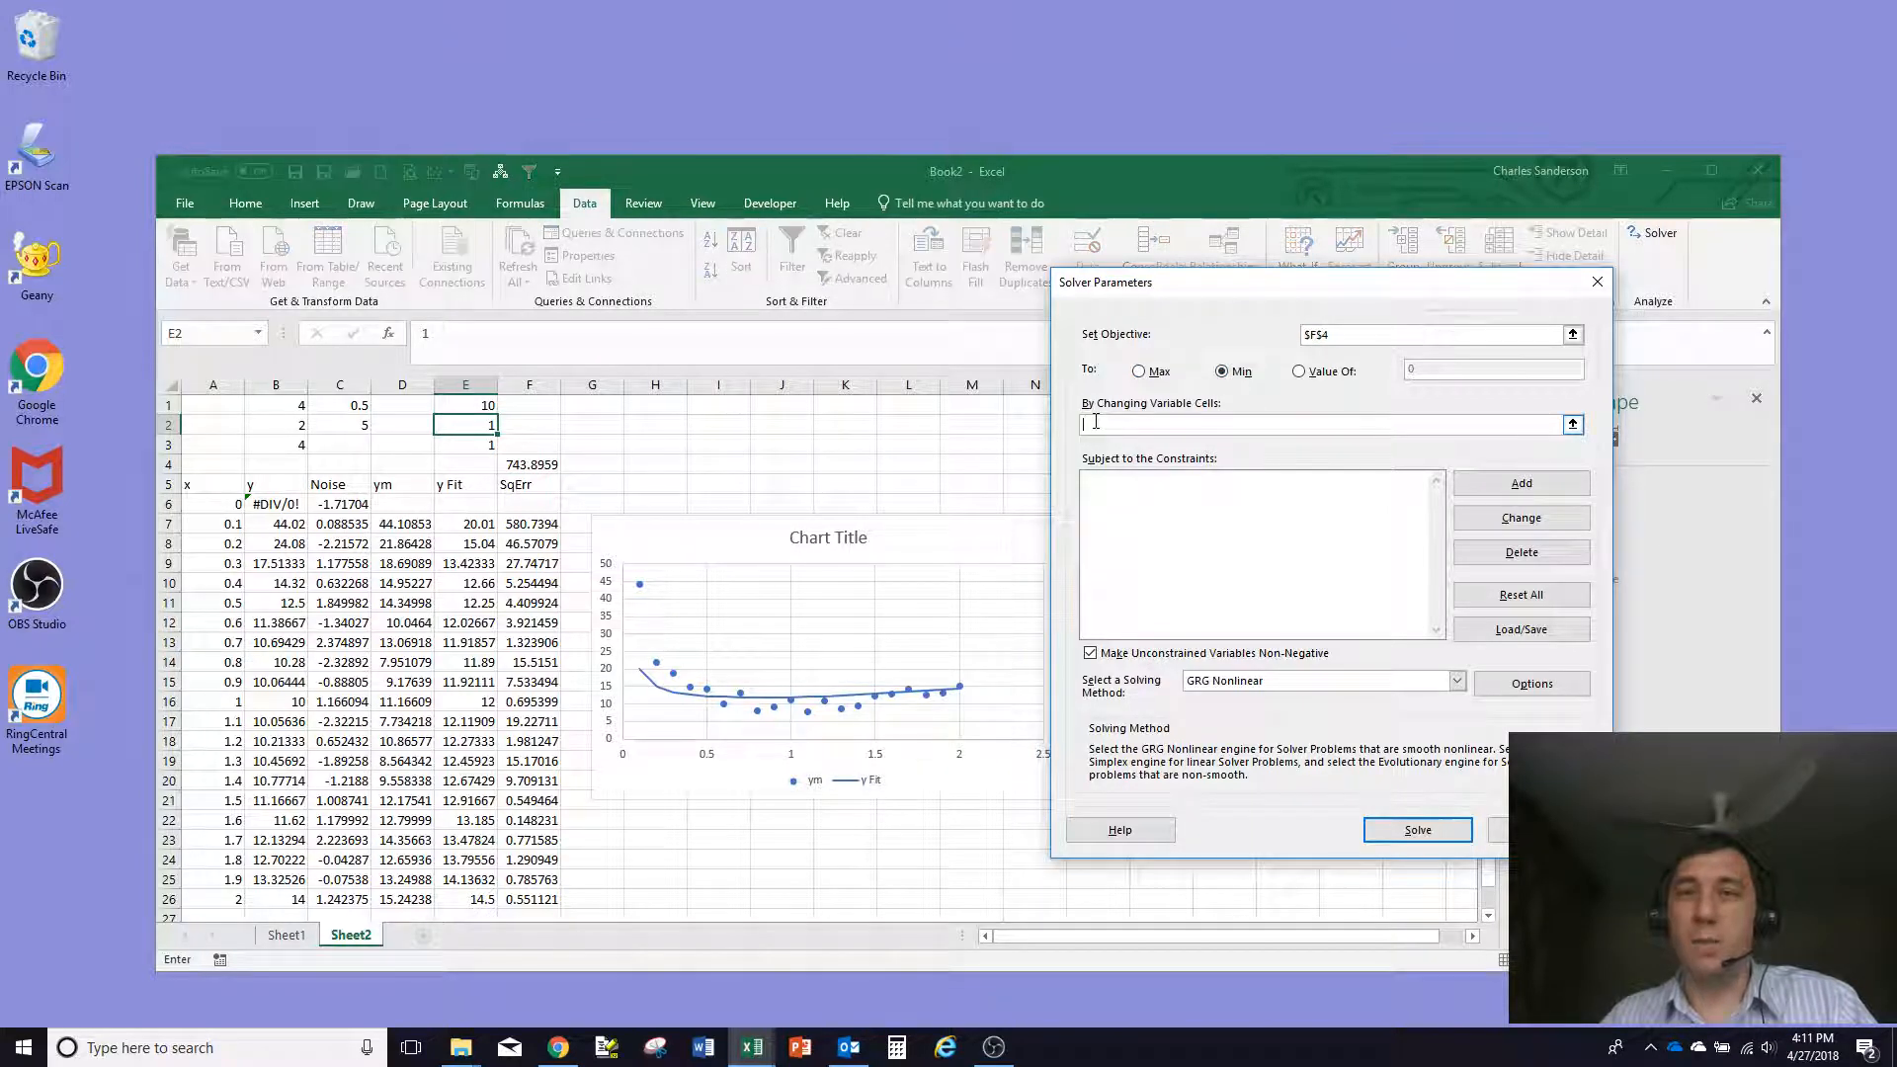
left_click_drag(472, 407, 476, 443)
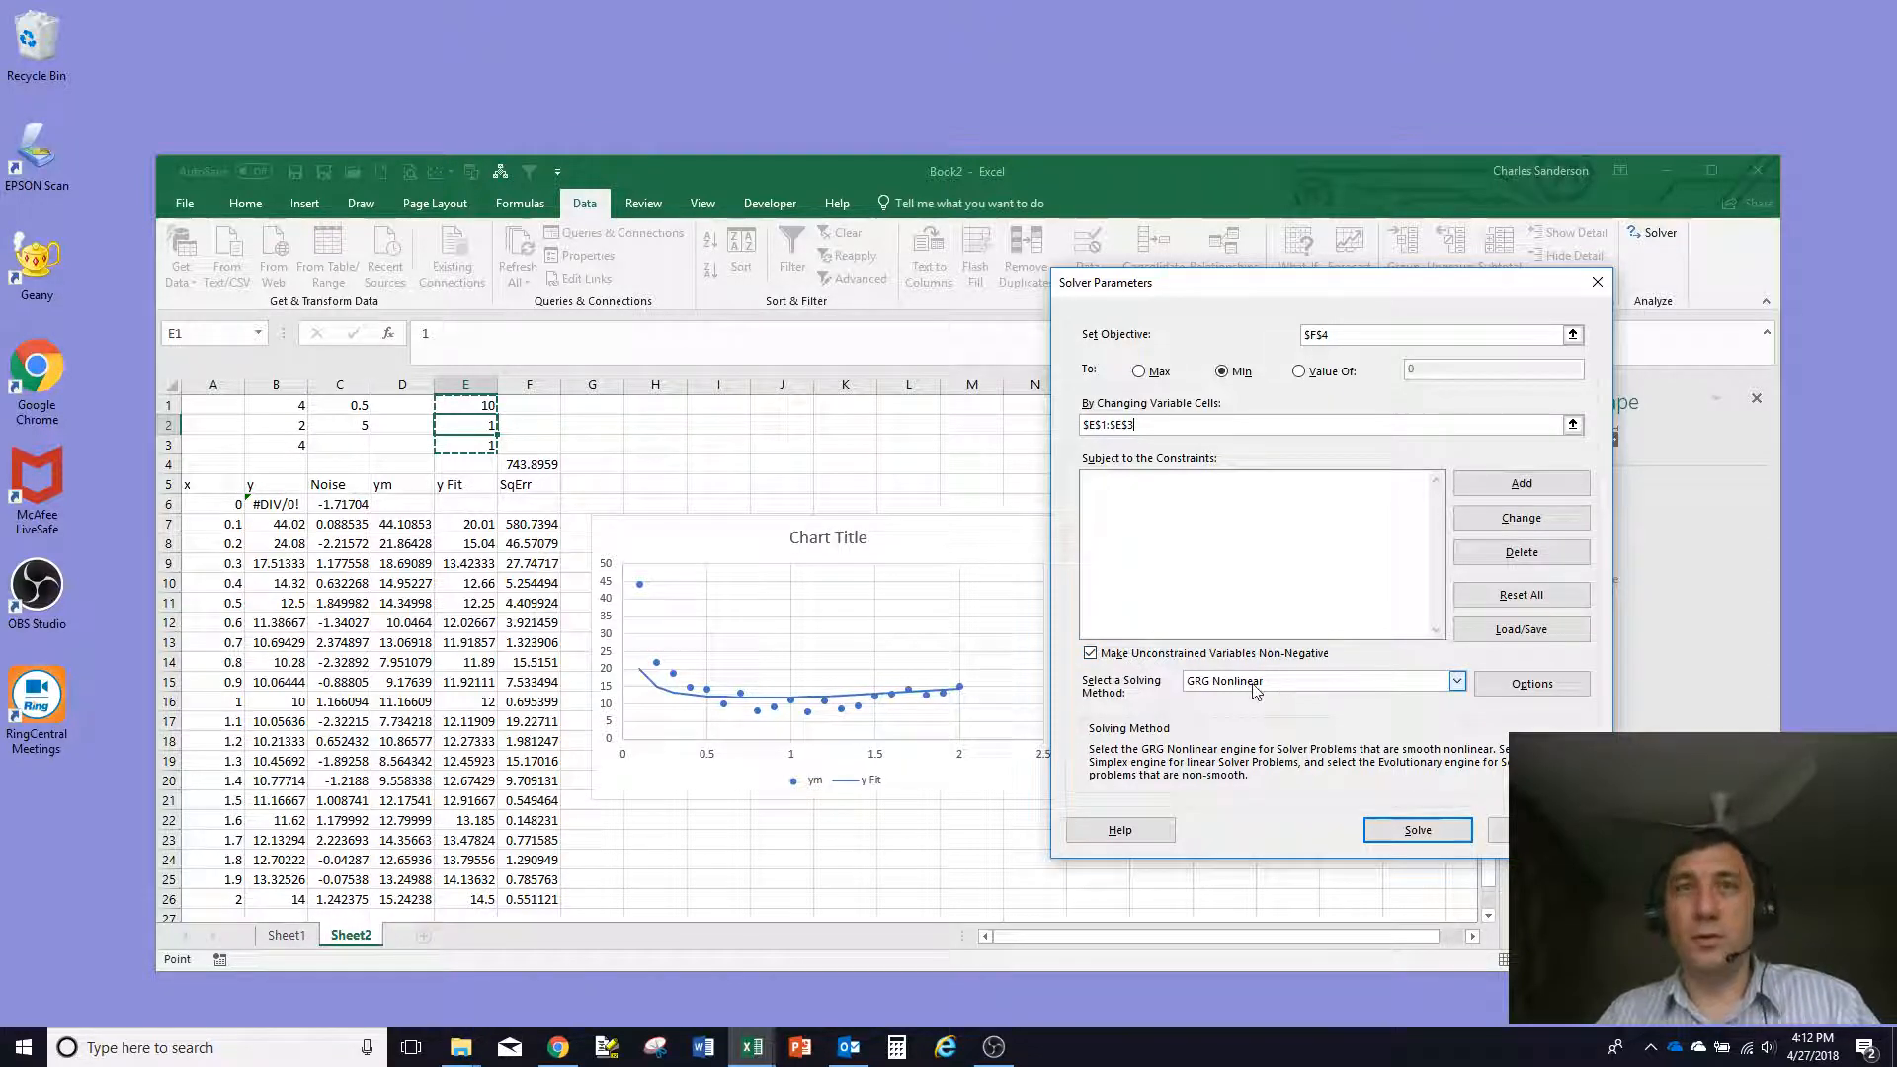
Review the solving methods, keep GRG Nonlinear, run Solver and keep its solution
left_click(1457, 681)
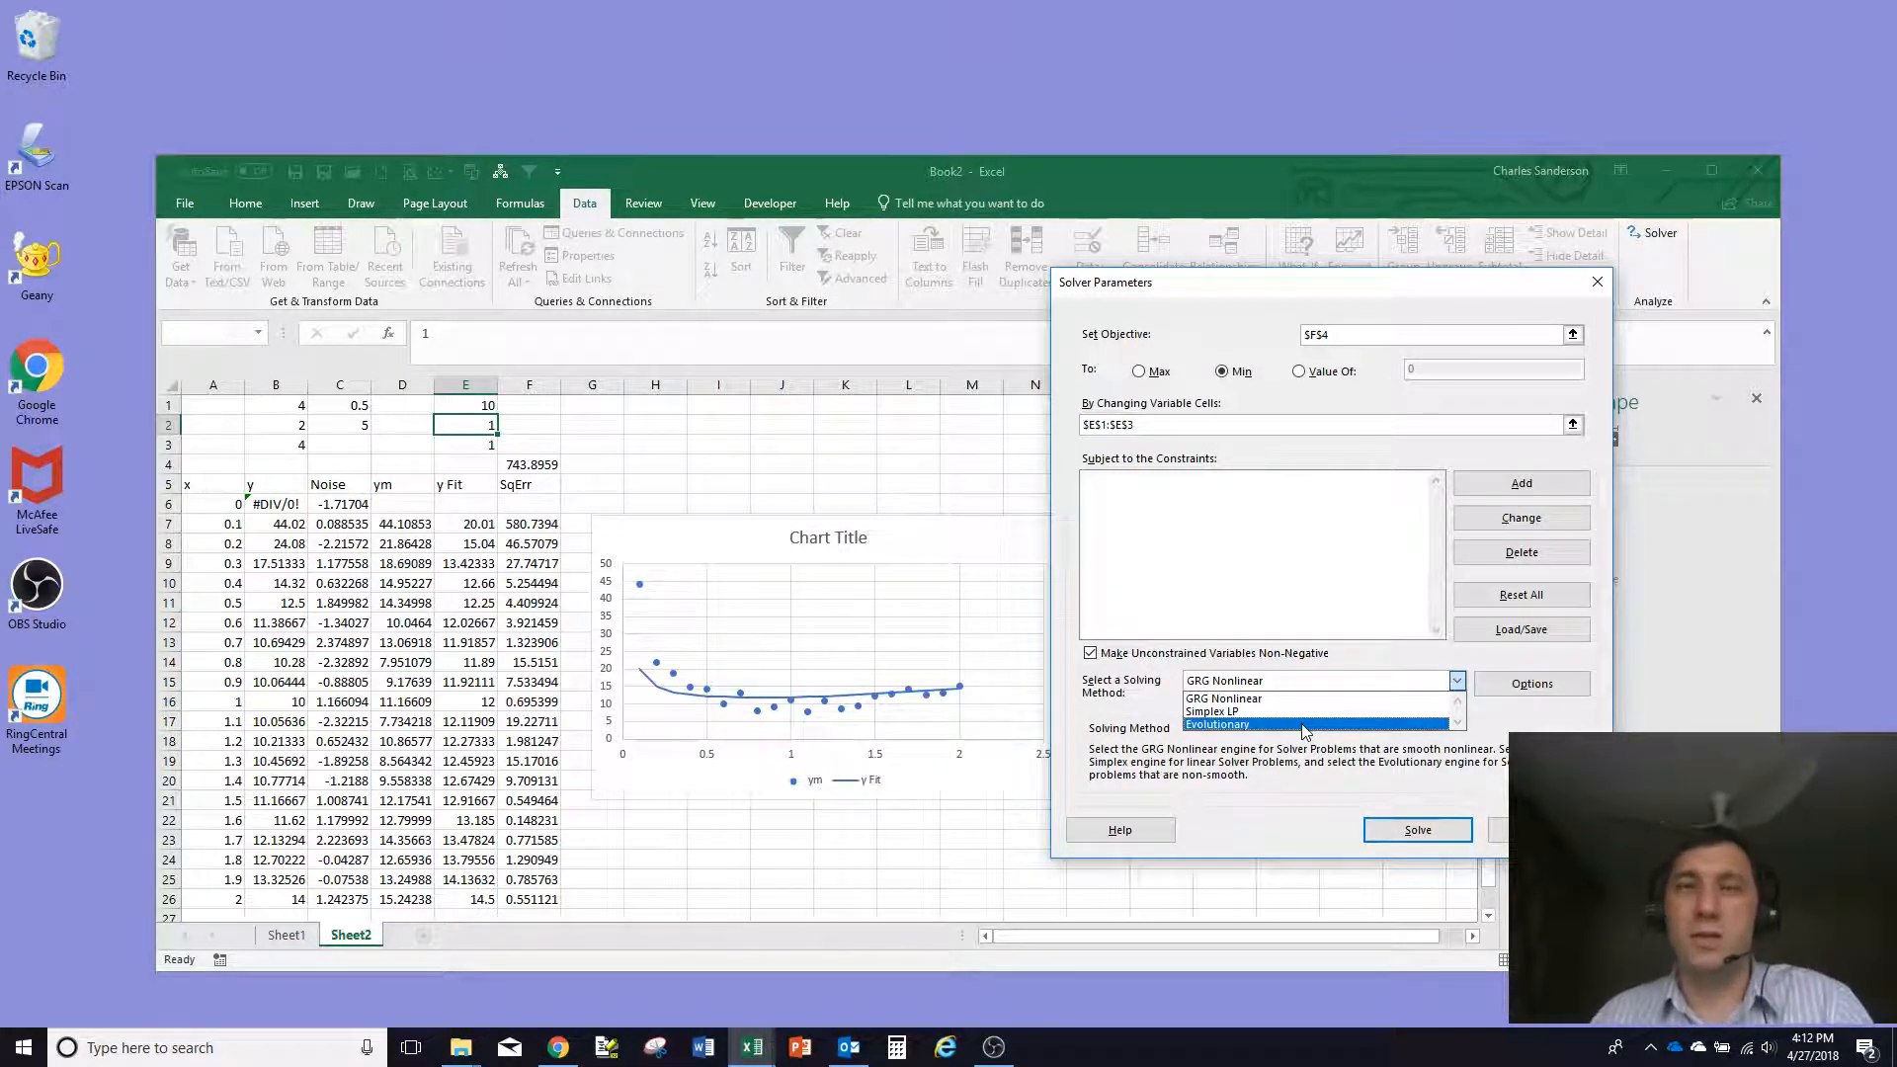
left_click(1507, 733)
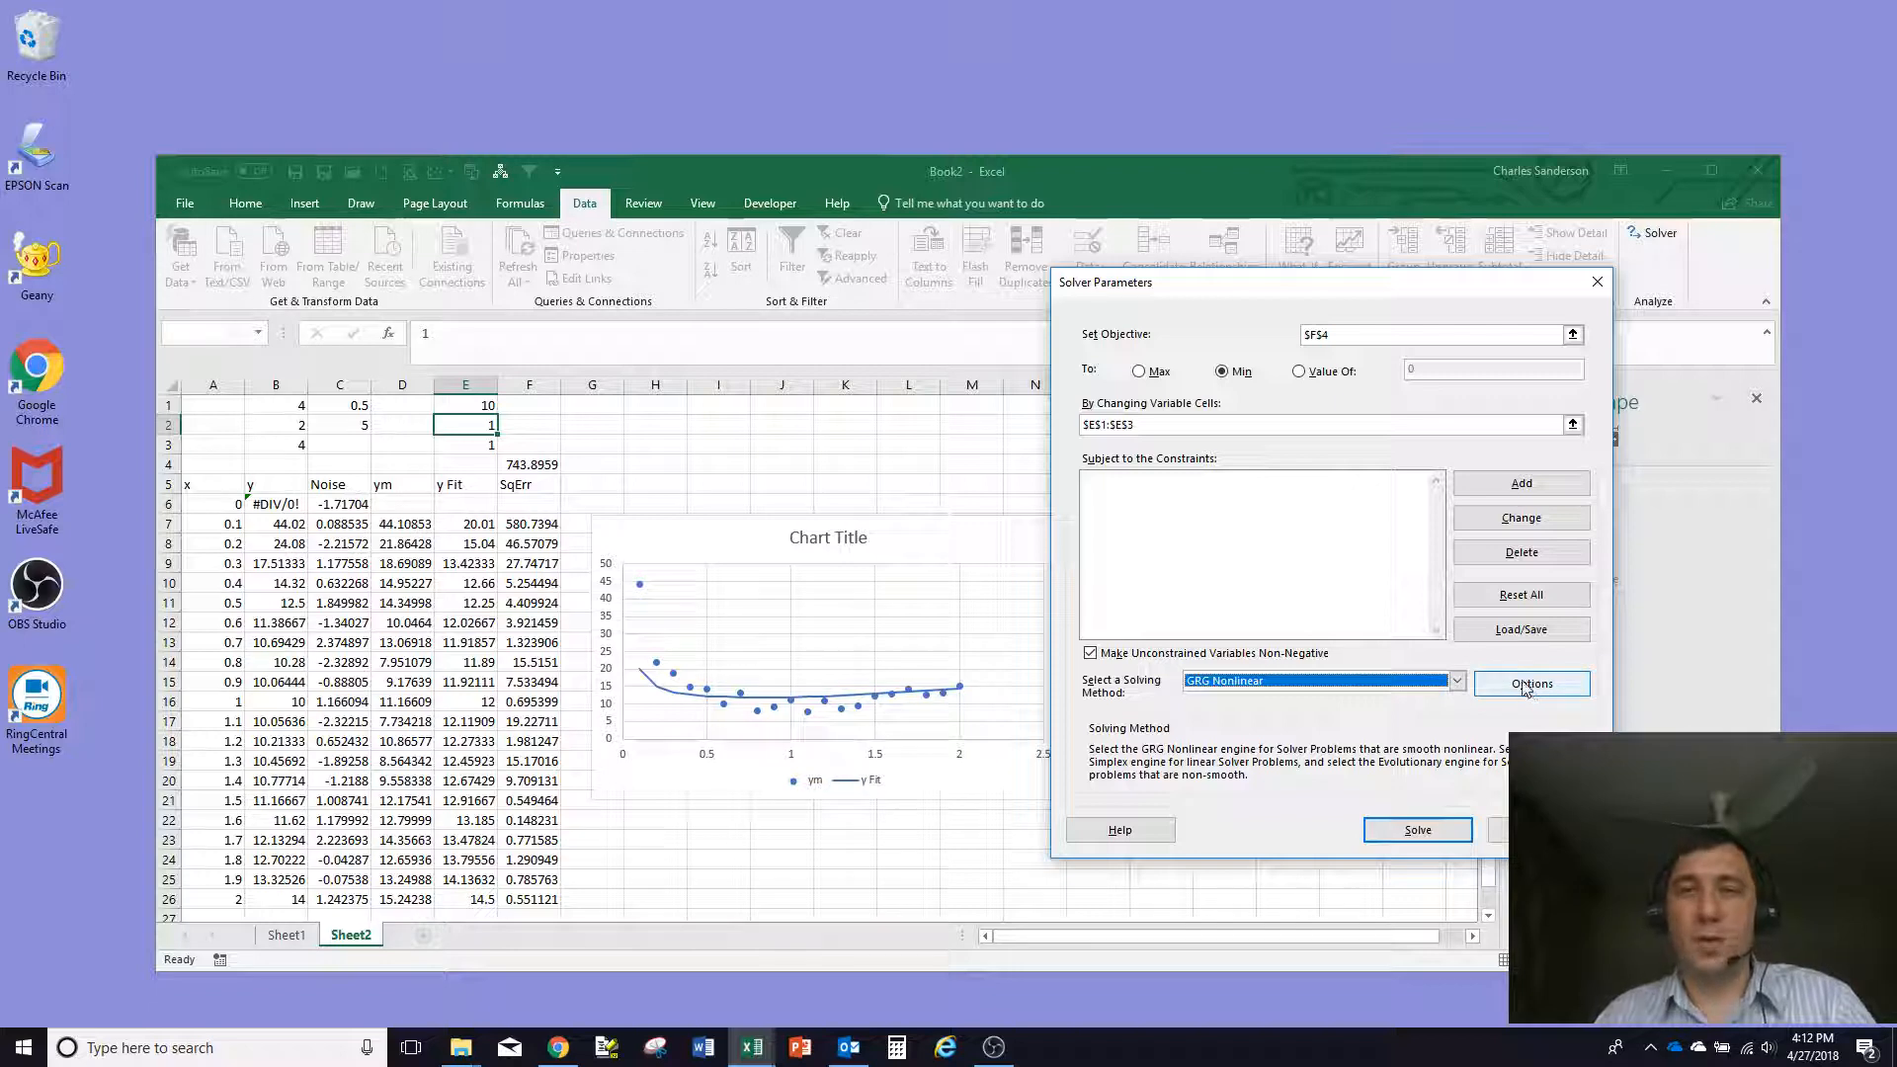
left_click(1432, 830)
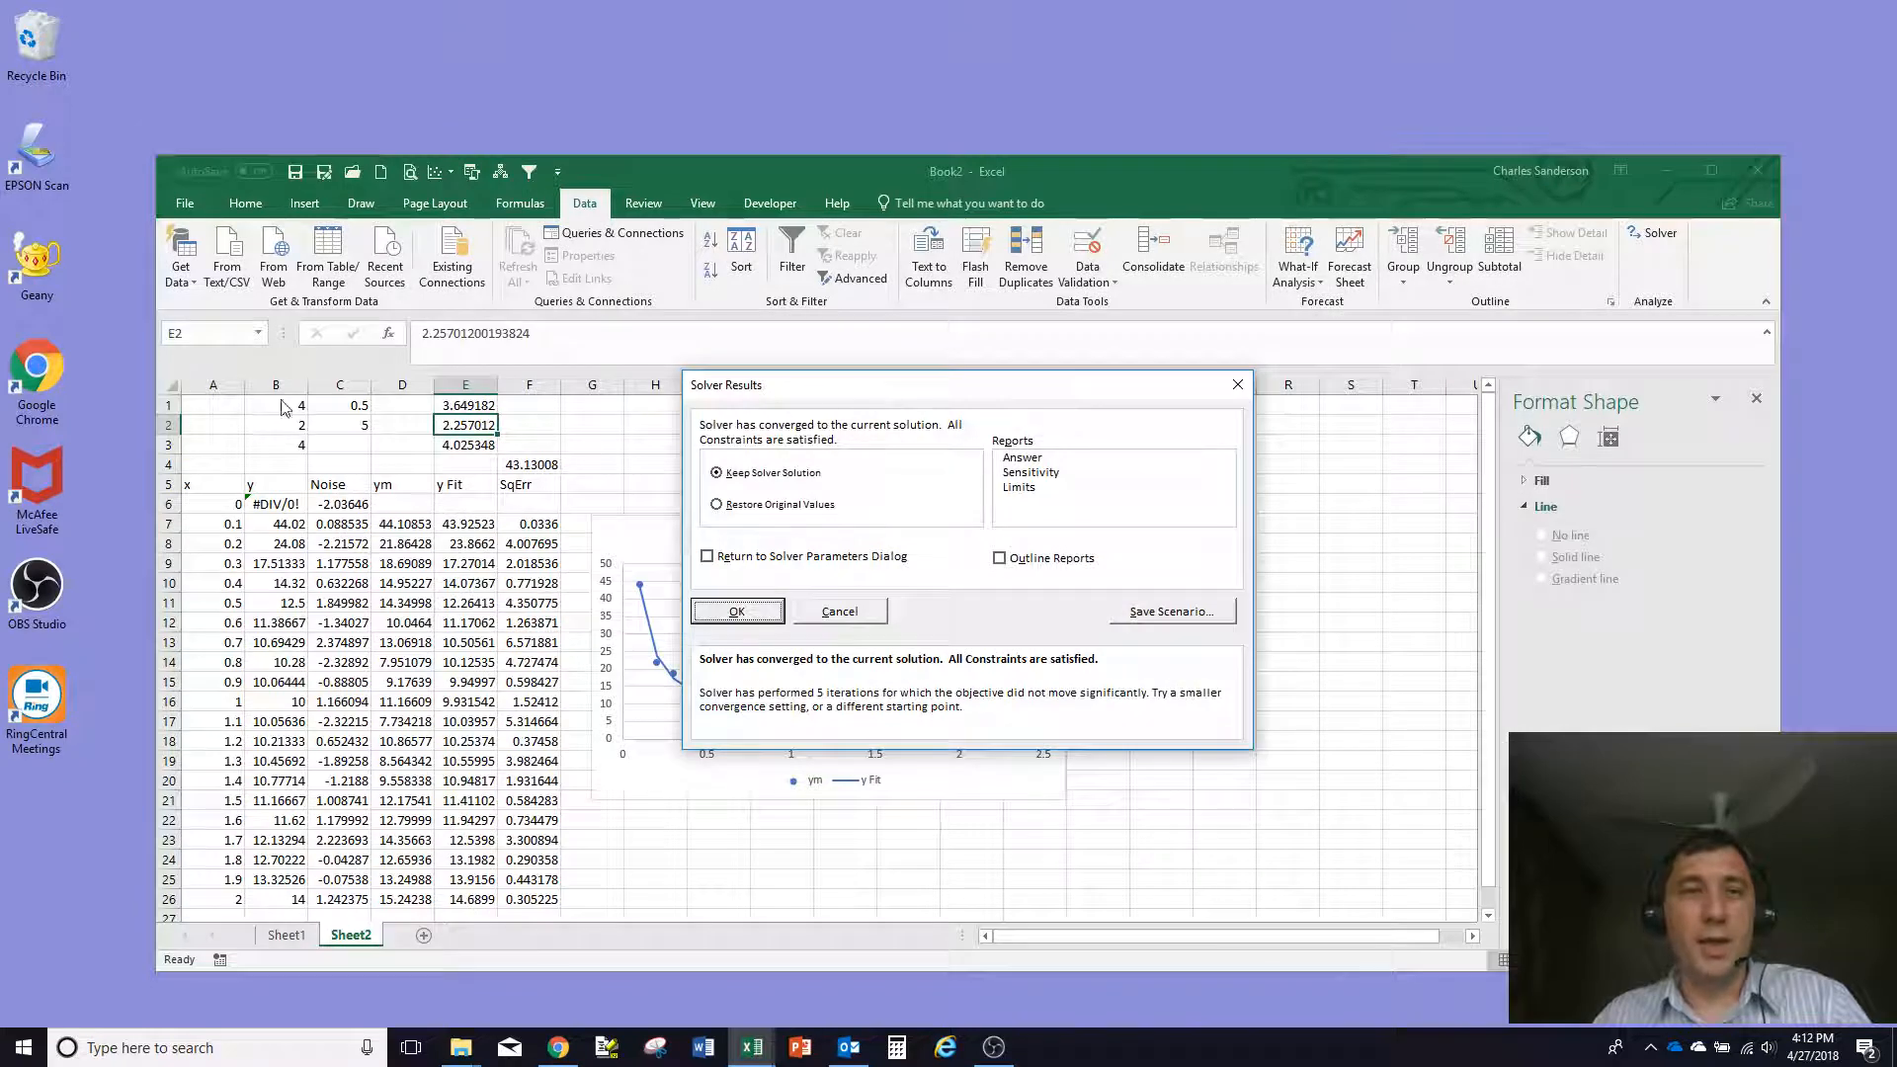
left_click_drag(1046, 391, 1435, 379)
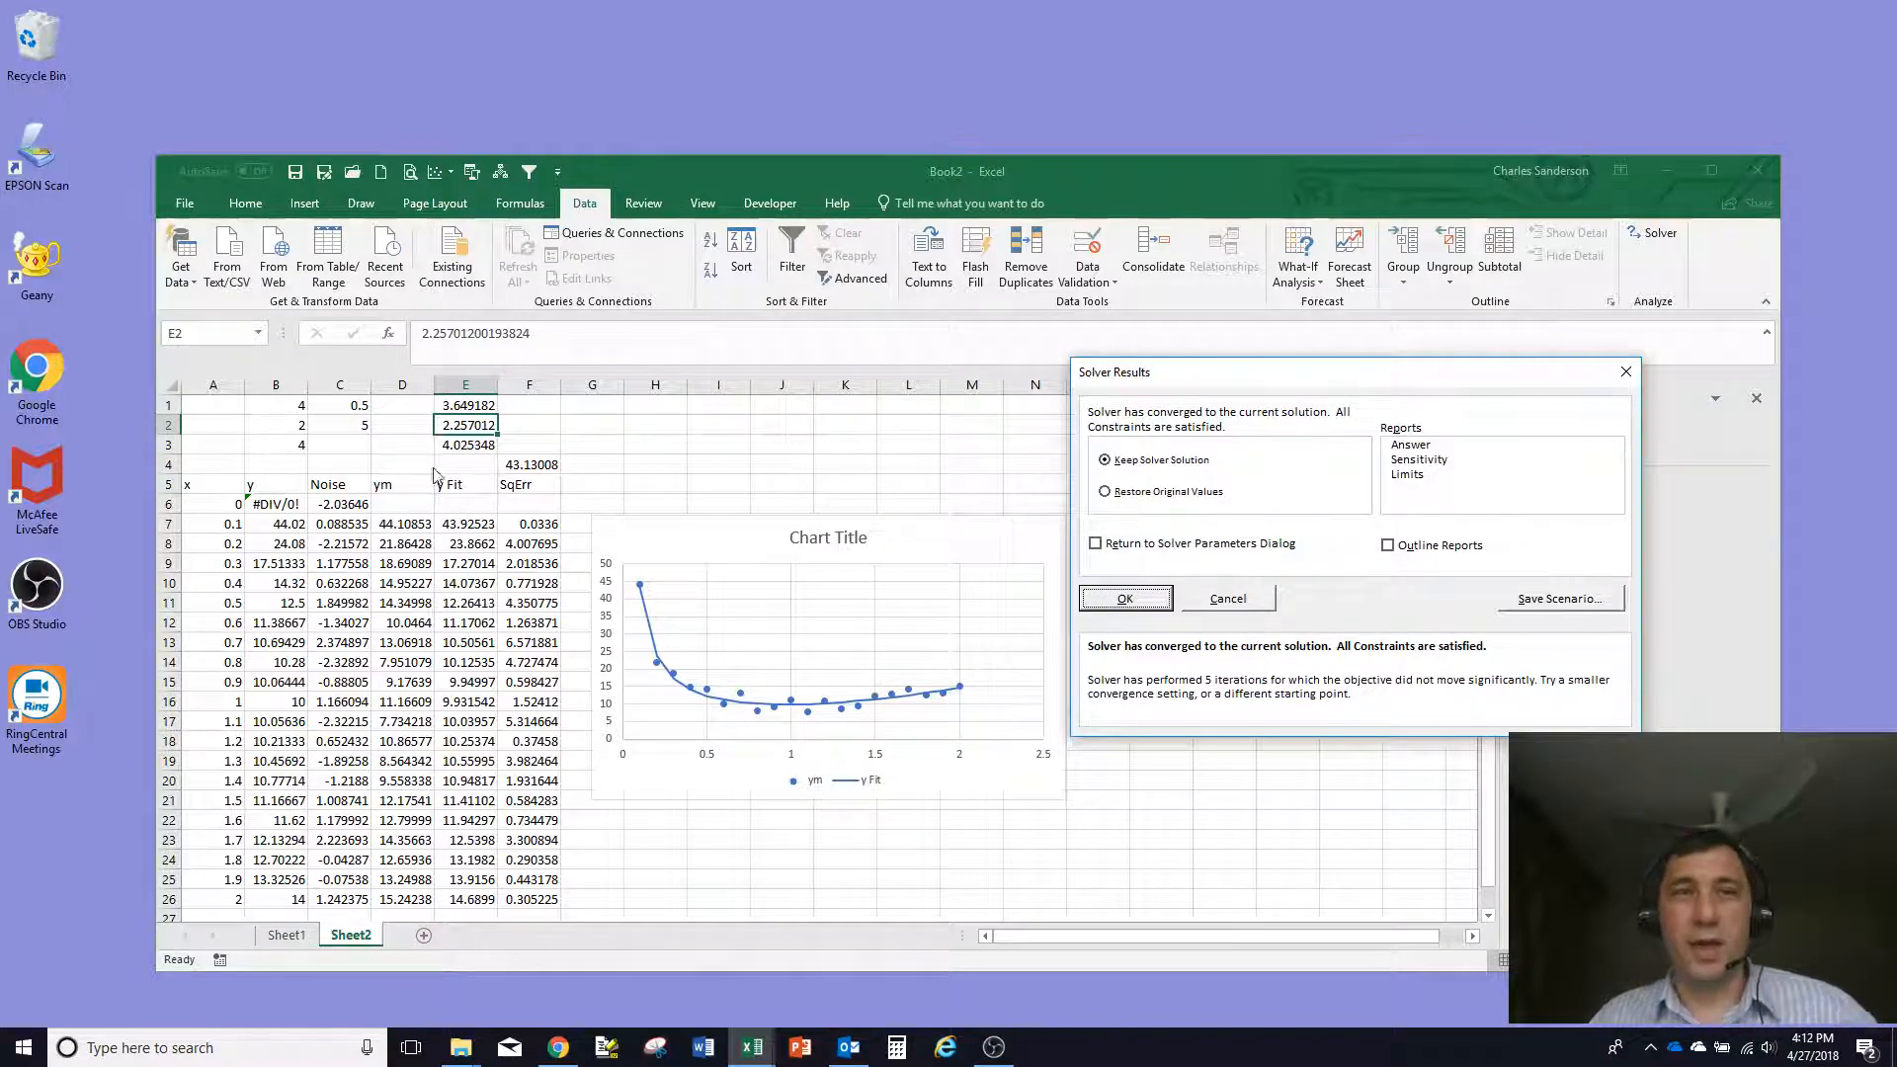
left_click(1125, 599)
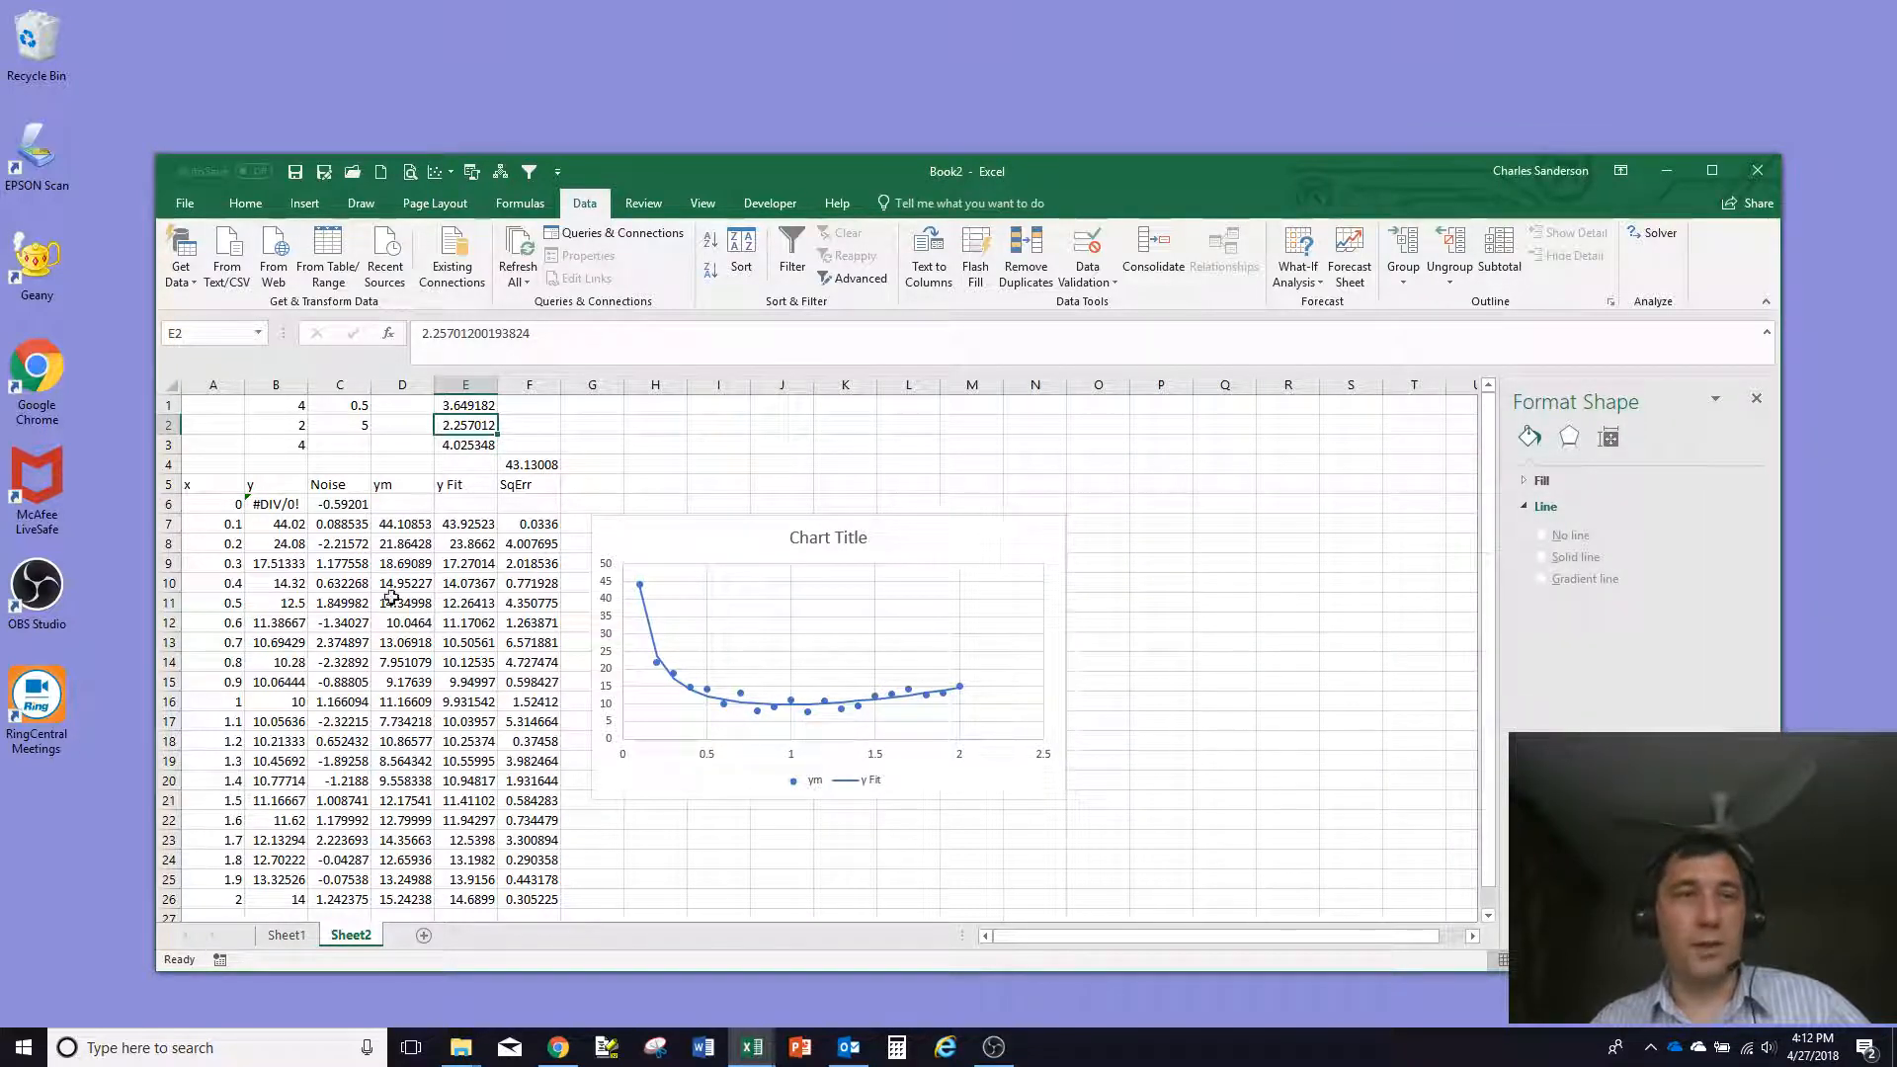
Change the x value in A7 to 0.25 and fill the A6:A7 series down to A26
left_click(233, 525)
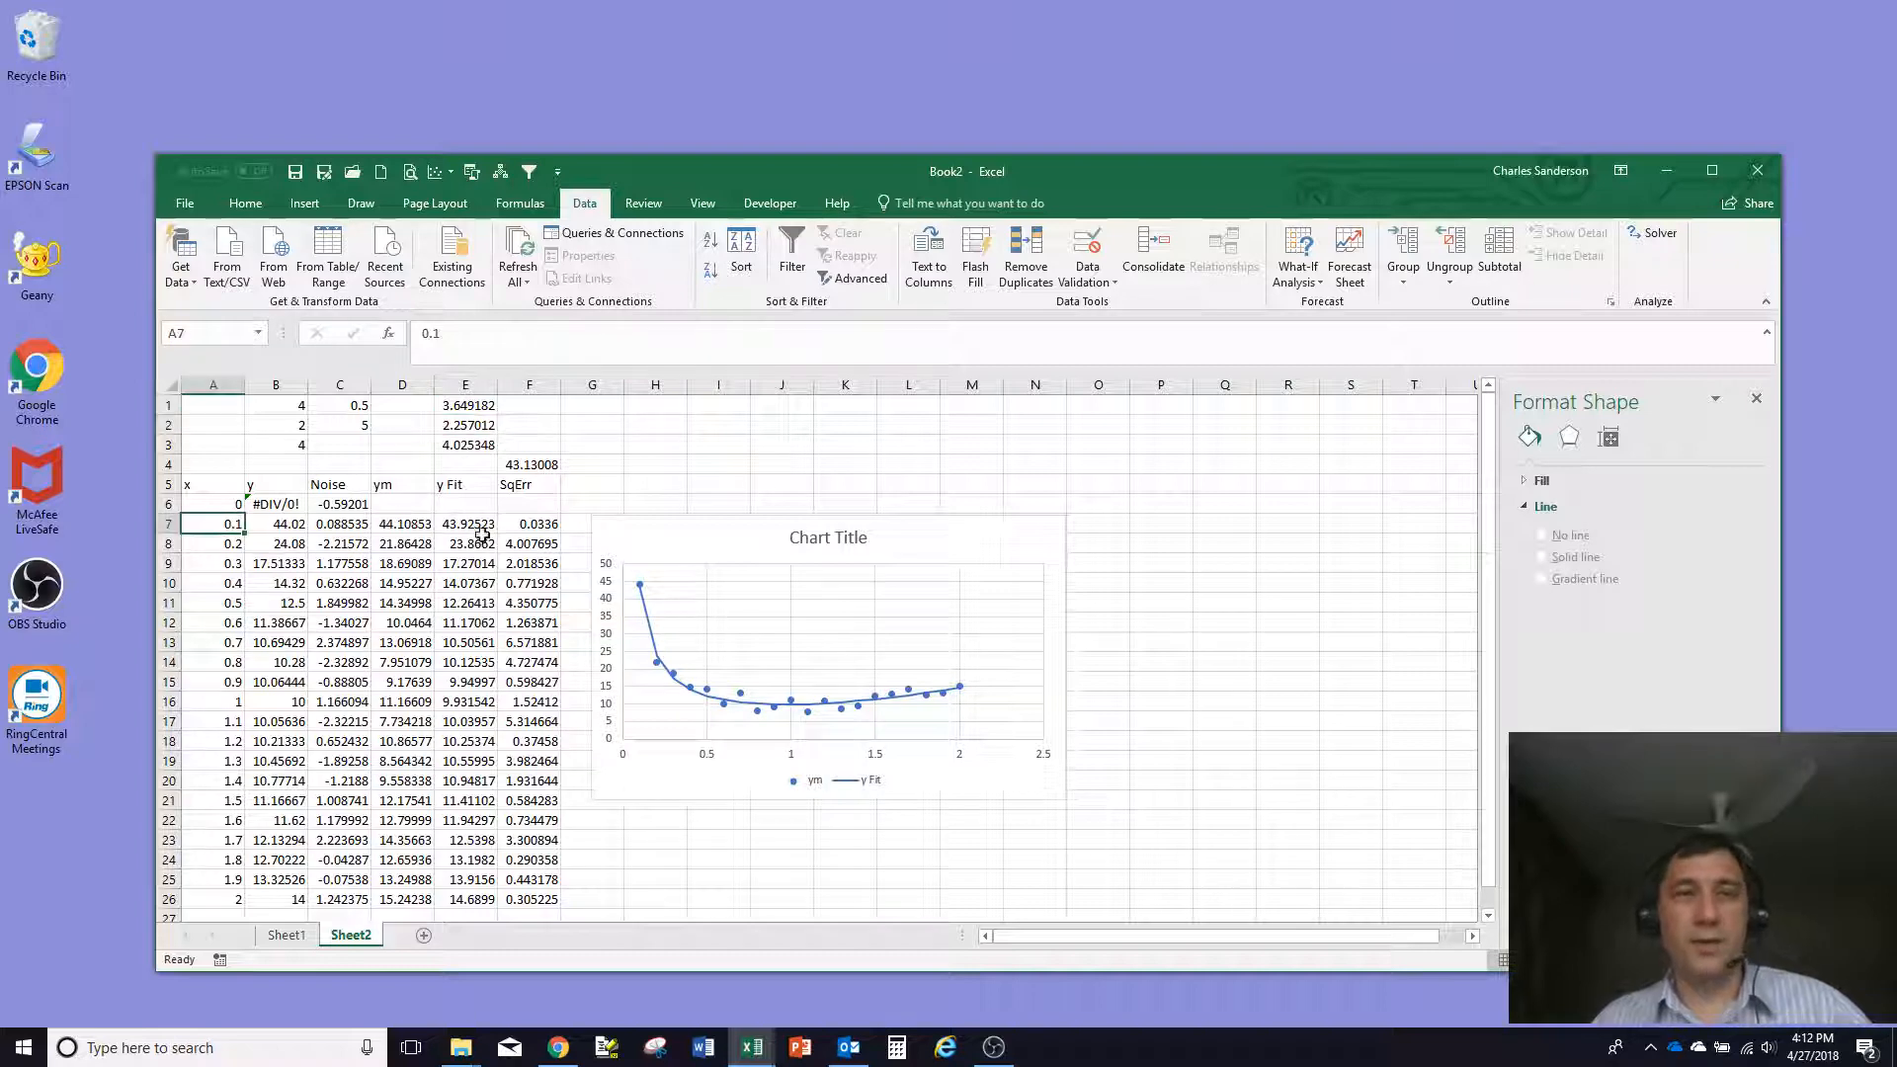
type("0.25")
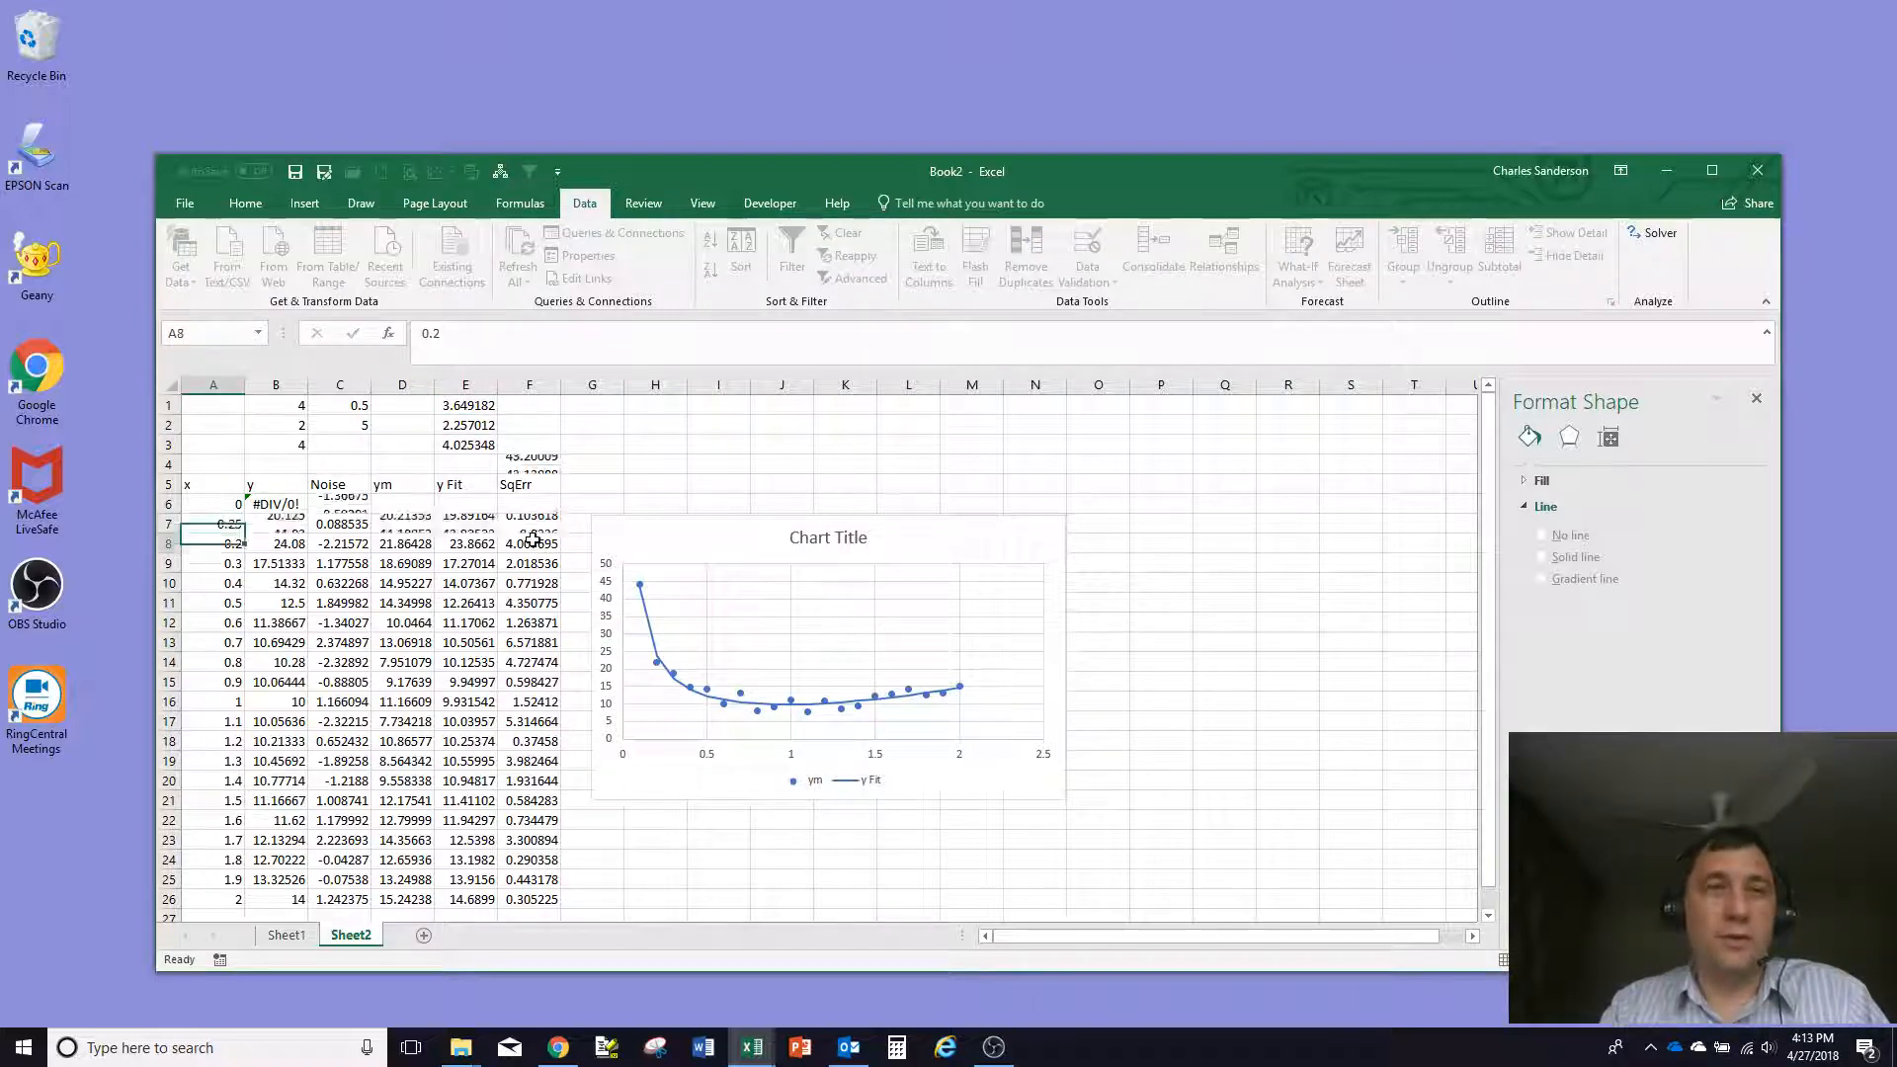
key("Return")
left_click(222, 527)
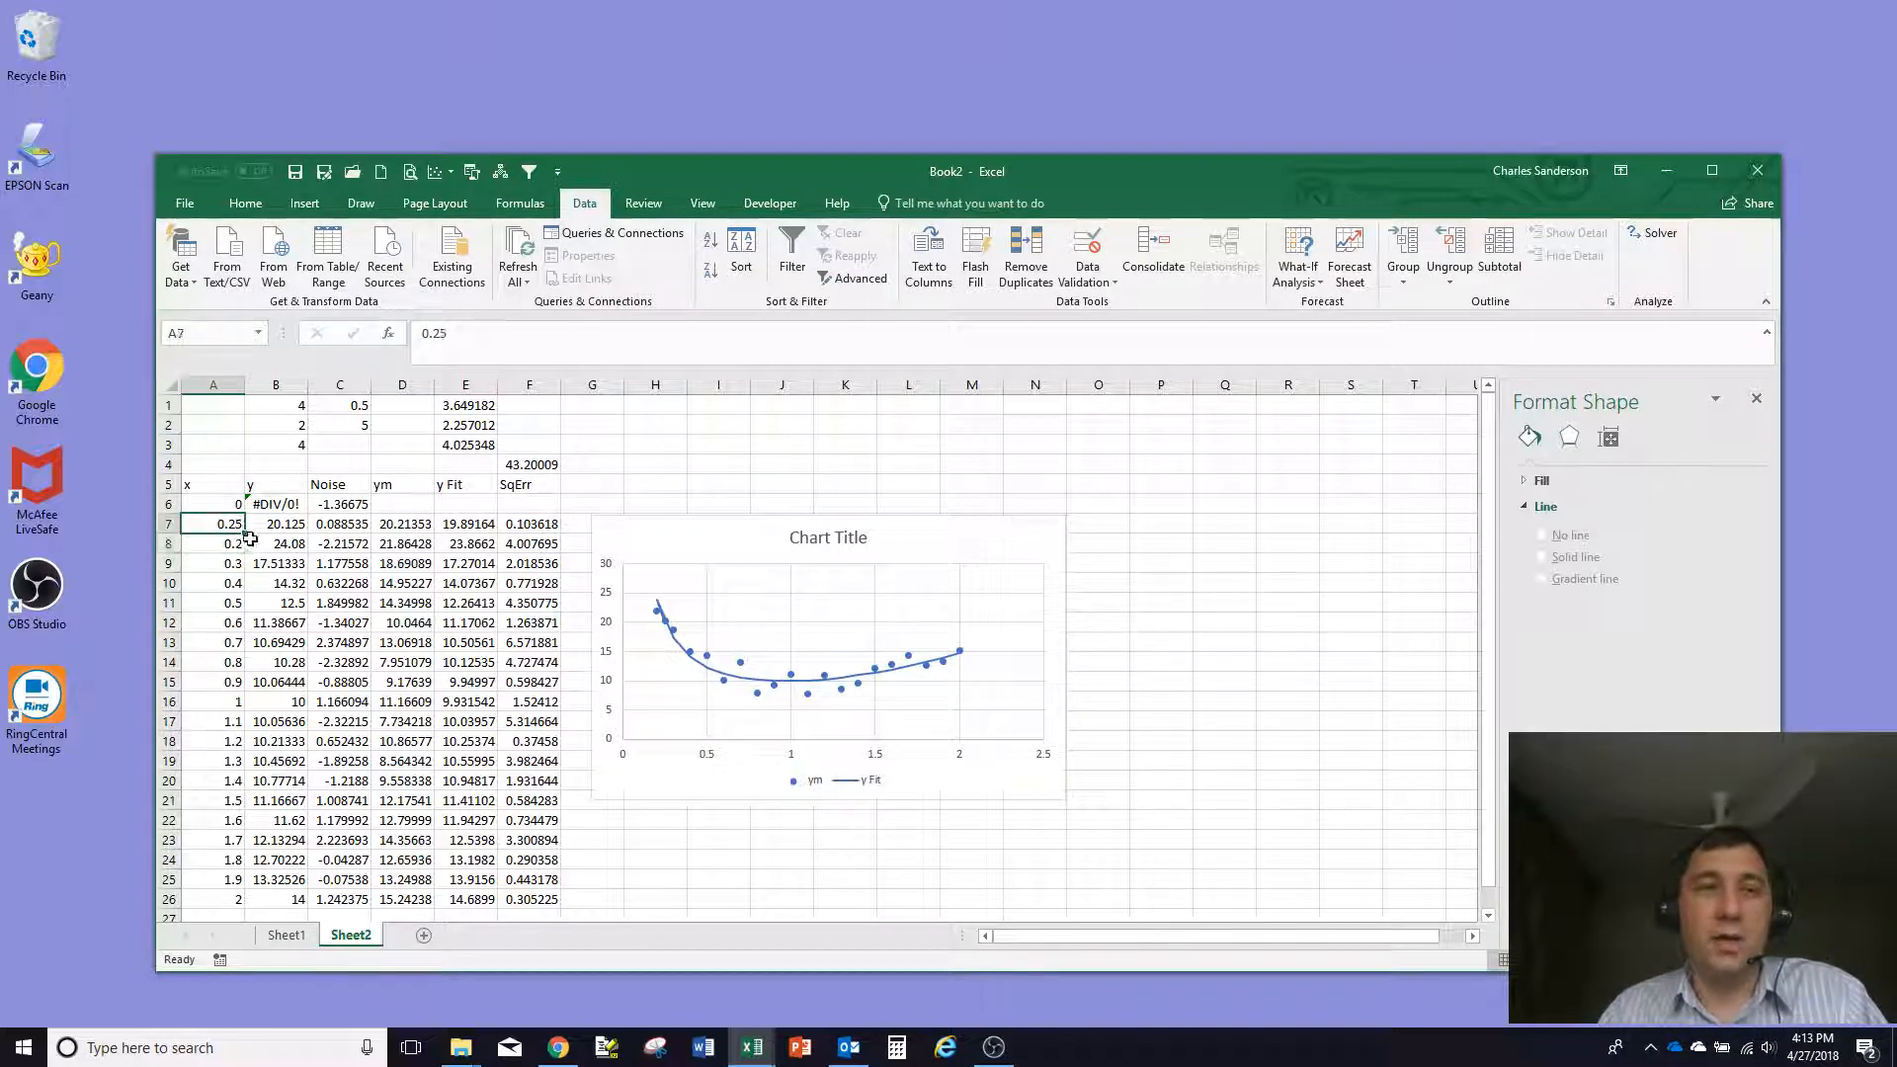
left_click_drag(234, 505, 233, 525)
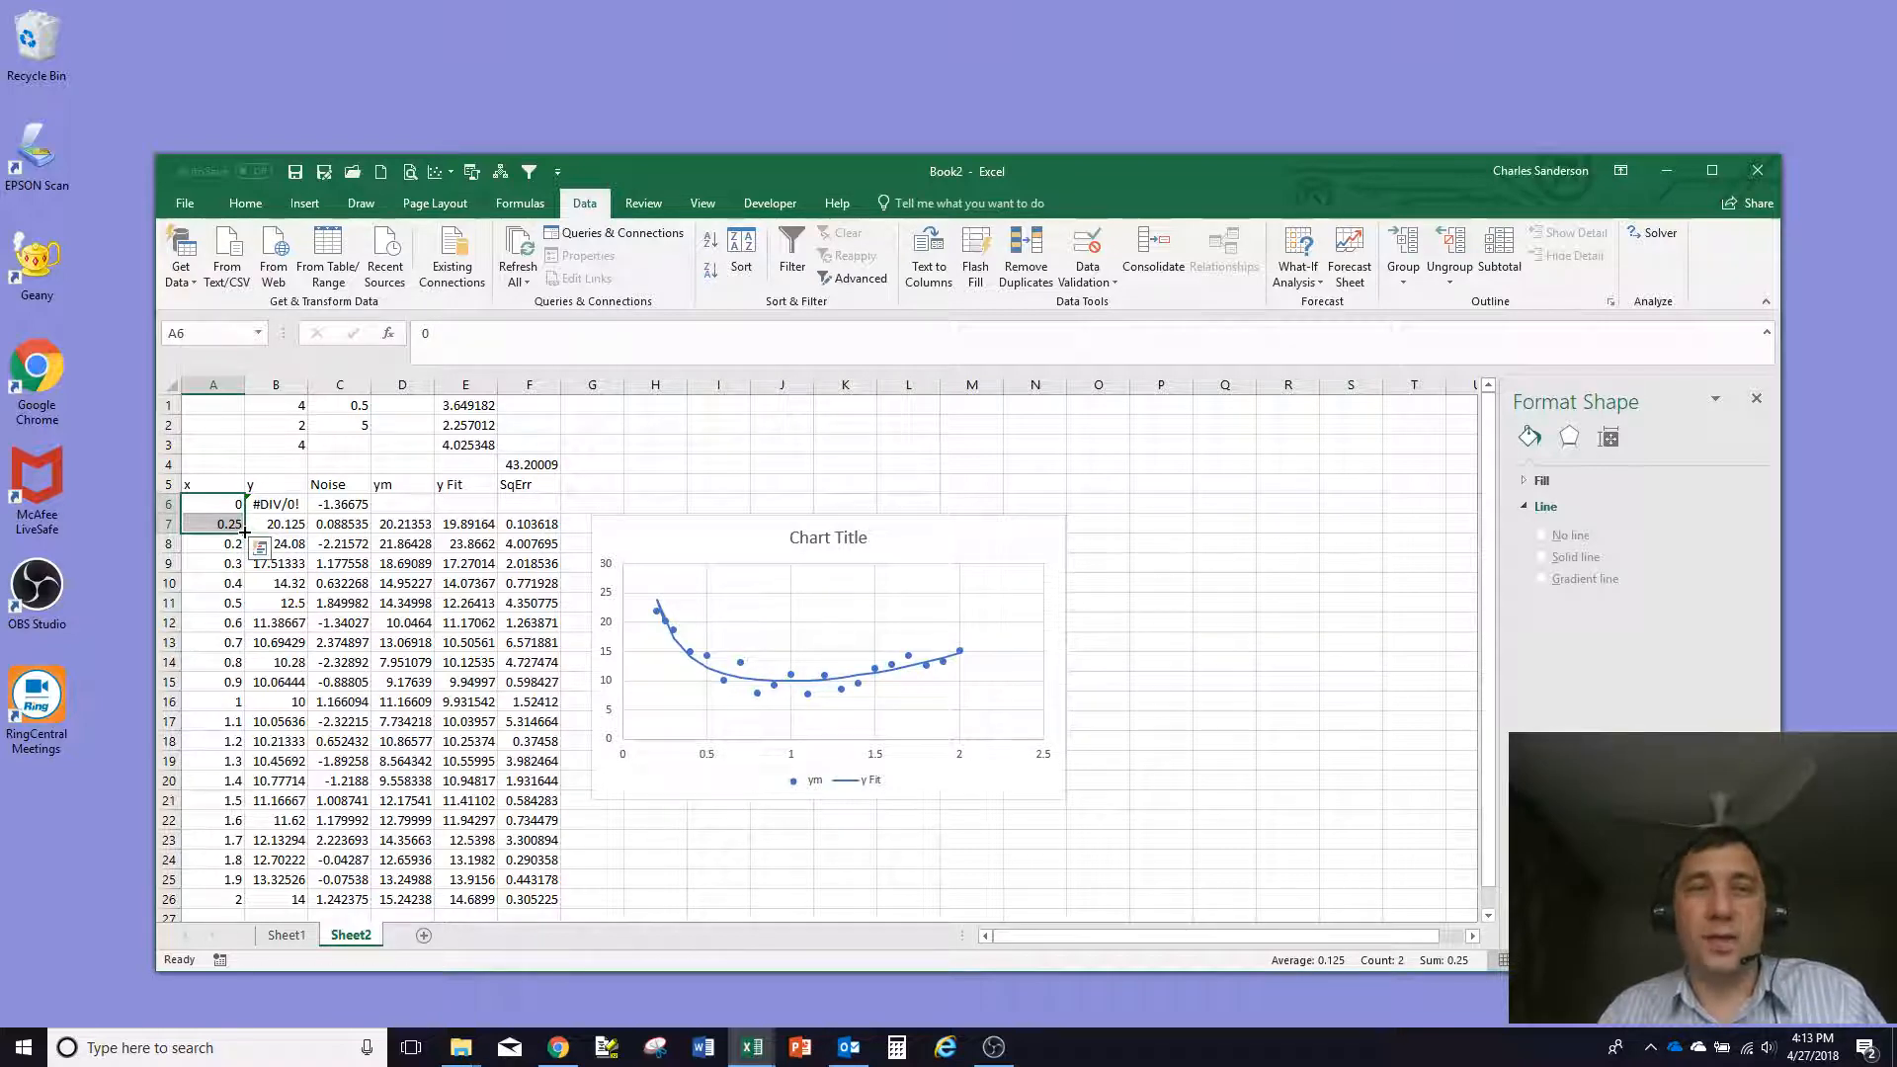
double_click(245, 533)
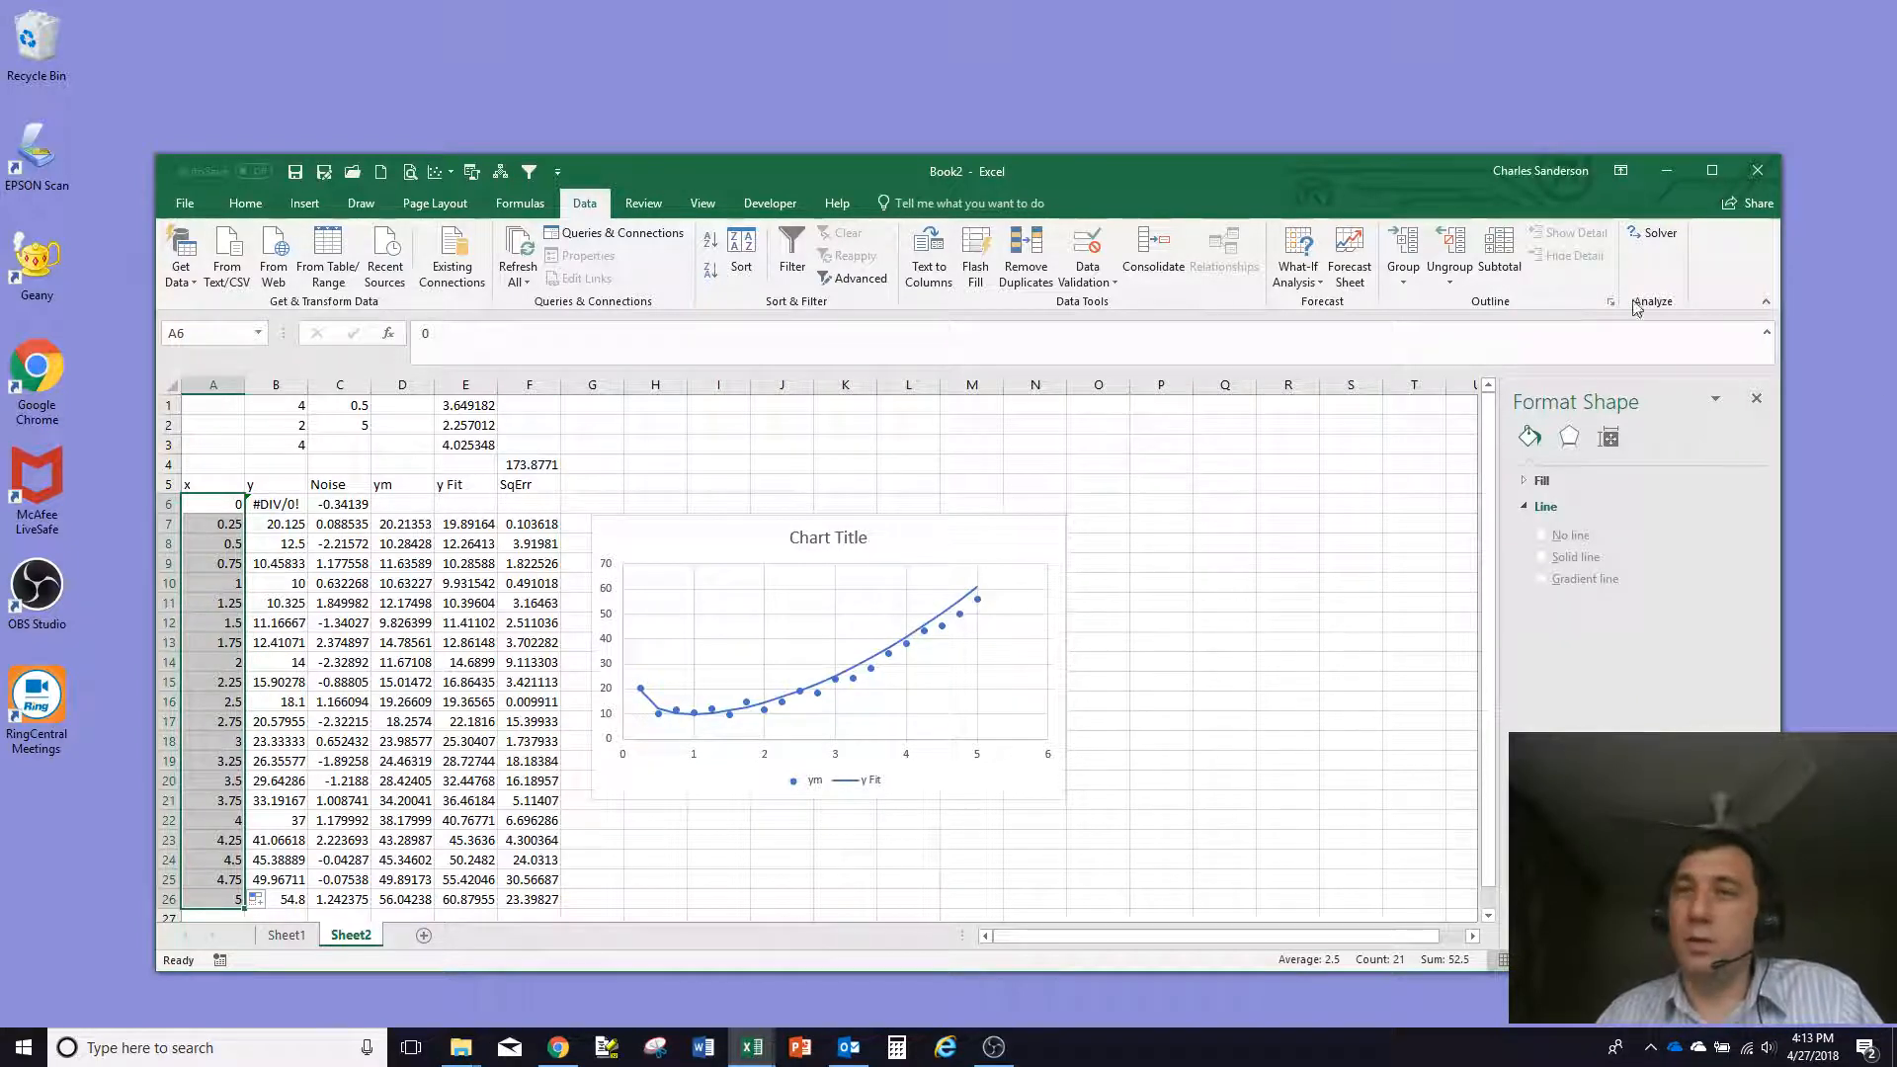
Run Solver again with the same parameters for the new x values and keep its solution
left_click(1655, 235)
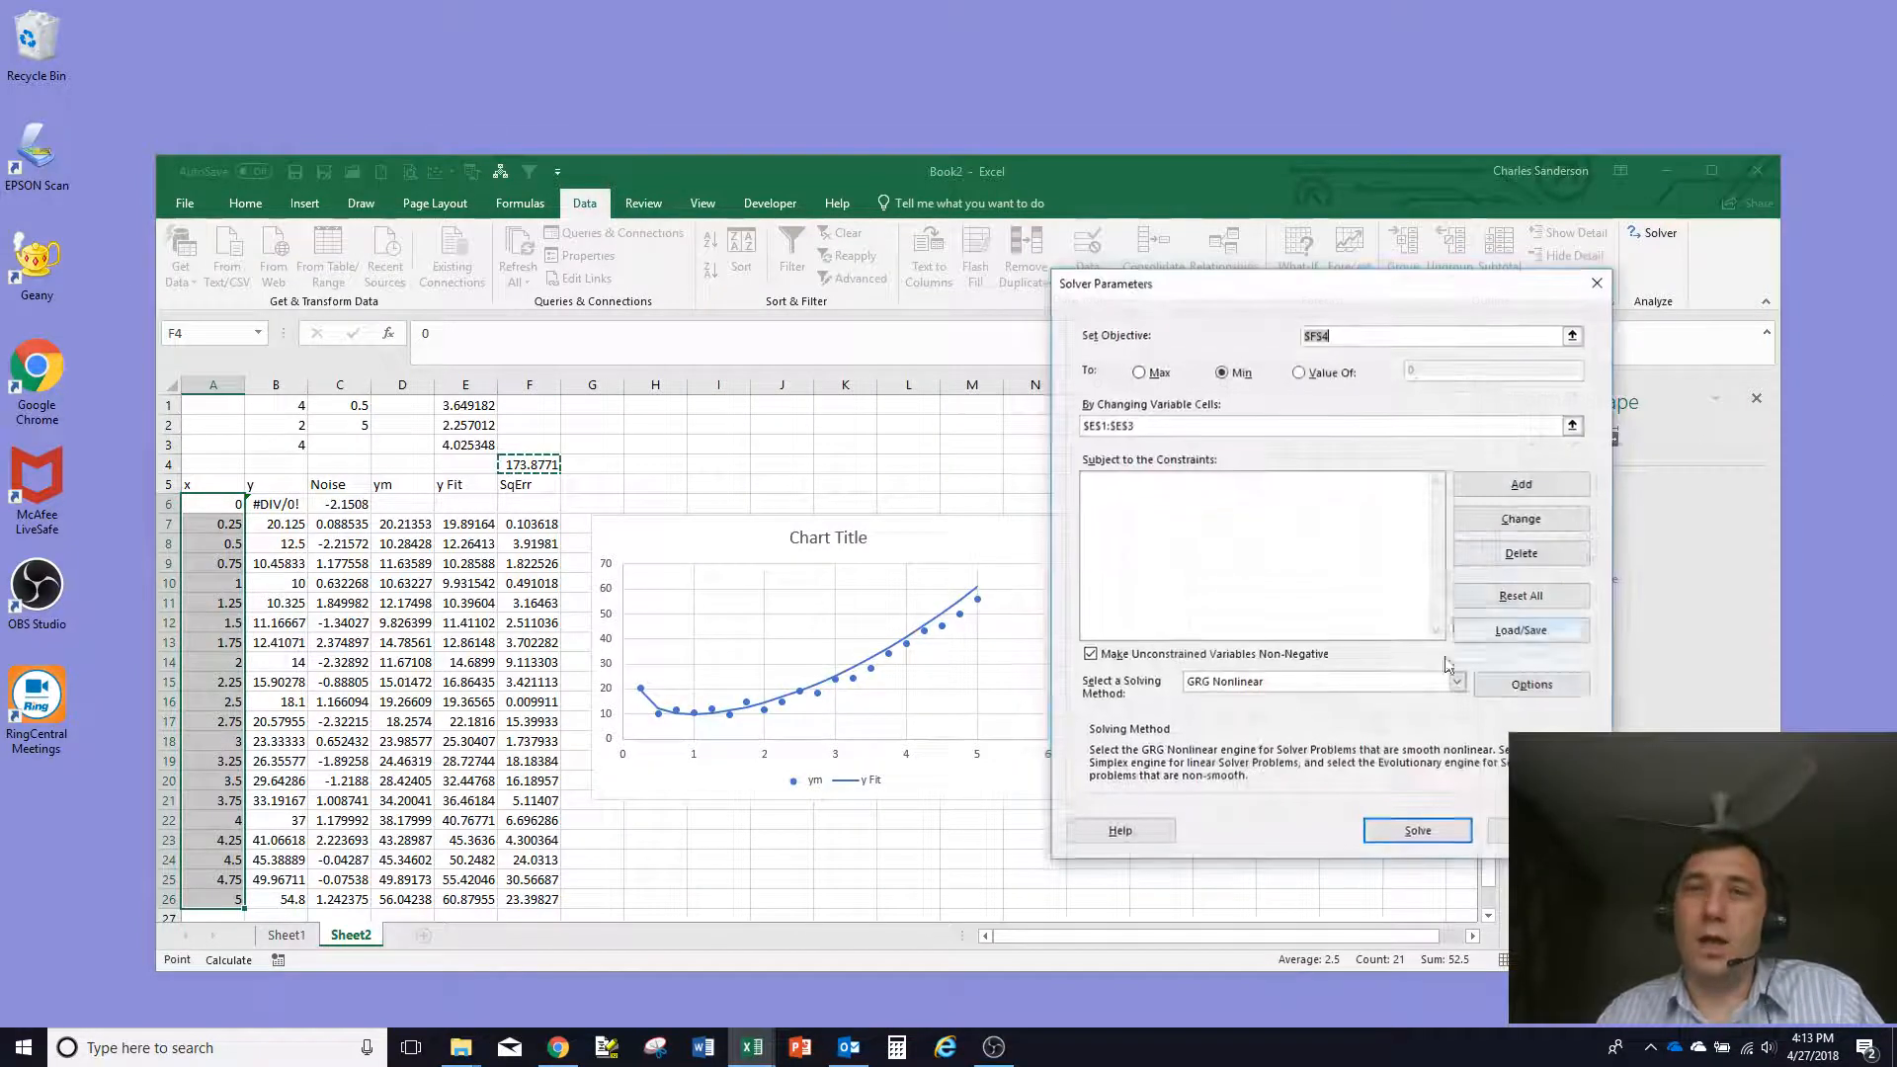
left_click(1418, 831)
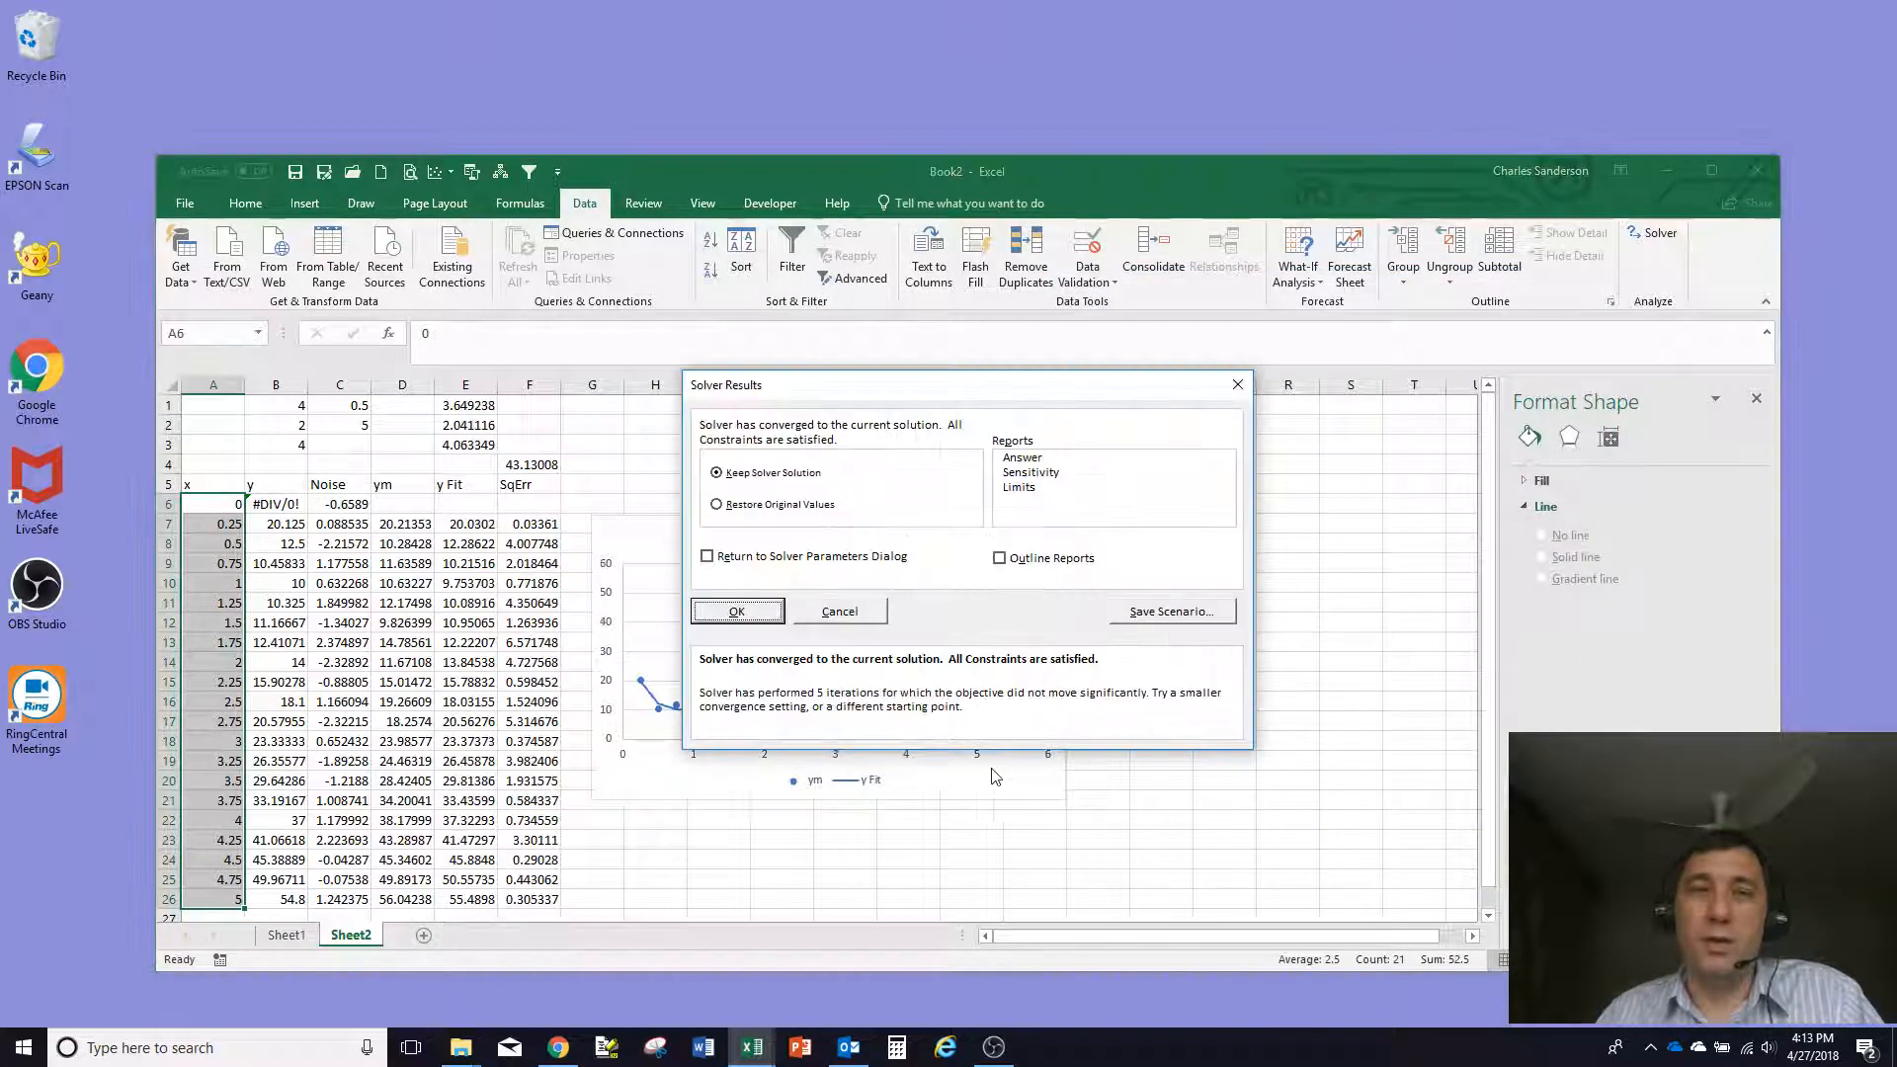
left_click(736, 611)
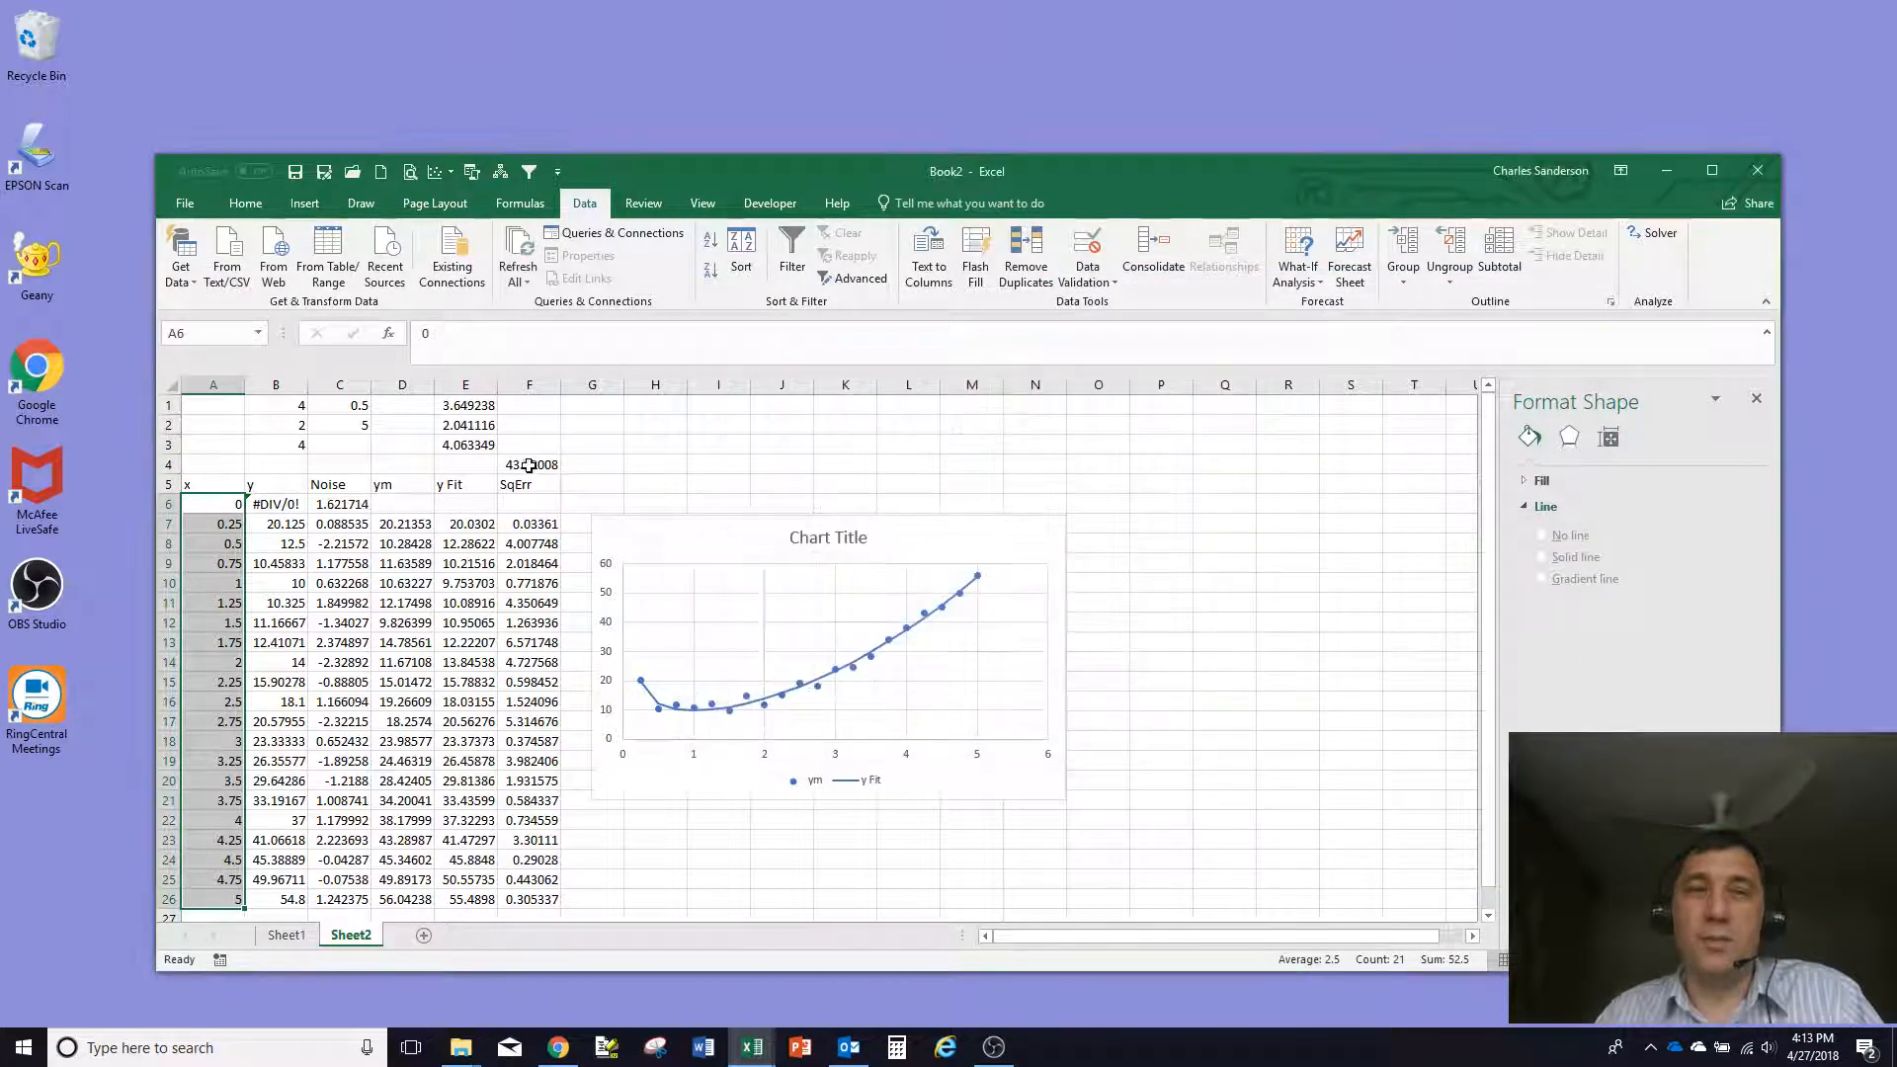